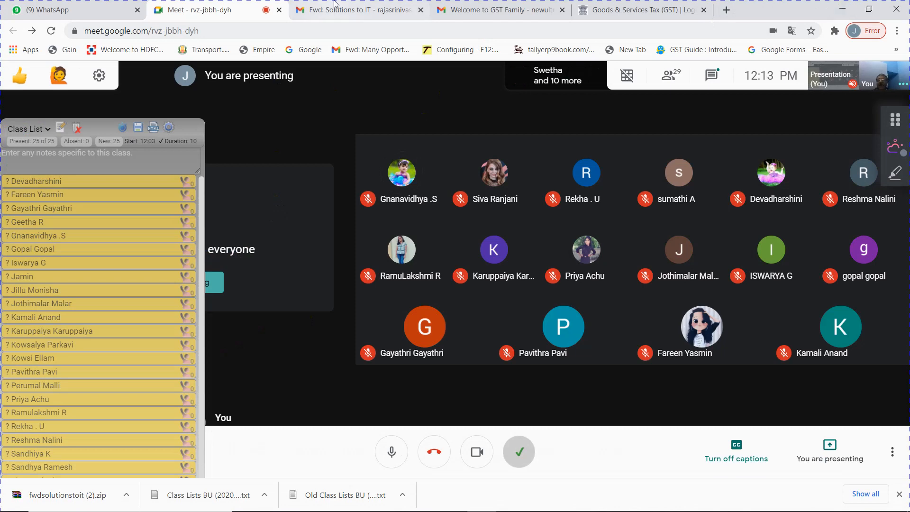
Step: Switch Chrome to the WhatsApp tab, then bring up the Excel workbook and close it
left_click(105, 11)
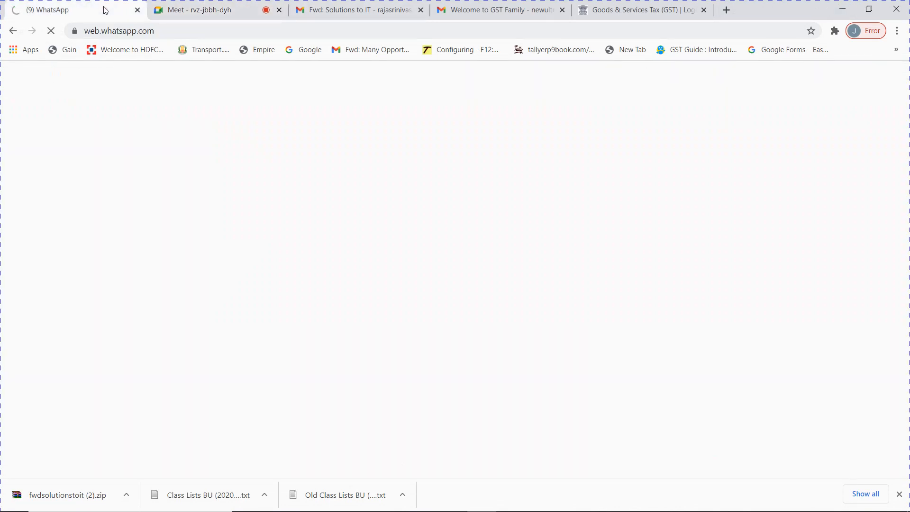
mouse_move(430, 510)
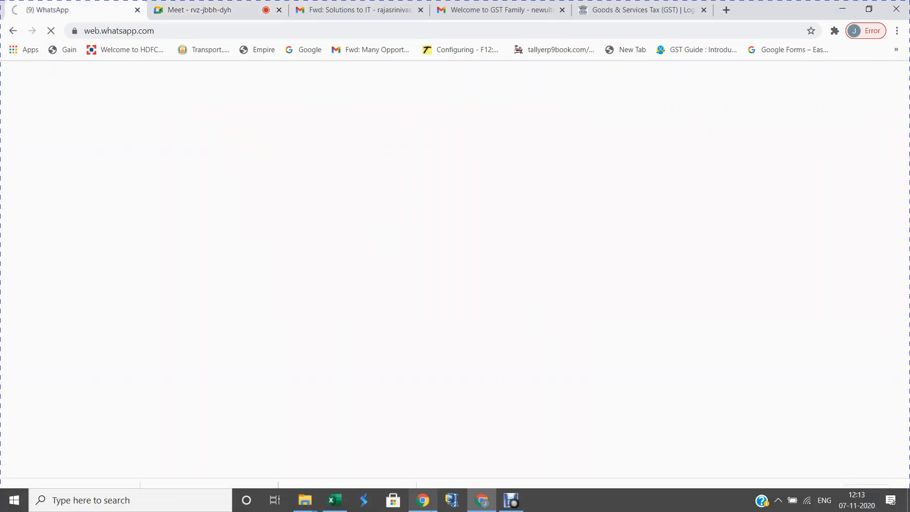
mouse_move(338, 502)
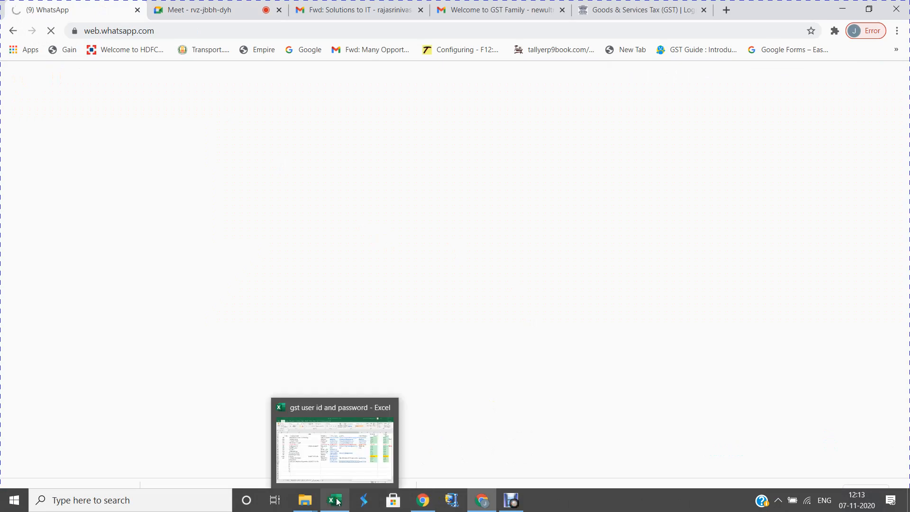
left_click(351, 477)
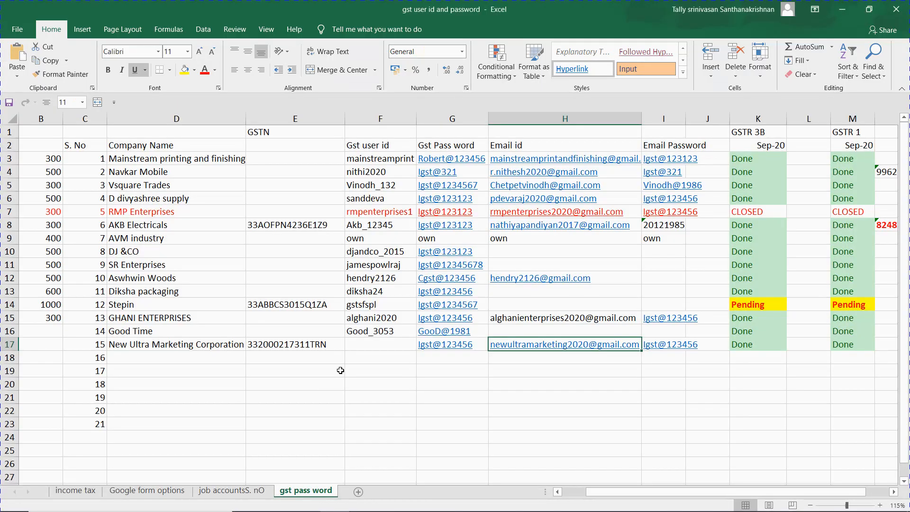
left_click(276, 385)
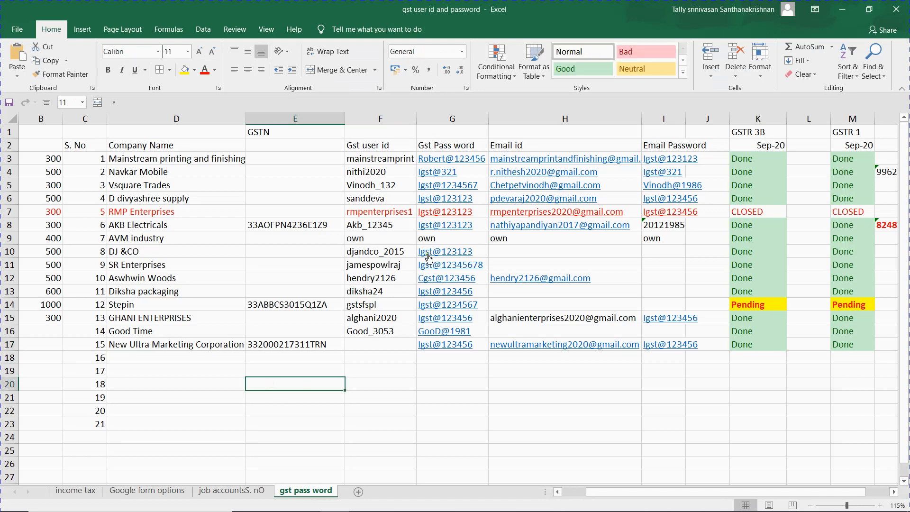
left_click(894, 11)
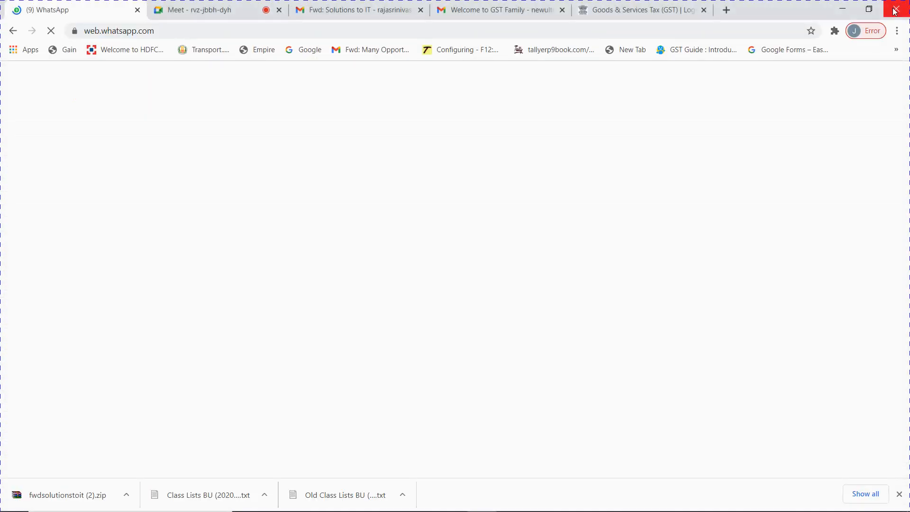
Step: Open a new File Explorer window at Quick access with Win+E
mouse_move(483, 508)
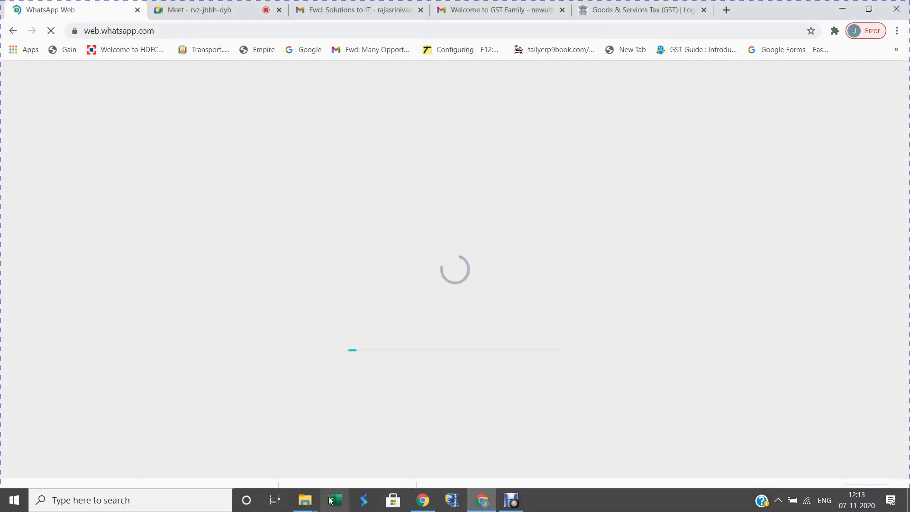
mouse_move(315, 504)
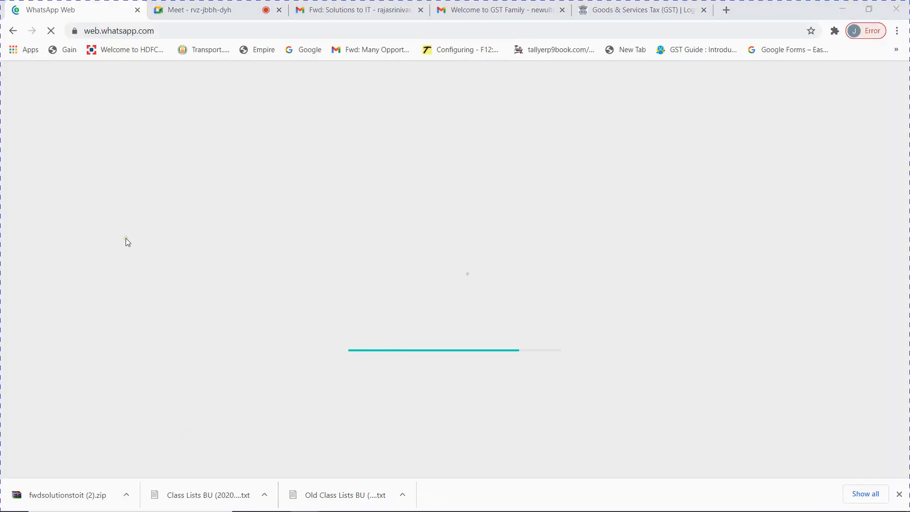
key("super+e")
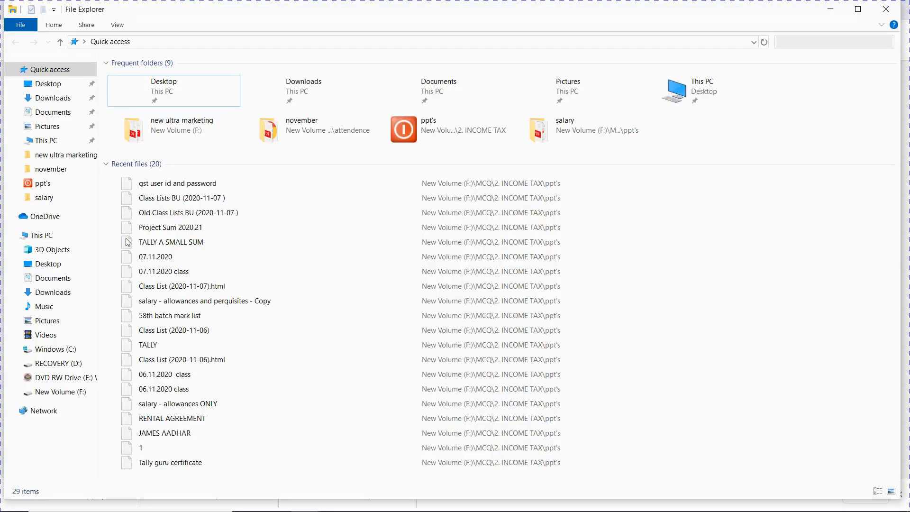
Step: Browse New Volume (F:) through online class maher to 2ND BCOM CA, then bring Chrome forward
left_click(75, 397)
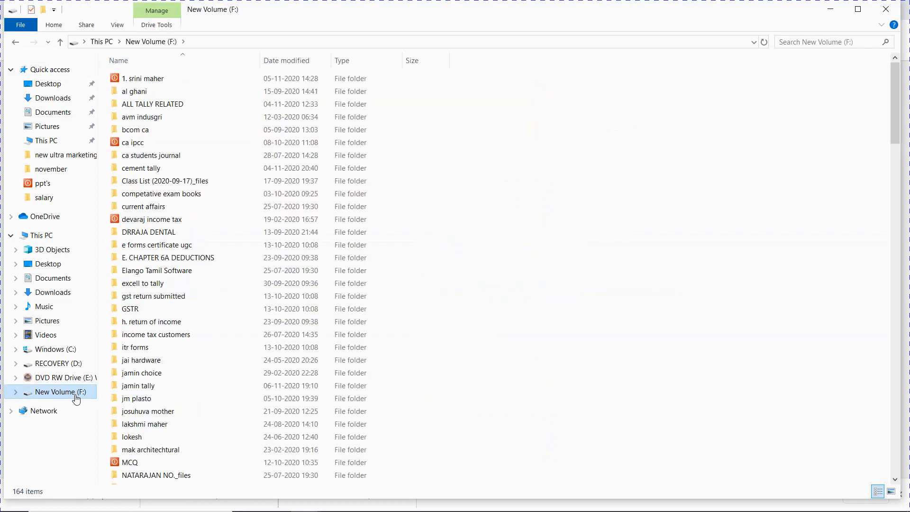
left_click(171, 108)
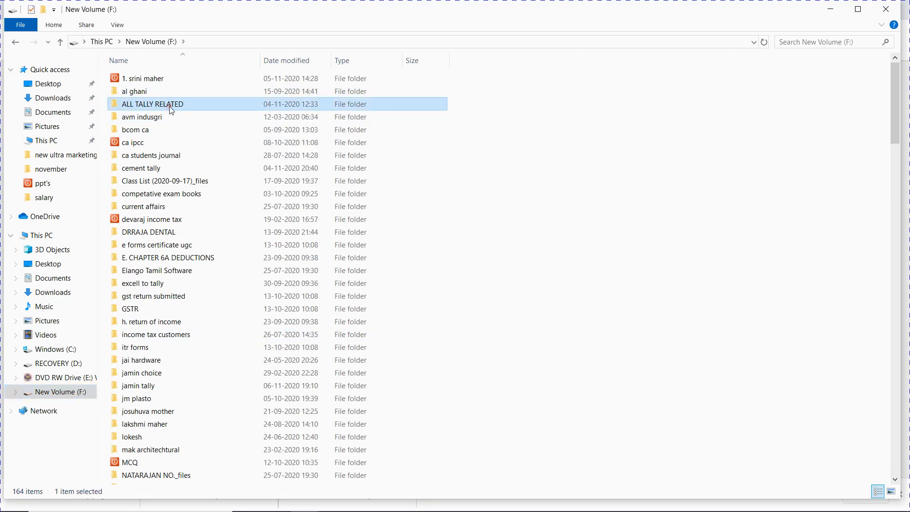
double_click(169, 106)
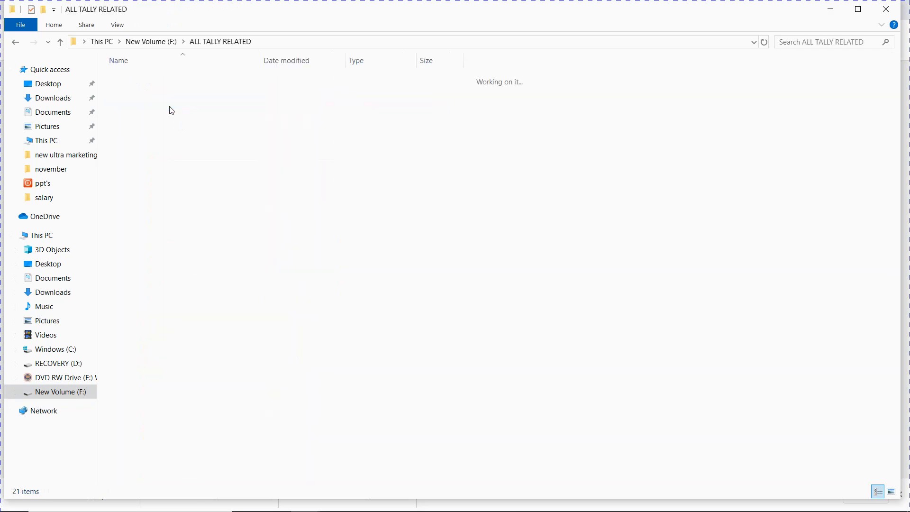
left_click(60, 42)
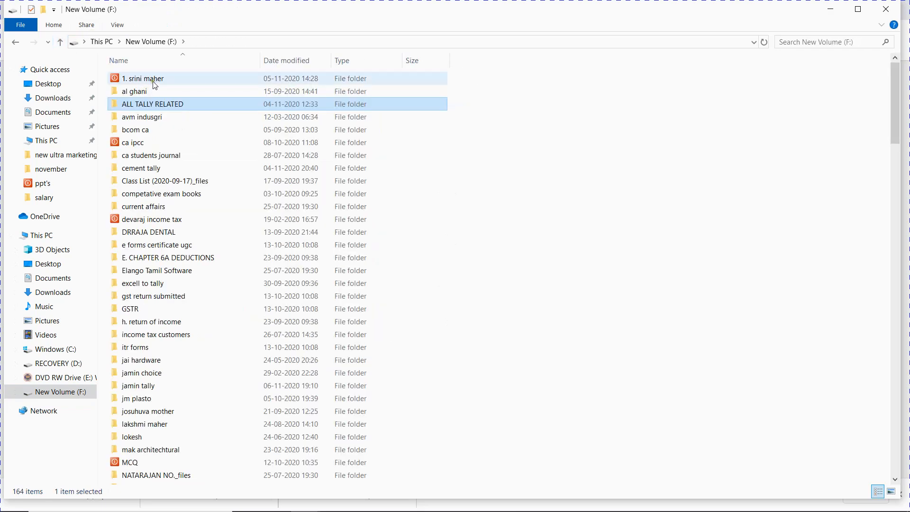
double_click(155, 83)
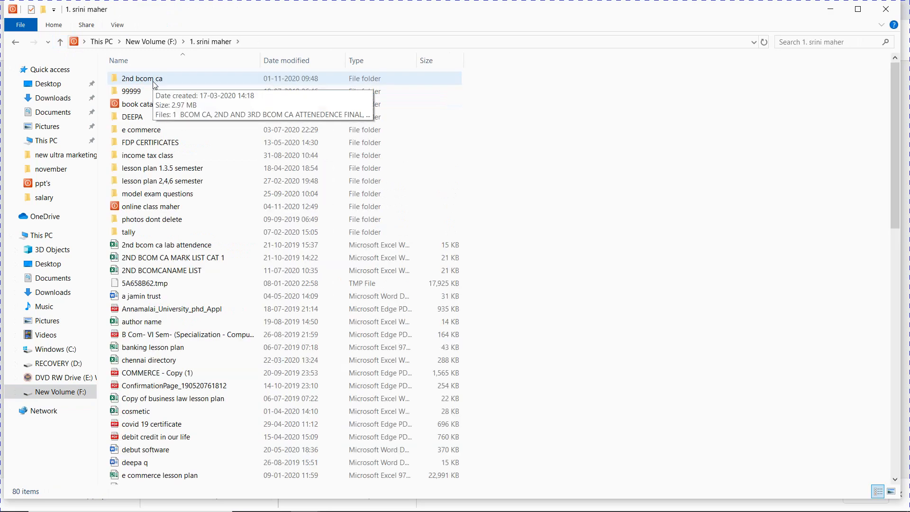
double_click(170, 207)
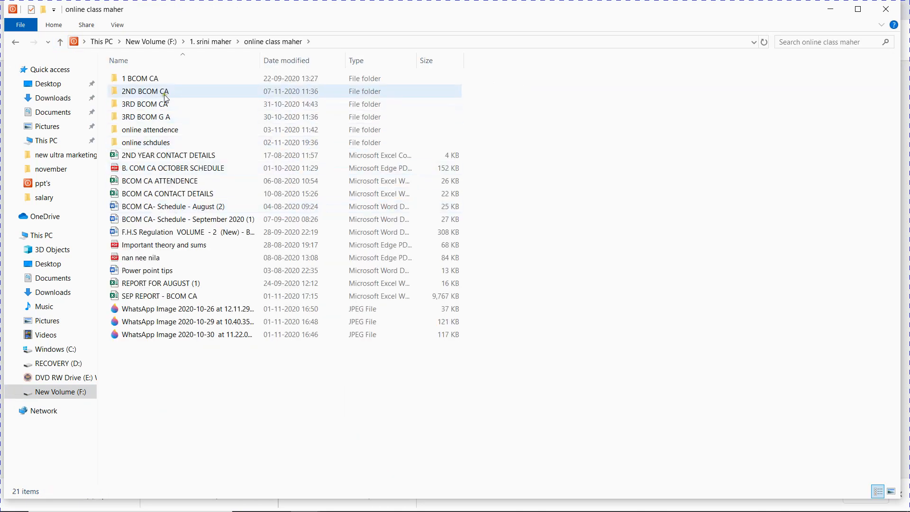
double_click(166, 98)
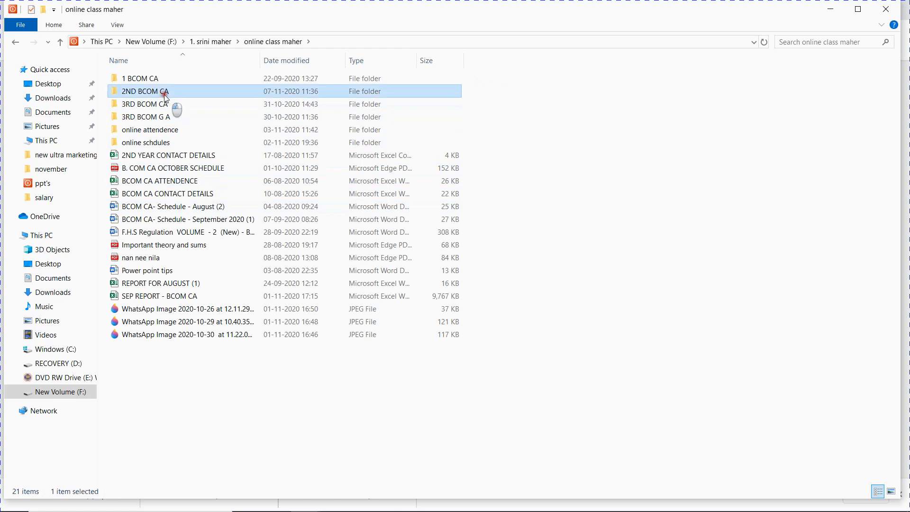
mouse_move(420, 511)
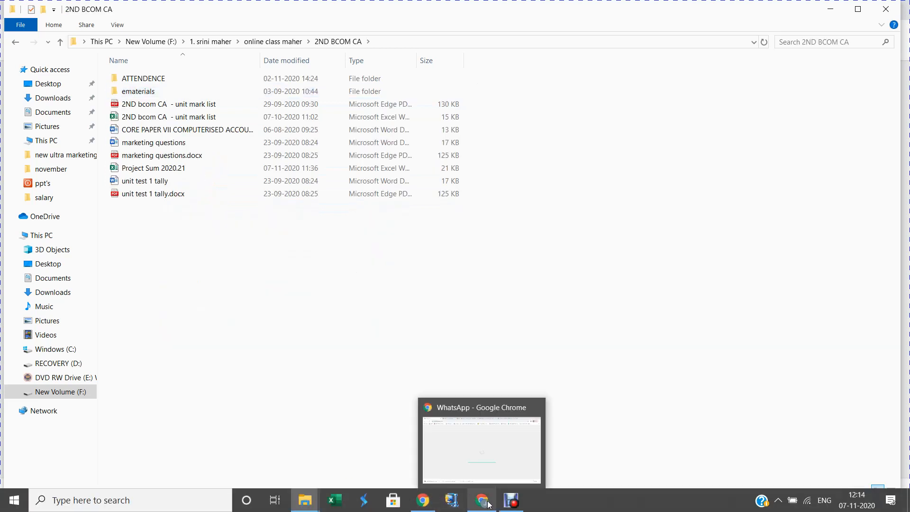
left_click(484, 450)
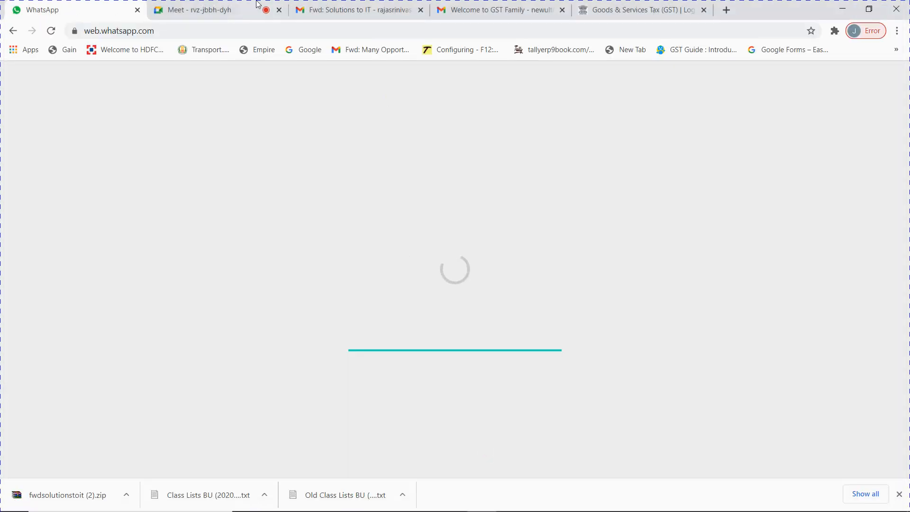
Step: On the Meet tab, admit the join requests, close the GST portal tab, and minimize Chrome
left_click(242, 7)
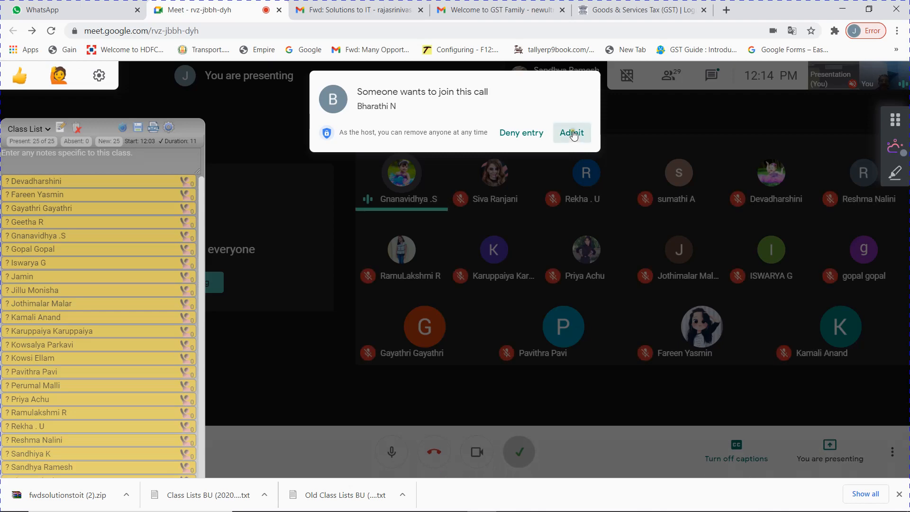
left_click(573, 134)
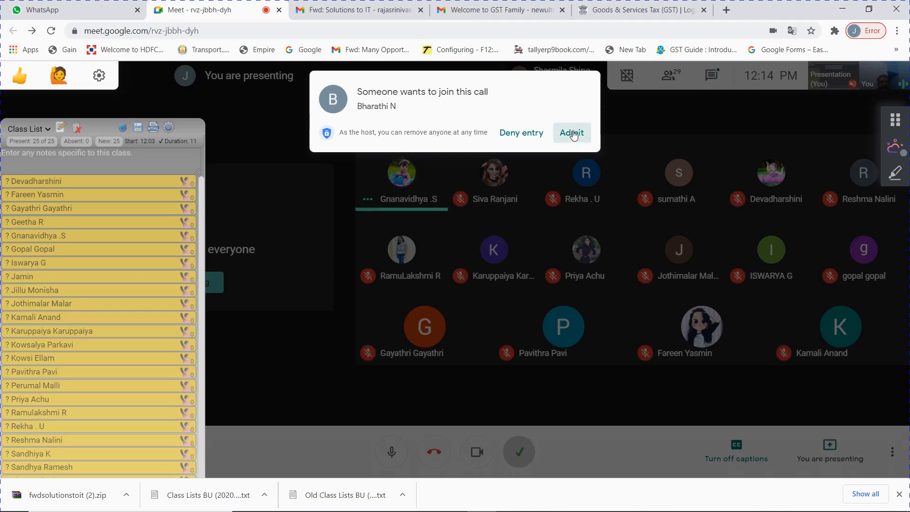
left_click(573, 135)
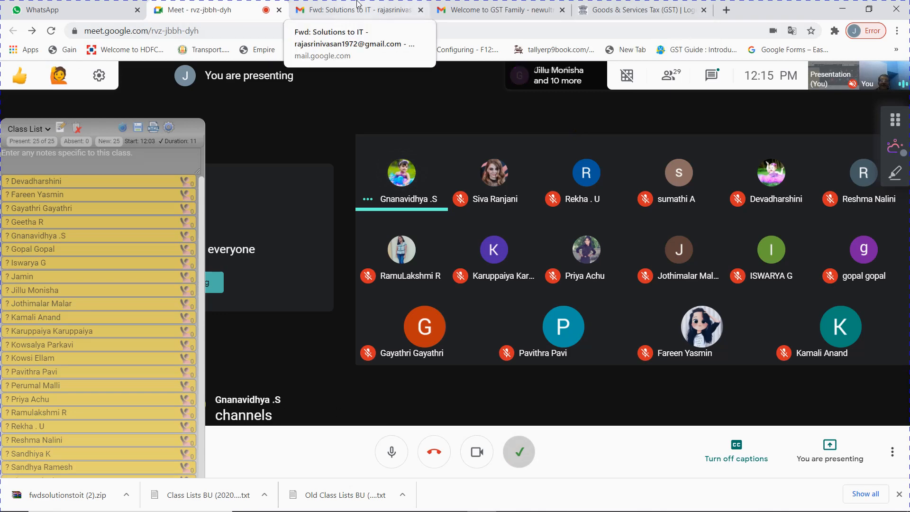
left_click(705, 10)
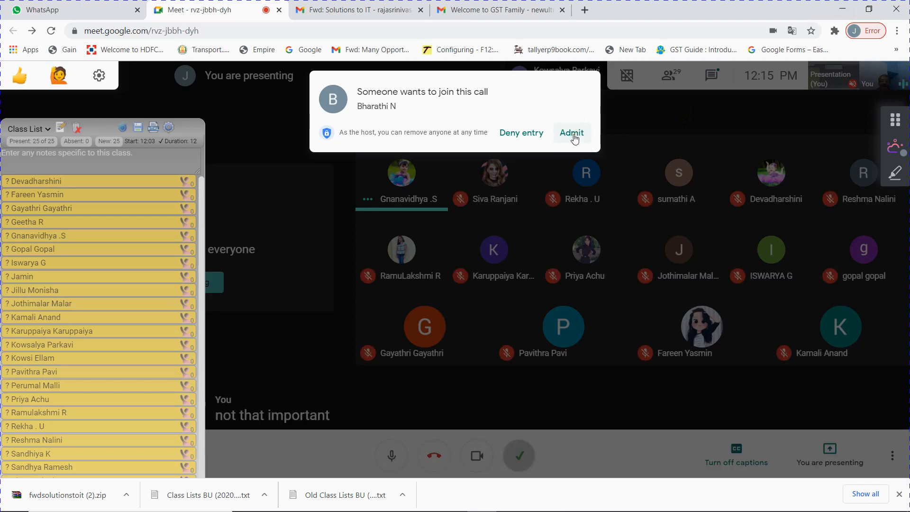
left_click(573, 134)
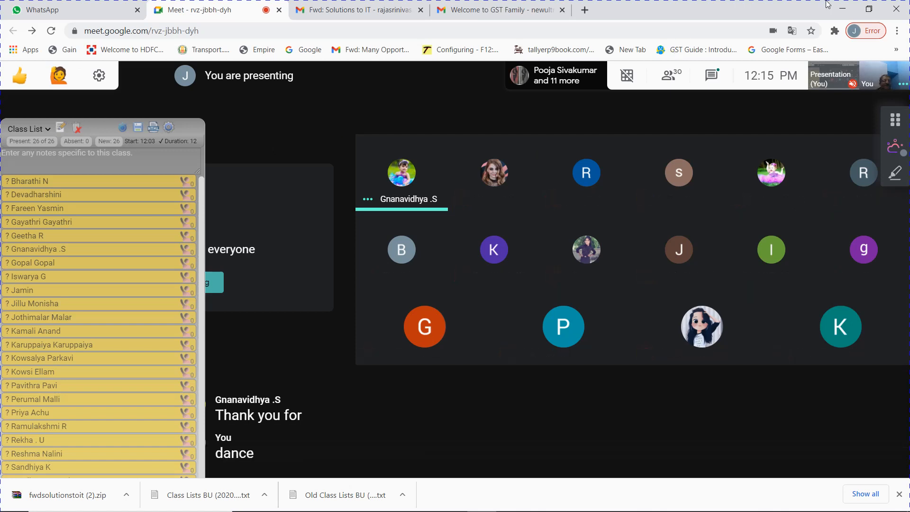
left_click(849, 7)
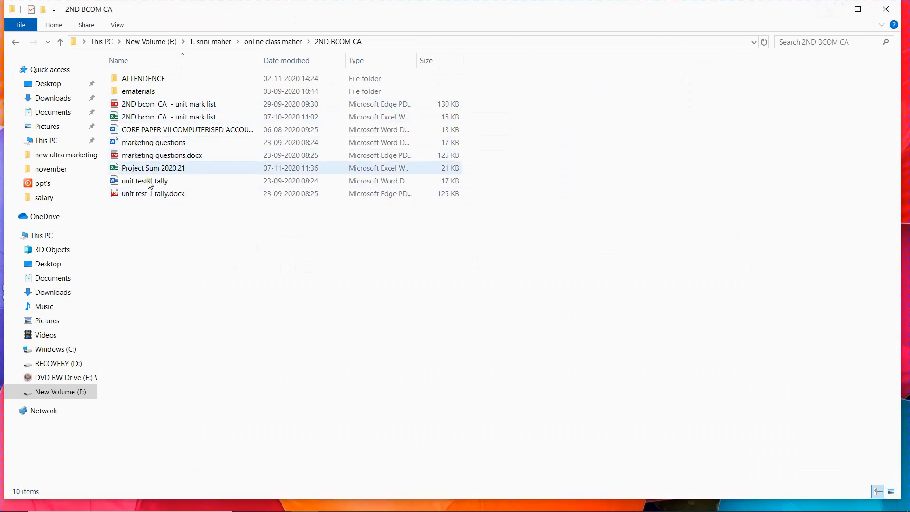
Step: Go from F: through online class maher to 2ND BCOM CA and open Project Sum 2020.21 in Excel
left_click(65, 396)
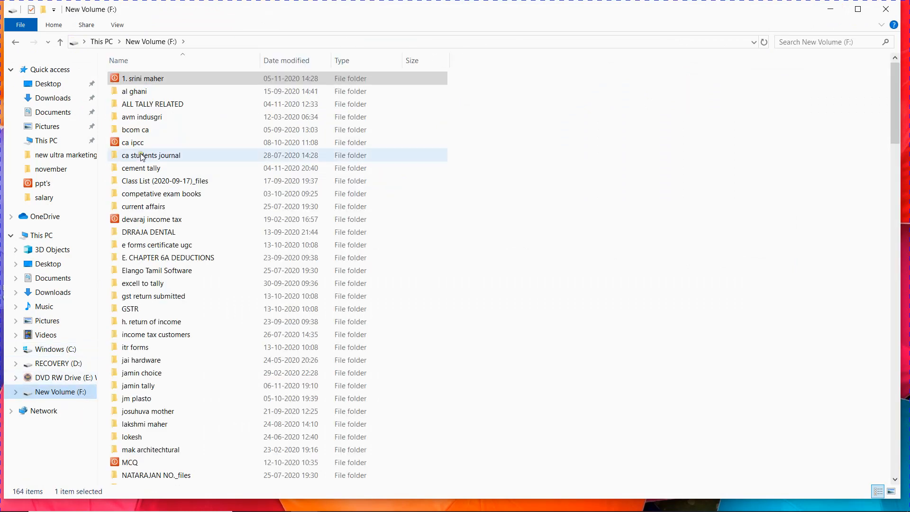
double_click(144, 78)
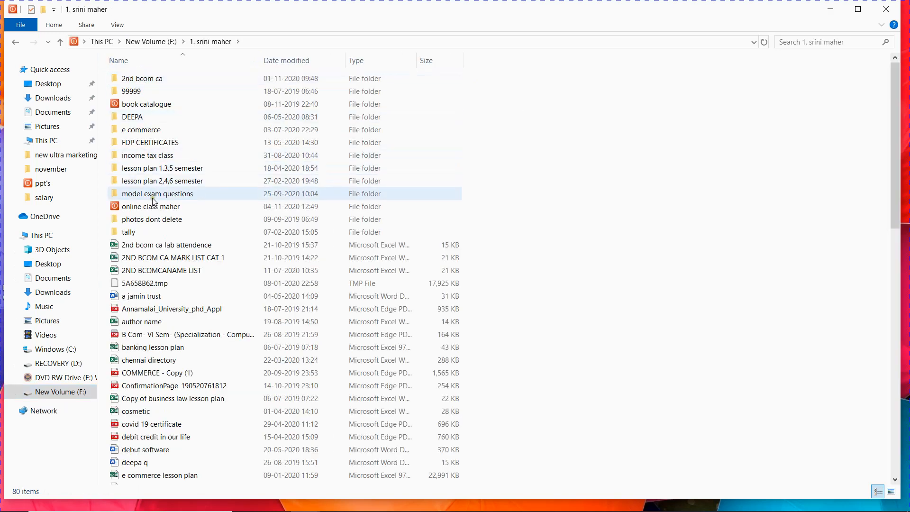
double_click(152, 207)
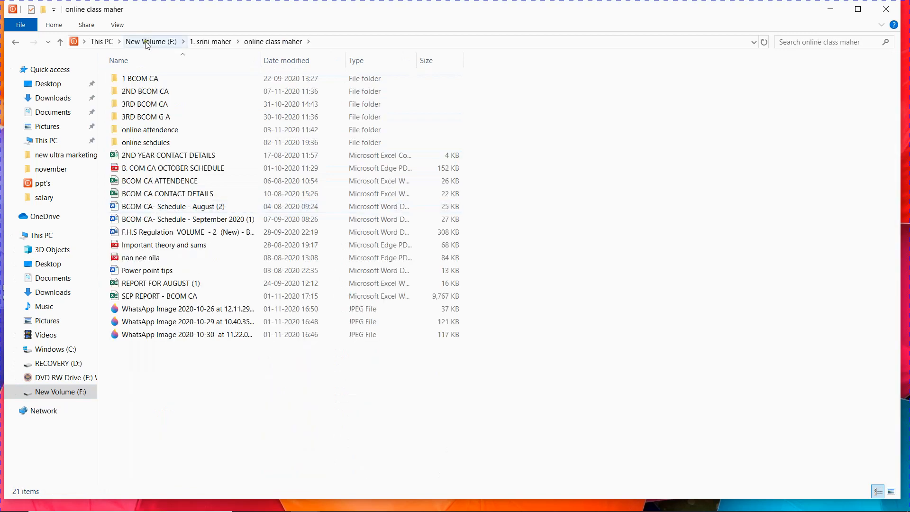
left_click(139, 90)
double_click(140, 88)
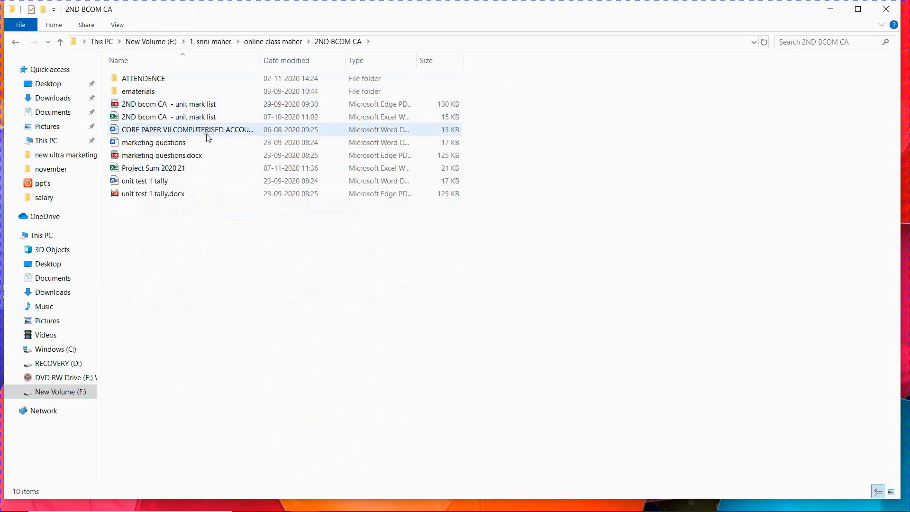
left_click(179, 169)
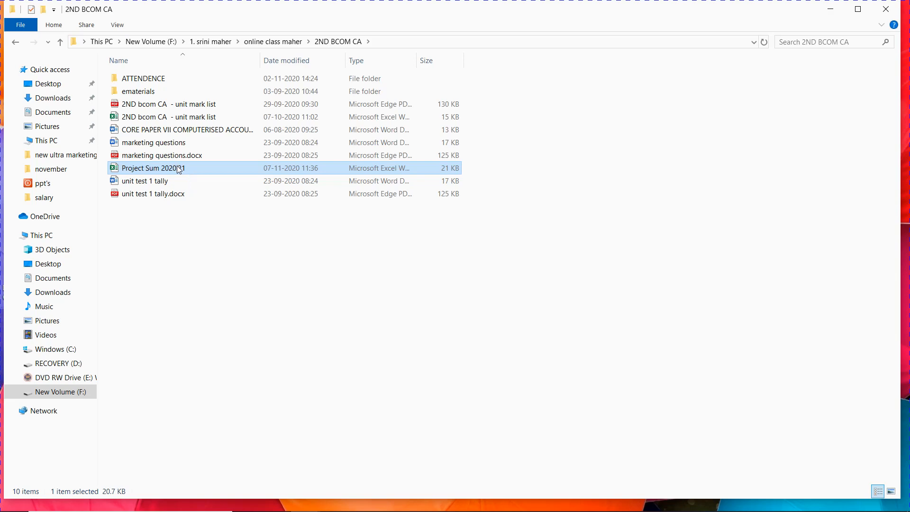
double_click(180, 169)
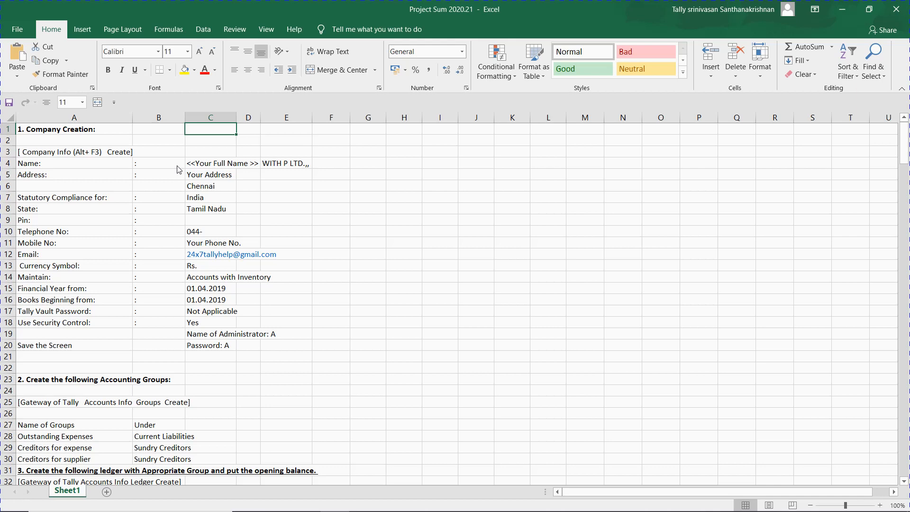
Step: Type the person's name into cell B1 beside the 1. Company Creation heading
key("ctrl+Home")
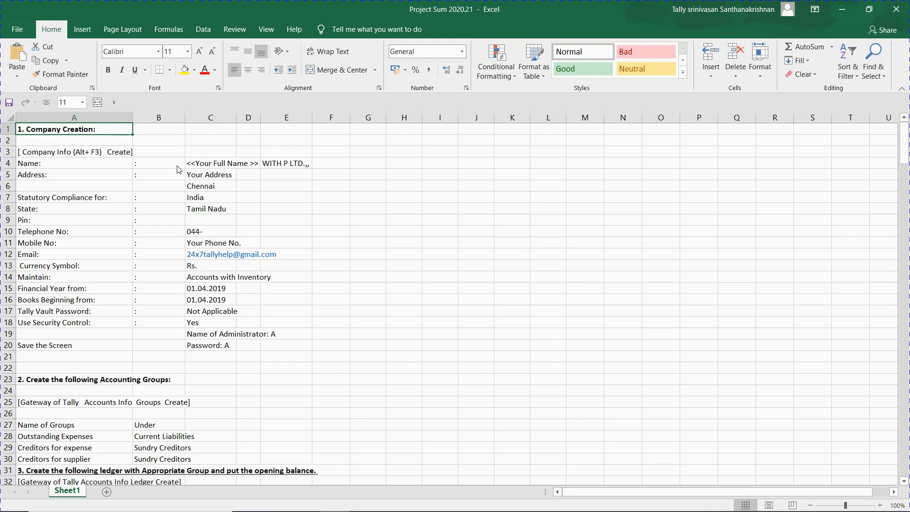
key("Down")
key("Down")
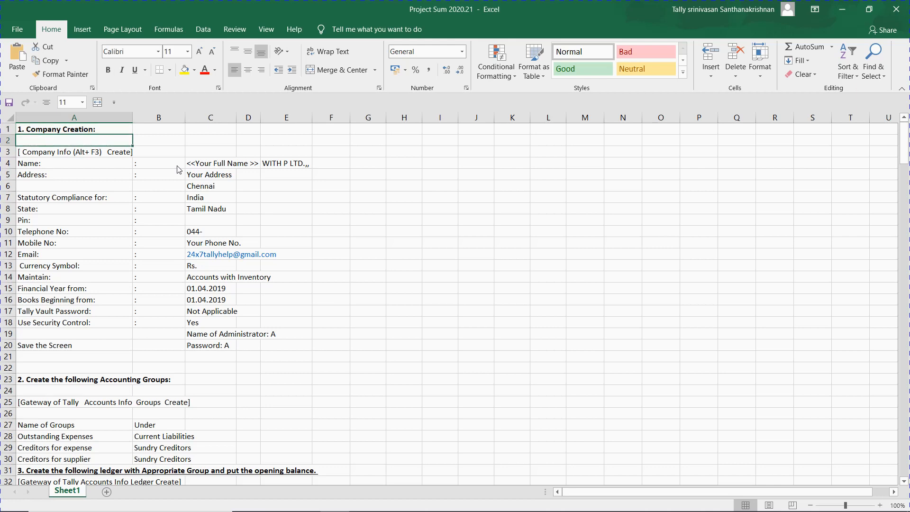
key("Up")
key("Up")
key("Down")
key("Down")
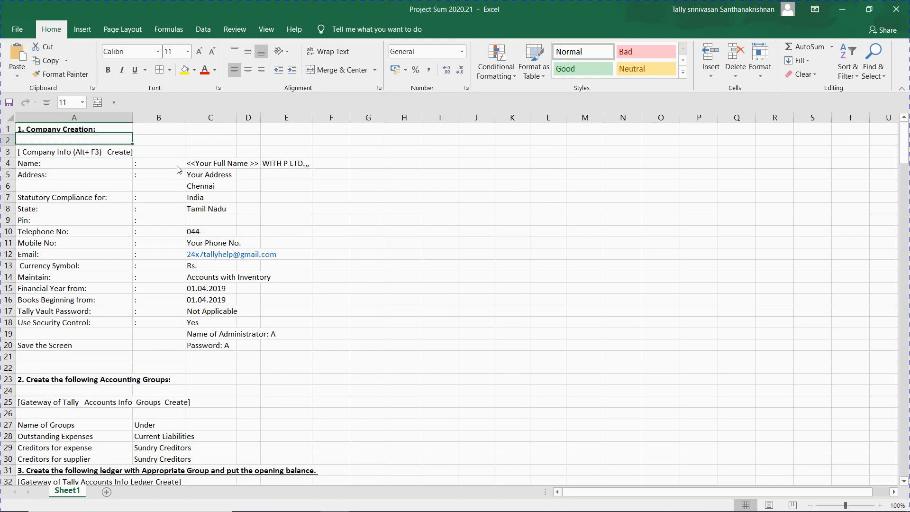
key("Up")
key("Up")
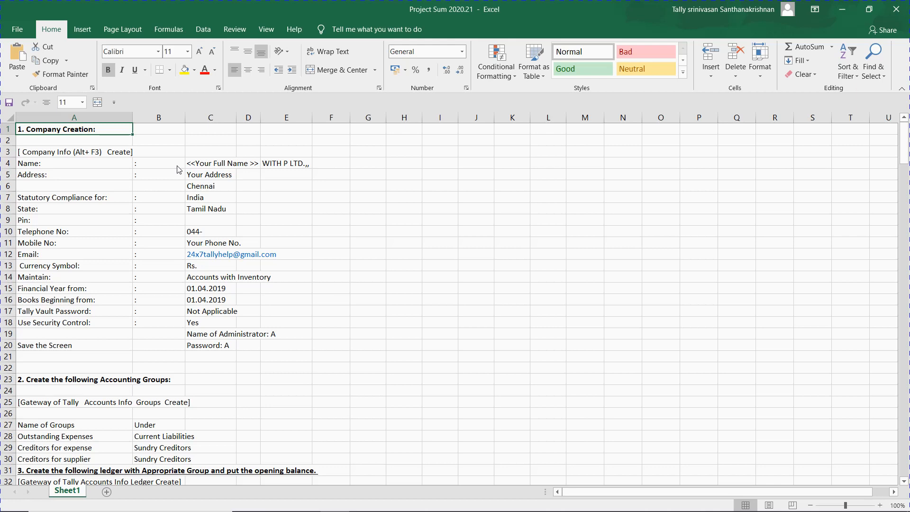
key("Right")
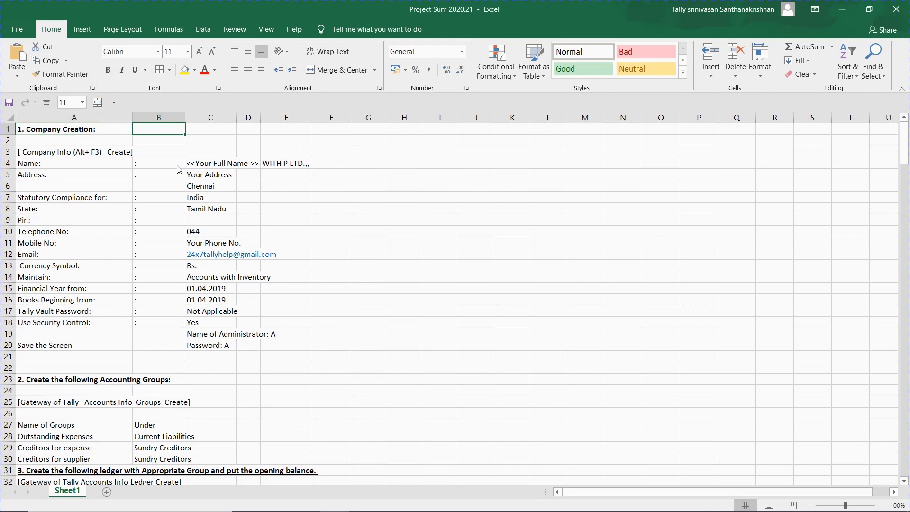
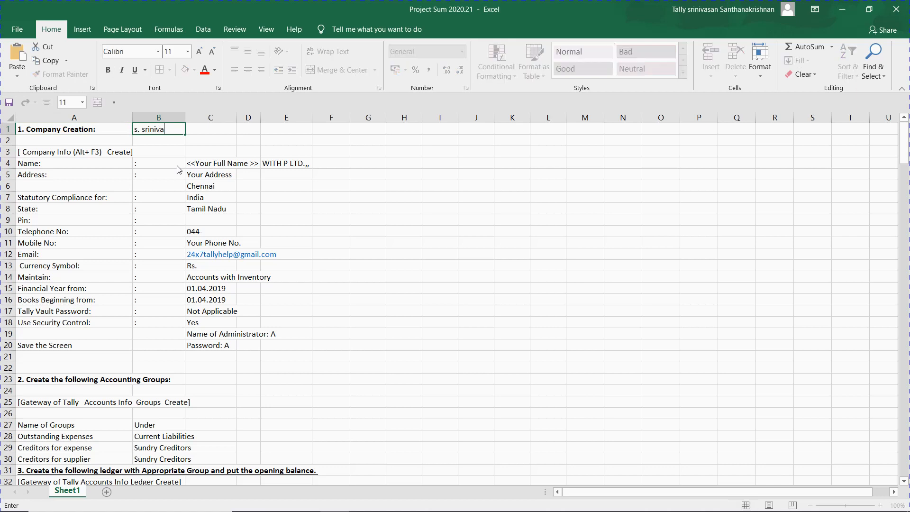
key("Return")
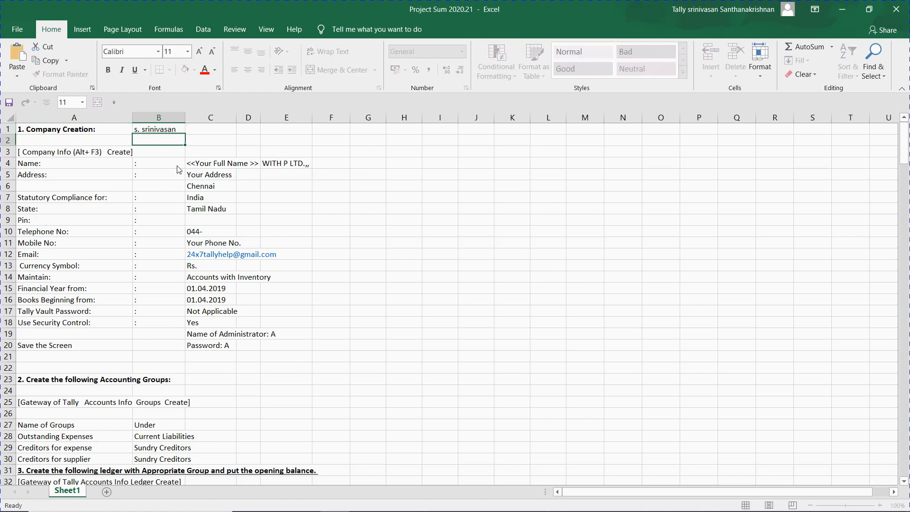
key("Up")
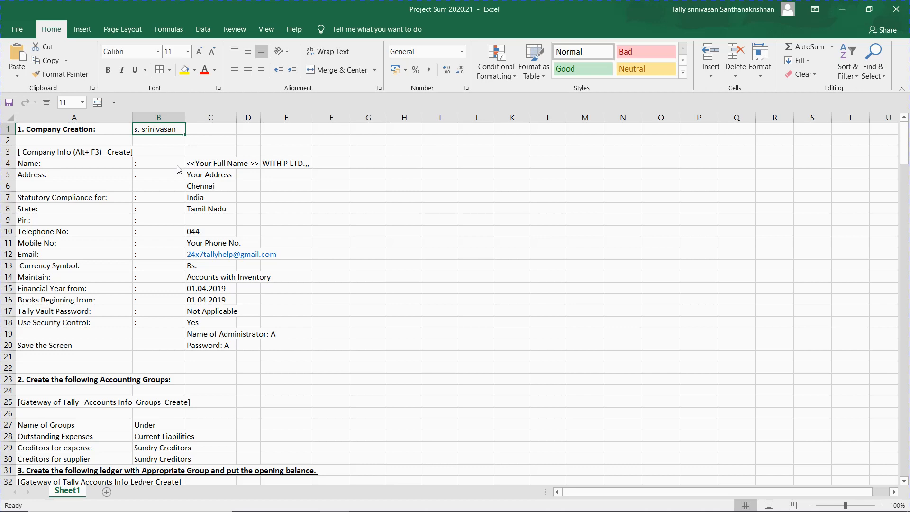
Step: Switch to the Meet call, admit the waiting person, then minimize the Chrome window
key("alt+Tab")
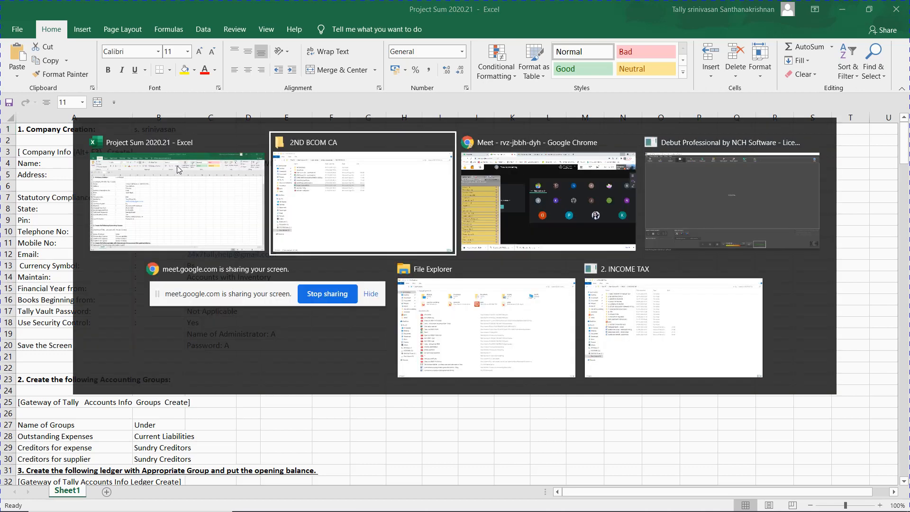
key("alt+Tab")
key("alt+Tab")
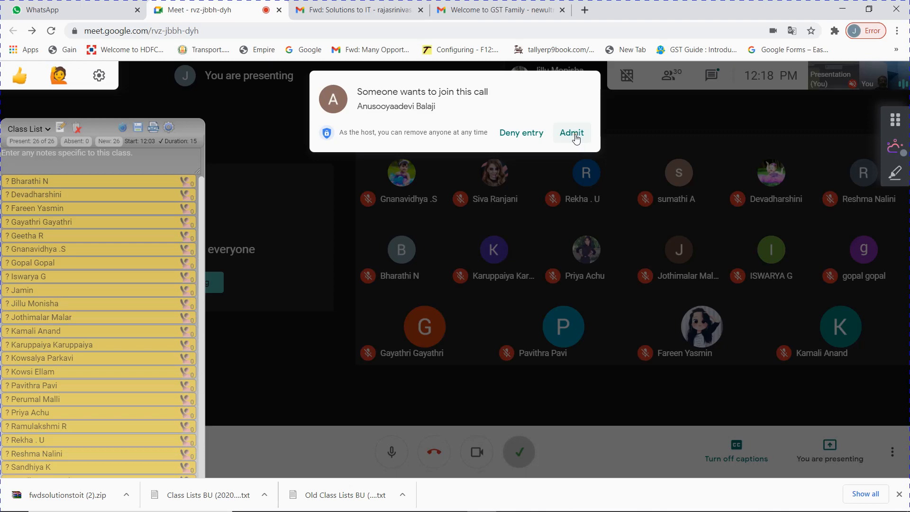
left_click(574, 135)
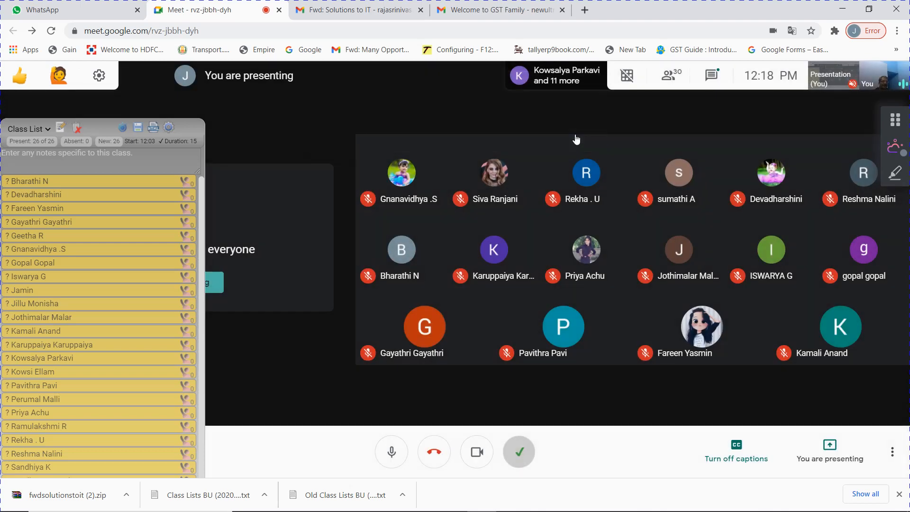
mouse_move(577, 139)
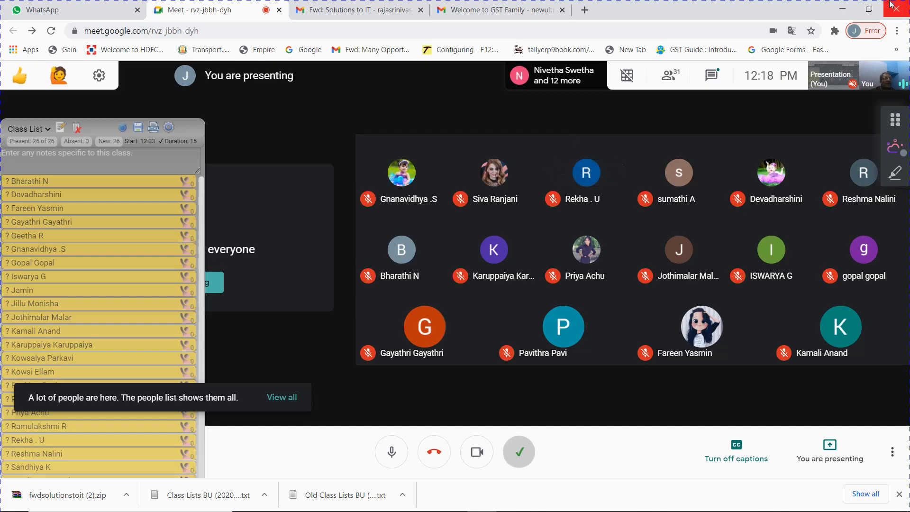
left_click(843, 8)
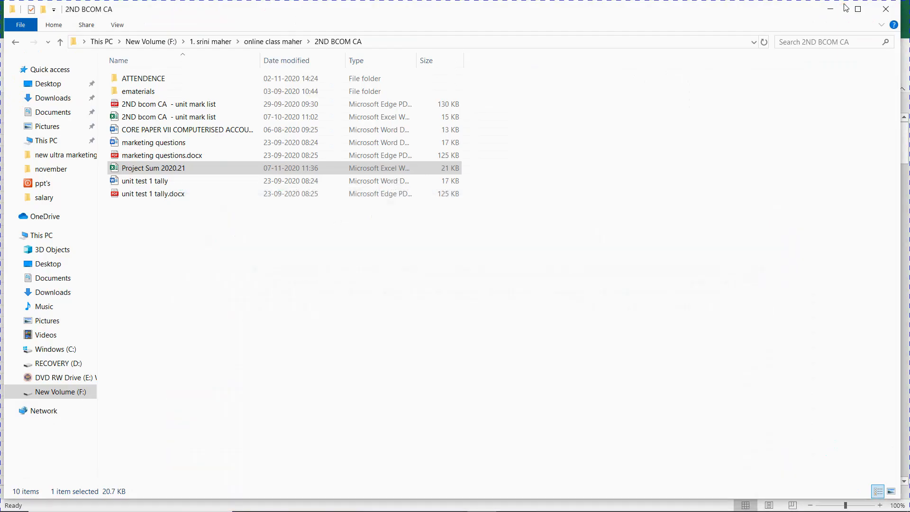
Step: Close the 2ND BCOM CA Explorer window and minimize the Project Sum 2020.21 workbook
left_click(888, 9)
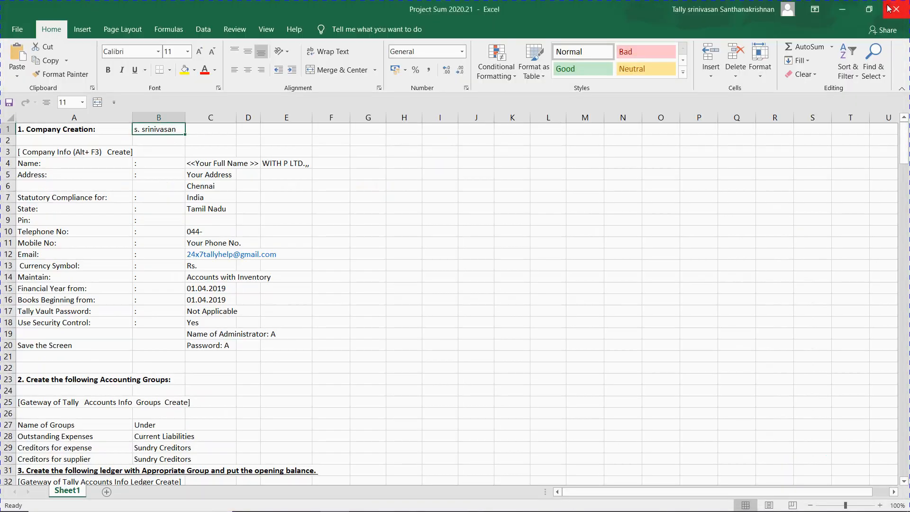
left_click(843, 9)
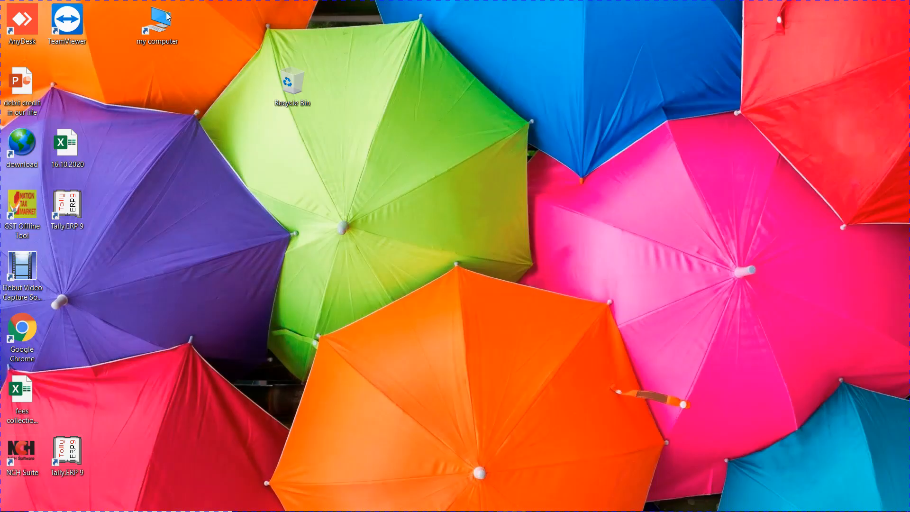
Step: Start Tally.ERP 9 from its desktop shortcut
double_click(74, 212)
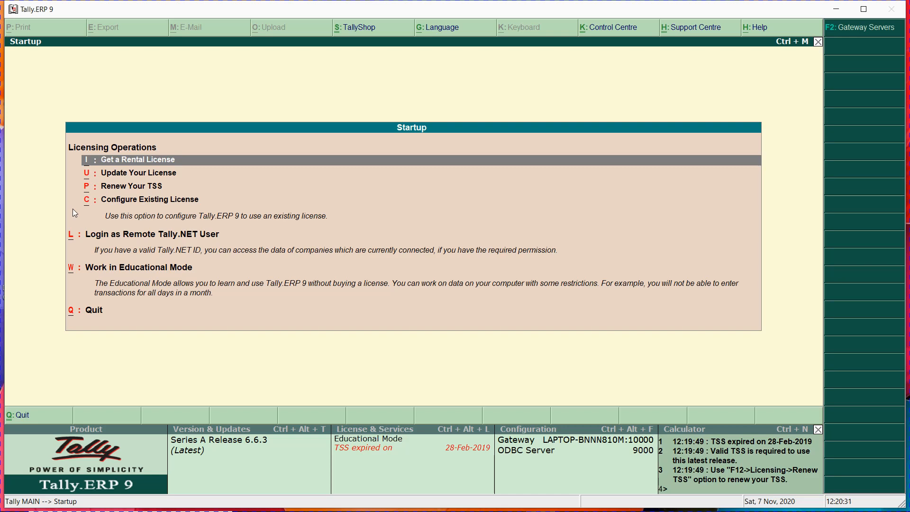
Step: Continue past Startup, shut the loaded company, and choose Create Company from Company Info
key("w")
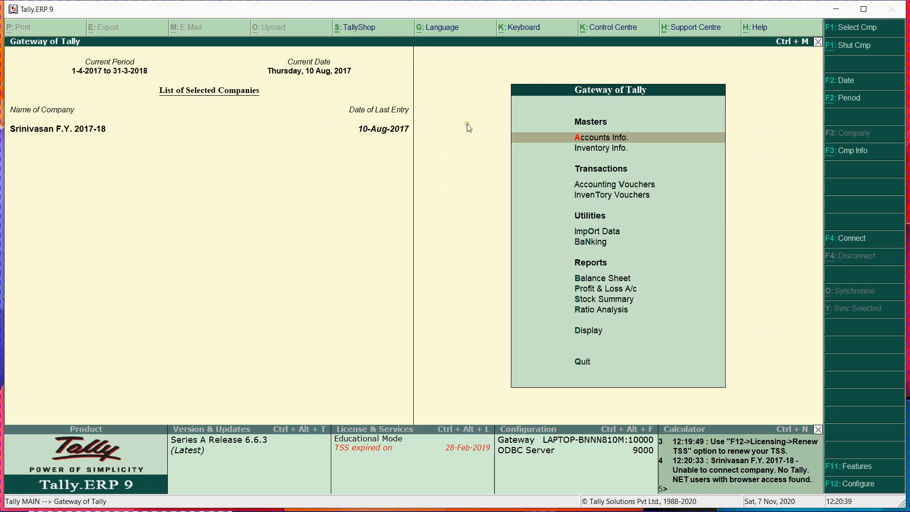
left_click(861, 48)
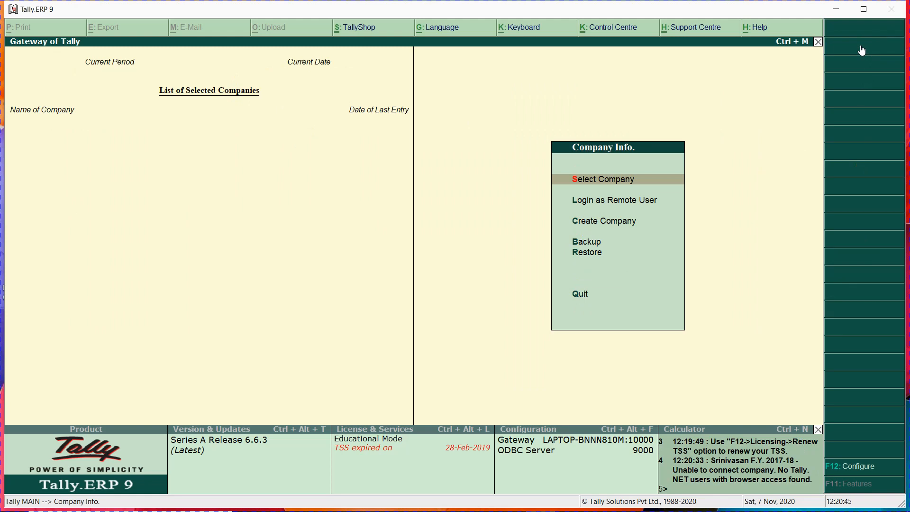
key("c")
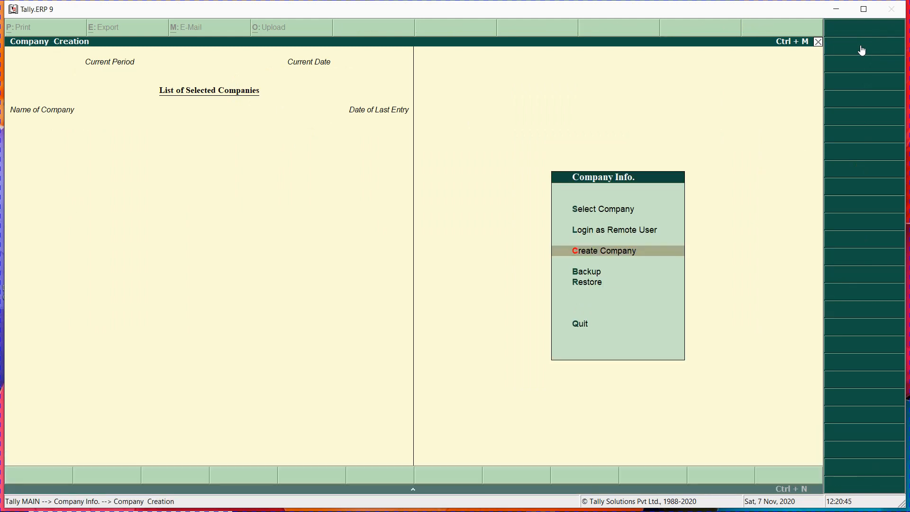
key("Return")
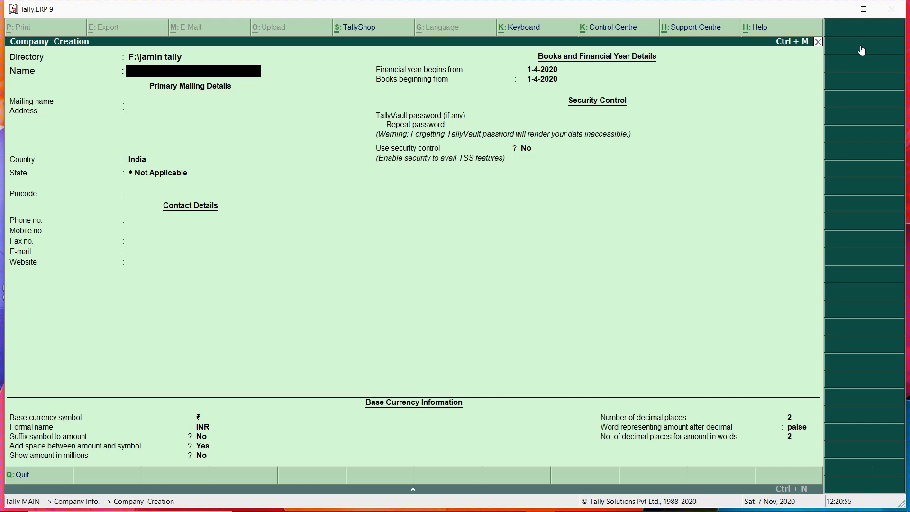
type("YUY")
key("BackSpace")
key("BackSpace")
key("BackSpace")
key("alt+Tab")
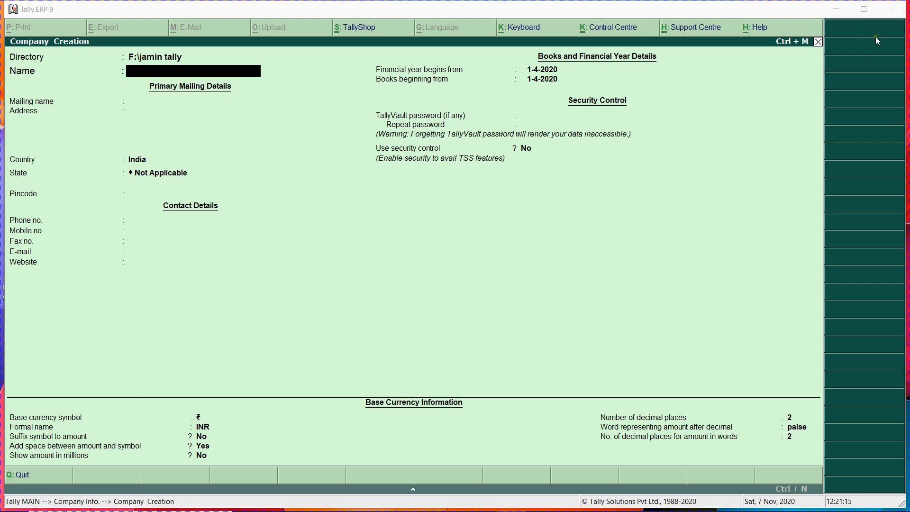
key("alt+Tab")
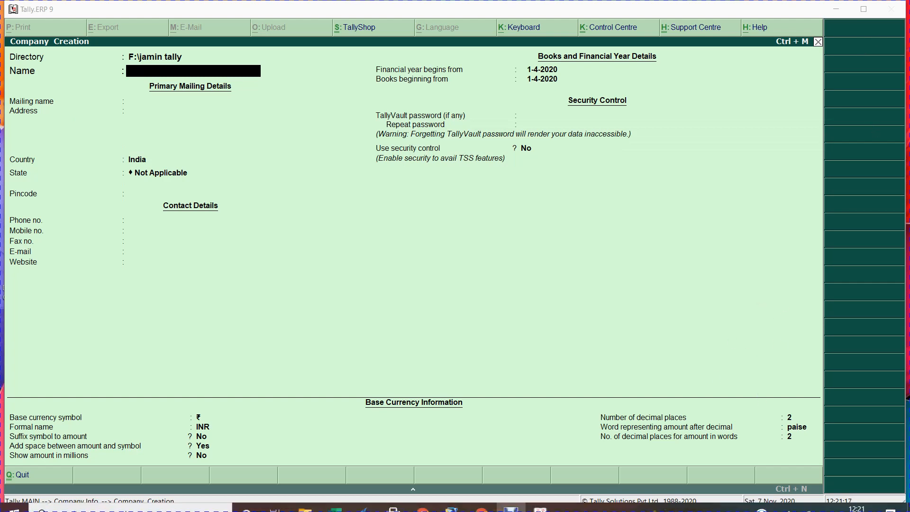
Step: Admit the next participant in Meet, then return to Tally's Company Creation form
key("alt+Tab")
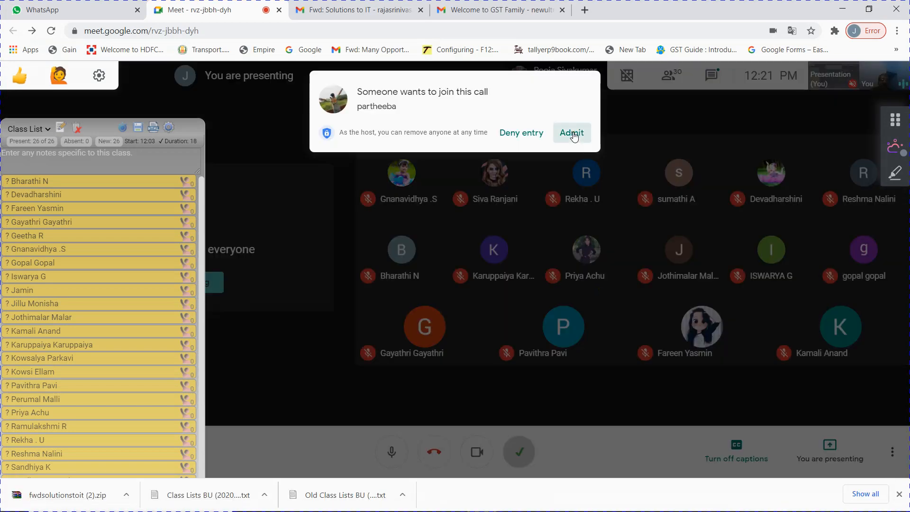
left_click(570, 134)
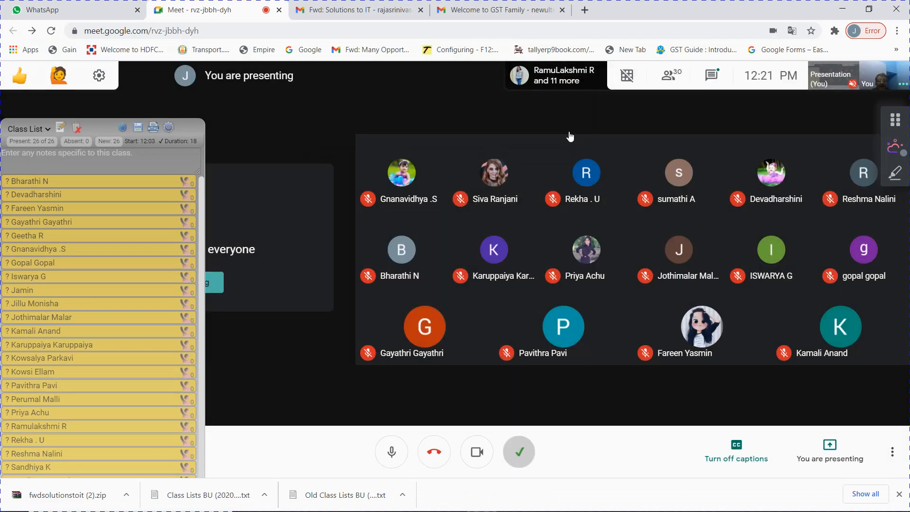
mouse_move(474, 148)
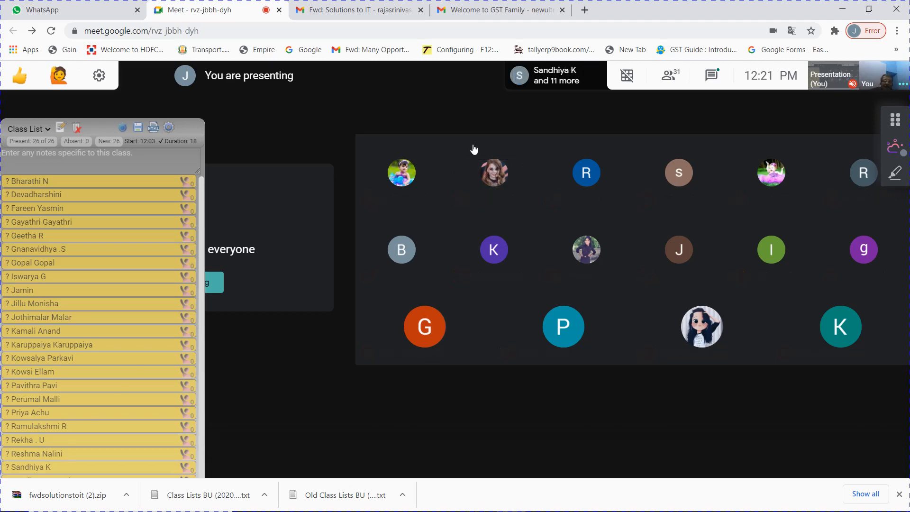
key("alt+Tab")
left_click(473, 148)
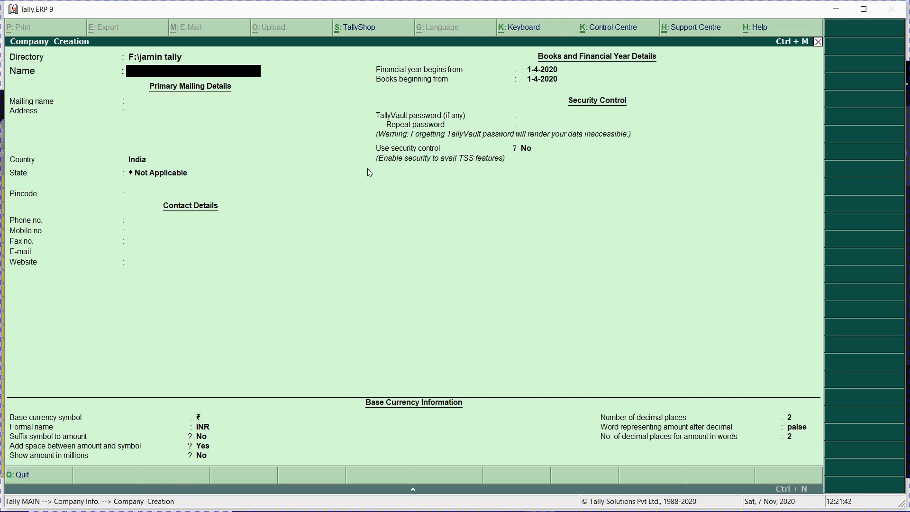
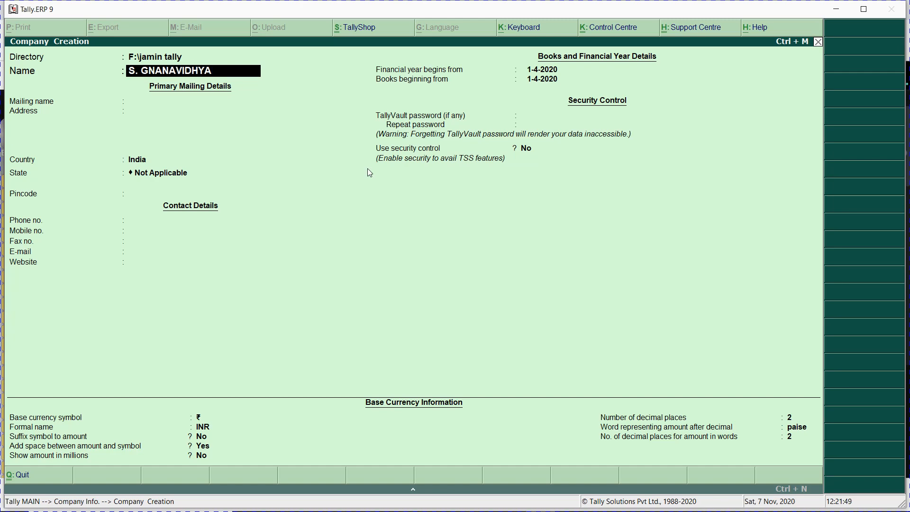
Step: Enter the company name followed by its registration number in brackets, letting the mailing name copy it
type(" (ReG. NO")
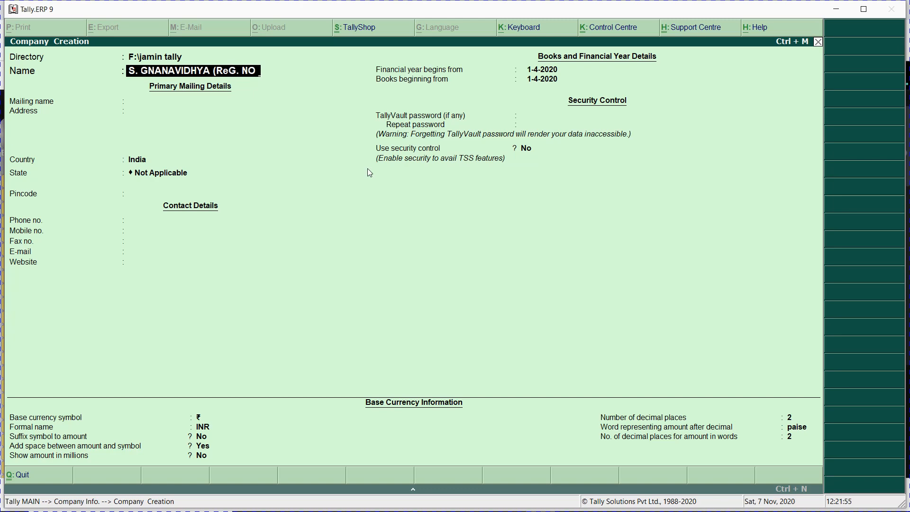
key("BackSpace")
key("BackSpace")
key("BackSpace")
key("BackSpace")
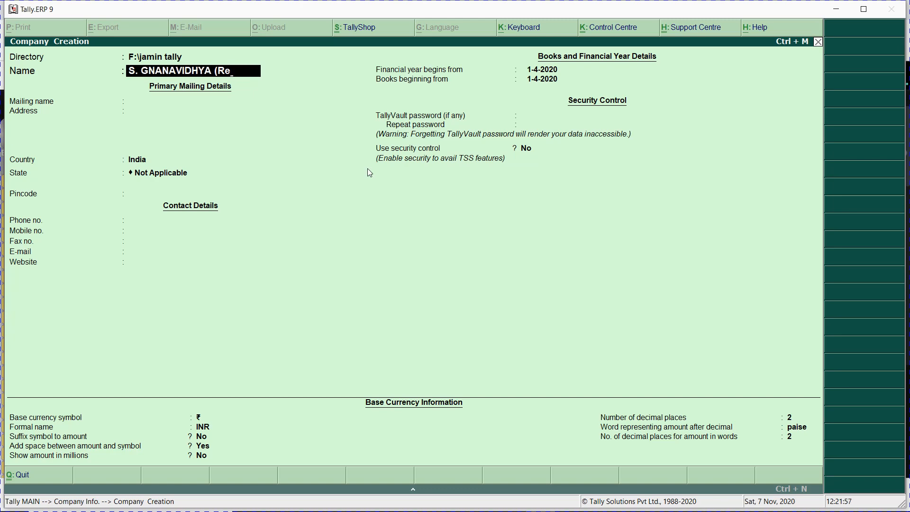
type("G. No 1960")
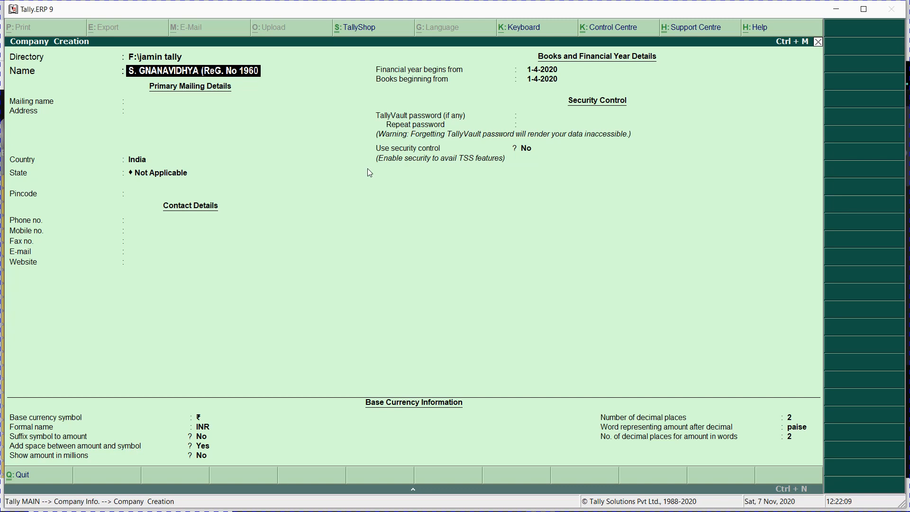
type("60")
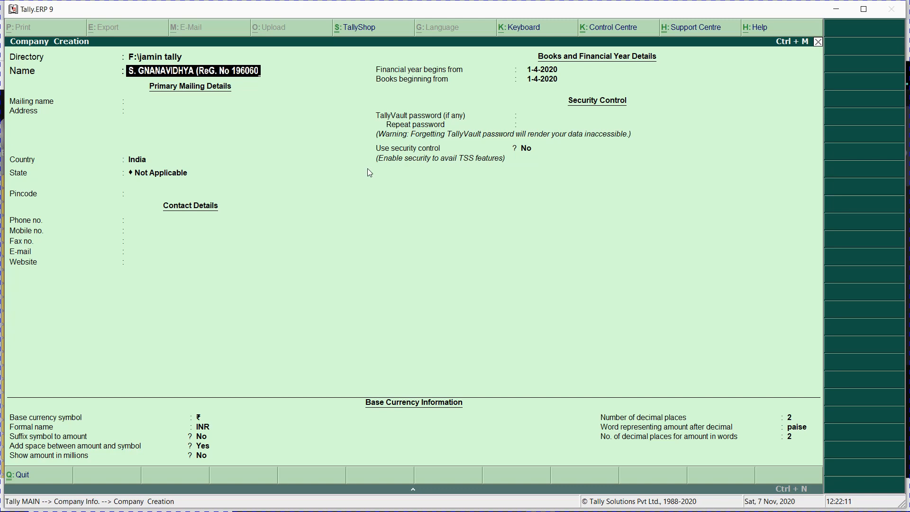
type("13)")
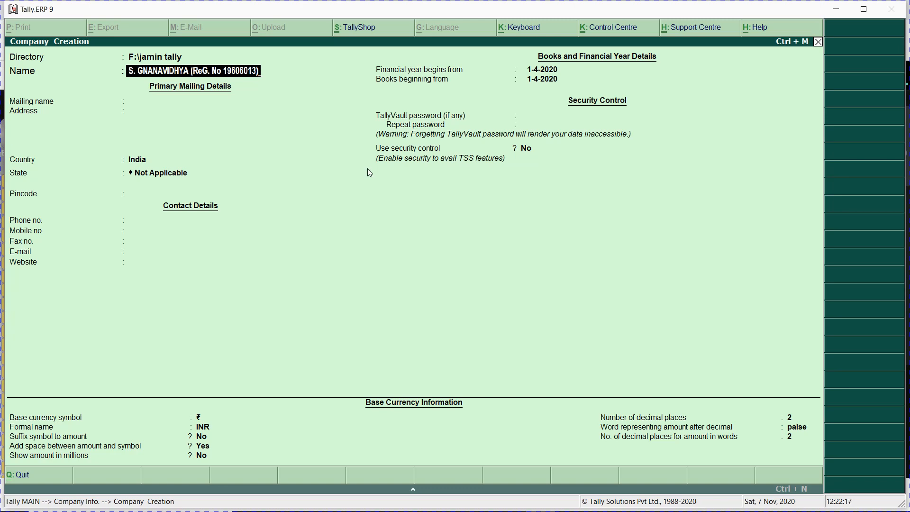
key("Return")
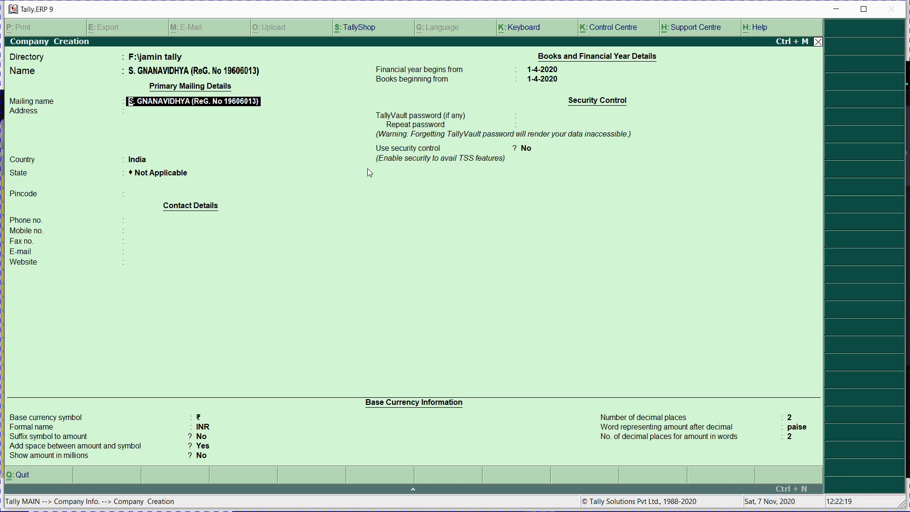
Step: Keep the auto-filled mailing name and enter the company's two-line street address
key("Return")
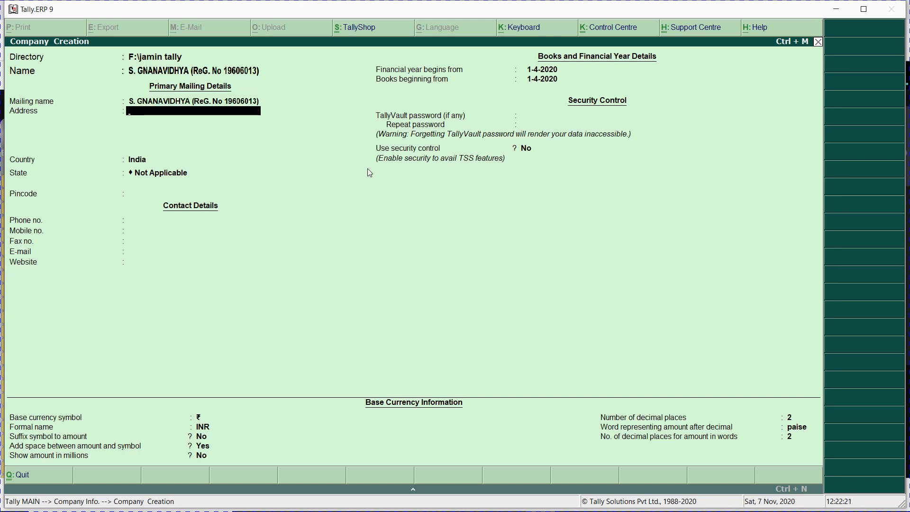
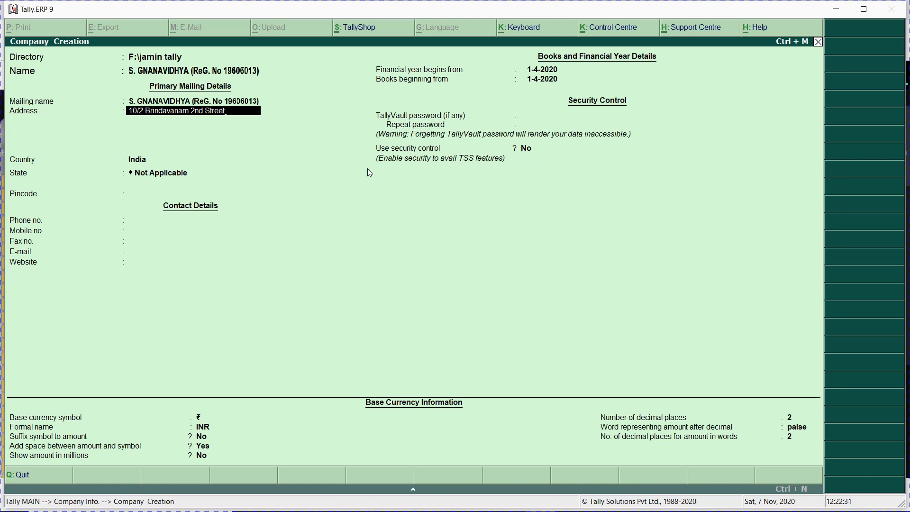
key("Return")
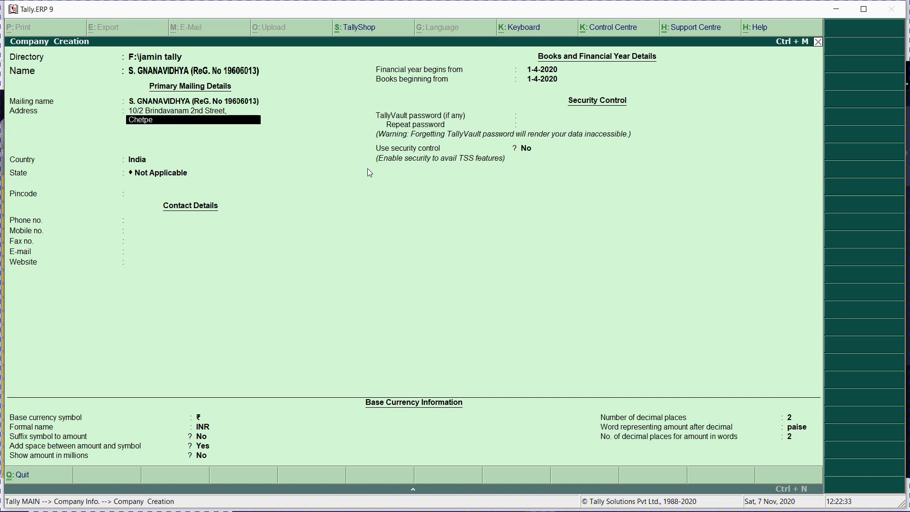
key("Return")
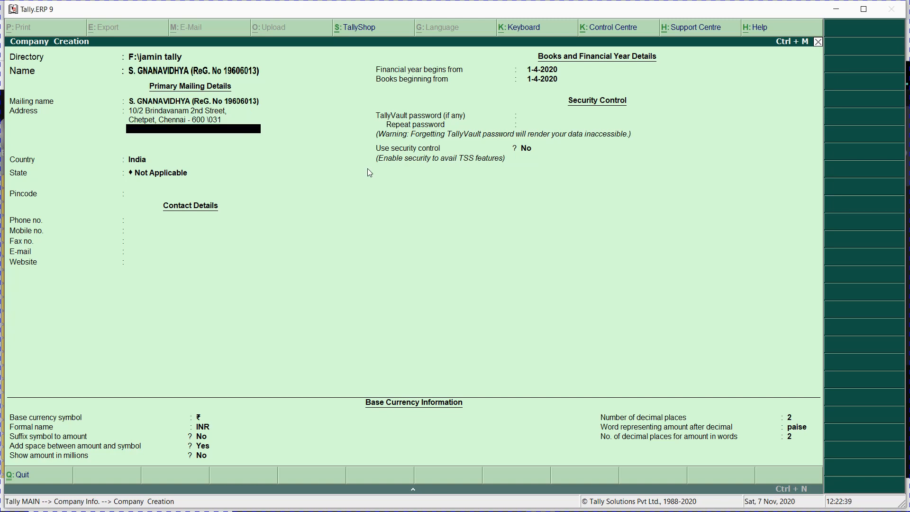
key("Return")
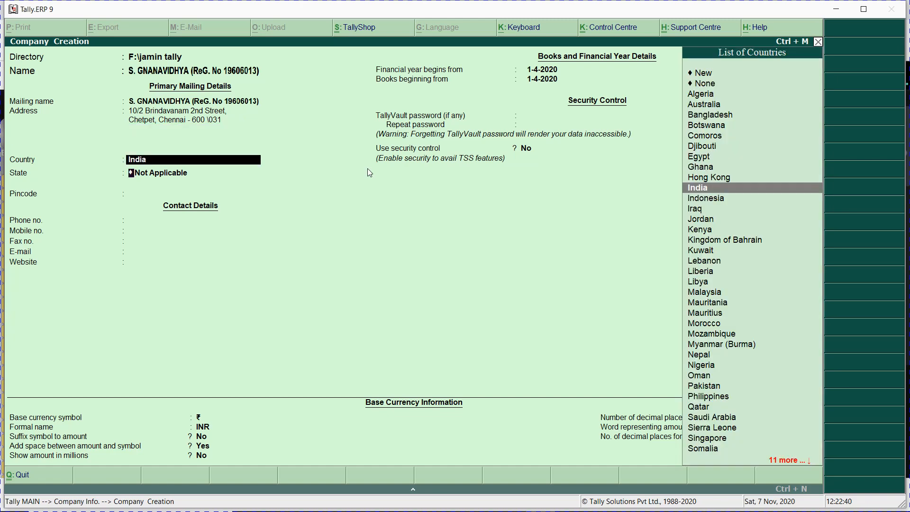
Step: Keep India as country, choose Tamil Nadu as state, enter the pincode and begin the phone number
key("Return")
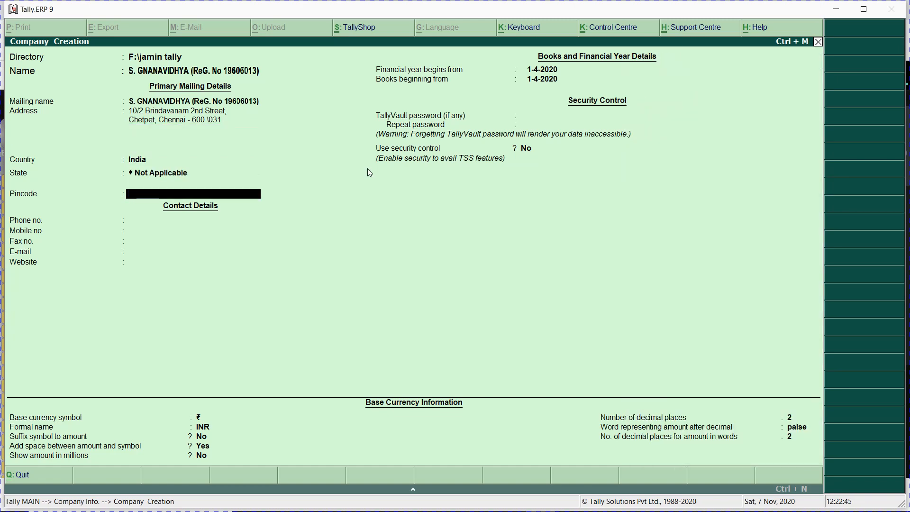
key("BackSpace")
type("ta")
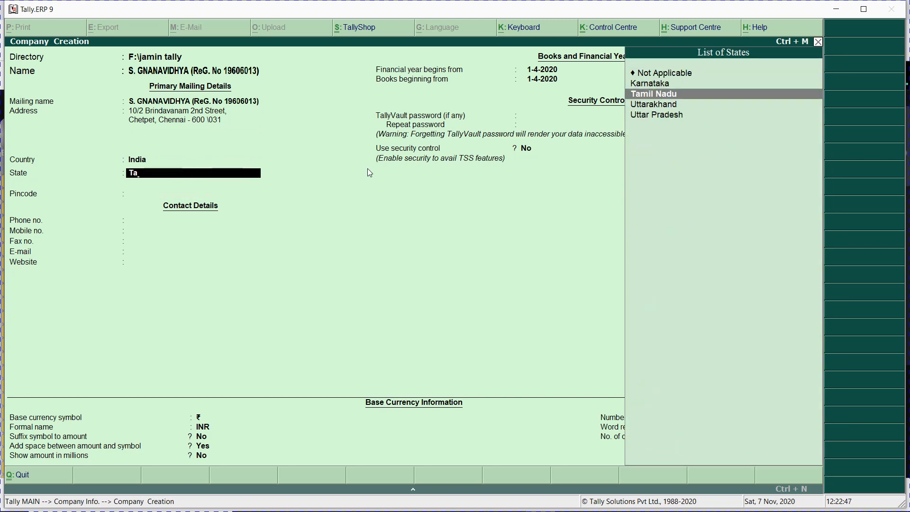
key("Return")
type("600 0321")
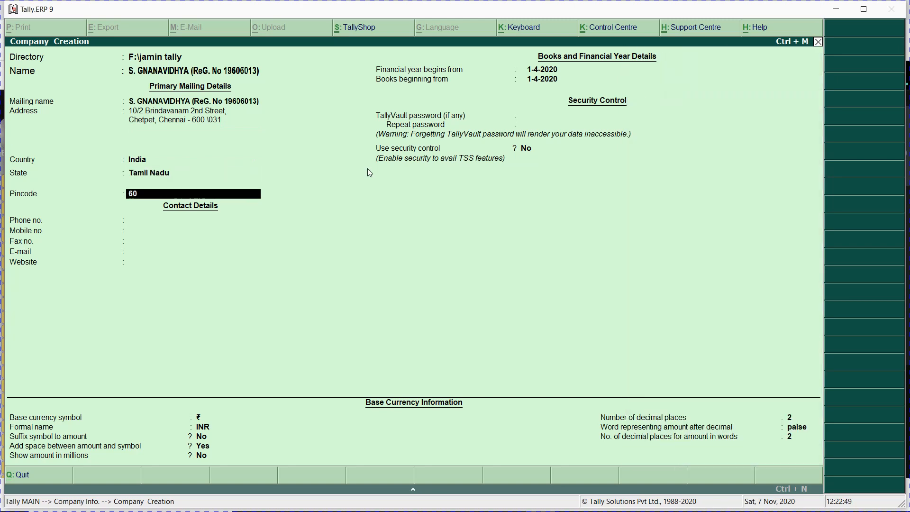
key("BackSpace")
key("BackSpace")
key("BackSpace")
type("1")
key("Return")
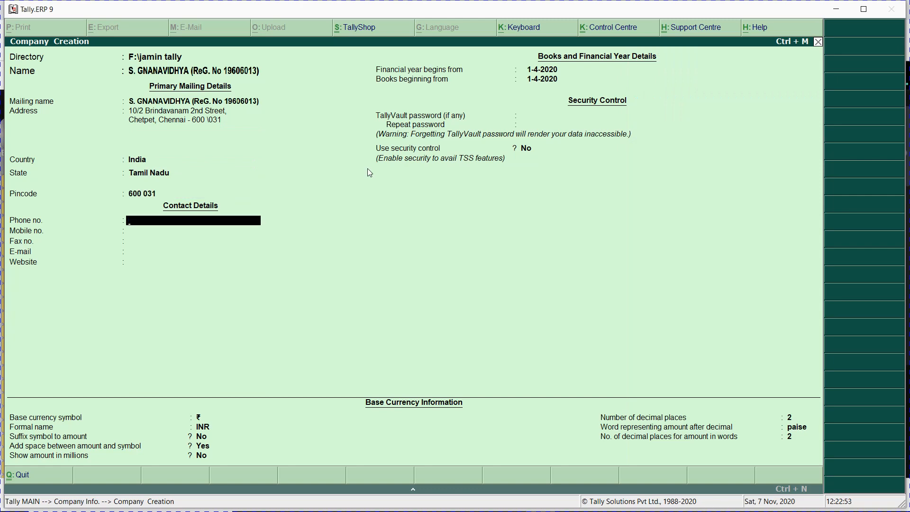
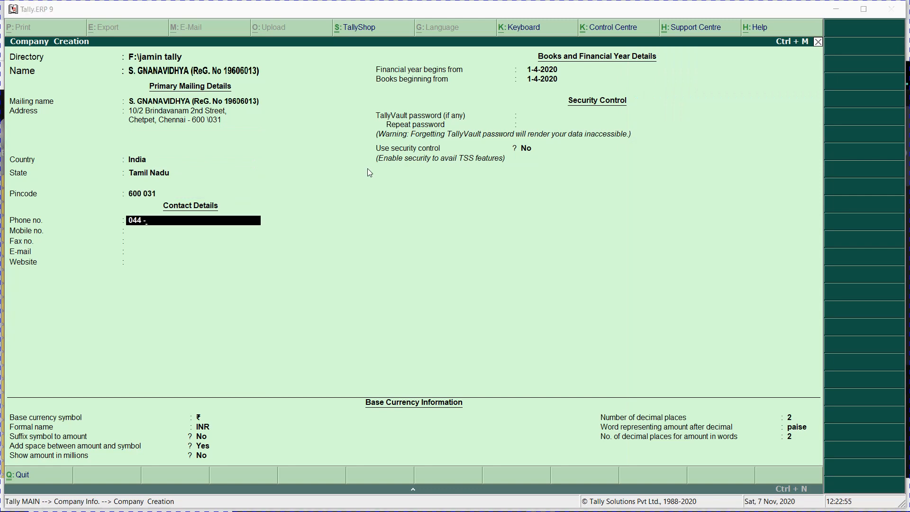
key("alt+Tab")
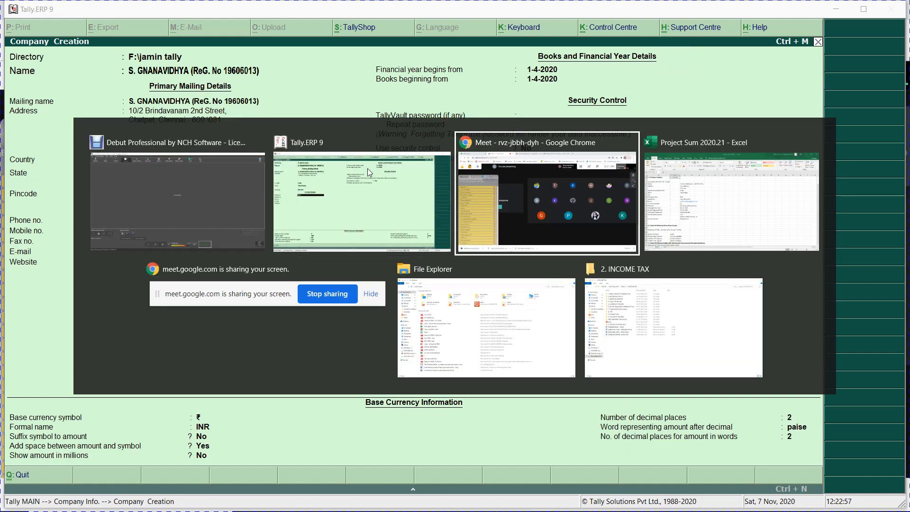
key("alt+Tab")
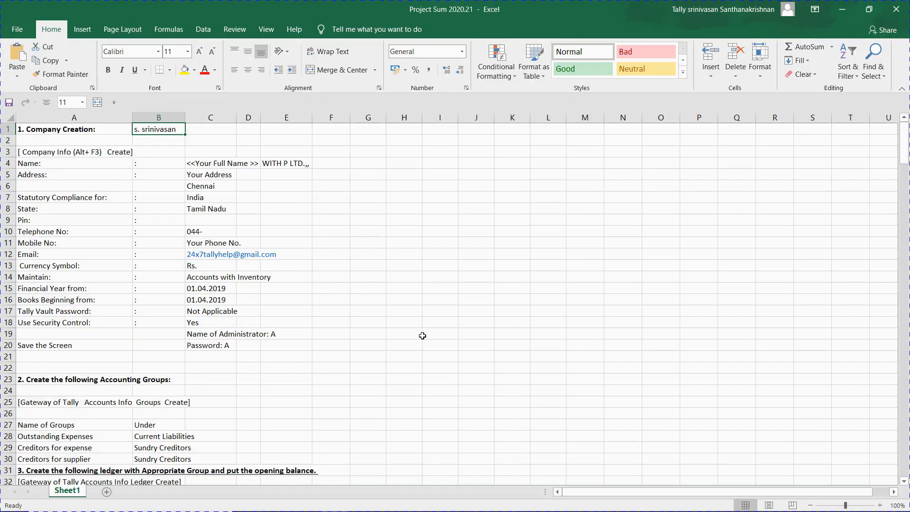
key("alt+Tab")
key("alt+Tab")
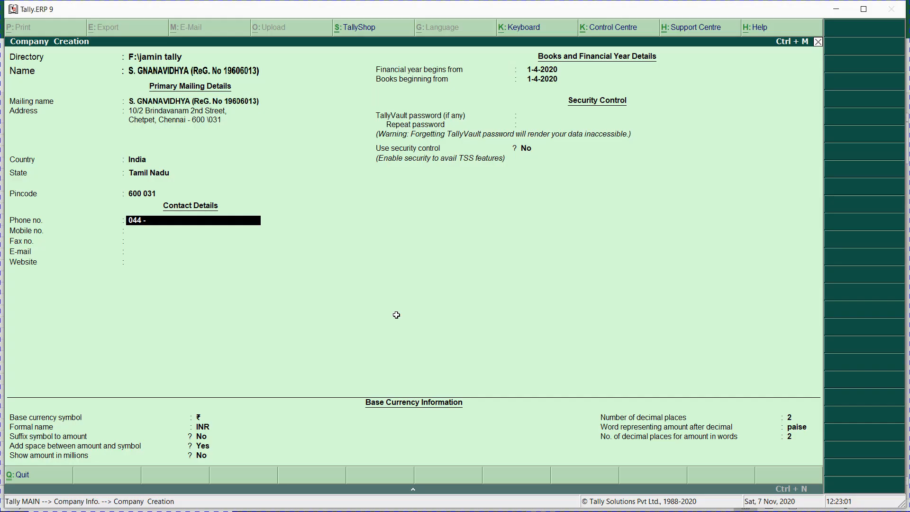
key("alt+Tab")
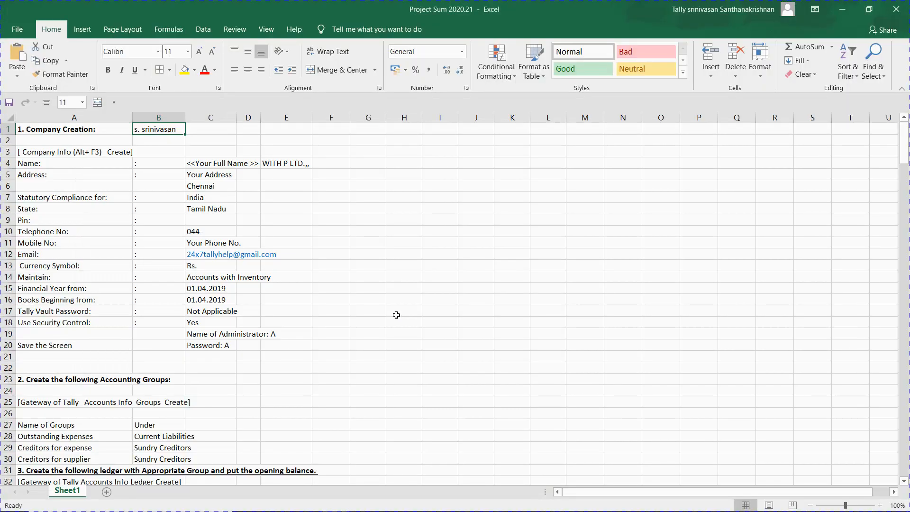
key("Down")
key("Down")
key("Down")
key("Down")
key("Down")
key("Down")
key("Down")
key("Down")
key("Down")
key("Right")
key("Down")
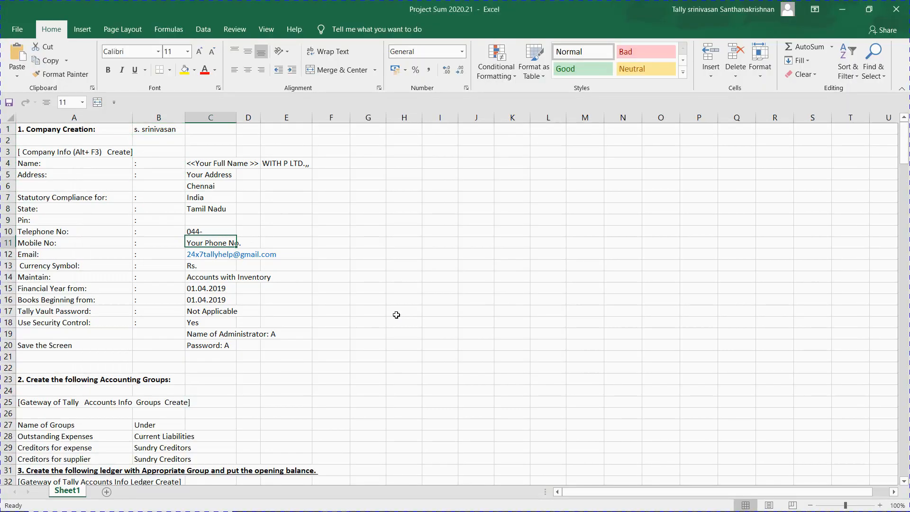
key("Down")
key("ctrl+c")
key("alt+Tab")
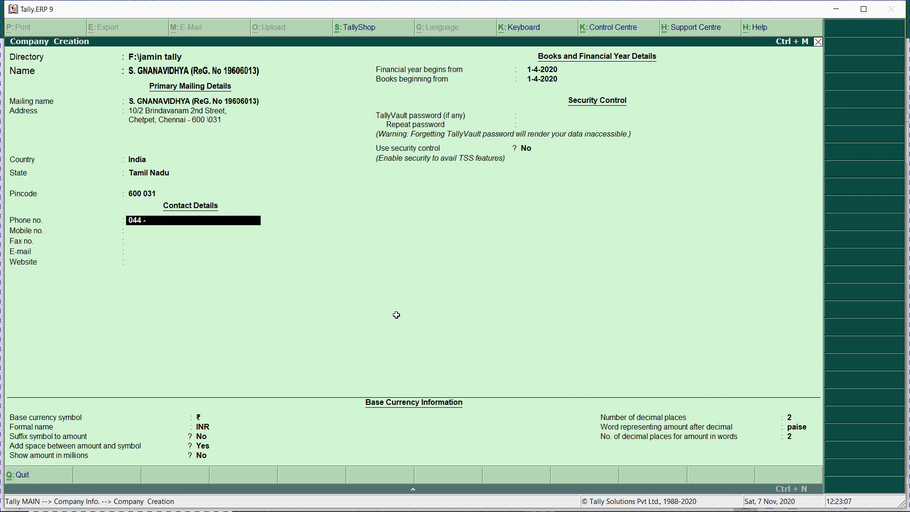
Step: Enter the phone and mobile numbers, leave fax empty, and fill in the e-mail address and website
key("Return")
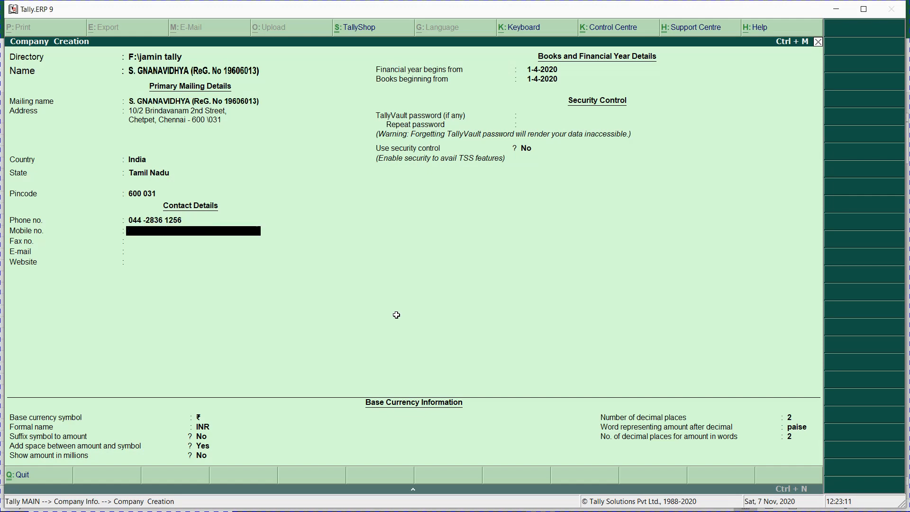
key("Return")
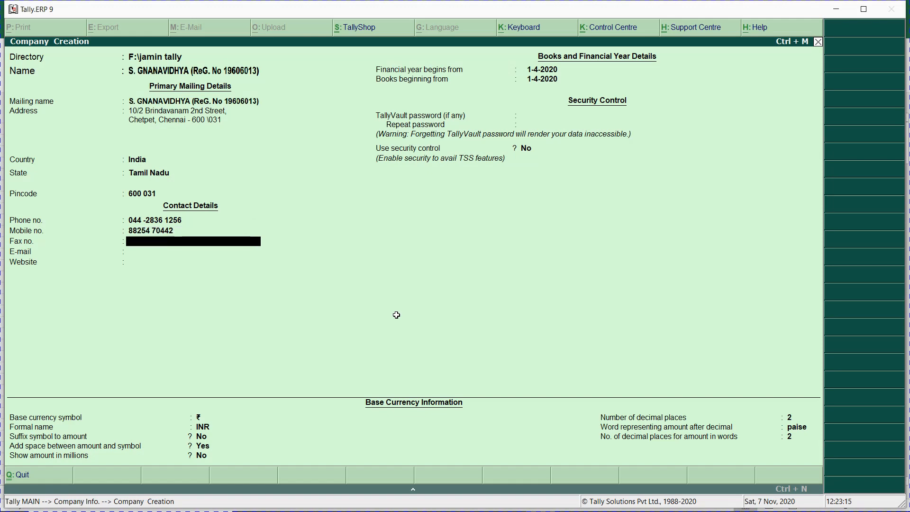
key("Return")
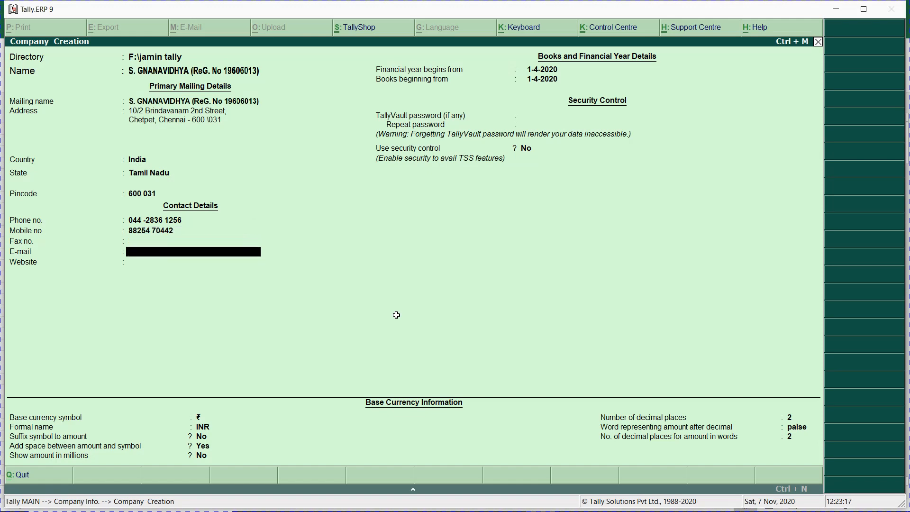
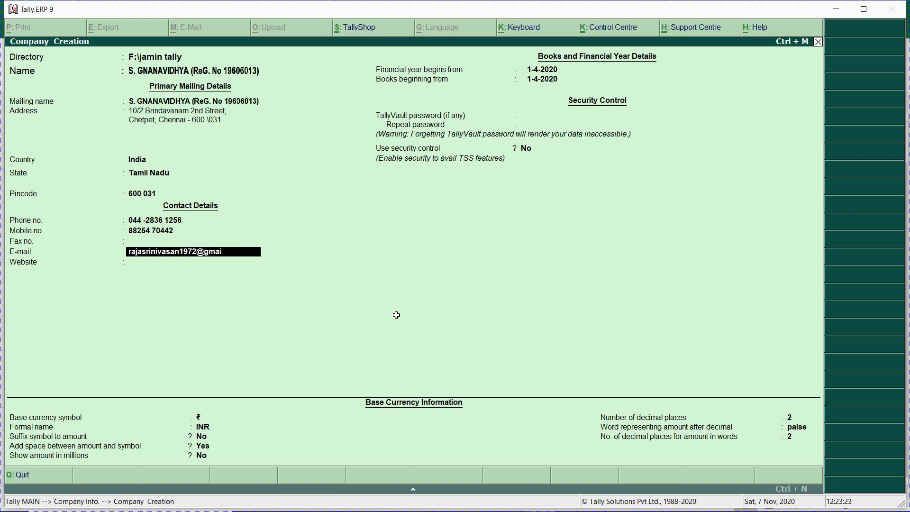
key("Return")
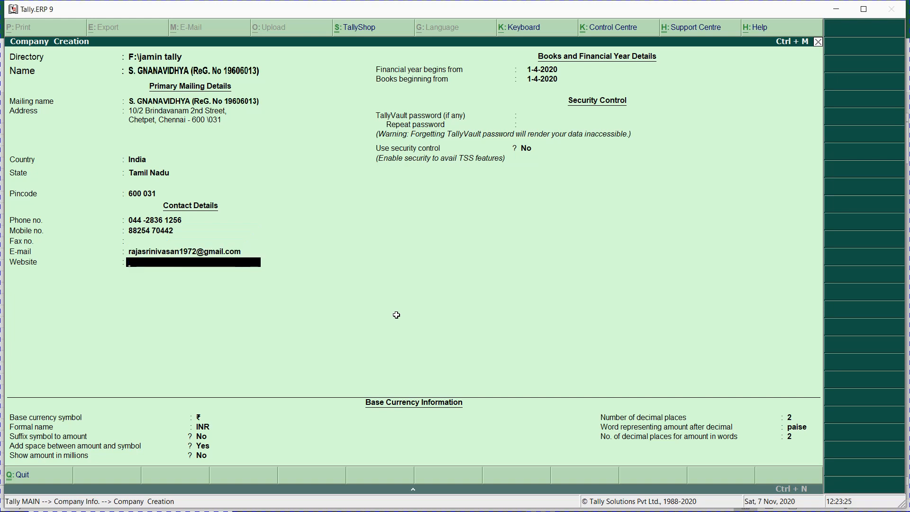
type("WWW.JAMINFOUR")
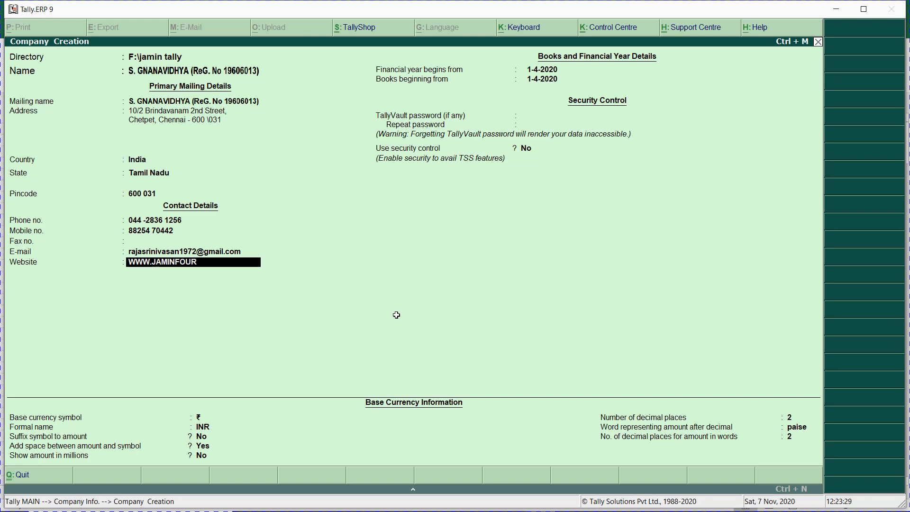
type("DAT")
key("BackSpace")
key("BackSpace")
key("BackSpace")
key("BackSpace")
type("NDATIONS.ORG")
Step: Set both the financial year start and books beginning date to 1-4-2019
key("Return")
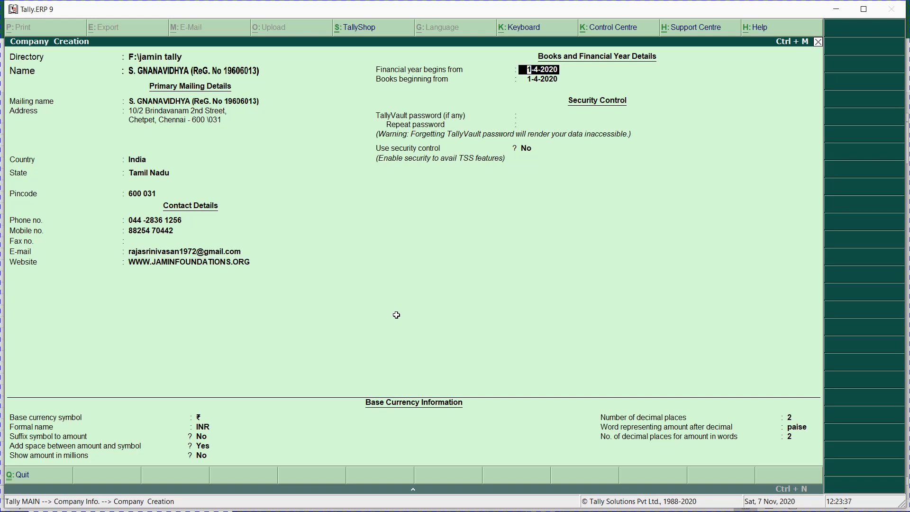
type("1.4.2019")
key("Return")
key("alt+Tab")
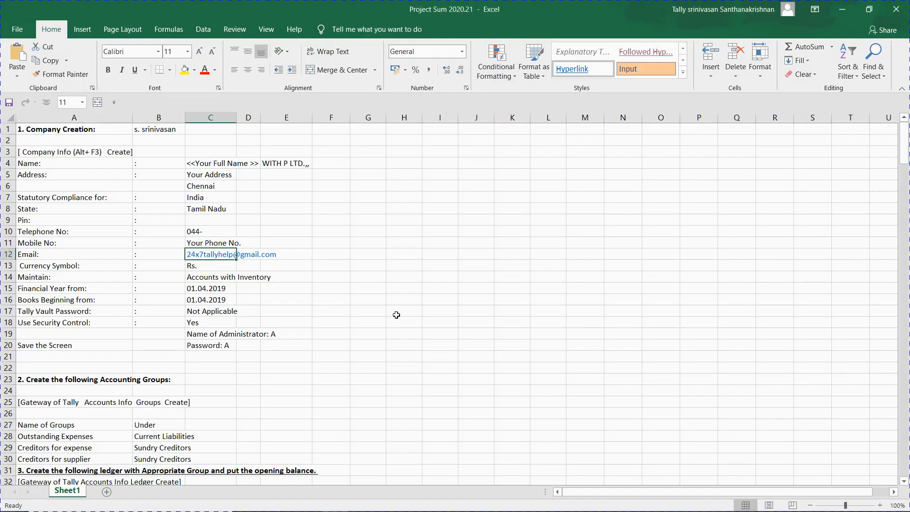
key("Down")
key("Down")
key("Down")
key("Down")
key("alt+Tab")
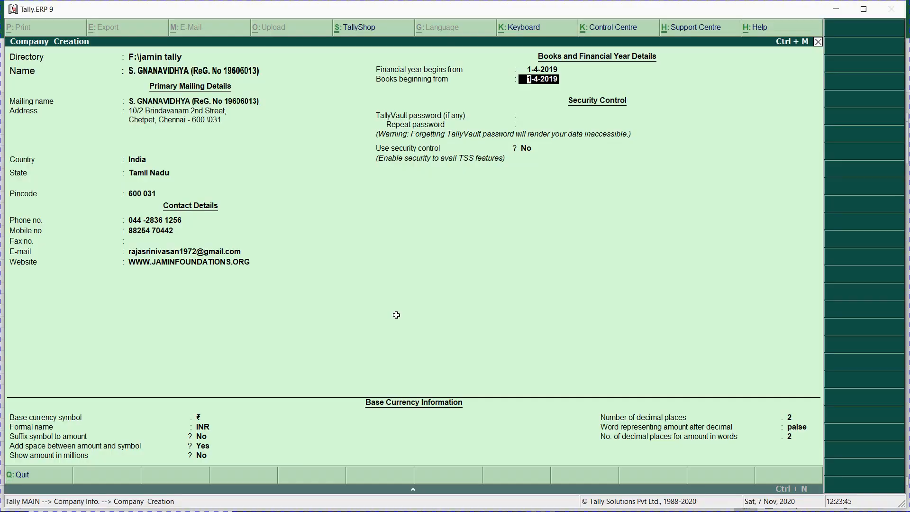
key("Return")
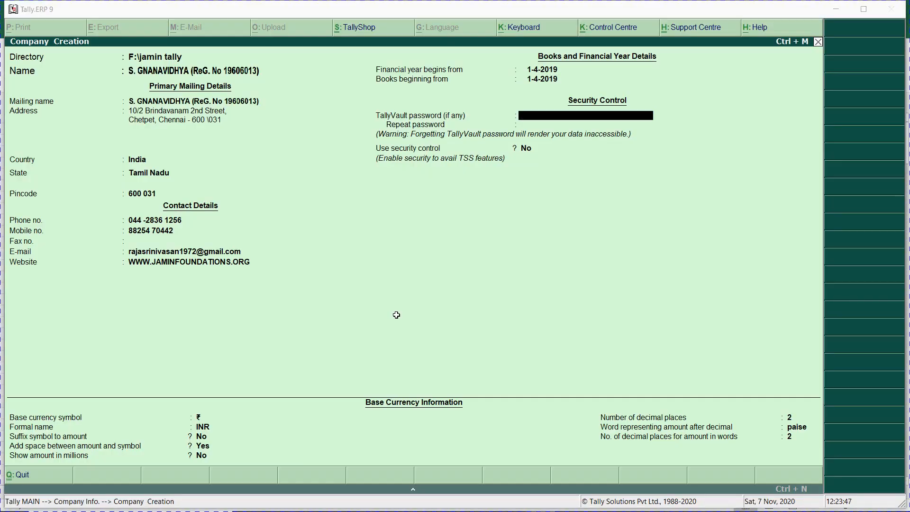
Step: Check the instruction sheet and leave the TallyVault password blank
key("alt+Tab")
key("Down")
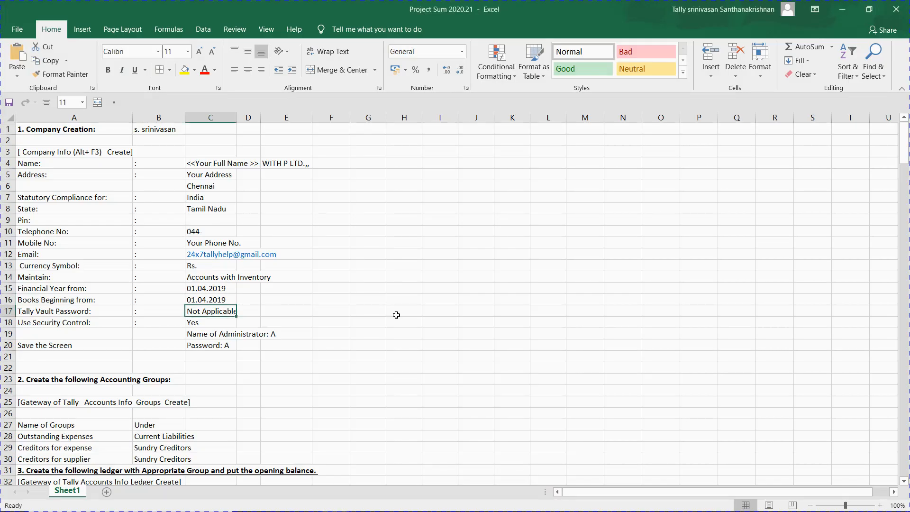
key("alt+Tab")
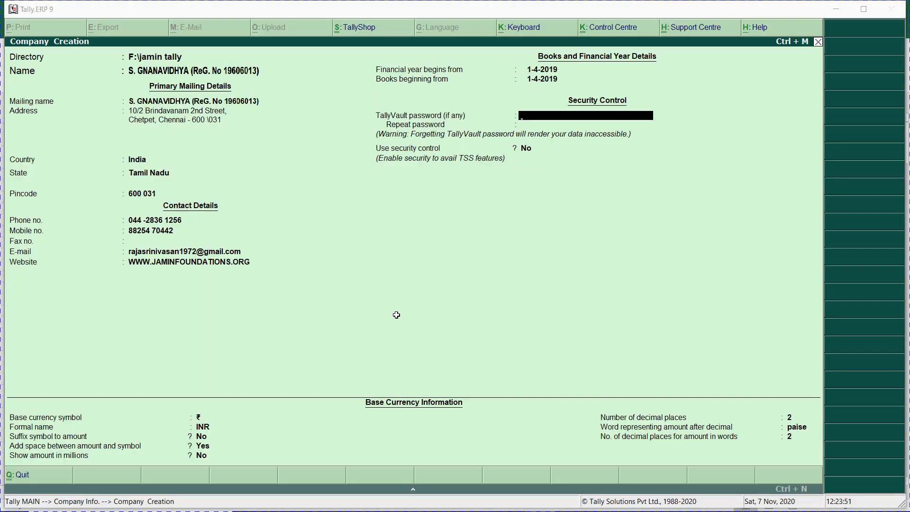
key("alt+Tab")
key("Down")
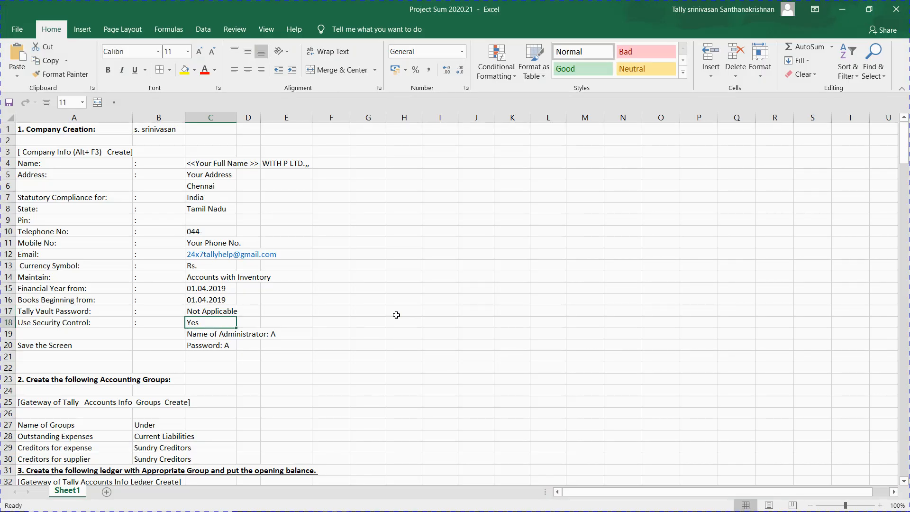
key("alt+Tab")
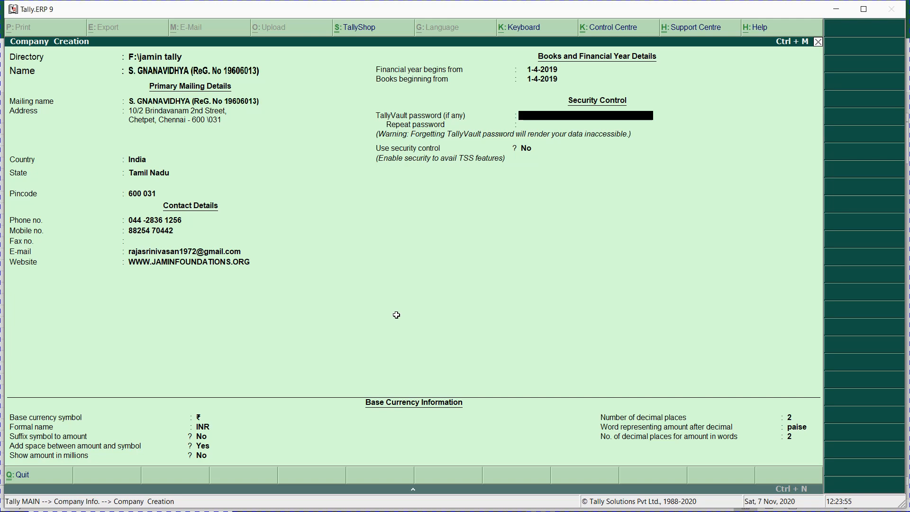
key("Return")
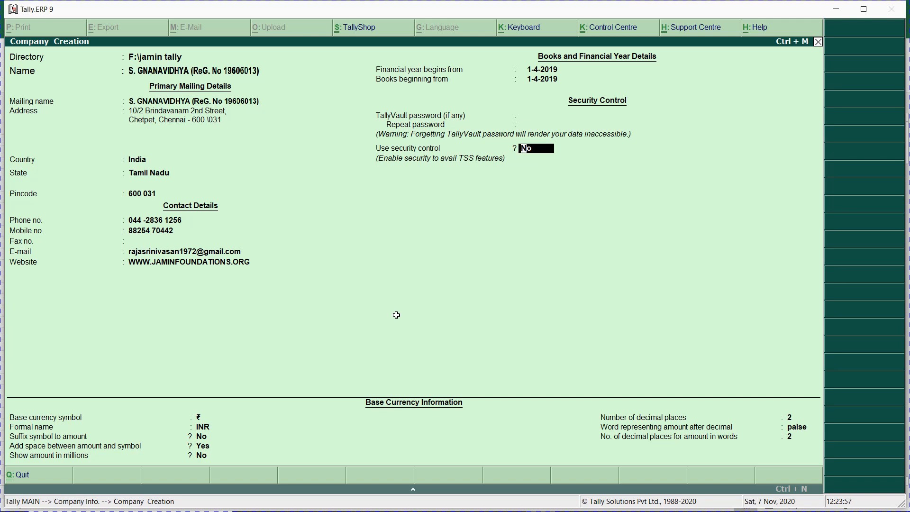
Step: Turn on security control and name A as the administrator
type("y")
key("Return")
key("alt+Tab")
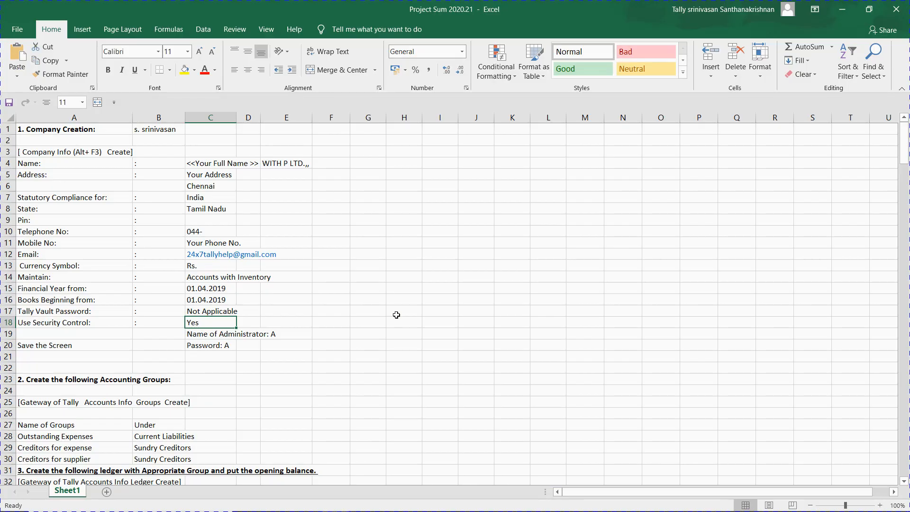
key("Down")
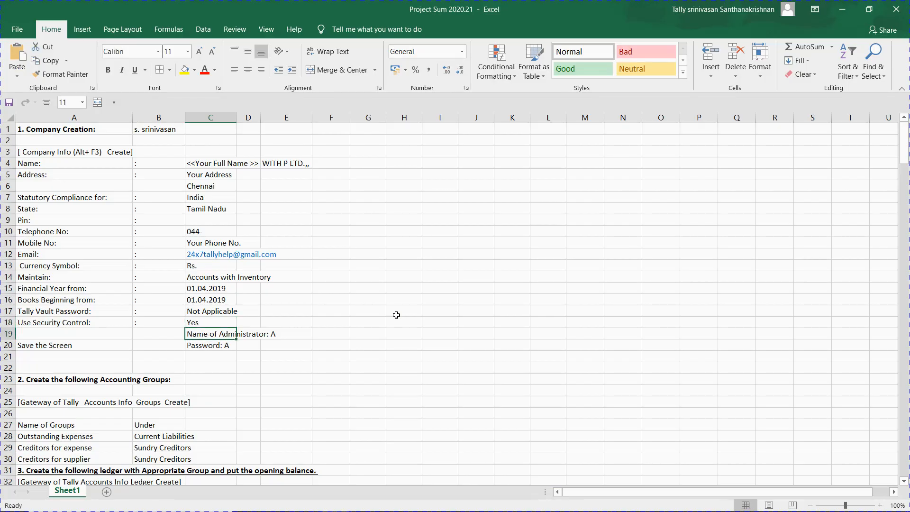
key("alt+Tab")
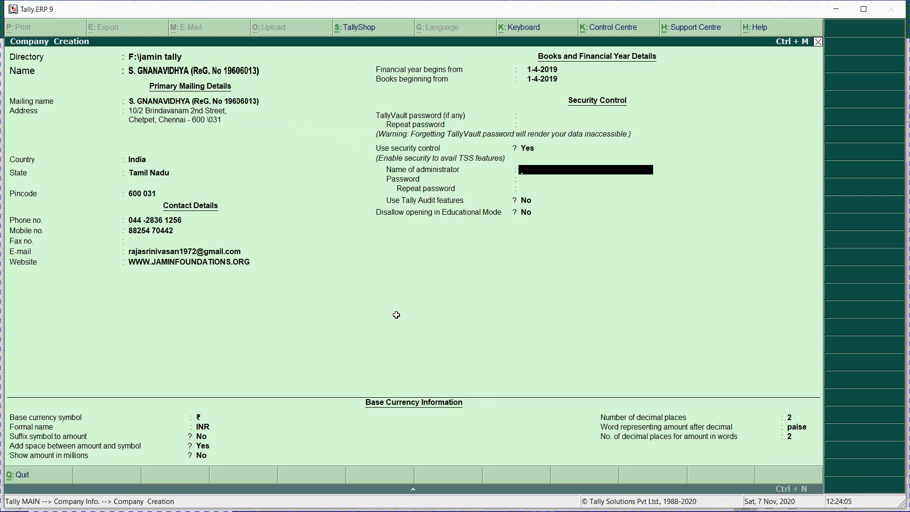
type("A")
key("Return")
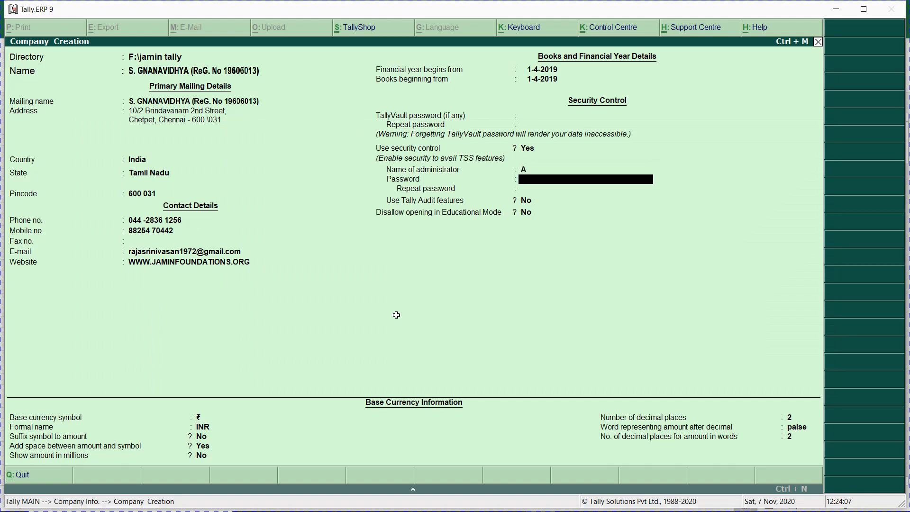
Step: Enter and repeat the administrator password, leaving Tally Audit and educational mode at No
type("a")
key("Return")
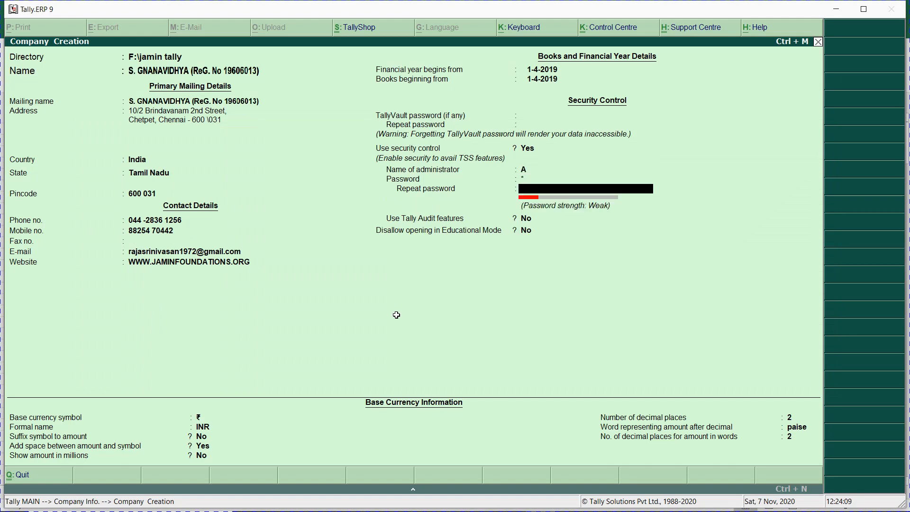
type("a")
key("Return")
key("Return")
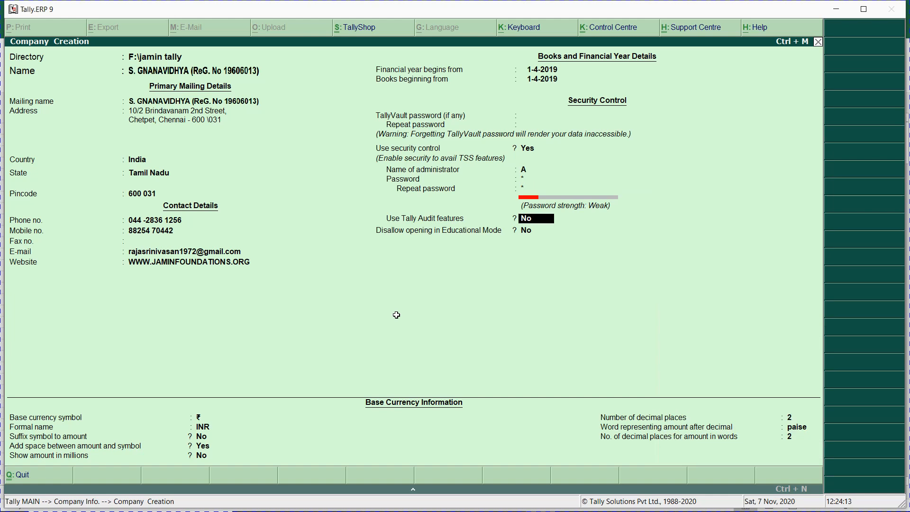
key("Return")
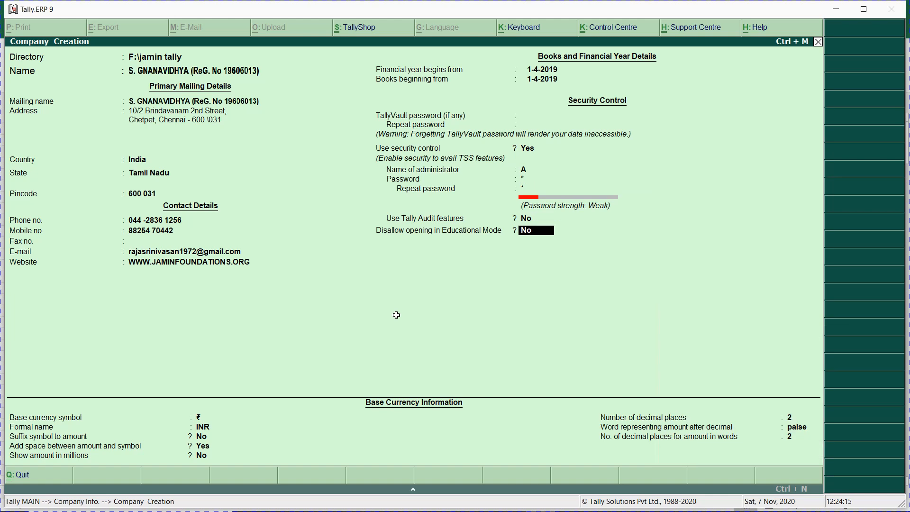
key("Return")
key("alt+Tab")
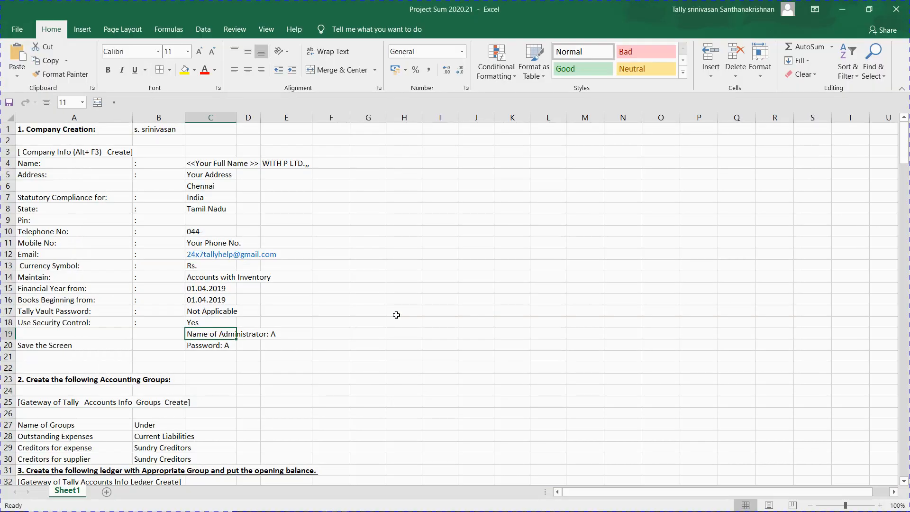
Step: Add a 'Steps' heading in L1 and step 1, 'Company Creation', in K2:L2
left_click(553, 133)
type("Steps")
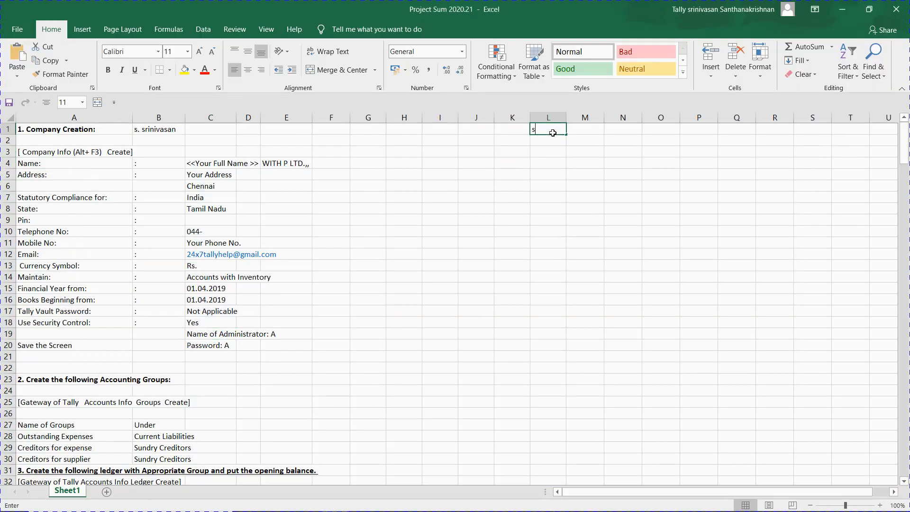
key("Return")
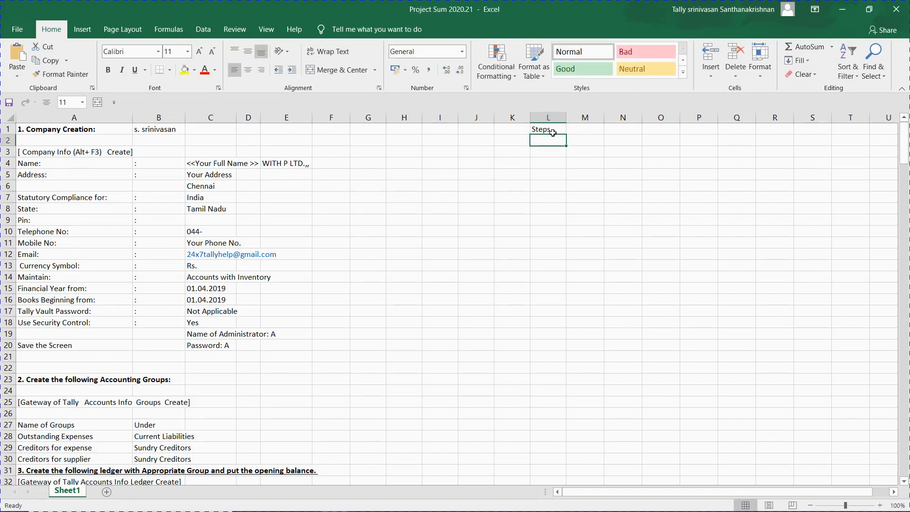
type("1")
key("Escape")
key("Left")
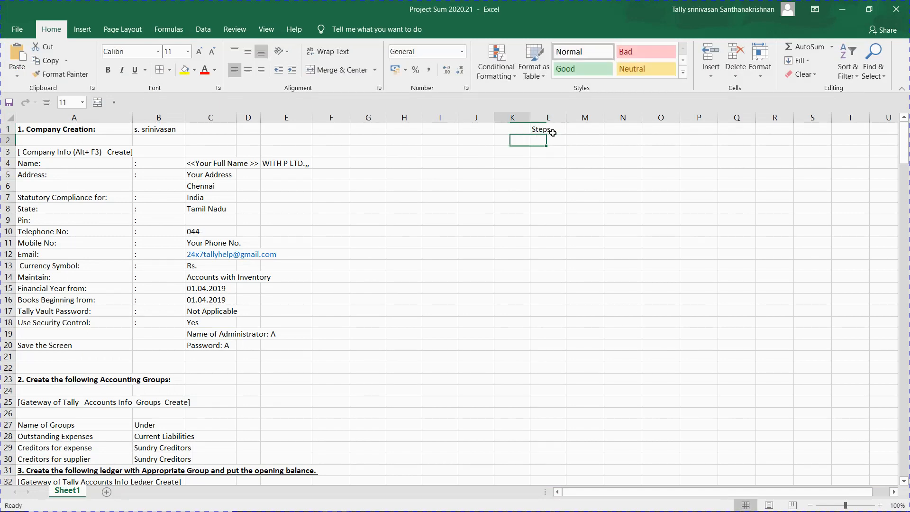
type("1")
key("Right")
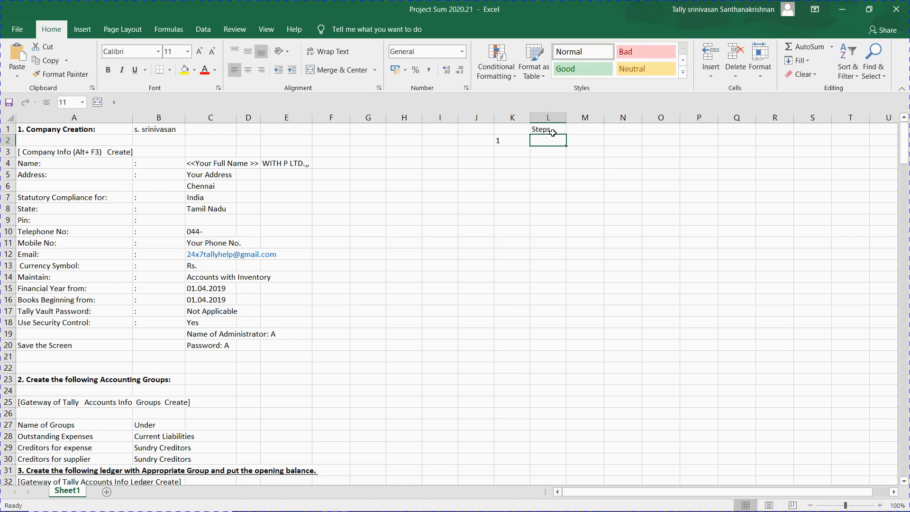
type("Company")
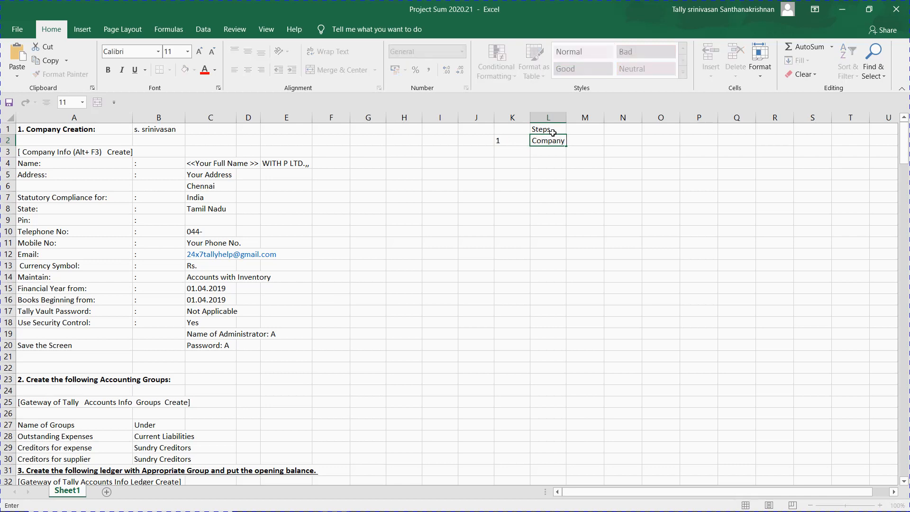
type(" CReation")
key("Return")
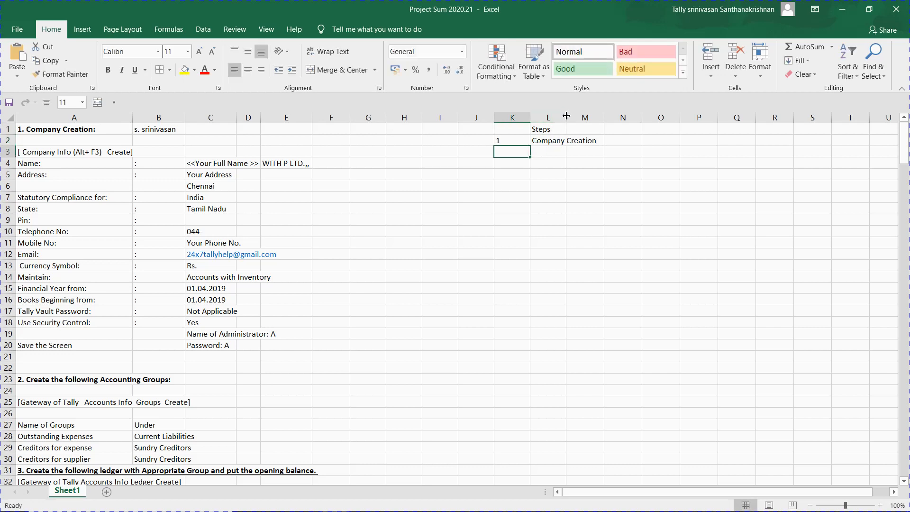
Step: Widen column L to fit the text, then accept the company's currency settings in Tally
left_click_drag(567, 115, 577, 115)
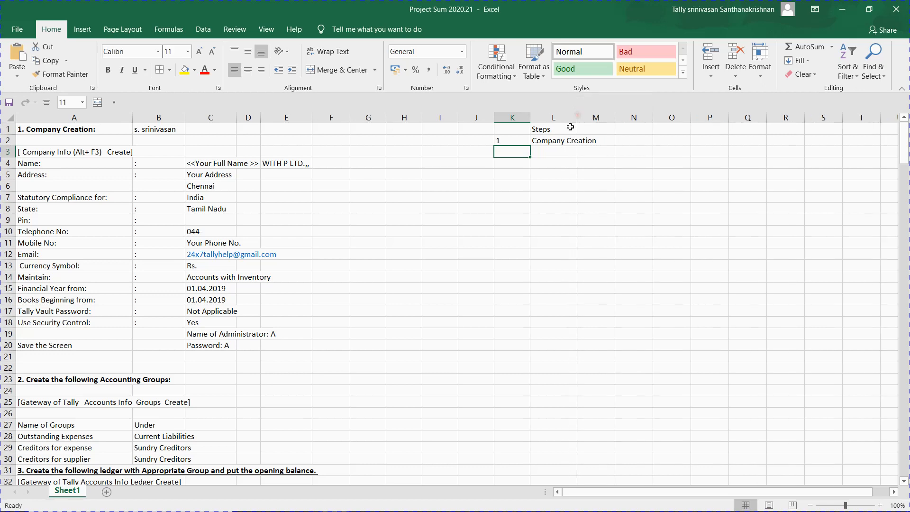
left_click(561, 138)
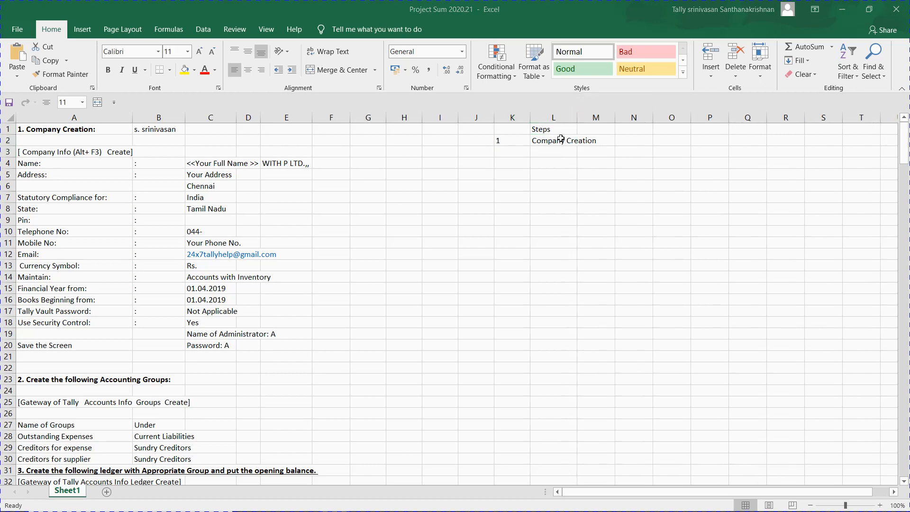
key("alt+Tab")
key("Return")
key("Return")
key("Return")
key("Return")
key("Return")
key("Return")
key("Return")
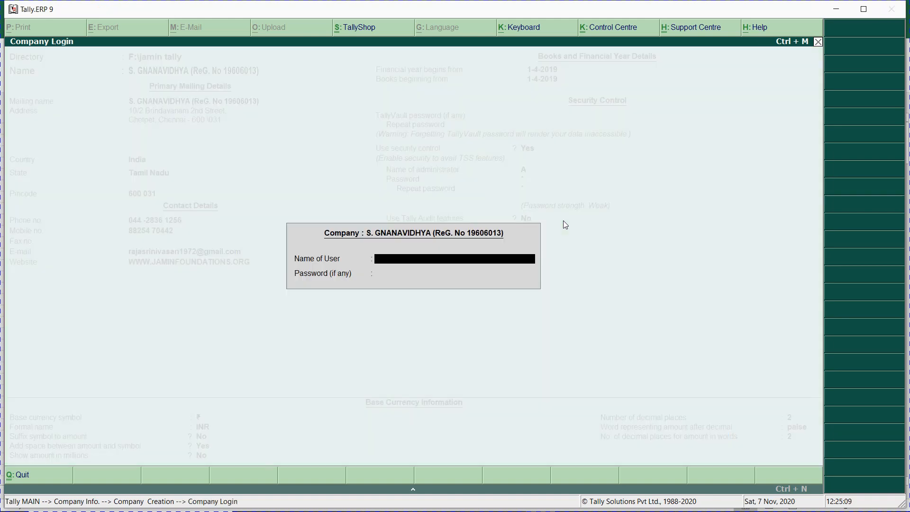
Step: Log in to the new company with user name A
type("A")
key("Return")
key("Return")
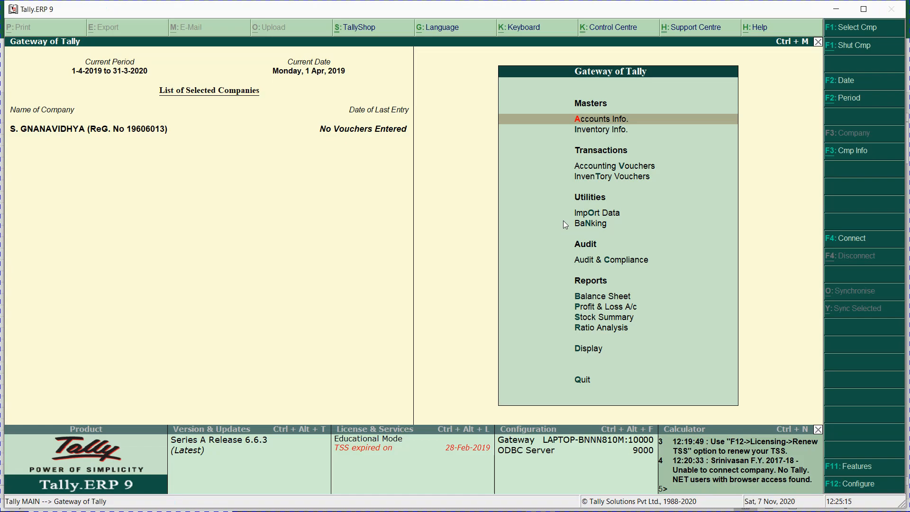
key("alt+Tab")
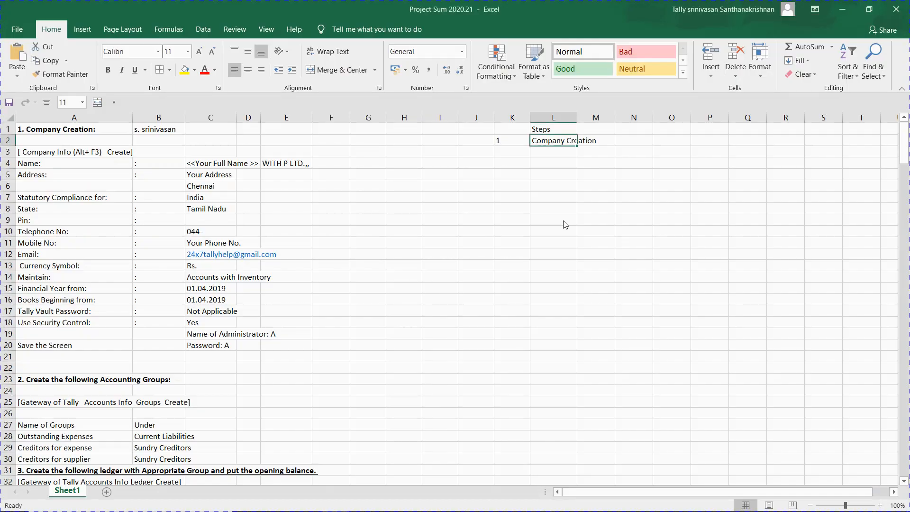
Step: Review the accounting groups and ledger opening balance instructions in the workbook
left_click(40, 379)
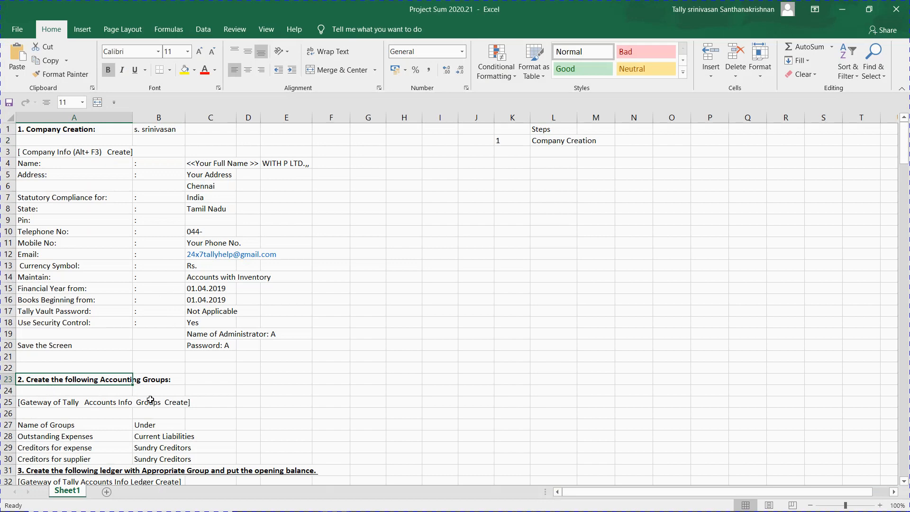
key("Down")
key("Down")
key("Down")
key("Down")
key("Down")
key("Down")
key("Down")
key("Down")
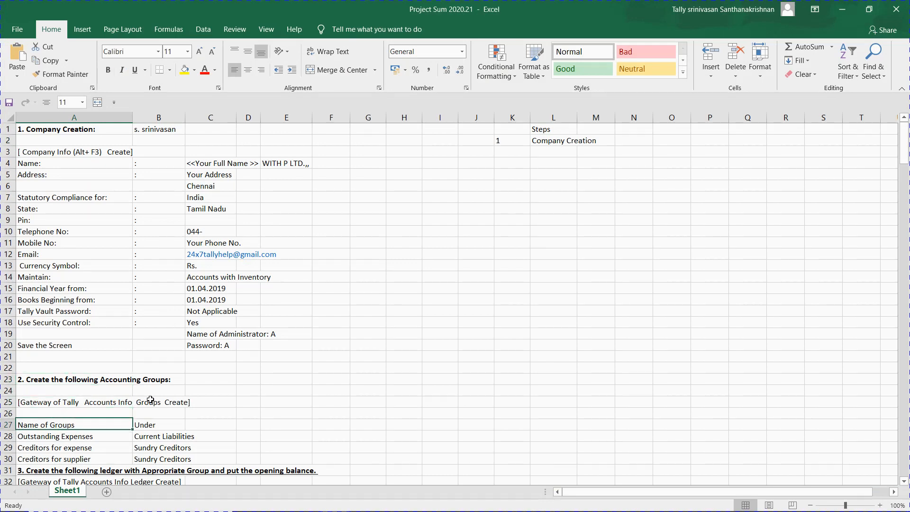
key("Down")
key("Down")
key("Down")
key("Down")
key("Down")
key("Down")
key("Down")
key("Down")
key("Down")
key("Down")
key("Down")
key("Down")
key("Down")
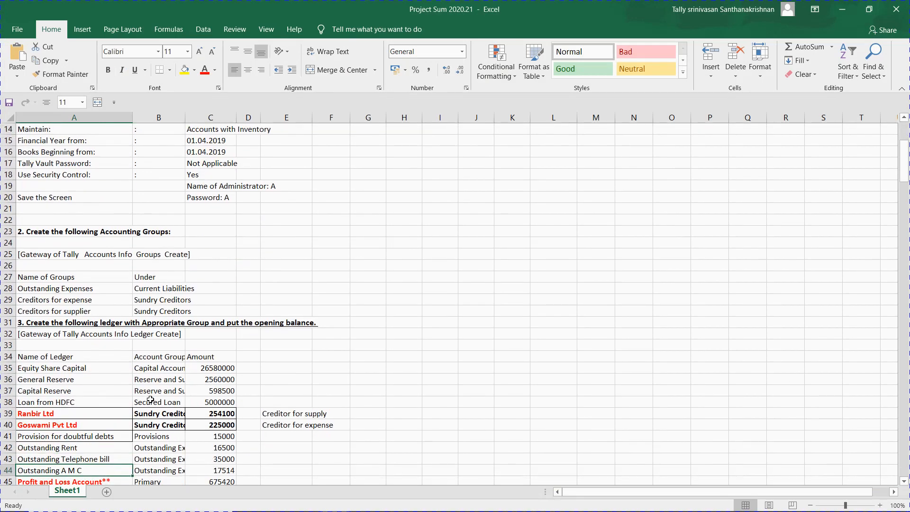
left_click(62, 258)
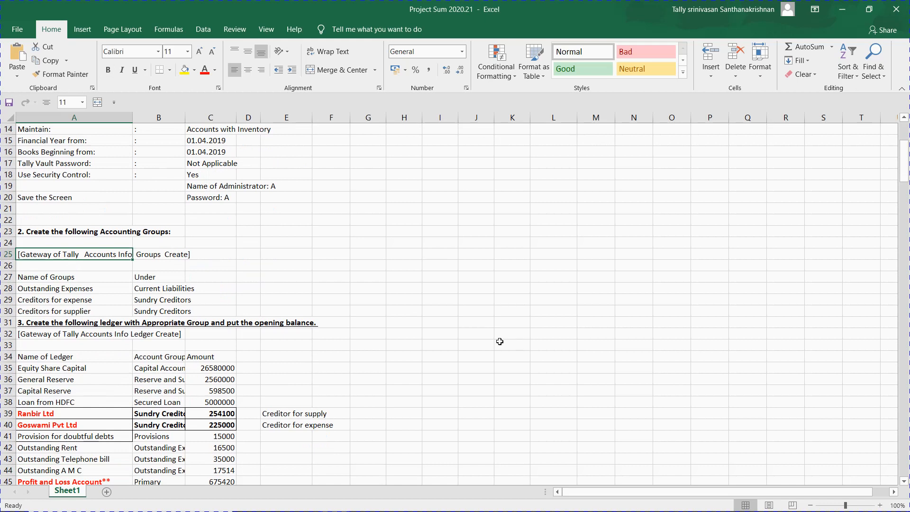
key("Down")
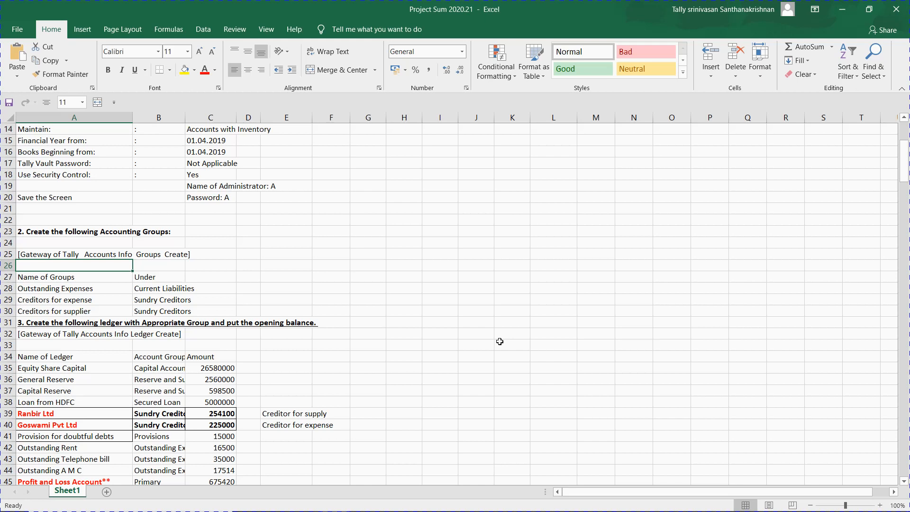
key("Down")
key("Down")
key("Down")
key("Down")
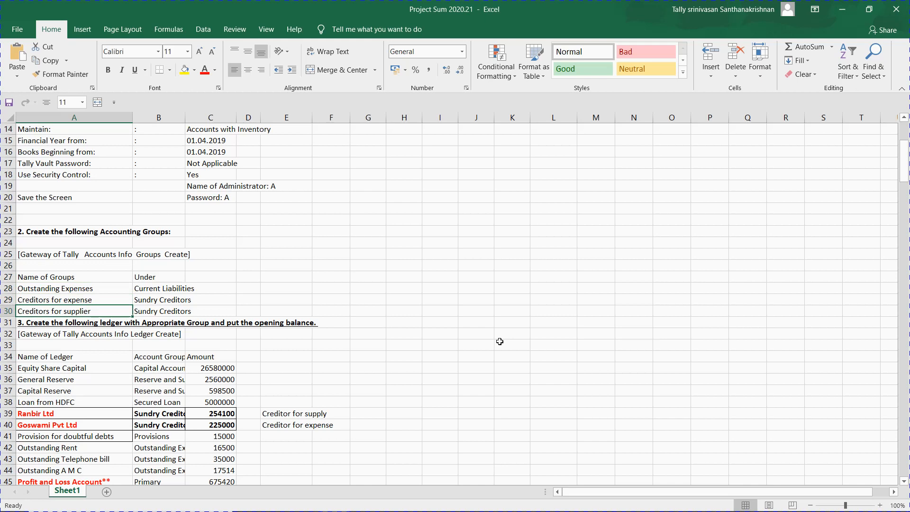
key("Right")
key("Right")
key("Right")
key("Right")
key("Right")
key("Right")
key("Right")
key("Right")
key("Right")
key("Right")
key("Right")
key("Right")
key("Right")
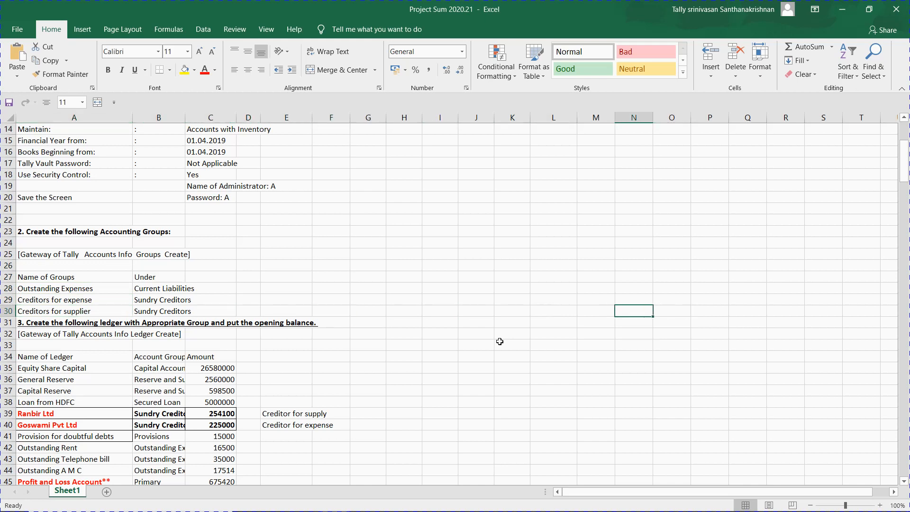
key("Left")
key("Left")
key("Left")
key("Left")
key("Up")
key("Up")
key("Up")
key("Up")
key("Up")
key("Up")
key("Up")
key("Up")
key("Up")
key("Up")
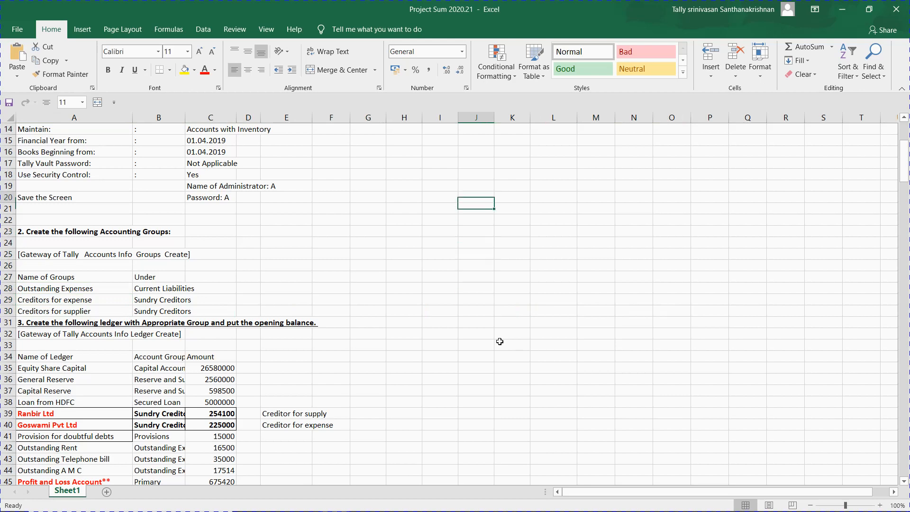
key("Up")
key("Up")
key("Up")
key("Up")
key("Up")
key("Up")
key("Up")
key("Up")
key("Up")
key("Up")
key("Up")
key("Up")
key("Up")
key("Up")
key("Up")
key("Up")
key("Up")
key("Up")
key("Up")
key("Down")
key("Down")
key("Right")
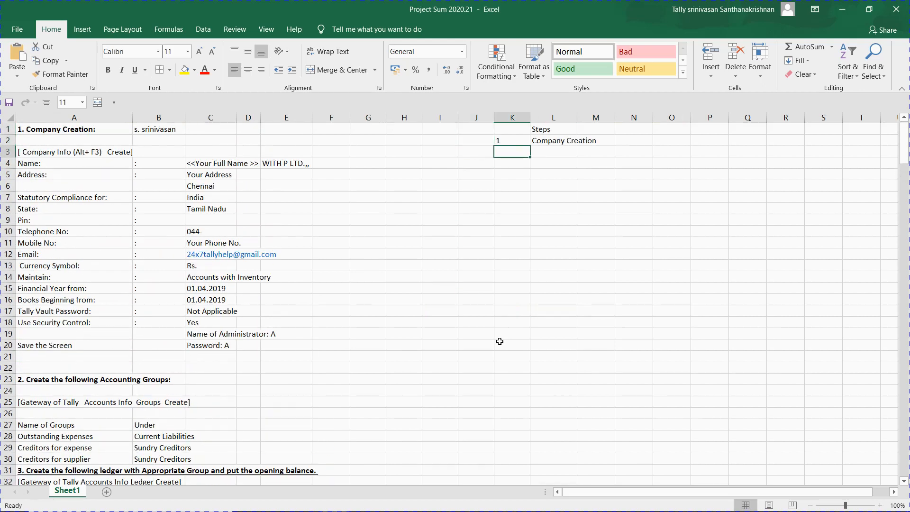
Step: Enter step 2, 'A/c Group Creation', in K3:L3
type("2")
key("Right")
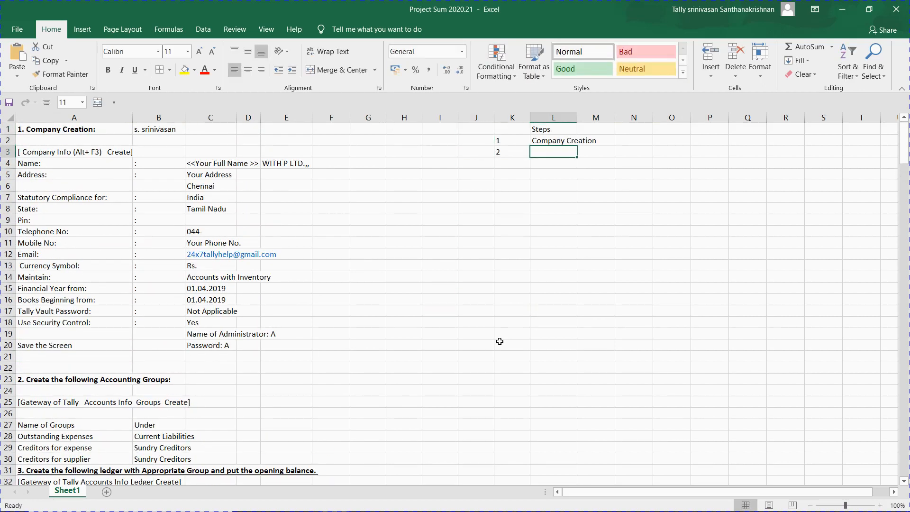
type("group")
key("BackSpace")
key("BackSpace")
key("BackSpace")
key("BackSpace")
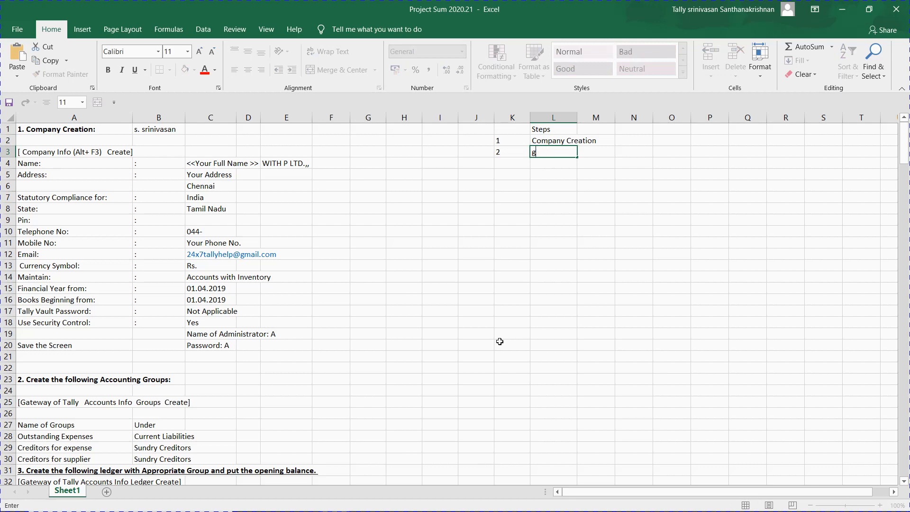
key("BackSpace")
type("A/c Group CReation")
key("Return")
Step: Go to the Name of Groups list in column A and switch back to Tally
key("Left")
key("Left")
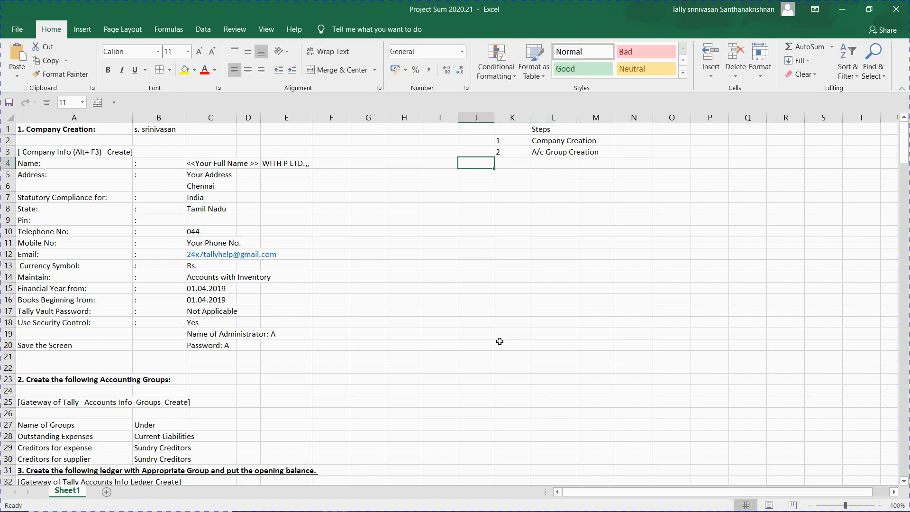
key("Left")
key("Left")
key("Left")
key("Left")
key("Left")
key("Left")
key("Left")
key("Left")
key("Left")
key("Up")
key("Down")
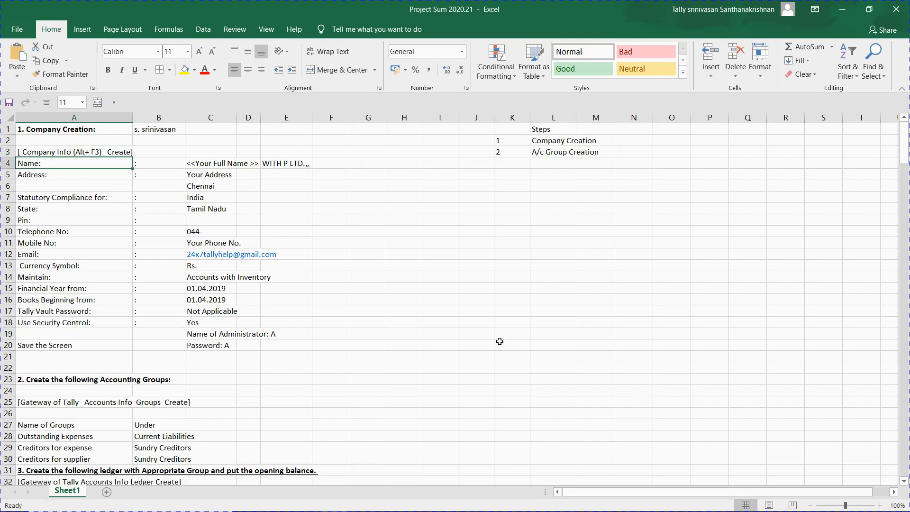
key("Down")
key("Down")
key("Down")
key("Down")
key("Down")
key("Down")
key("Down")
key("Down")
key("Down")
key("Down")
key("Down")
key("Down")
key("Down")
key("Down")
key("Down")
key("Down")
key("Down")
key("Down")
key("Down")
key("Down")
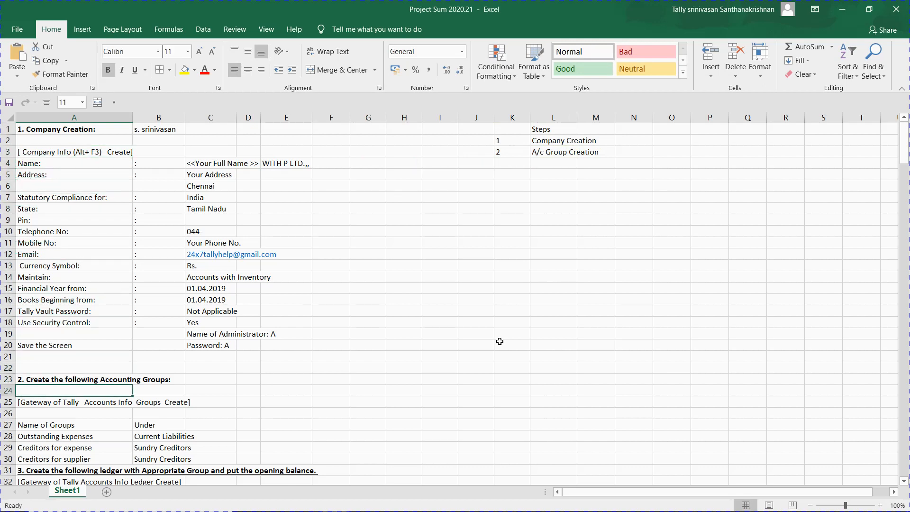
key("Down")
key("Down")
key("Down")
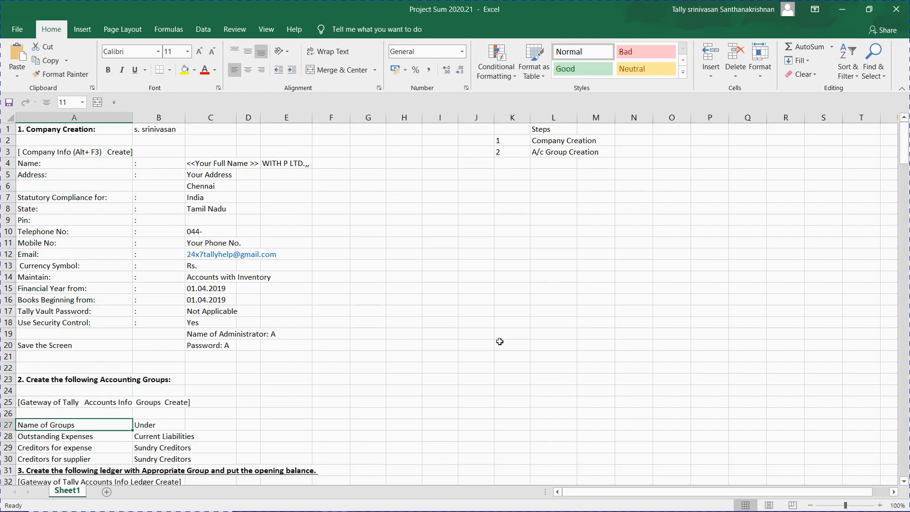
key("alt+Tab")
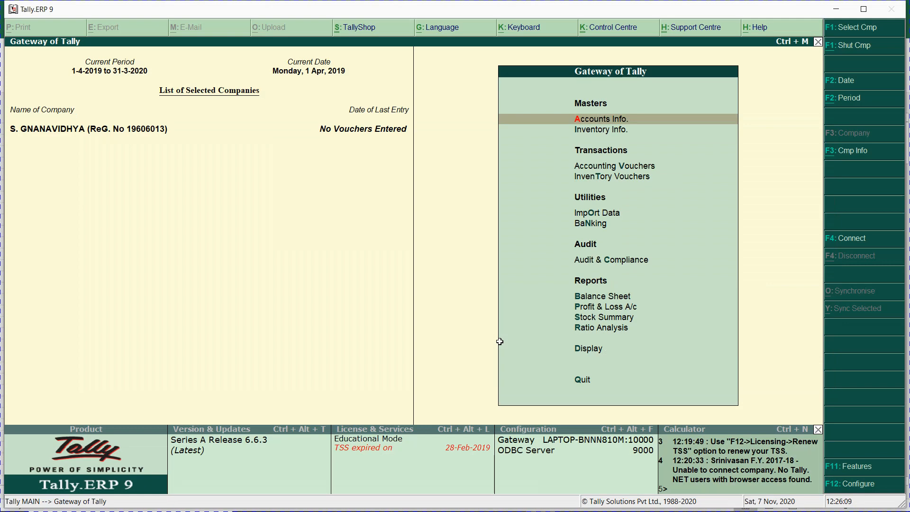
Step: Open single Group Creation in Tally and copy the Outstanding Expenses name from the workbook
key("Return")
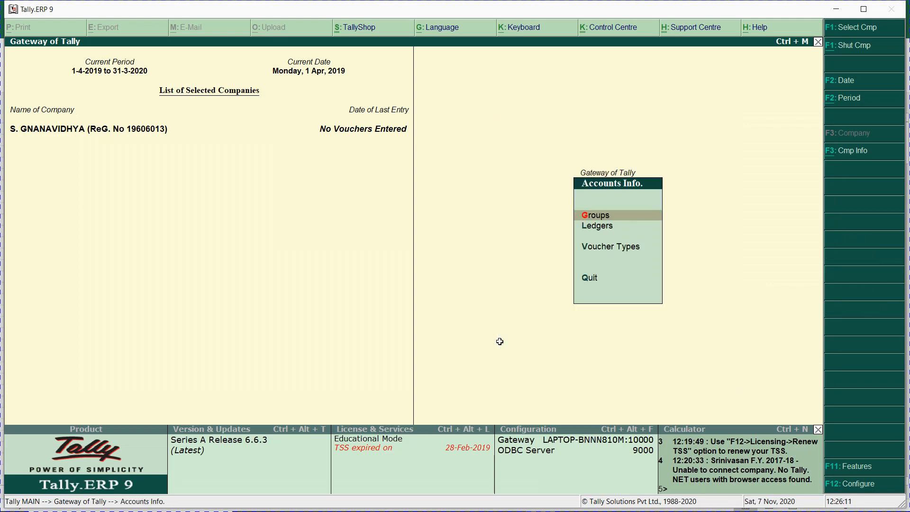
key("Return")
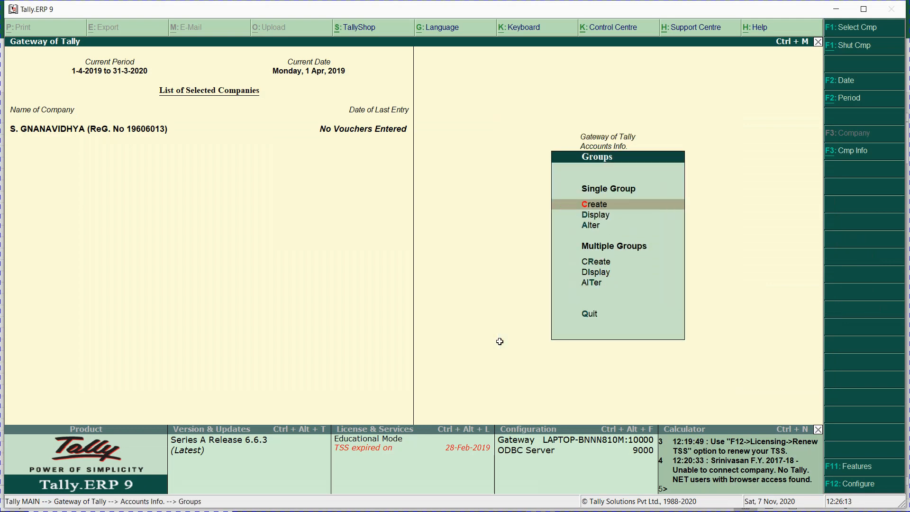
key("Return")
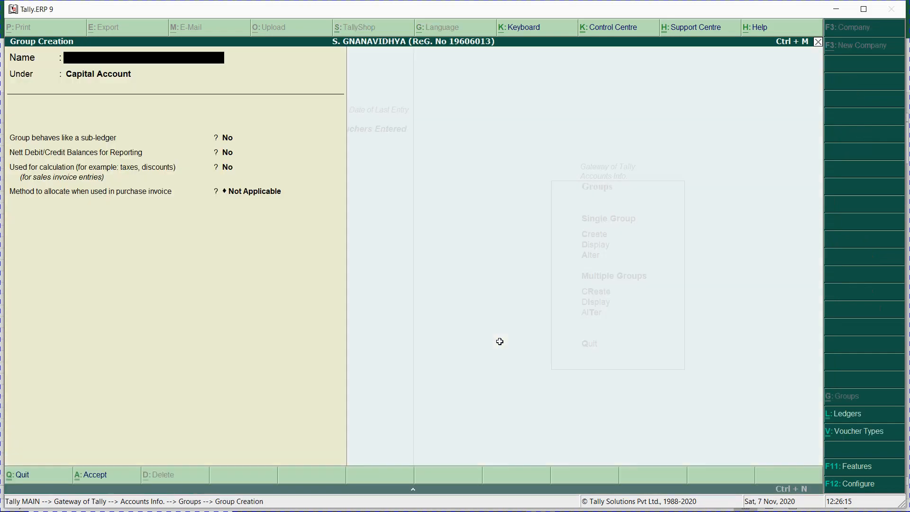
key("alt+Tab")
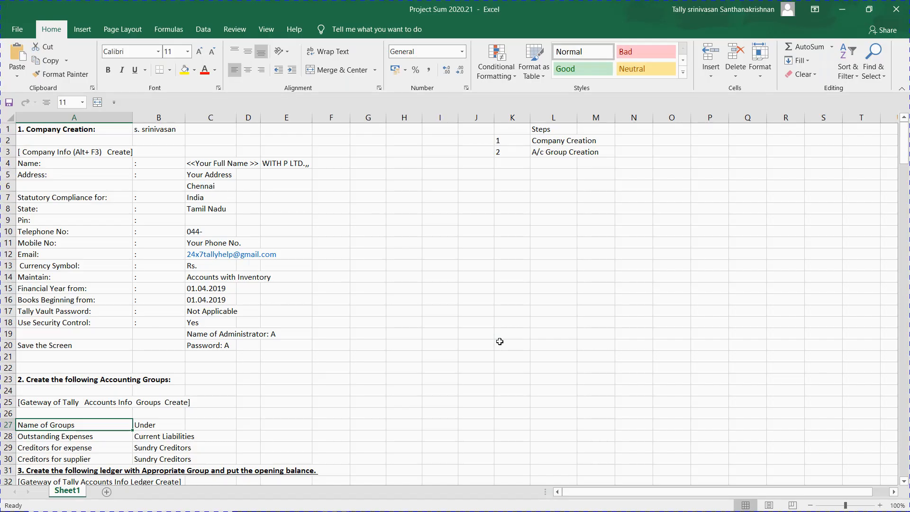
key("Down")
key("Down")
key("Down")
key("Down")
key("Down")
key("Down")
key("Down")
key("Up")
key("Up")
key("Up")
key("Up")
key("Up")
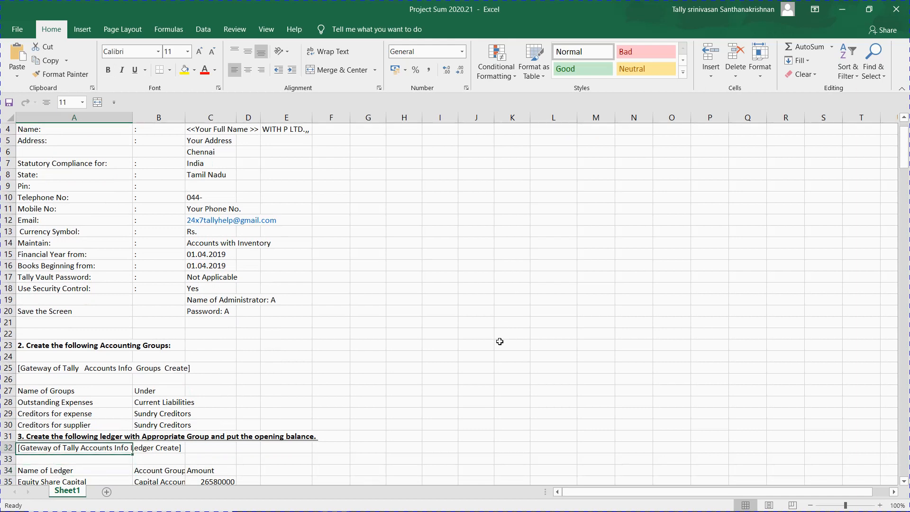
key("Up")
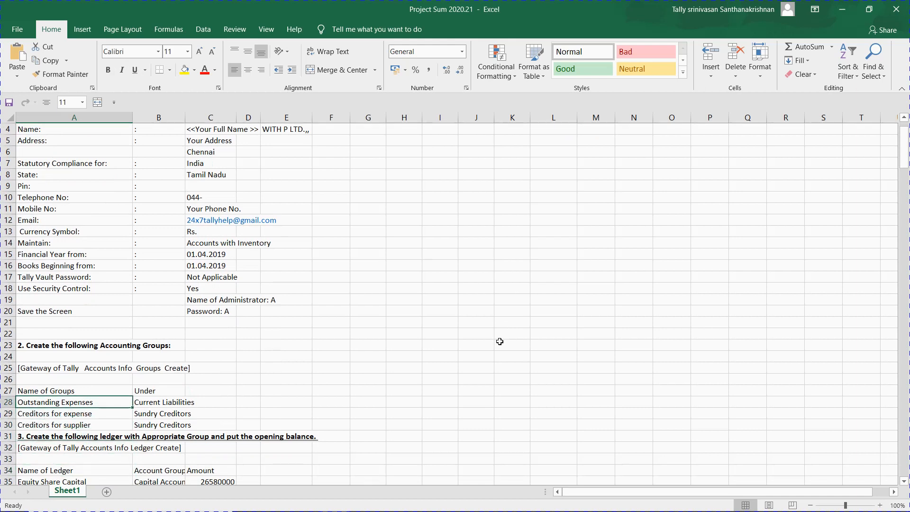
key("Down")
key("Down")
key("Up")
key("Up")
left_click(499, 343)
key("ctrl+c")
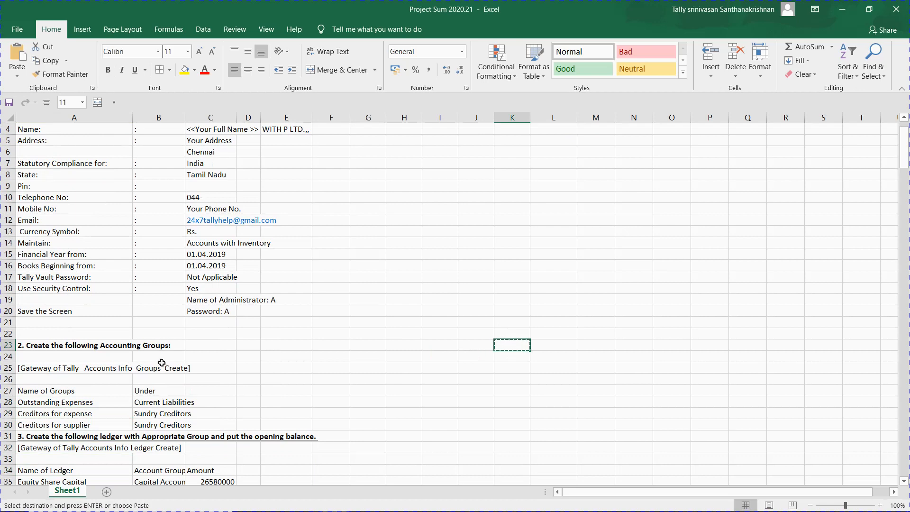
left_click(68, 398)
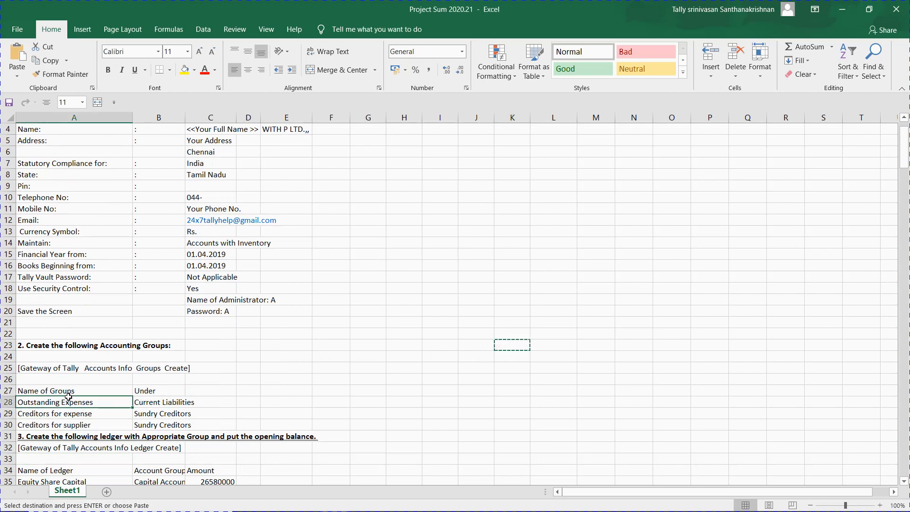
Step: Create the group Outstanding Expenses under Current Liabilities
key("alt+Tab")
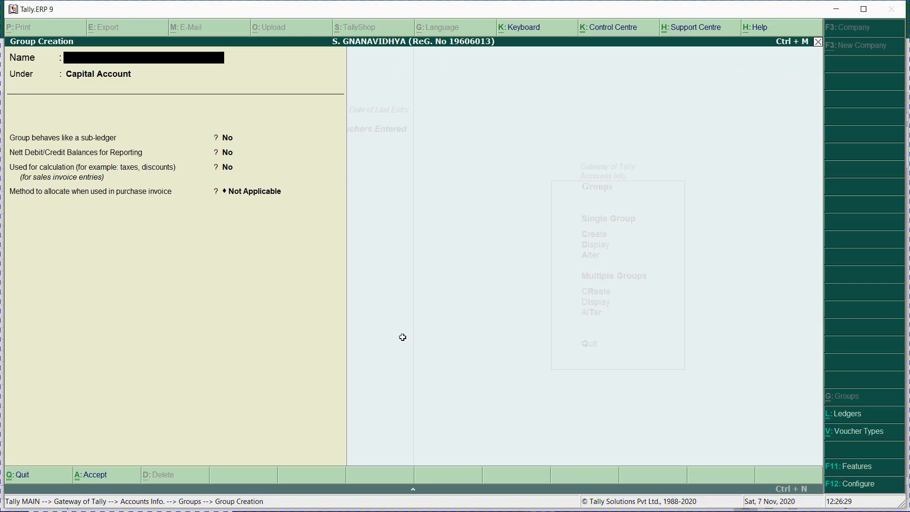
key("ctrl+alt+v")
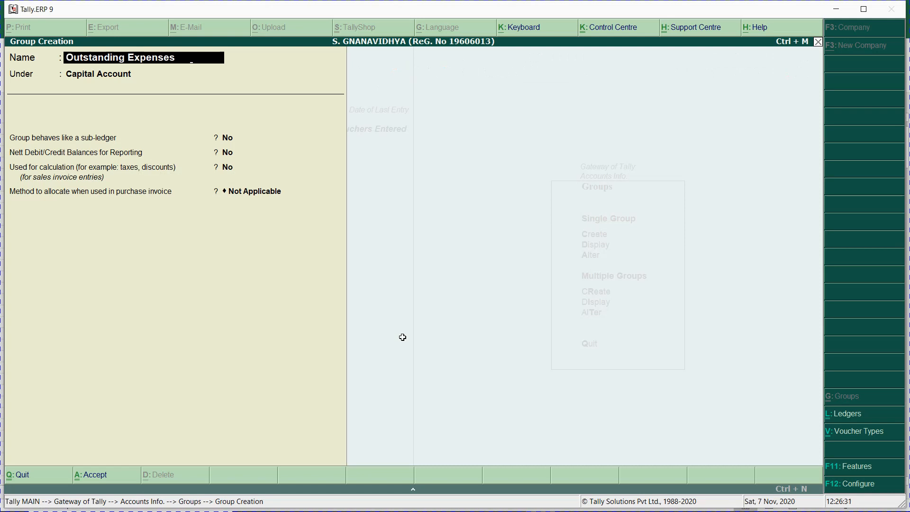
key("Return")
type("Cur")
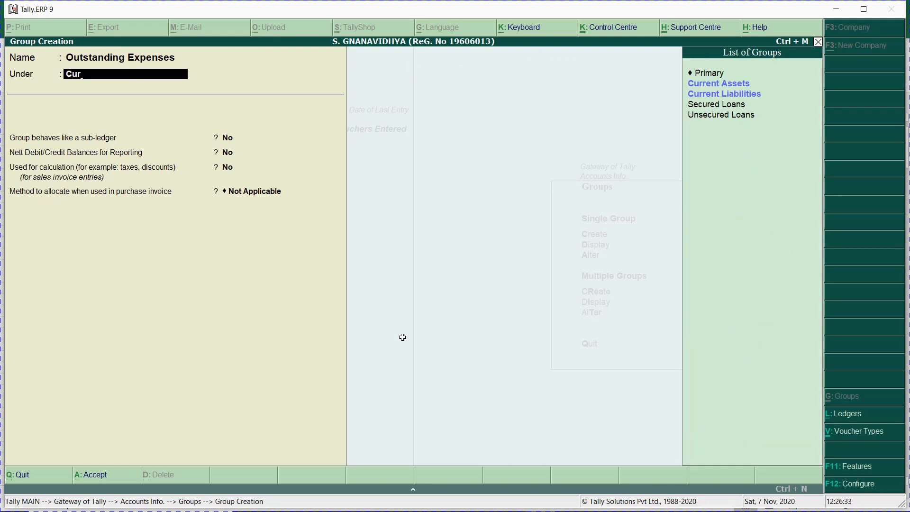
key("Return")
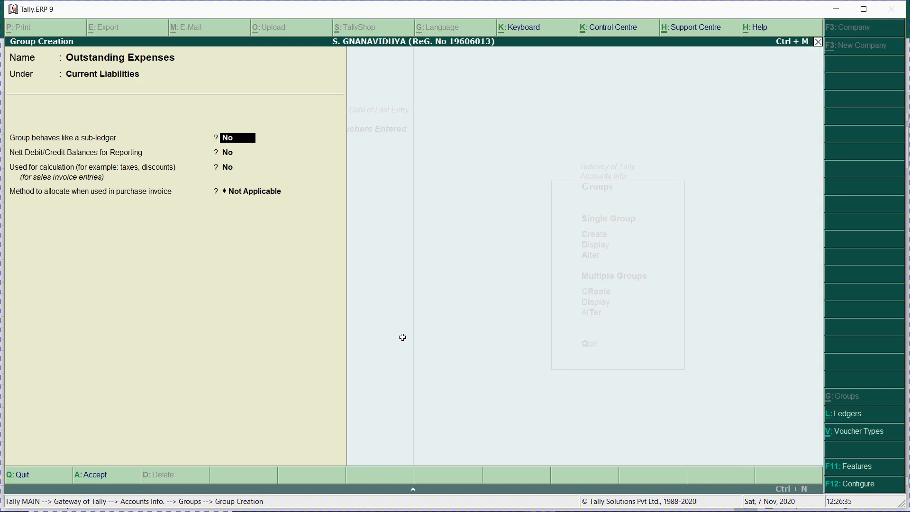
key("ctrl+a")
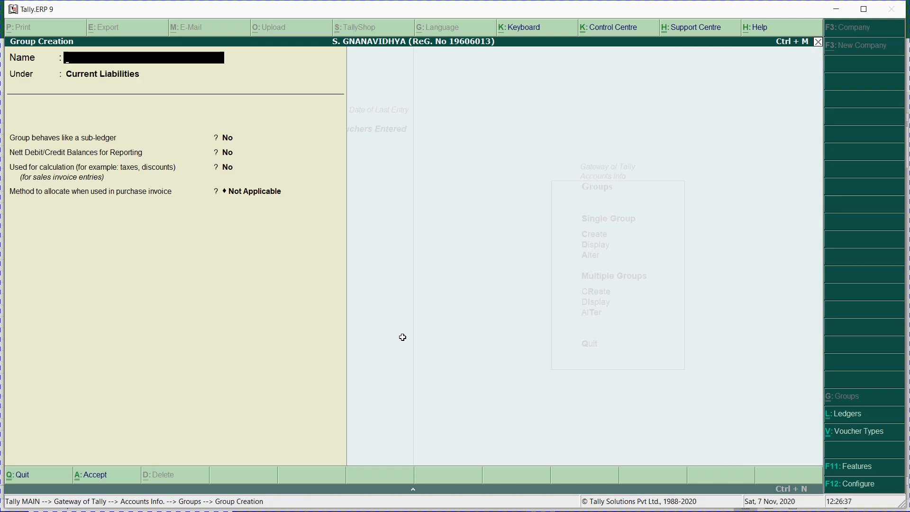
Step: Create the group Creditors for expense under Sundry Creditors, using the name copied from the workbook
key("alt+Tab")
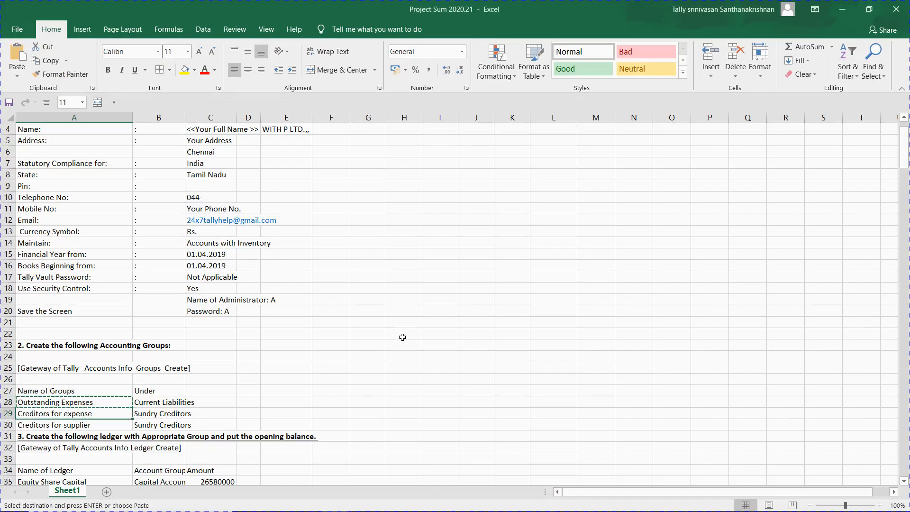
key("Down")
key("ctrl+c")
key("alt+Tab")
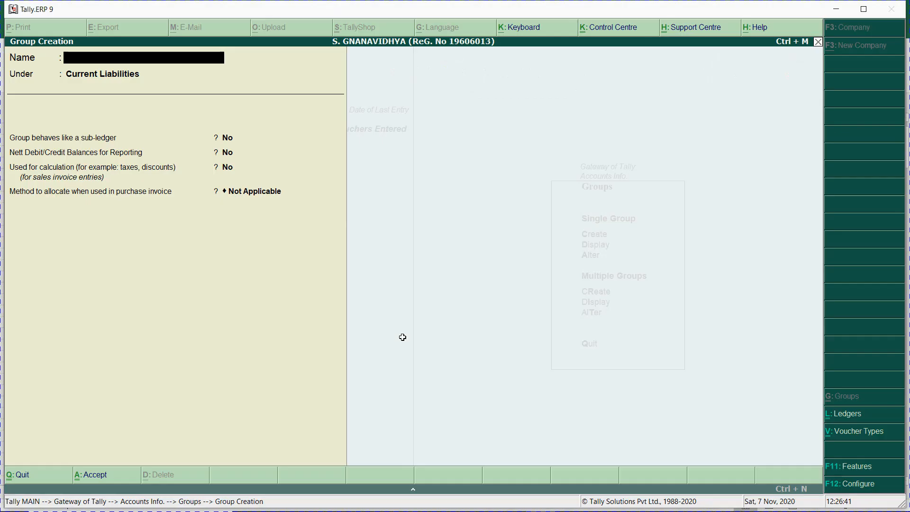
key("ctrl+alt+v")
key("Return")
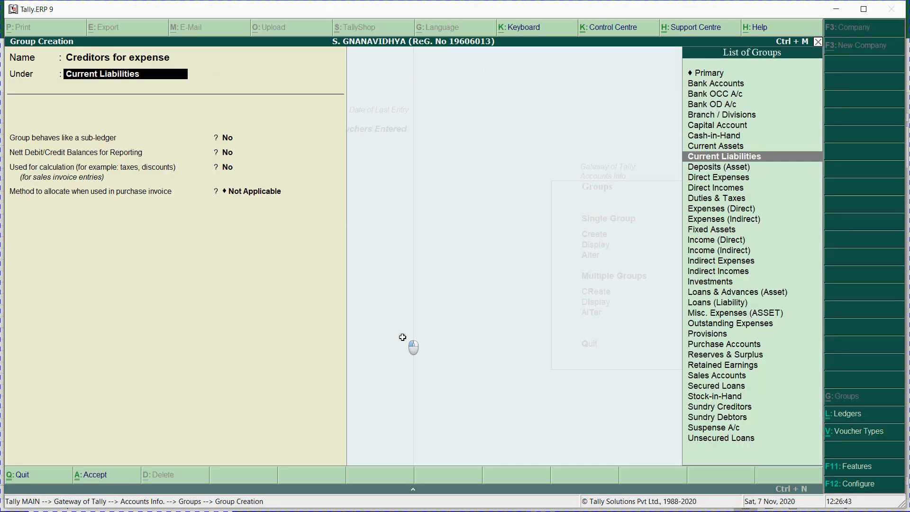
type("Sund")
key("Down")
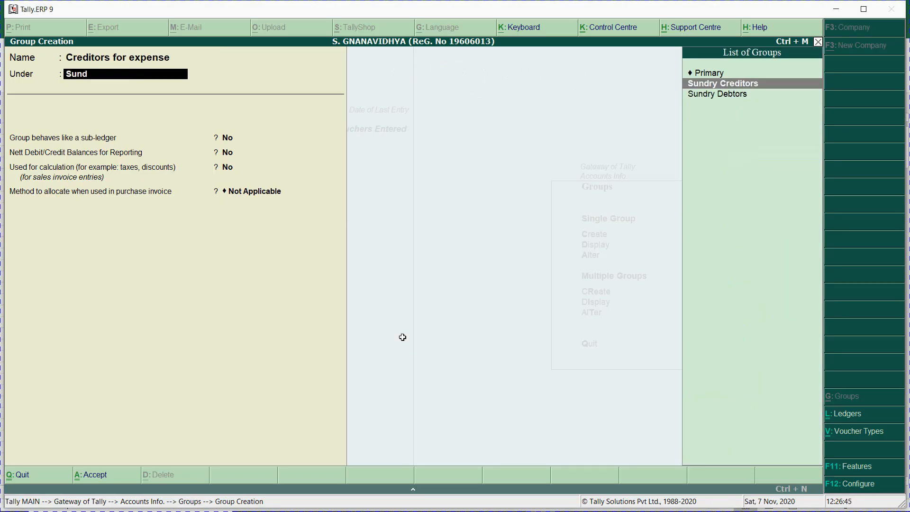
key("Down")
key("Up")
key("Return")
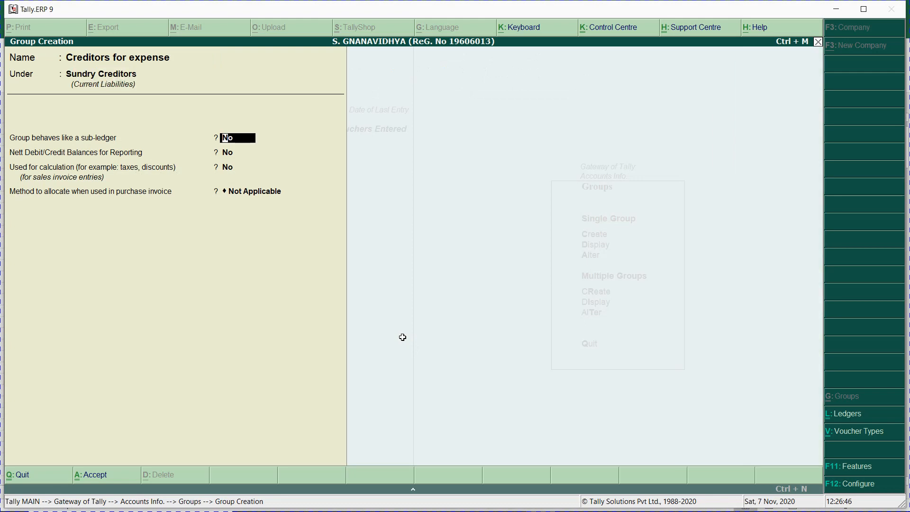
key("alt+Tab")
Step: Paste Creditors for supplier as the next group name, keep Sundry Creditors as parent, and save
key("Down")
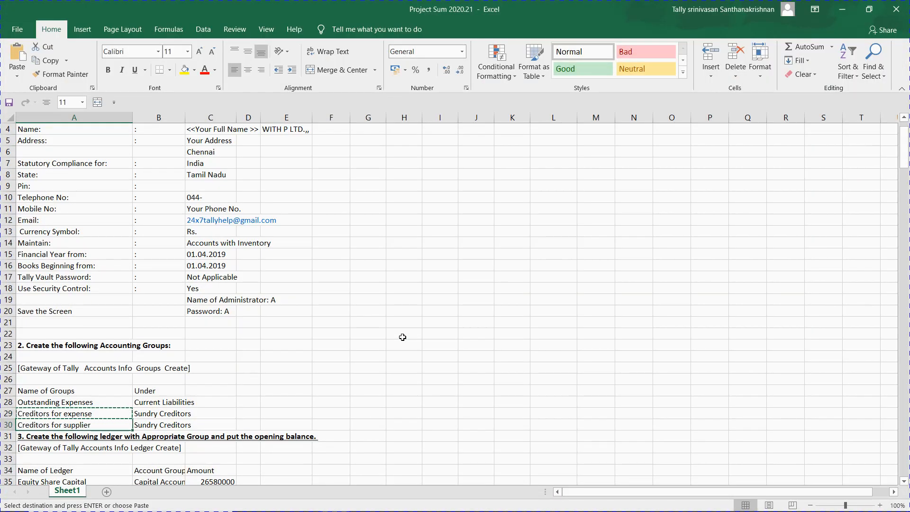
key("ctrl+c")
key("alt+Tab")
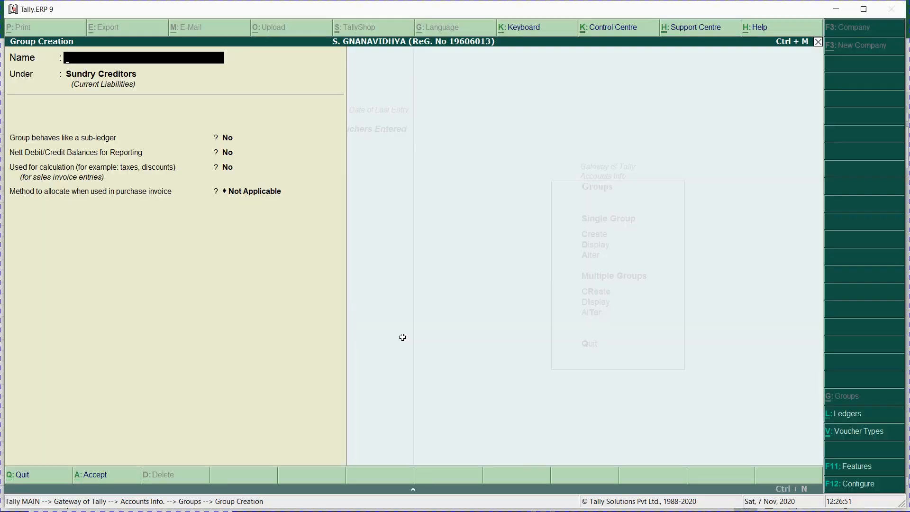
key("ctrl+alt+v")
key("Return")
key("Return")
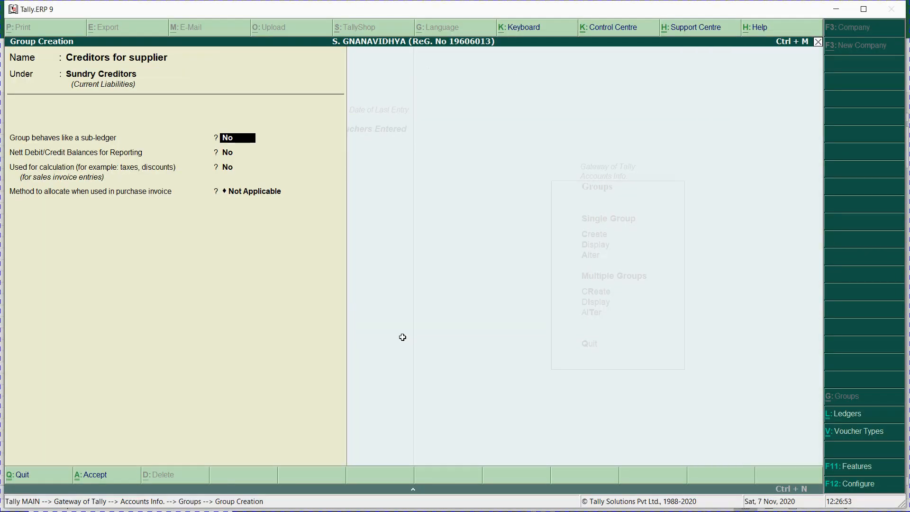
key("ctrl+a")
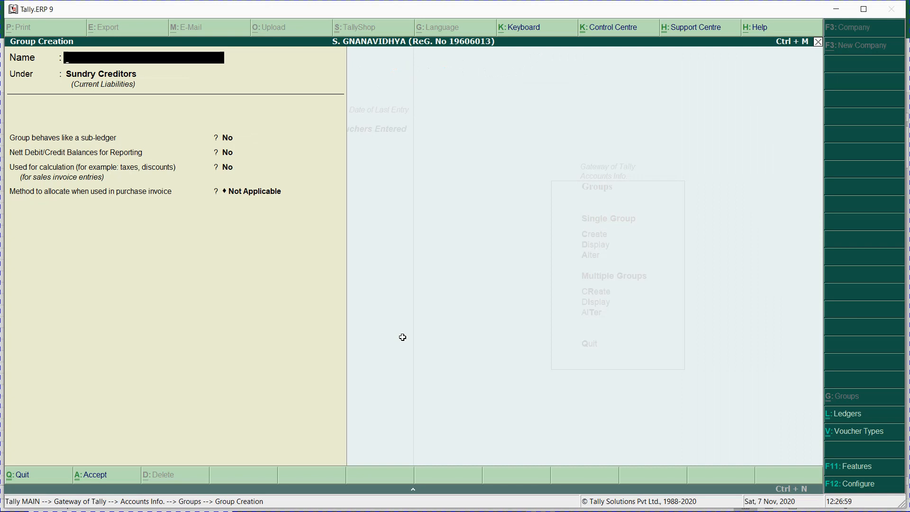
key("alt+Tab")
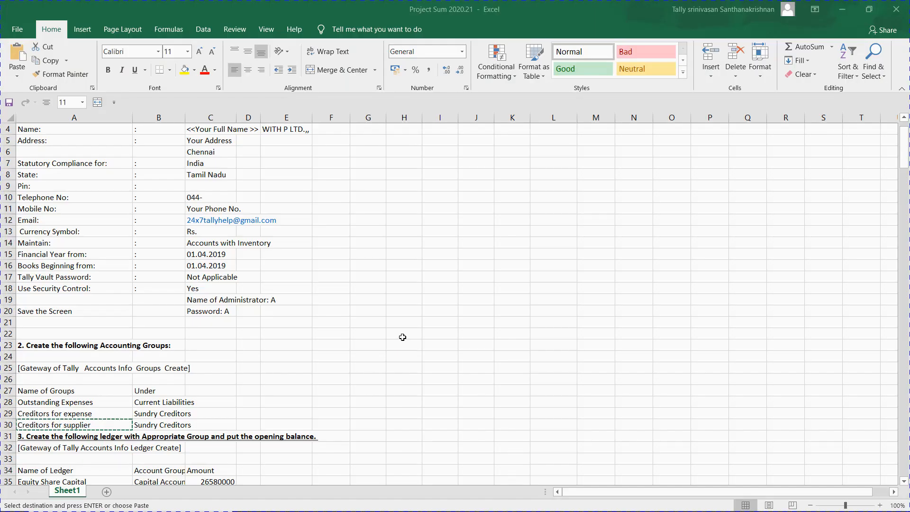
Step: Locate and copy the step 3 ledger-creation heading in row 31
key("ctrl+c")
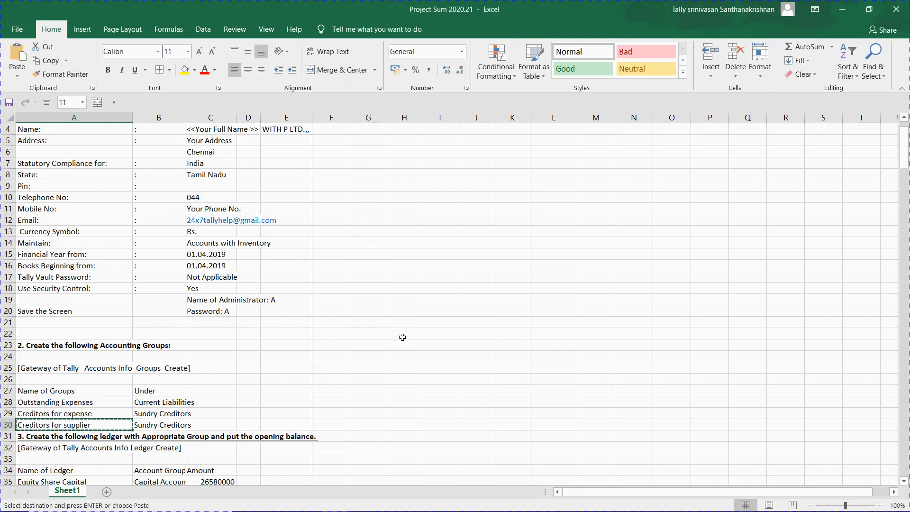
key("Down")
key("Down")
key("Down")
key("Down")
key("Down")
key("Down")
key("Down")
key("Down")
key("Down")
key("Down")
key("Down")
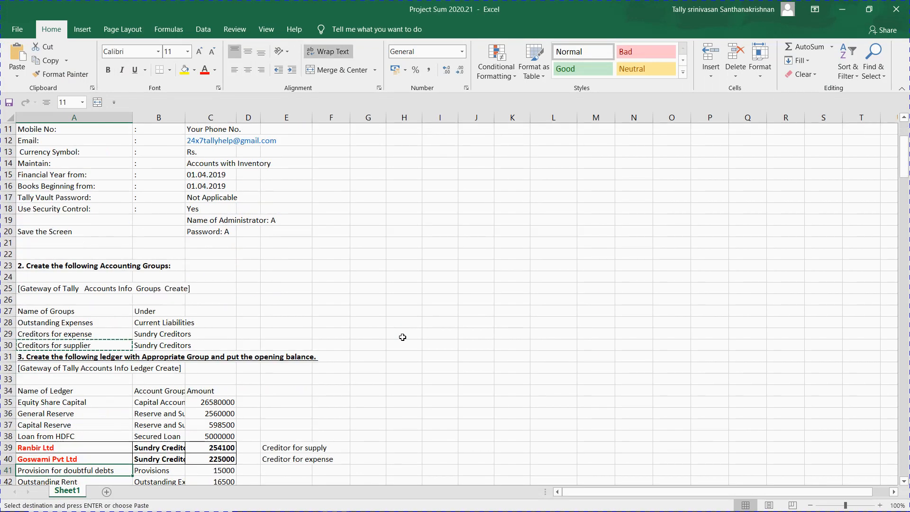
key("Up")
key("Up")
key("Up")
key("Up")
key("Up")
key("Up")
key("Up")
key("Up")
key("Up")
key("Up")
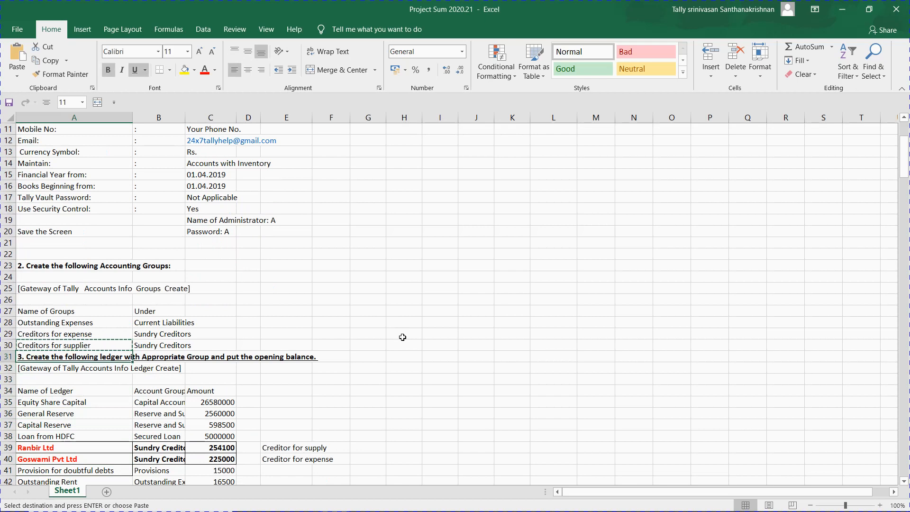
key("Down")
key("Up")
key("Up")
key("Right")
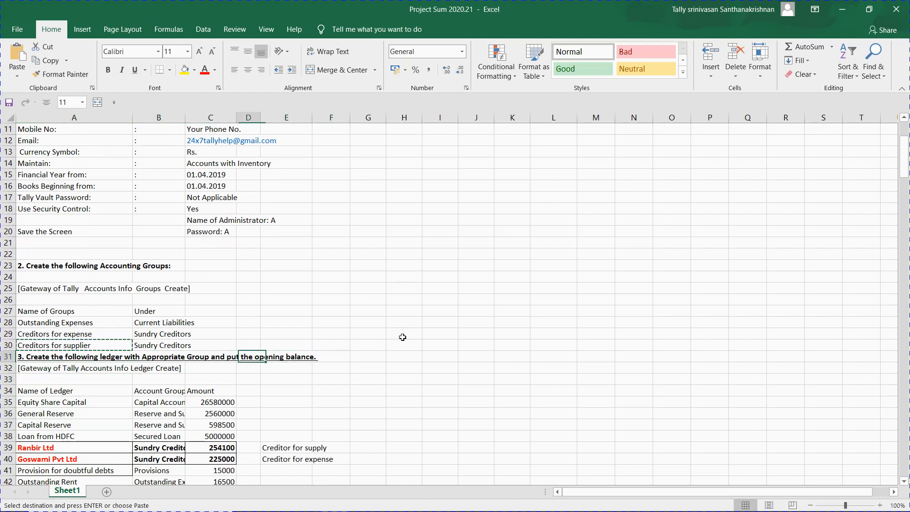
key("Left")
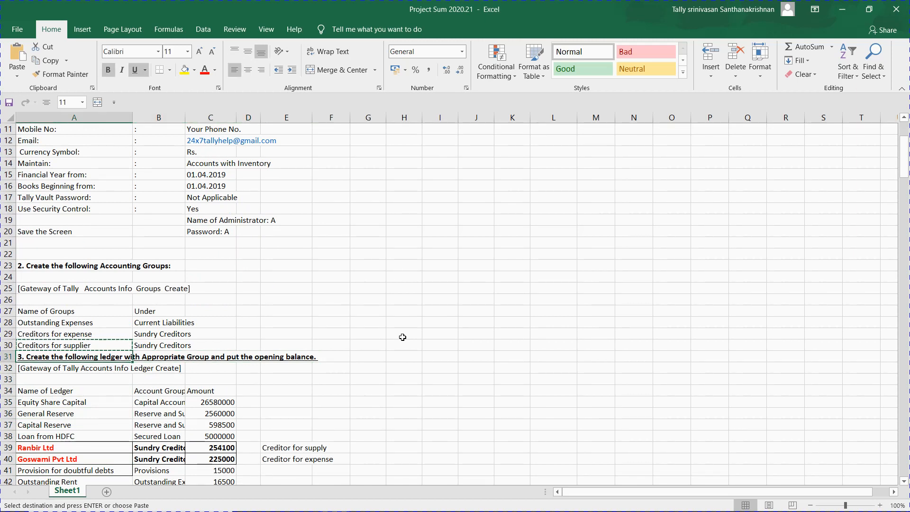
key("ctrl+c")
Step: Move to cell L4 beside the Steps list
key("Right")
key("Right")
key("Right")
key("Right")
key("Right")
key("Right")
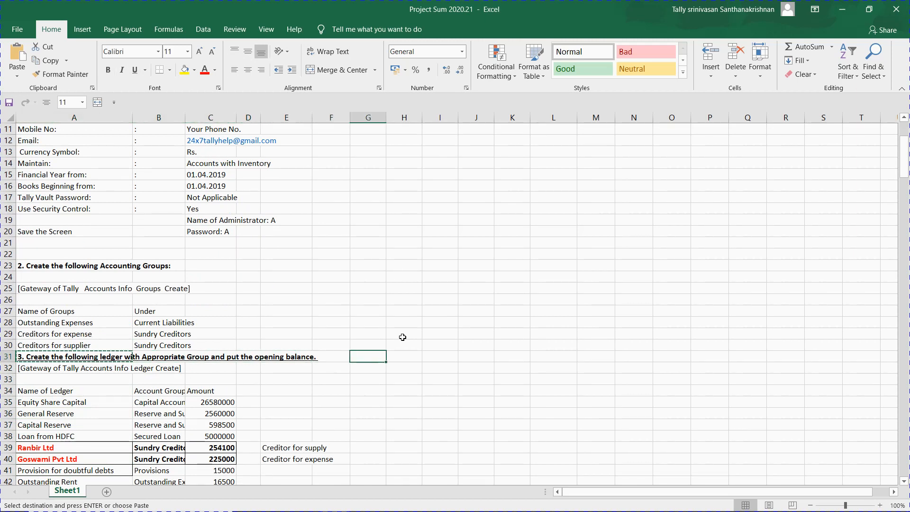
key("Right")
key("Right")
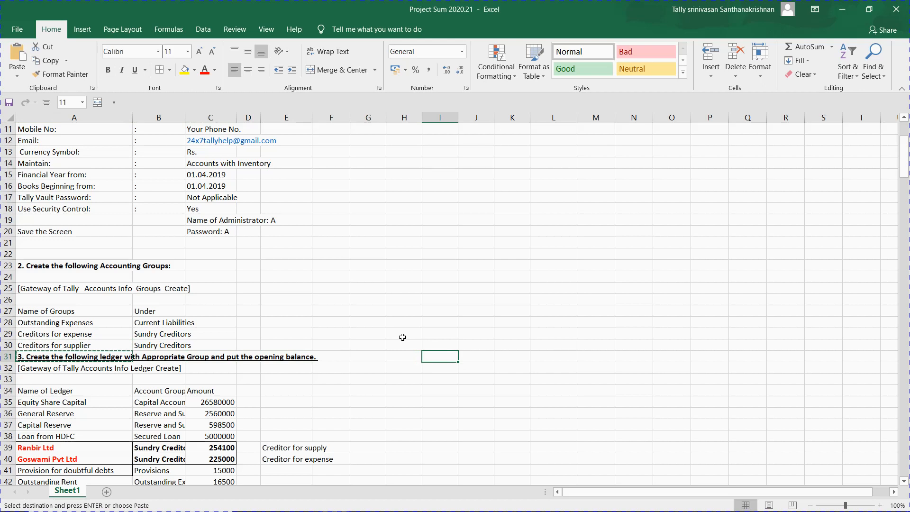
key("ctrl+Up")
key("Down")
key("Down")
key("Down")
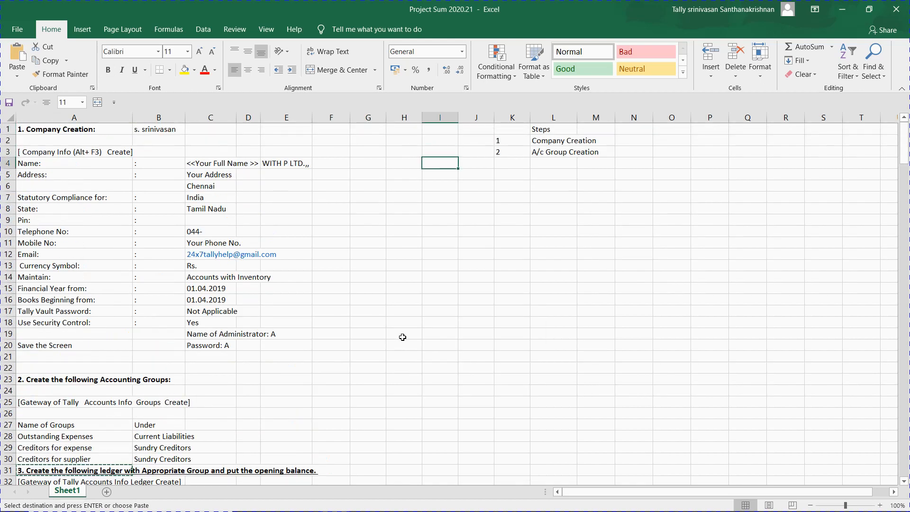
key("Right")
key("Right")
key("Right")
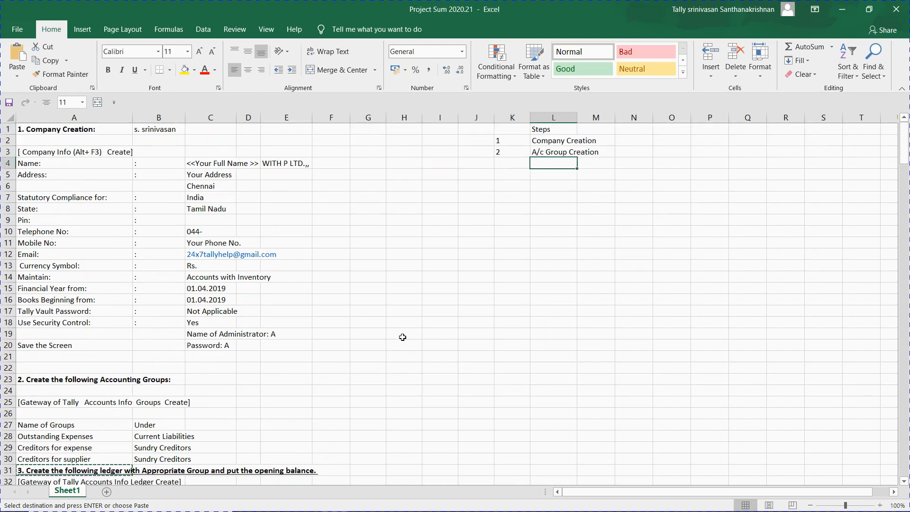
Step: Paste 'Create the following ledger with Appropriate Group and put the opening balance' into L4, deleting the leading '3.'
key("ctrl+v")
key("alt+Tab")
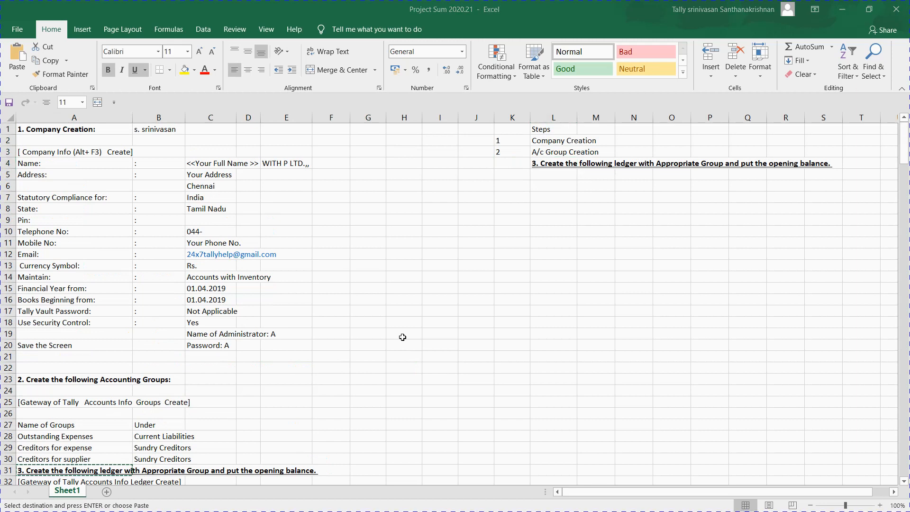
left_click(538, 165)
key("ctrl+v")
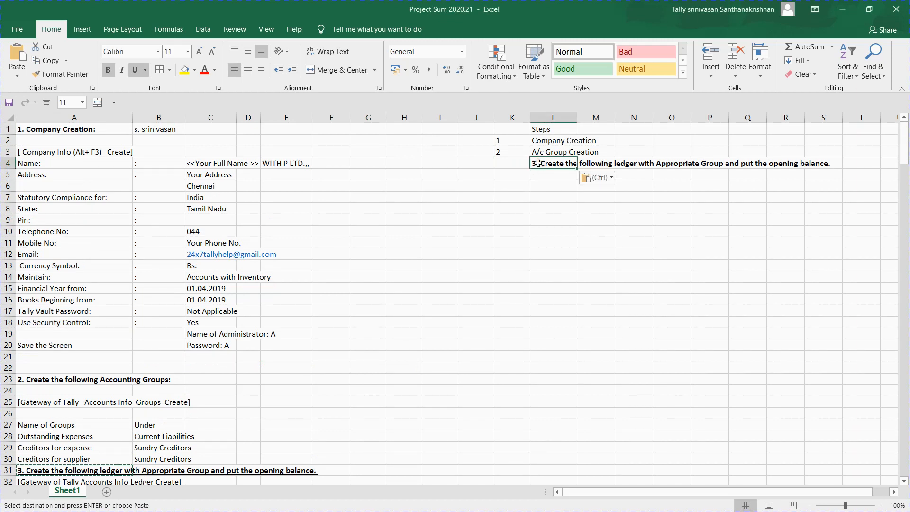
double_click(538, 166)
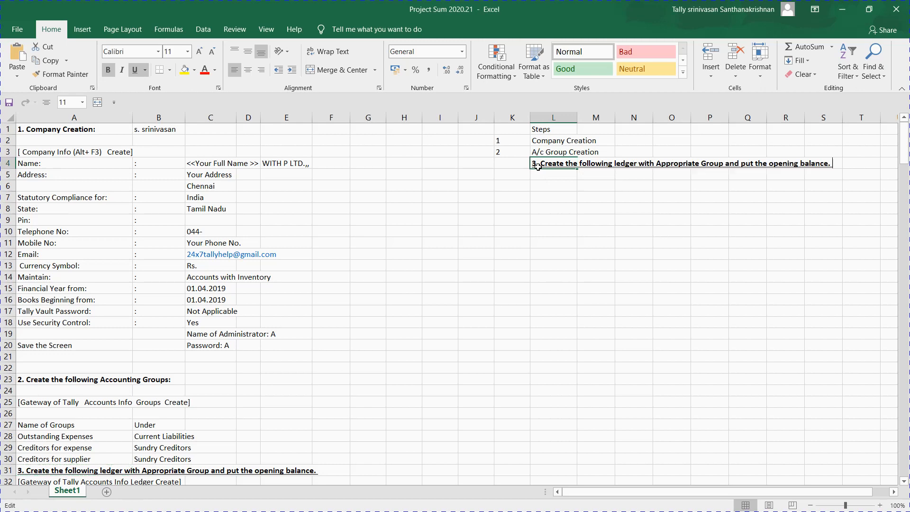
key("Left")
key("Left")
key("Left")
key("Left")
key("Left")
key("Left")
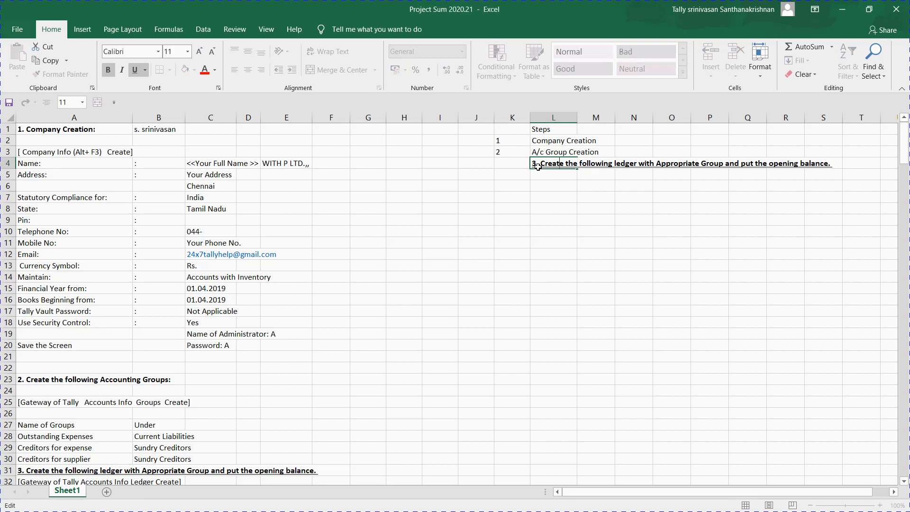
key("BackSpace")
key("BackSpace")
key("BackSpace")
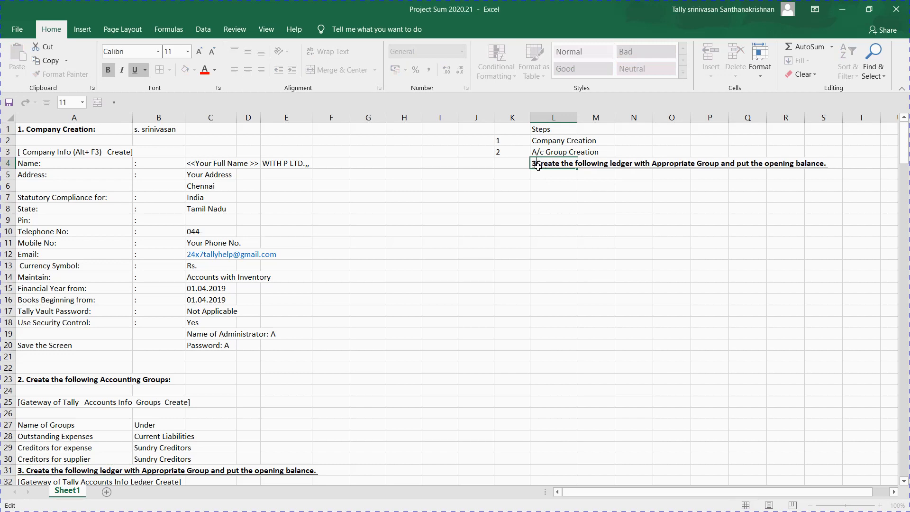
key("Return")
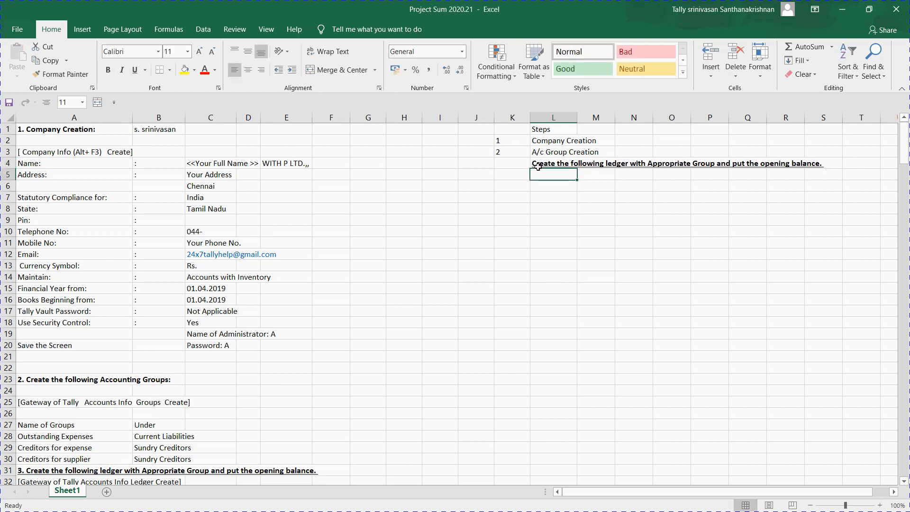
key("Up")
key("Left")
Step: Enter 3 and 4 in K4 and K5, and the formula =K5+1 in K6
type("3")
key("Return")
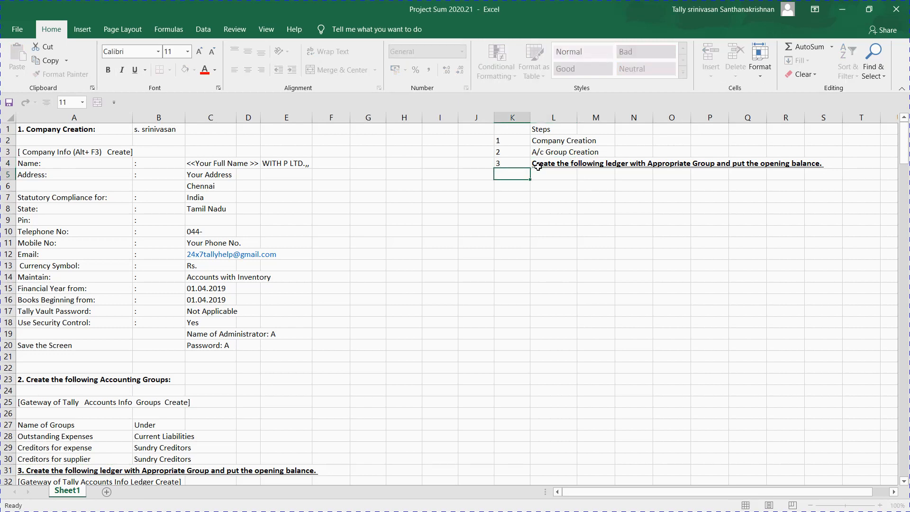
type("4")
key("Return")
type("=")
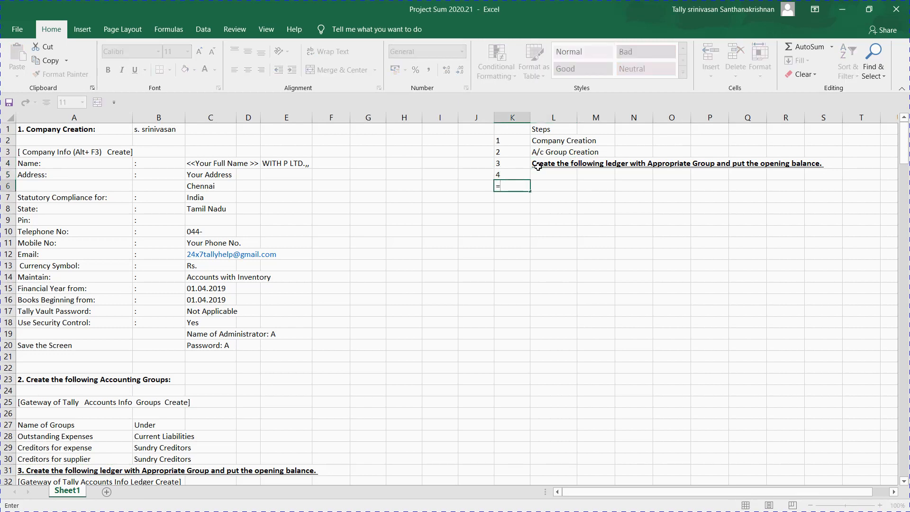
key("Up")
type("+5")
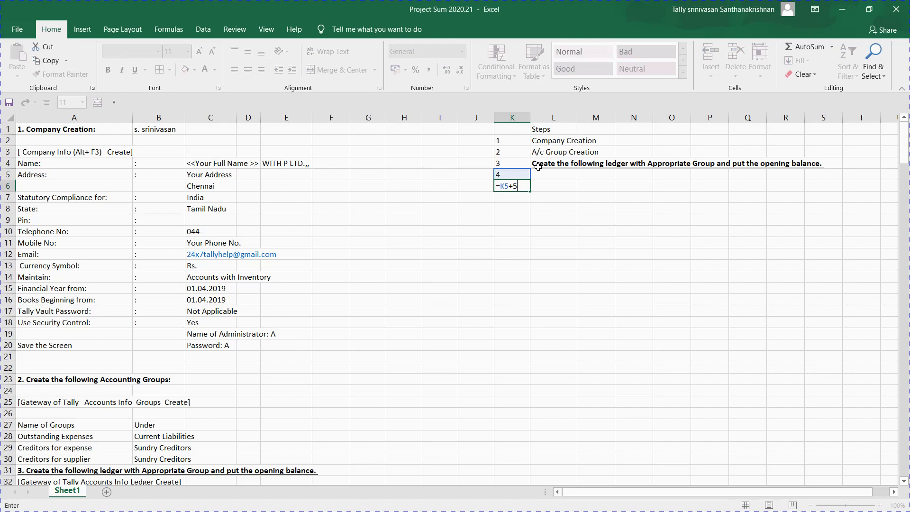
key("Escape")
type("=")
key("Up")
type("+1")
key("Return")
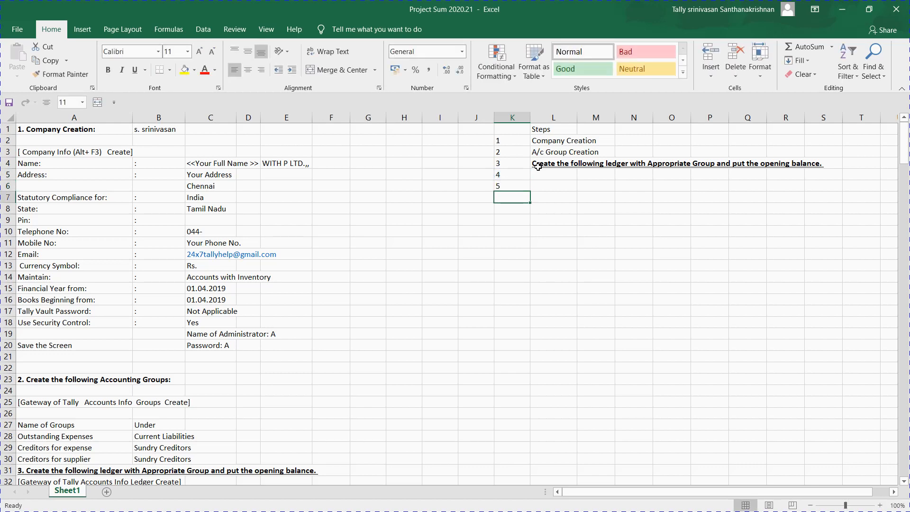
Step: Fill the K6 formula down to row 30, paste the numbers as values, and return to Tally
key("Up")
key("ctrl+c")
key("shift+Down")
key("shift+Down")
key("shift+Down")
key("shift+Down")
key("shift+Down")
key("shift+Down")
key("shift+Down")
key("shift+Down")
key("shift+Down")
key("shift+Down")
key("shift+Down")
key("shift+Down")
key("shift+Down")
key("shift+Down")
key("shift+Down")
key("shift+Down")
key("shift+Down")
key("shift+Down")
key("shift+Down")
key("shift+Down")
key("shift+Down")
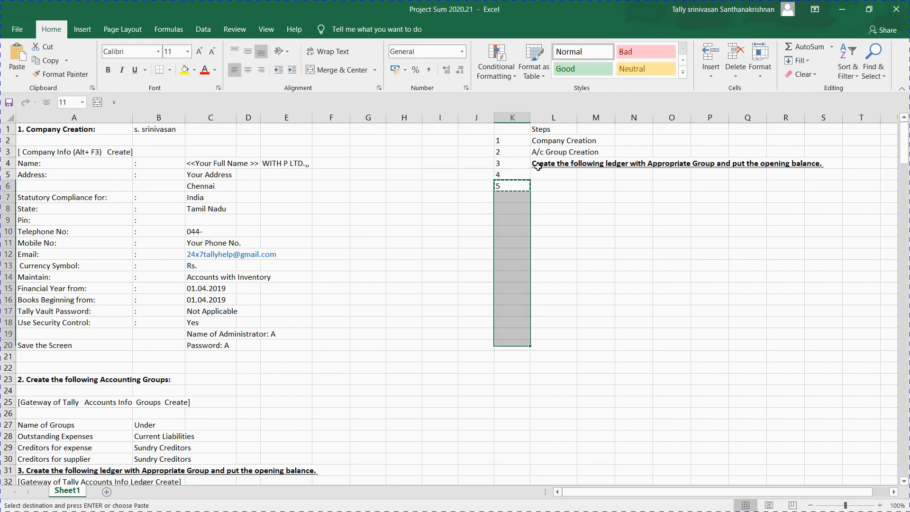
key("Return")
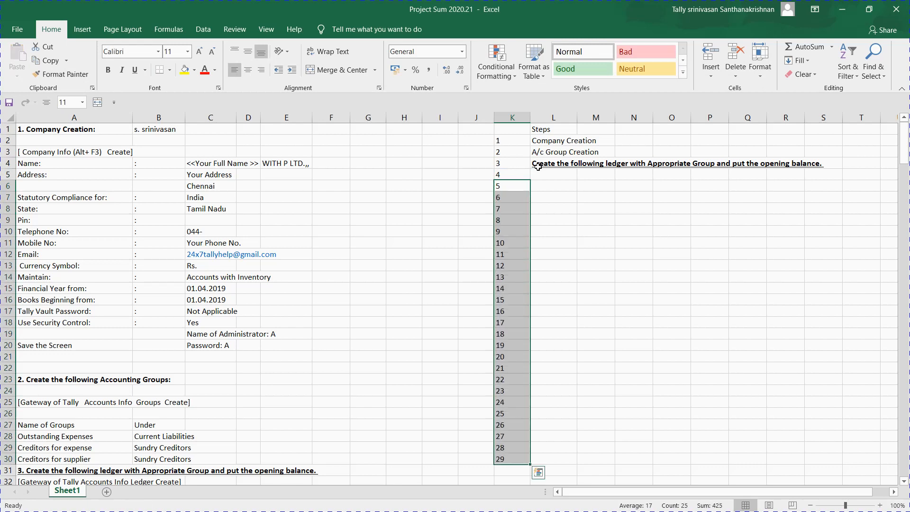
key("ctrl+c")
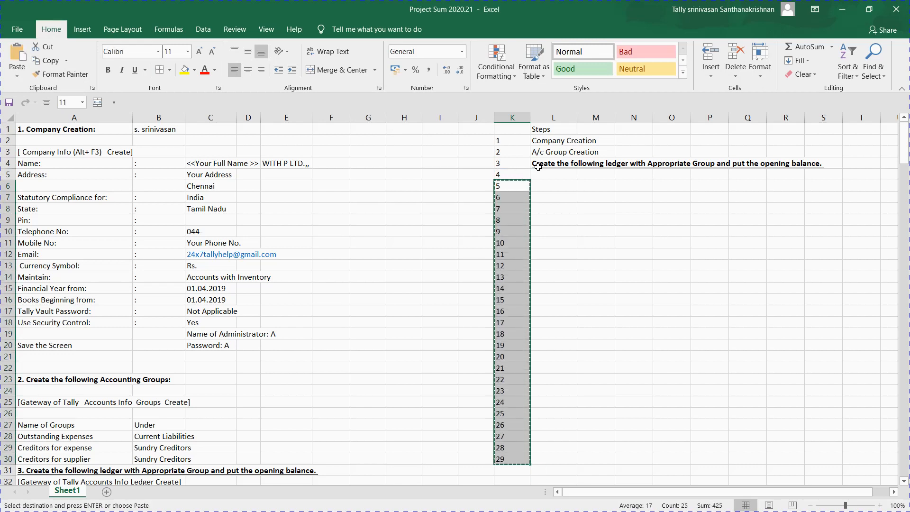
key("ctrl+alt+v")
key("v")
key("Return")
left_click(551, 182)
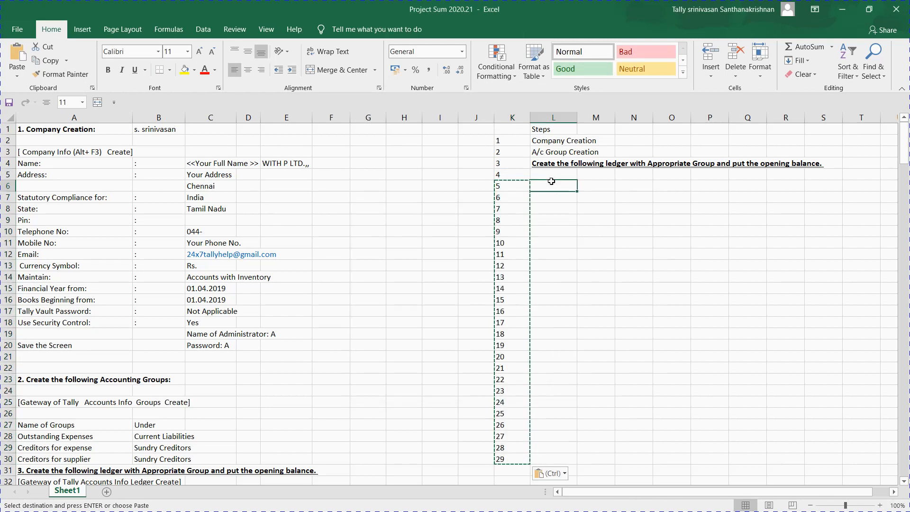
key("alt+Tab")
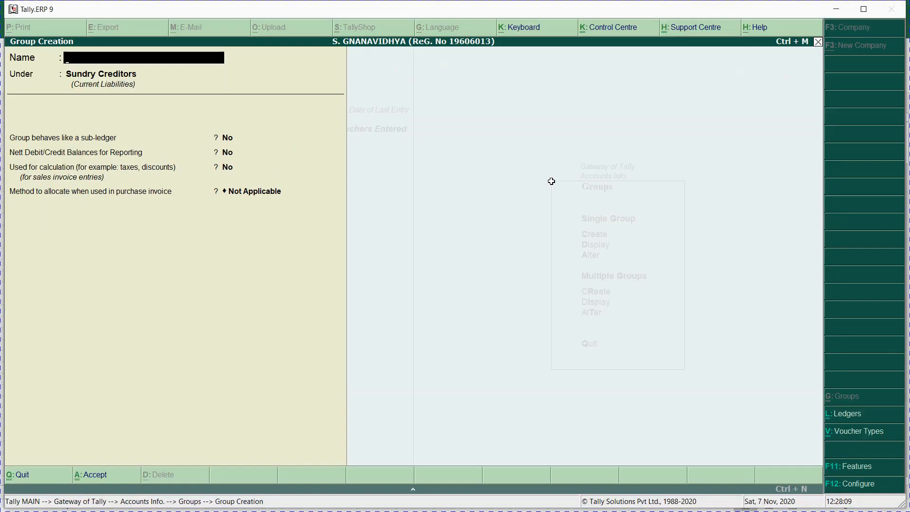
Step: Admit the waiting participant in Google Meet, minimize Chrome, and escape Tally's Group Creation
key("alt+Tab")
key("alt+Tab")
key("alt+Tab")
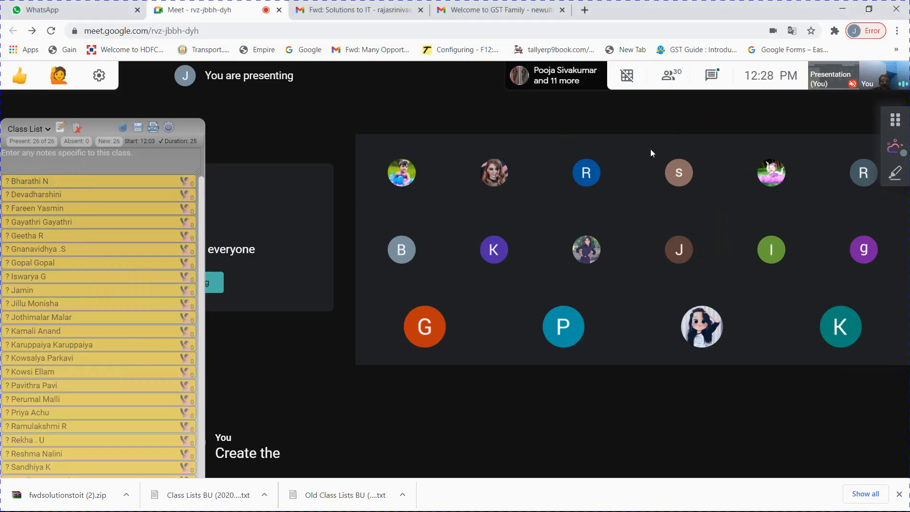
key("alt+Tab")
key("alt+Tab")
key("alt+Tab")
key("alt+Tab")
key("alt+Tab")
key("alt+Tab")
key("alt+Tab")
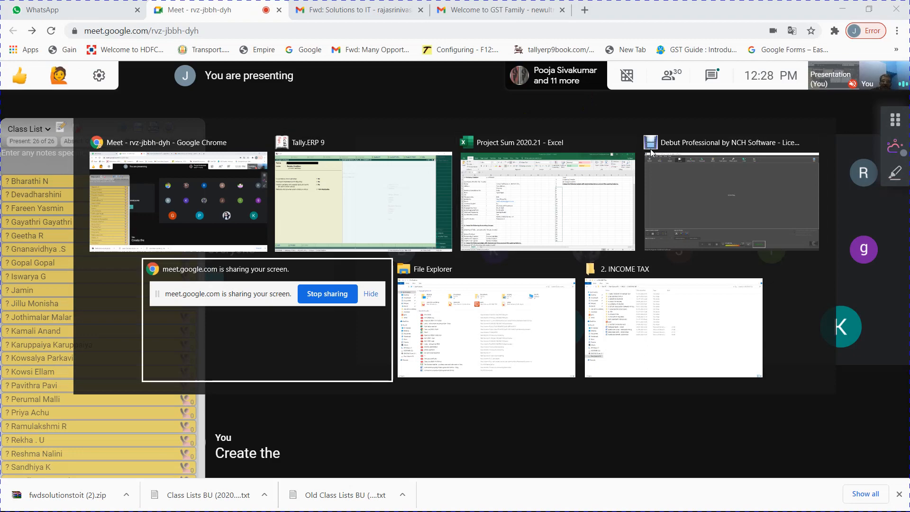
key("alt+Tab")
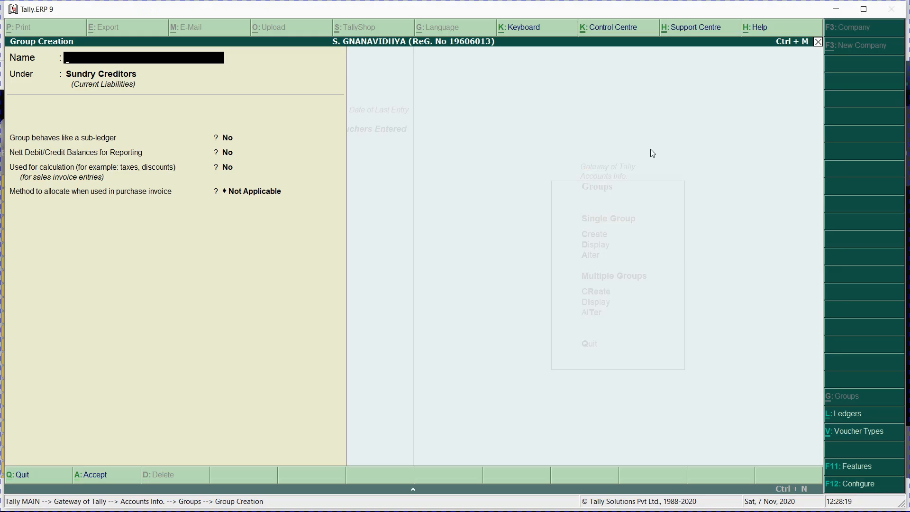
key("alt+Tab")
key("alt+Tab")
key("alt+Tab")
key("alt+Tab")
key("alt+Tab")
key("alt+Tab")
key("alt+Tab")
key("alt+Tab")
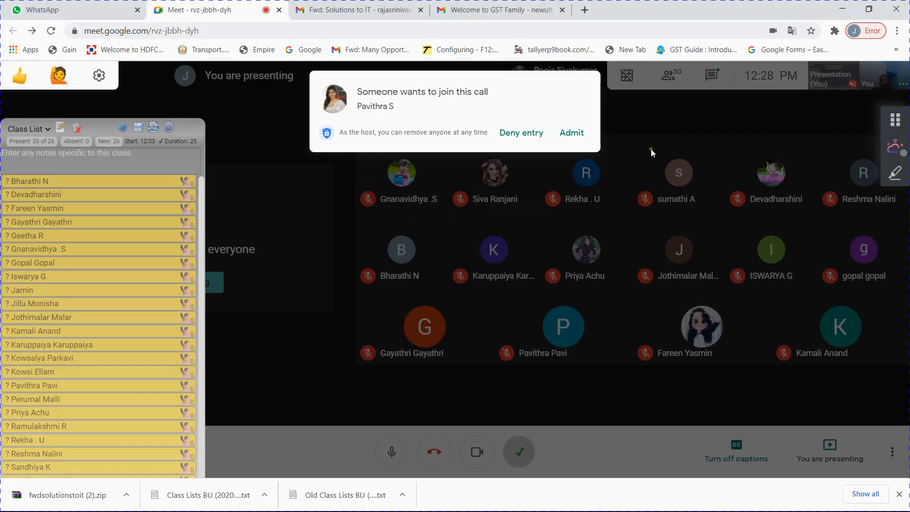
left_click(569, 134)
left_click(572, 134)
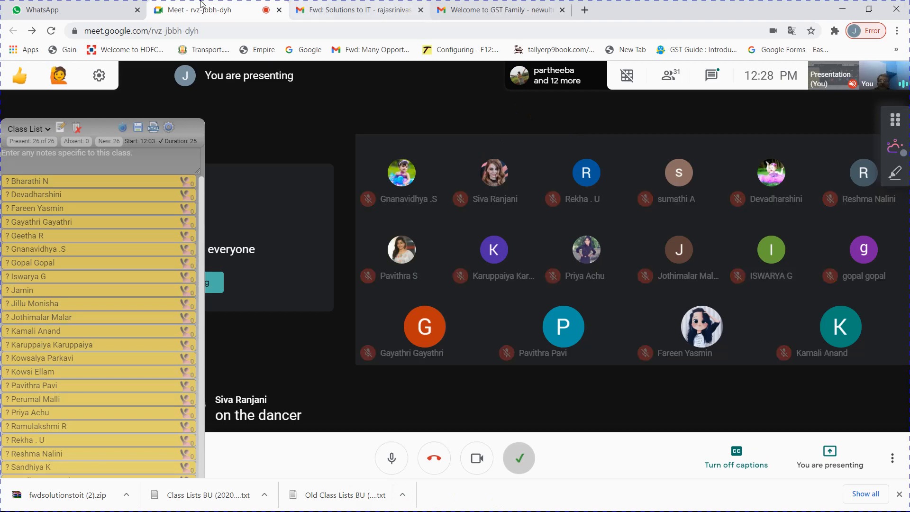
left_click(844, 11)
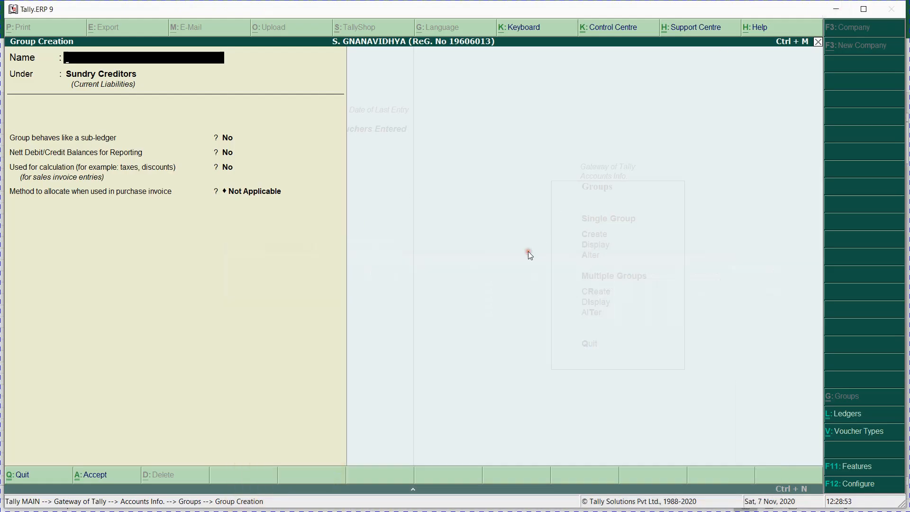
key("Escape")
key("Escape")
key("Escape")
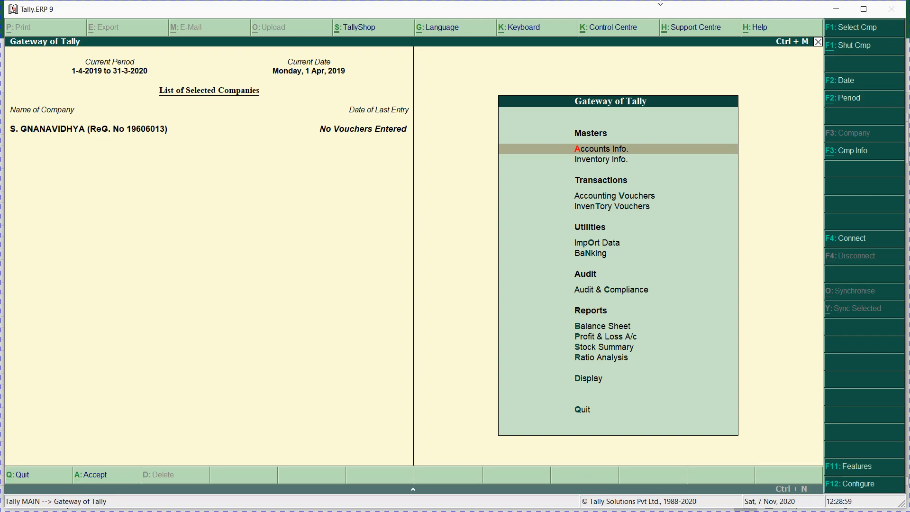
Step: Minimize Tally and move down the Project Sum 2020.21 sheet from the accounting groups to the ledger list
left_click(838, 9)
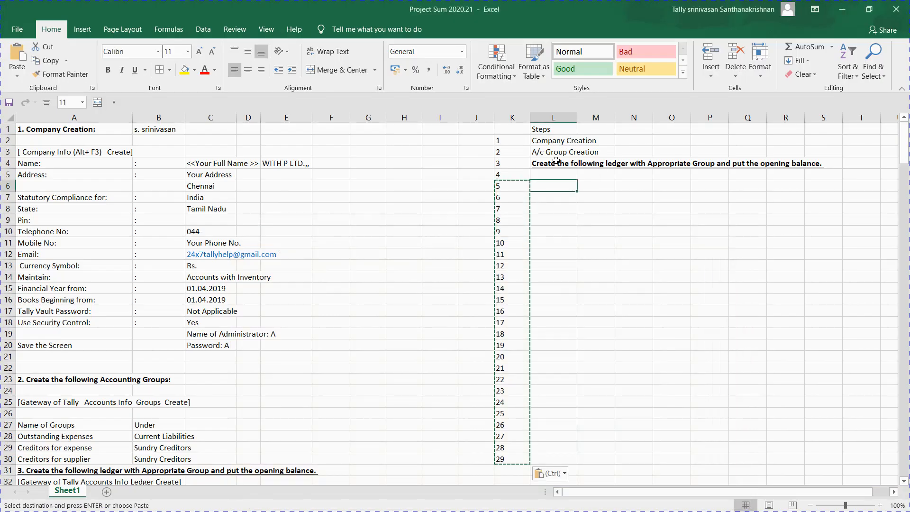
left_click(88, 356)
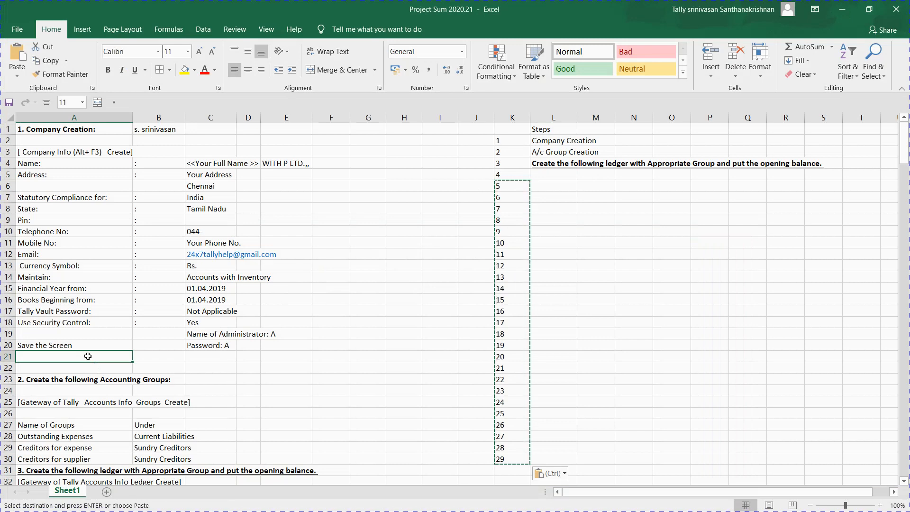
key("alt+Tab")
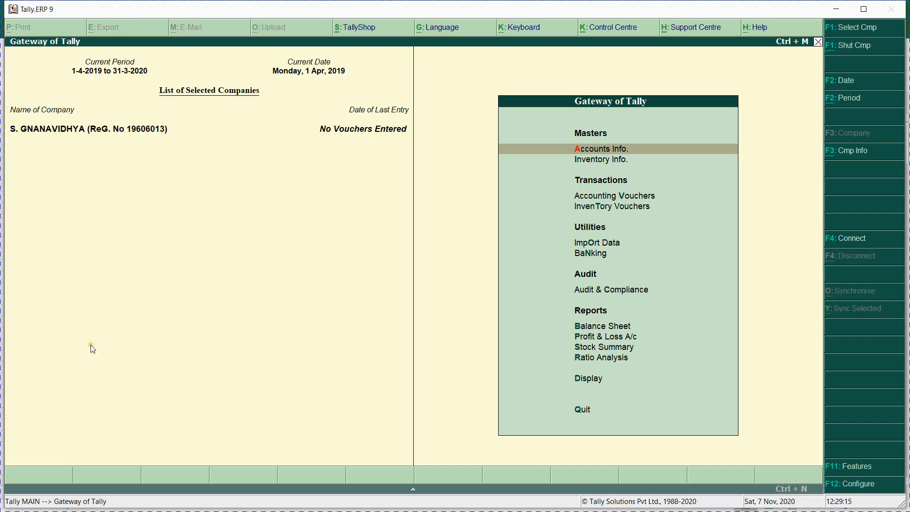
key("alt+Tab")
left_click(64, 372)
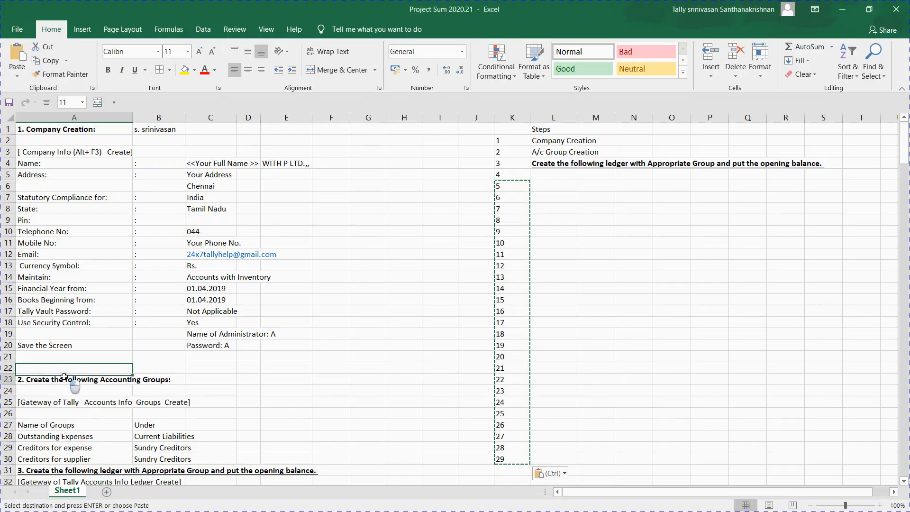
left_click(64, 378)
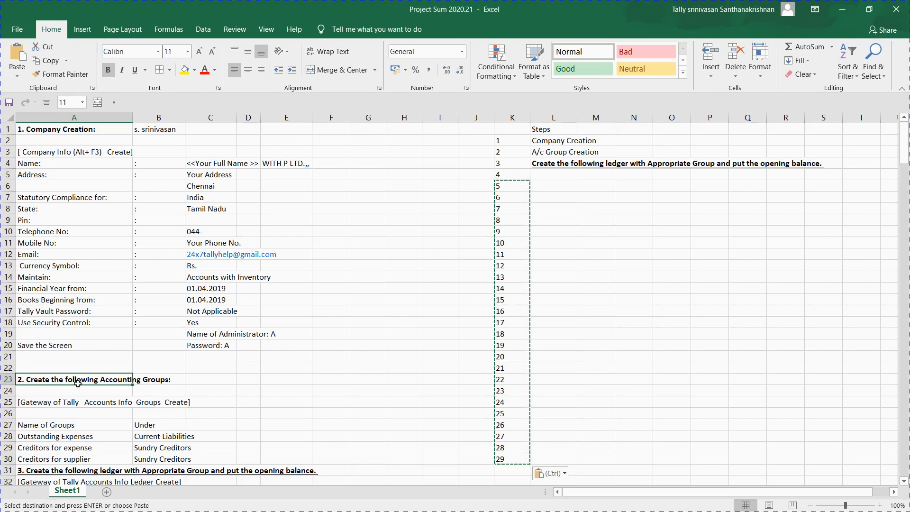
key("Down")
key("Down")
key("Down")
key("Down")
key("Down")
key("Down")
key("Down")
key("Down")
key("Down")
key("Down")
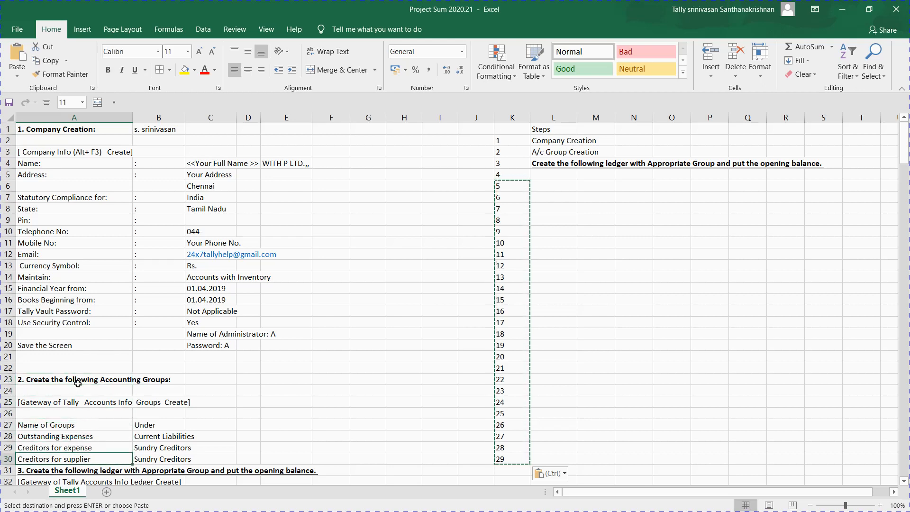
key("Down")
key("Down")
key("Up")
key("Up")
key("Up")
key("Up")
key("Up")
key("Up")
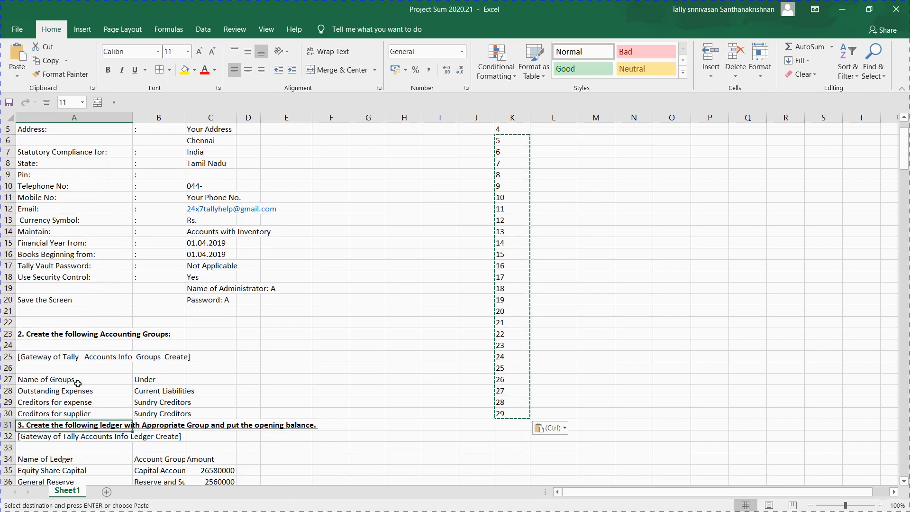
key("Up")
key("Down")
key("Down")
key("Down")
key("Down")
key("Down")
key("Down")
key("Down")
key("Down")
key("Down")
key("Down")
key("Down")
key("Down")
key("Down")
key("Down")
key("Down")
key("Down")
key("Down")
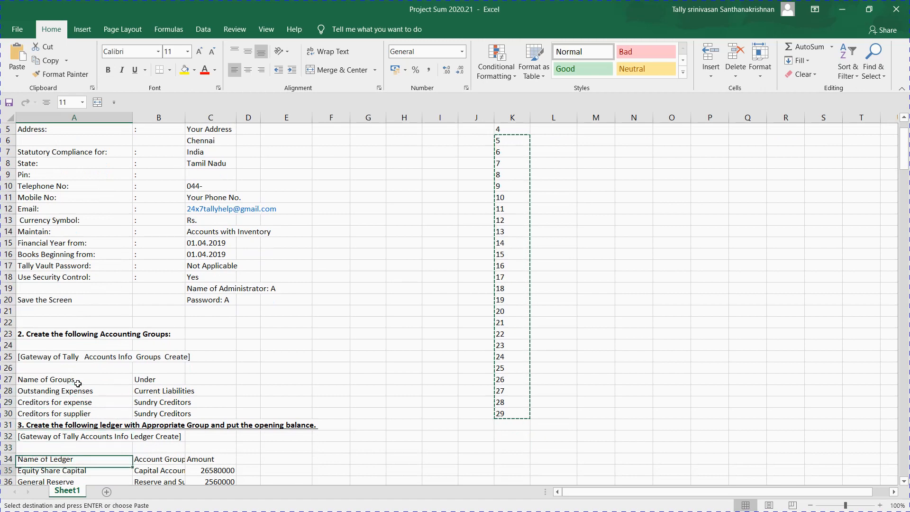
key("Down")
key("Down")
key("Down")
key("Down")
key("Down")
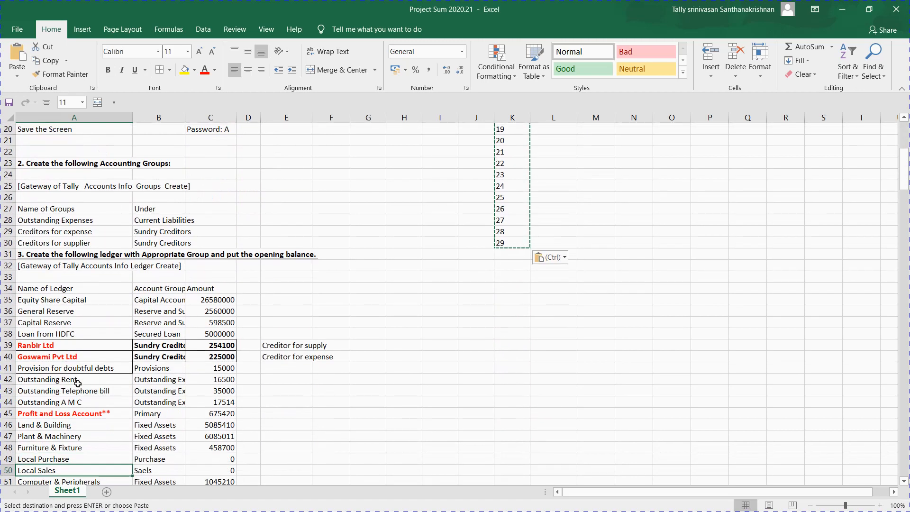
Step: Go to the Name of Ledger list and settle on the Equity Share Capital name cell A35
left_click(69, 291)
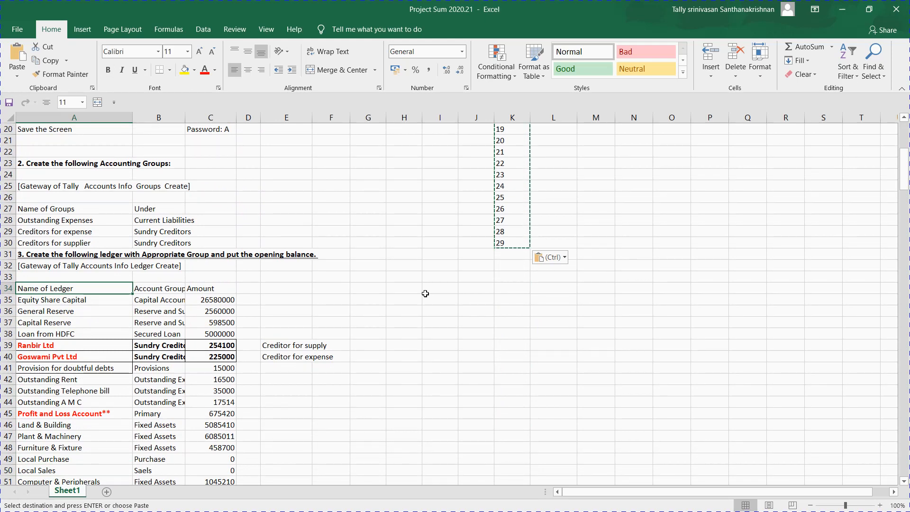
key("Down")
key("Down")
key("Right")
key("Right")
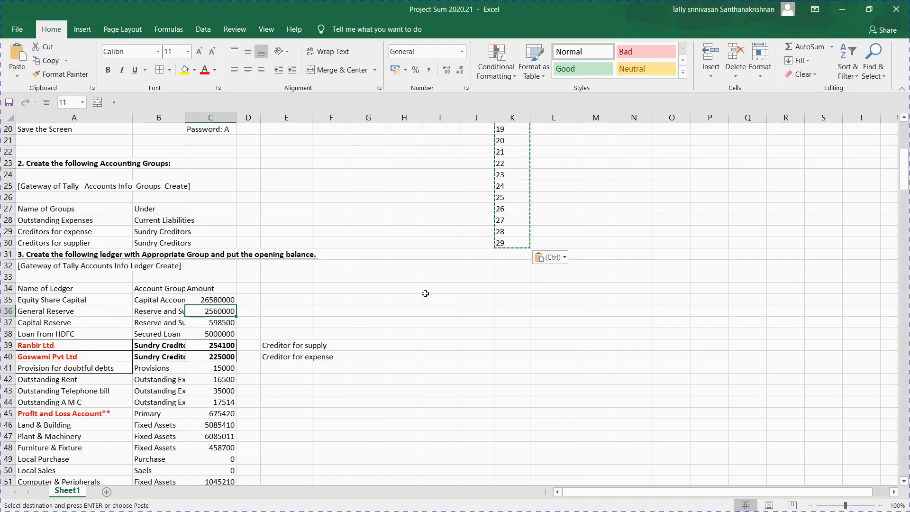
key("Up")
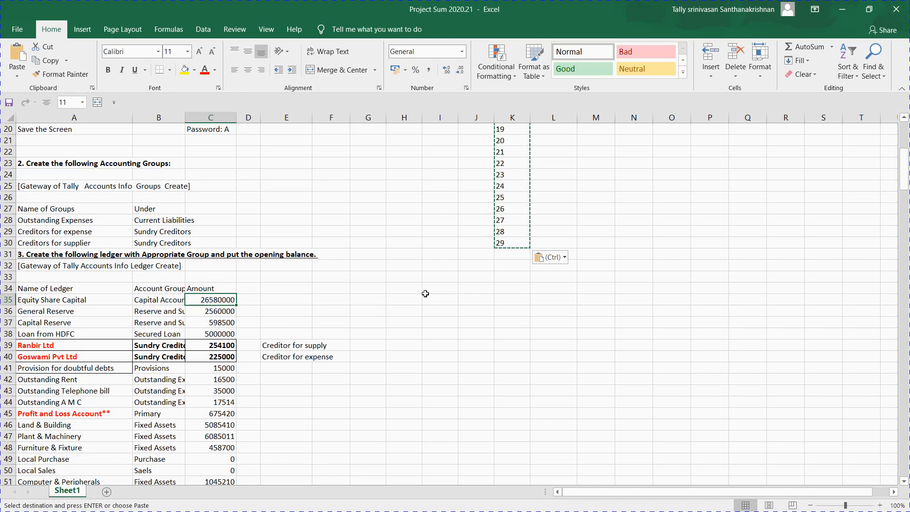
key("Left")
key("Left")
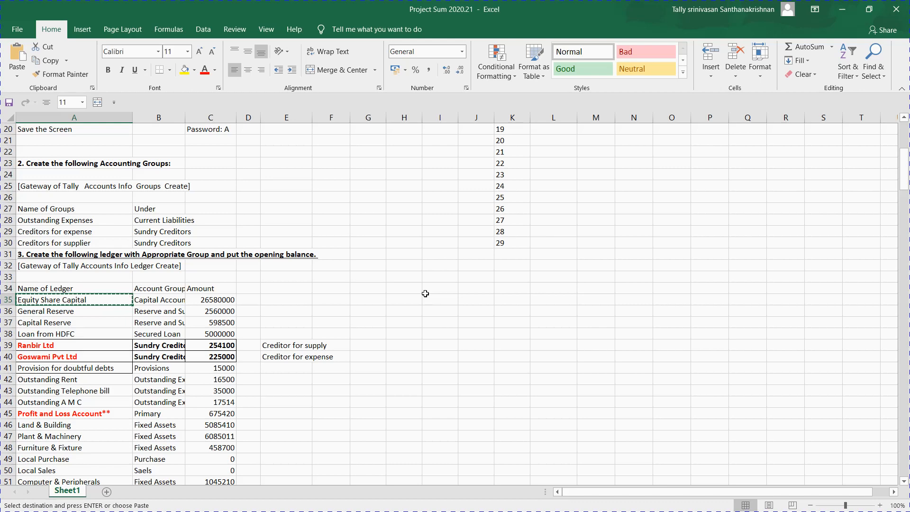
Step: Open Multiple Ledgers Create in Tally with All Items as the under group
key("alt+Tab")
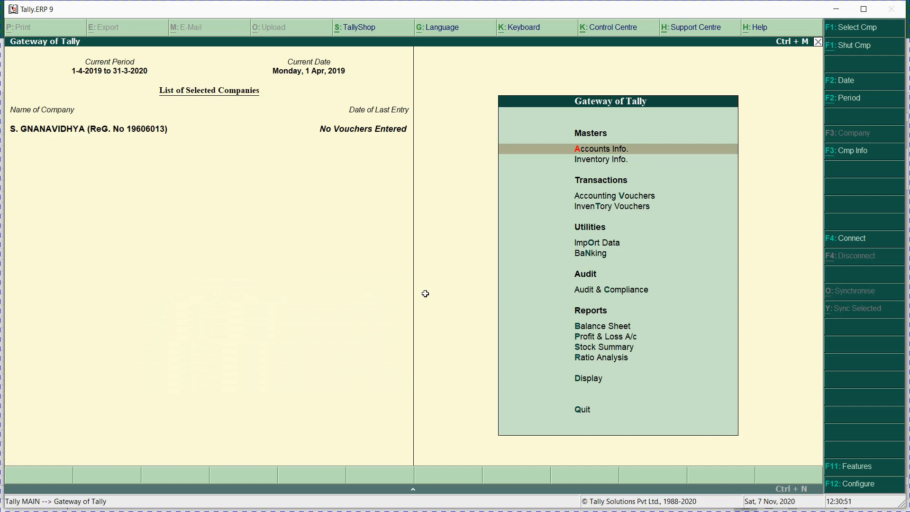
key("Return")
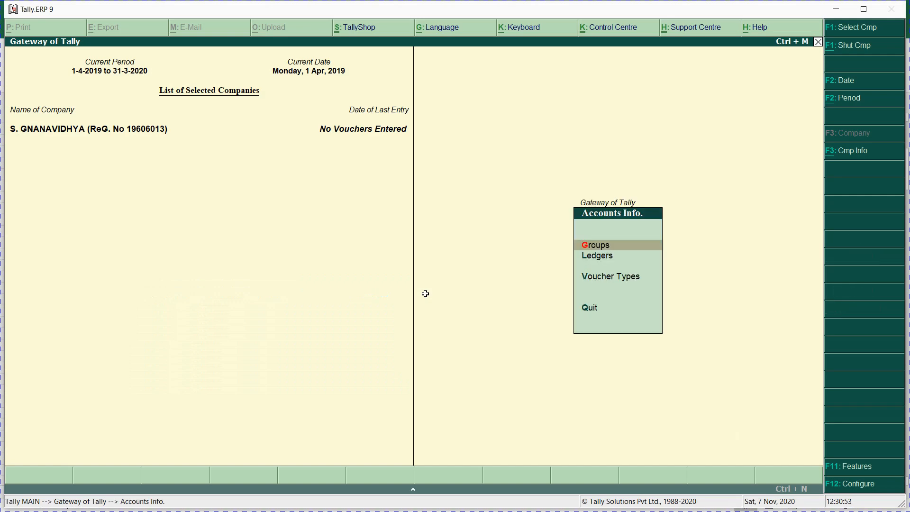
key("l")
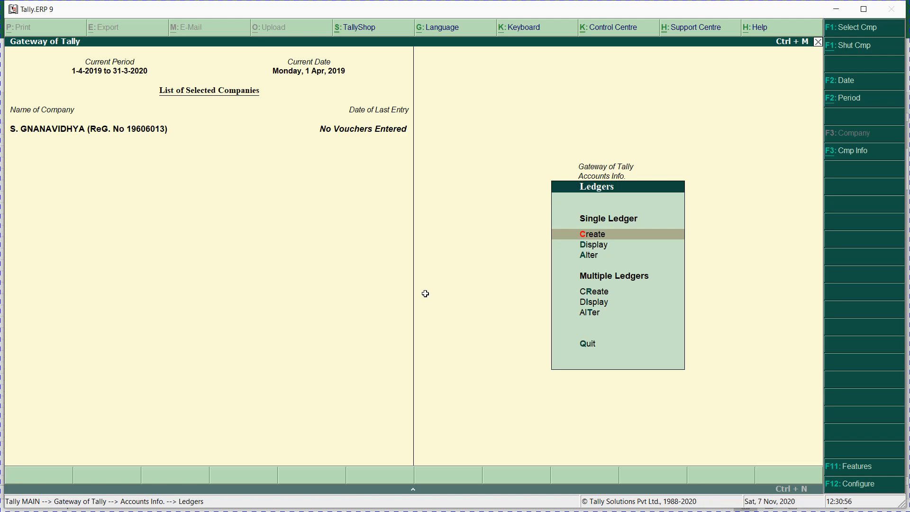
key("r")
key("Return")
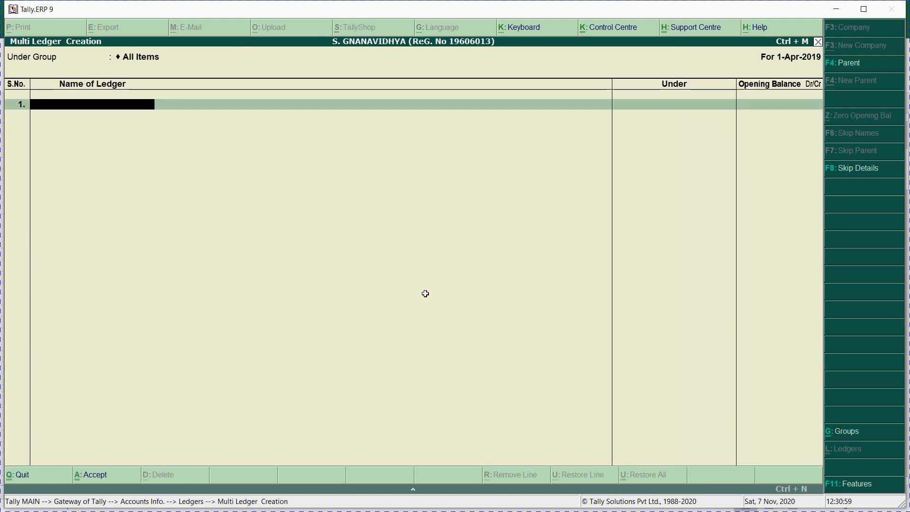
key("alt+Tab")
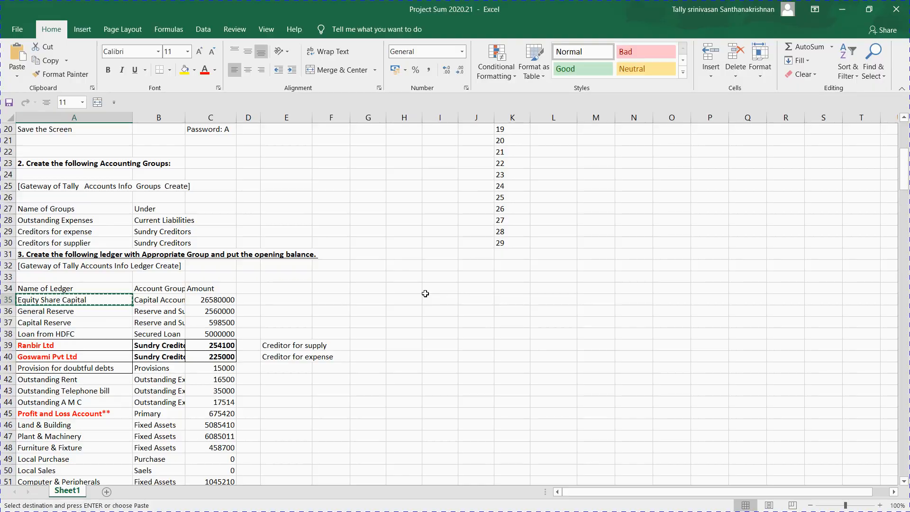
key("alt+Tab")
Step: Enter Equity Share Capital under Capital Account with a 26580000 Cr opening balance
key("ctrl+alt+v")
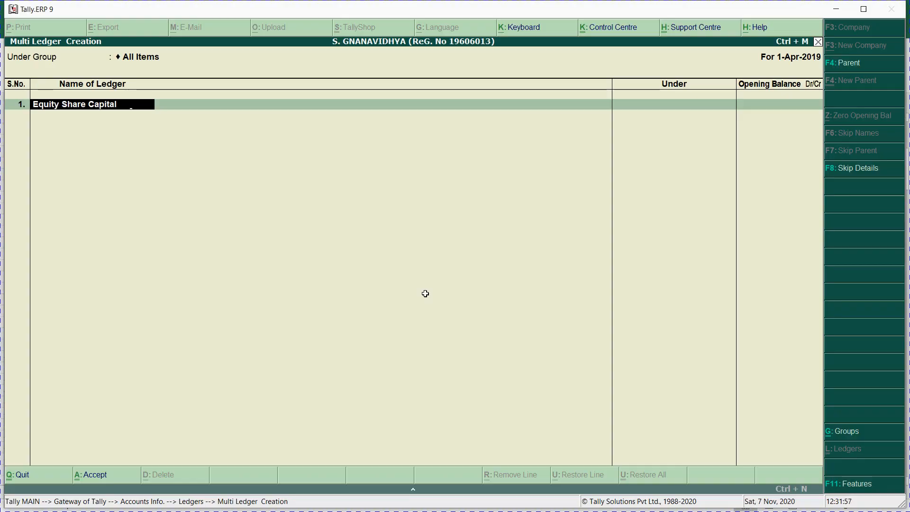
key("Return")
type("Cap")
key("Return")
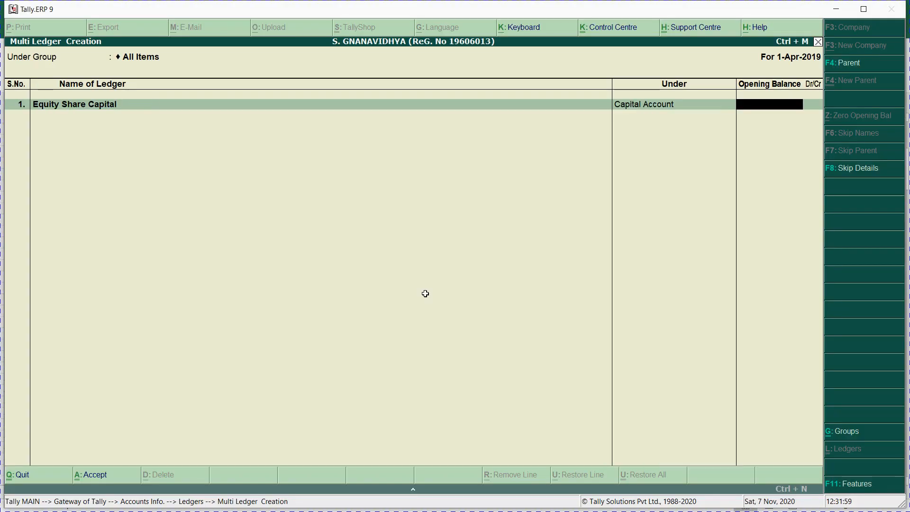
key("alt+Tab")
key("Right")
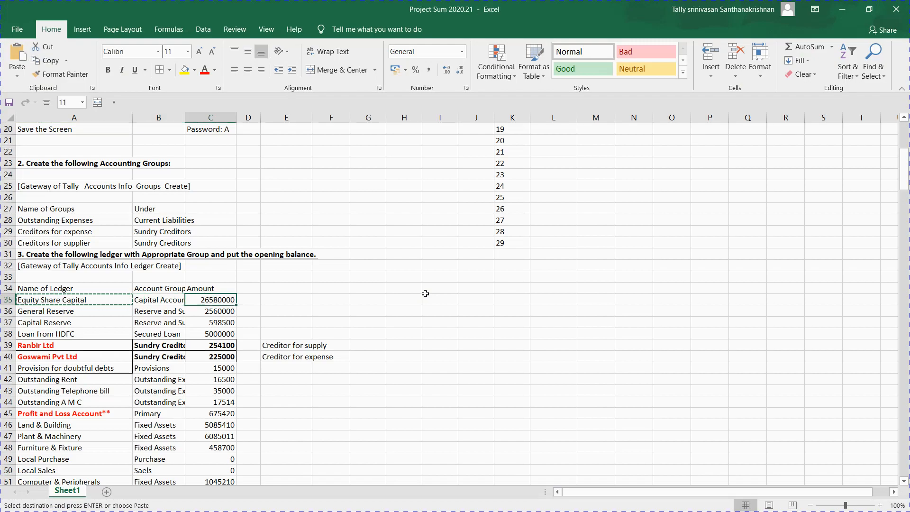
key("ctrl+c")
key("alt+Tab")
key("ctrl+alt+v")
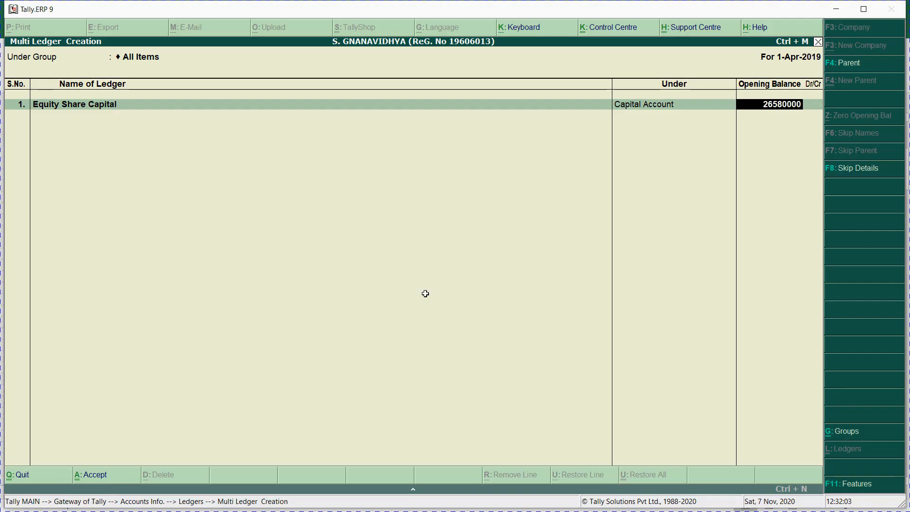
key("Return")
key("Return")
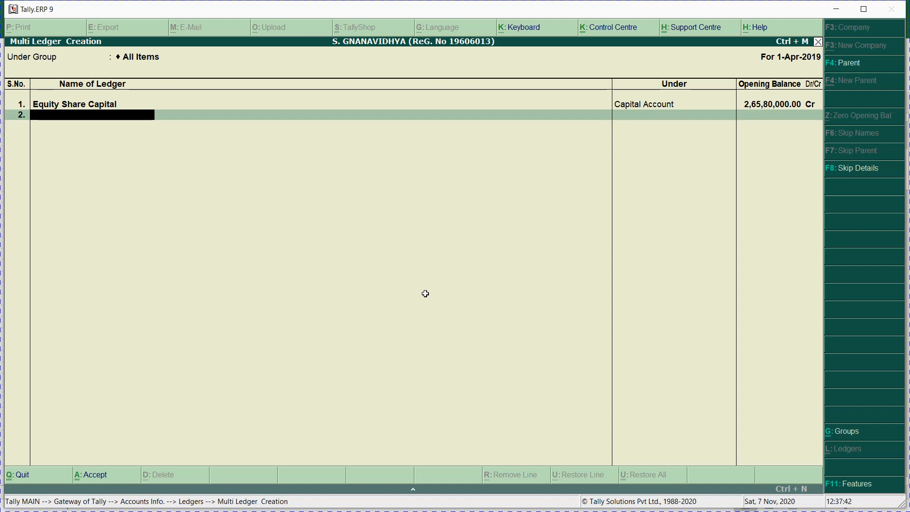
Step: Add General Reserve as the second ledger under Reserves & Surplus
key("alt+Tab")
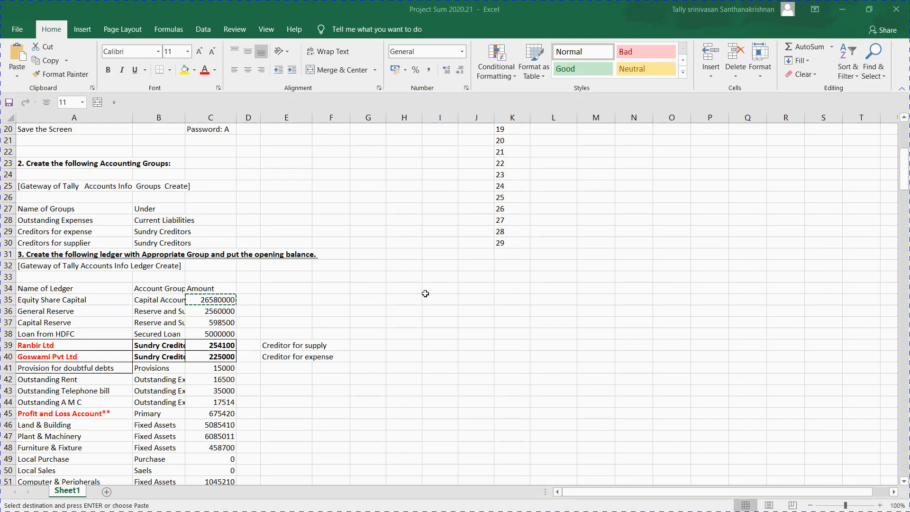
key("alt+Tab")
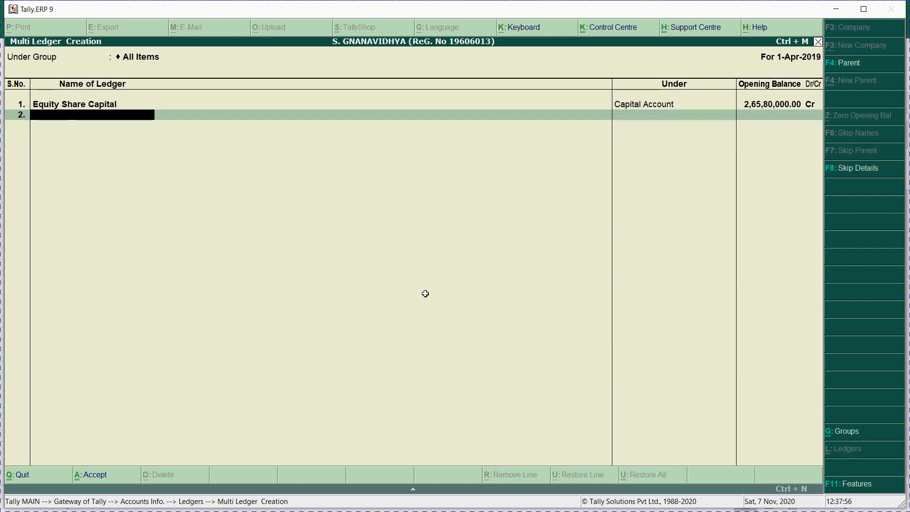
key("alt+Tab")
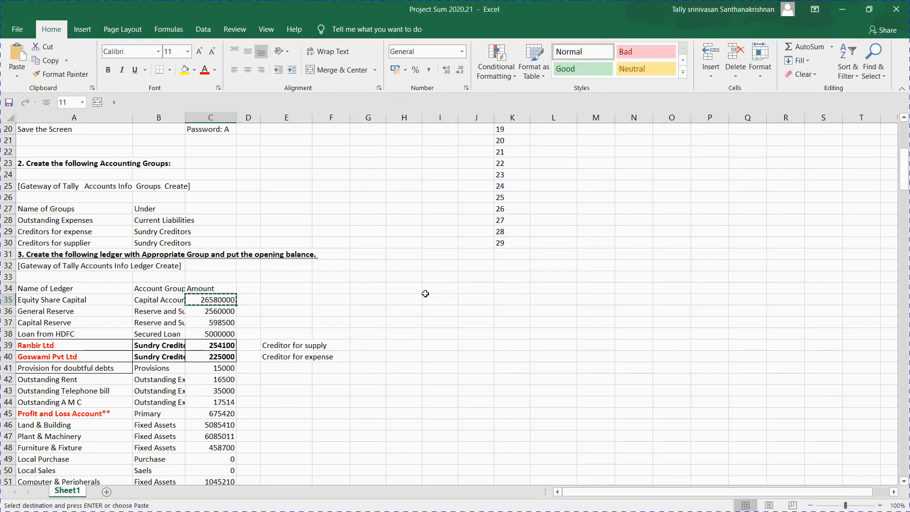
key("Left")
key("Left")
key("Down")
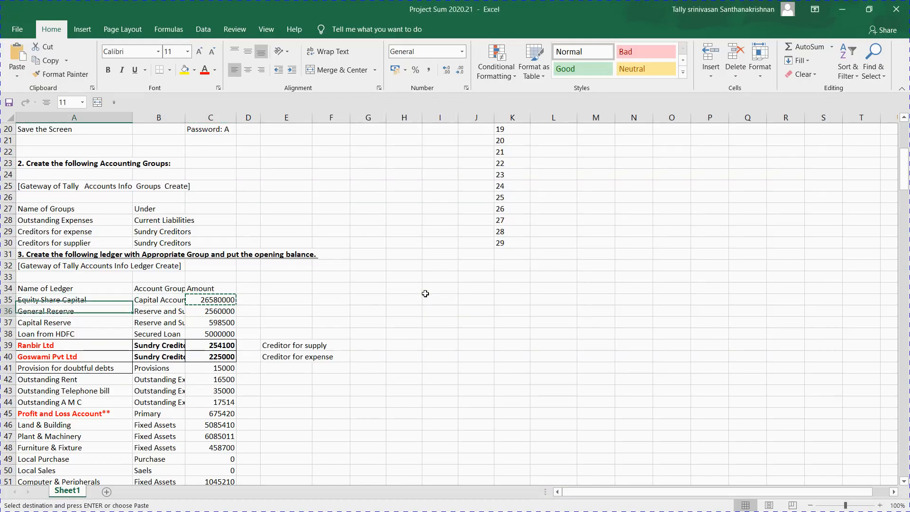
key("ctrl+c")
key("alt+Tab")
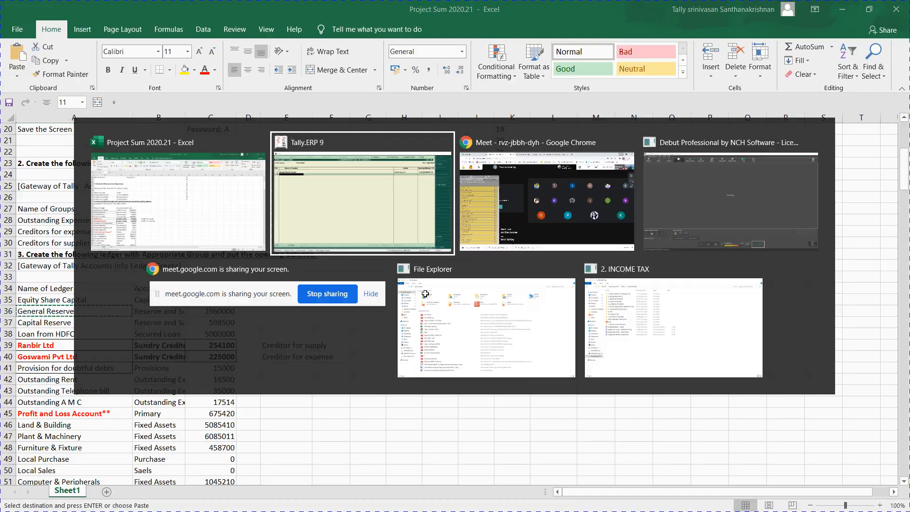
key("ctrl+alt+v")
key("Return")
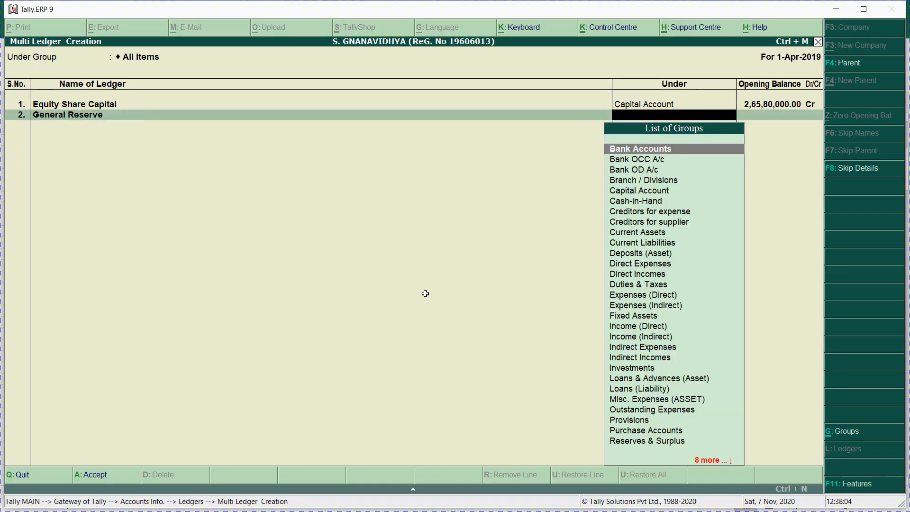
type("rese")
key("Return")
Step: Give General Reserve a 2560000 Cr opening balance copied from cell C36
key("alt+Tab")
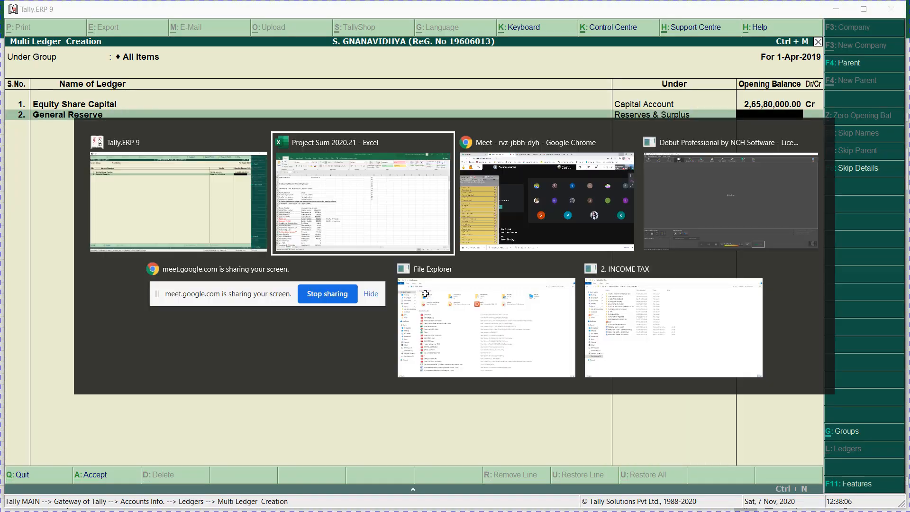
key("Right")
key("Right")
key("ctrl+c")
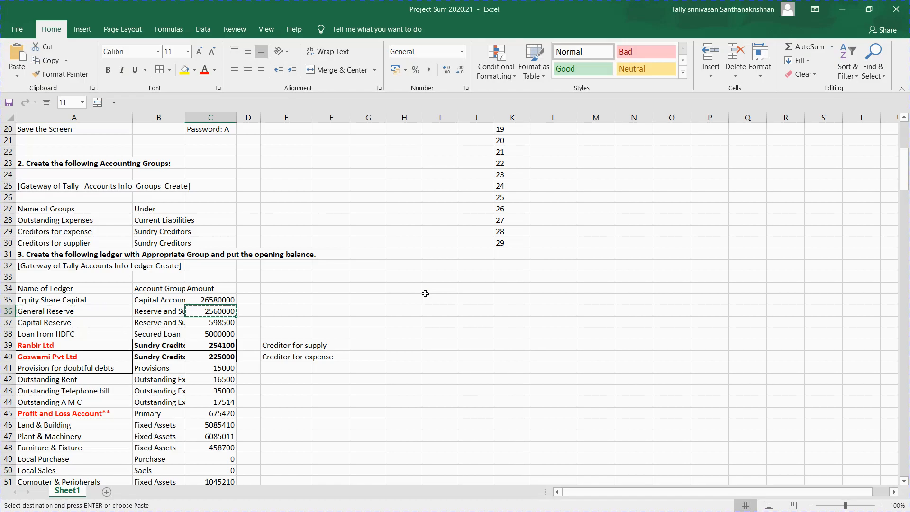
key("alt+Tab")
key("ctrl+alt+v")
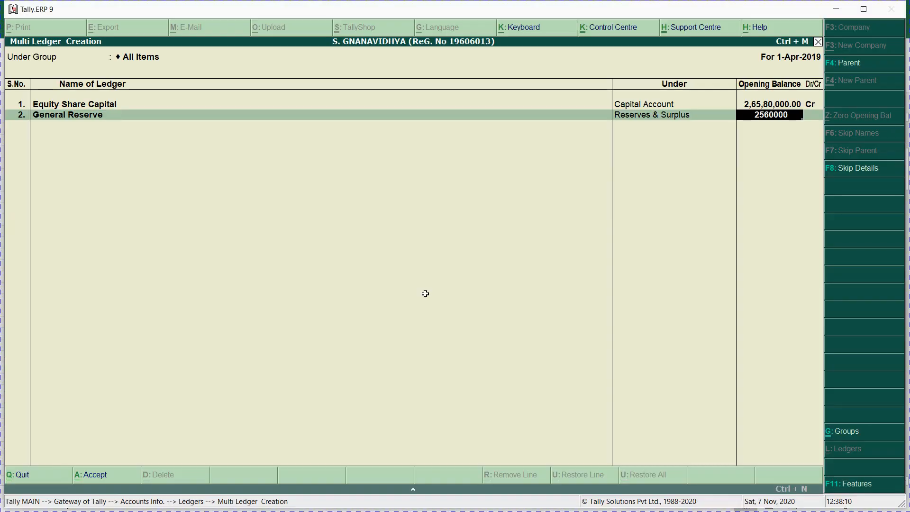
key("Return")
key("Return")
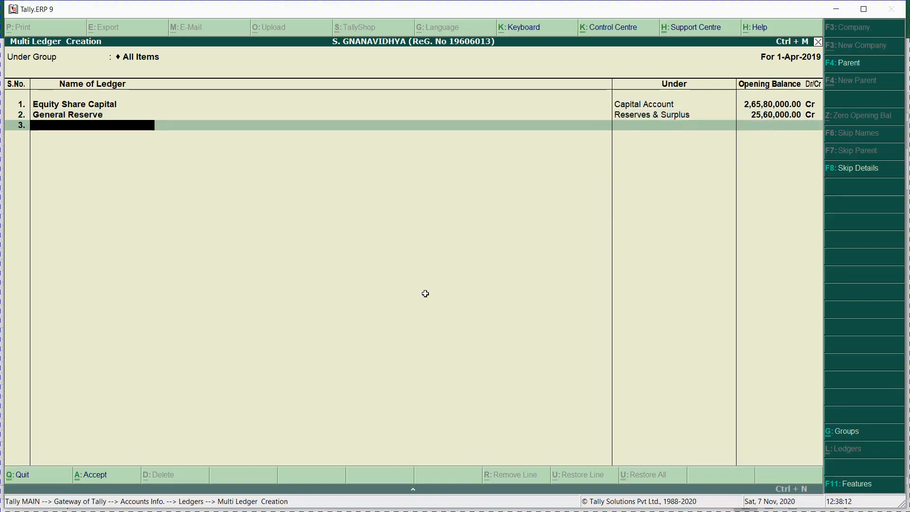
Step: Add Capital Reserve as the third ledger under Reserves & Surplus
key("alt+Tab")
key("Down")
key("Left")
key("Left")
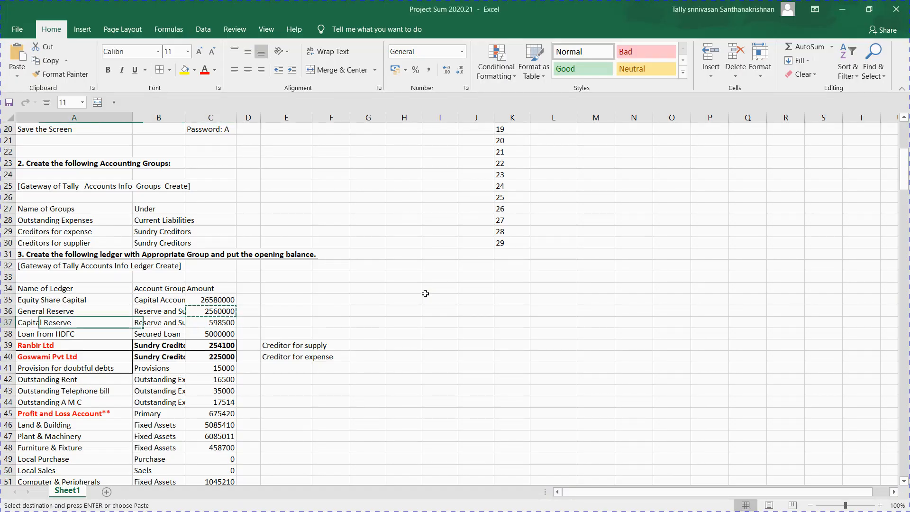
key("ctrl+c")
key("alt+Tab")
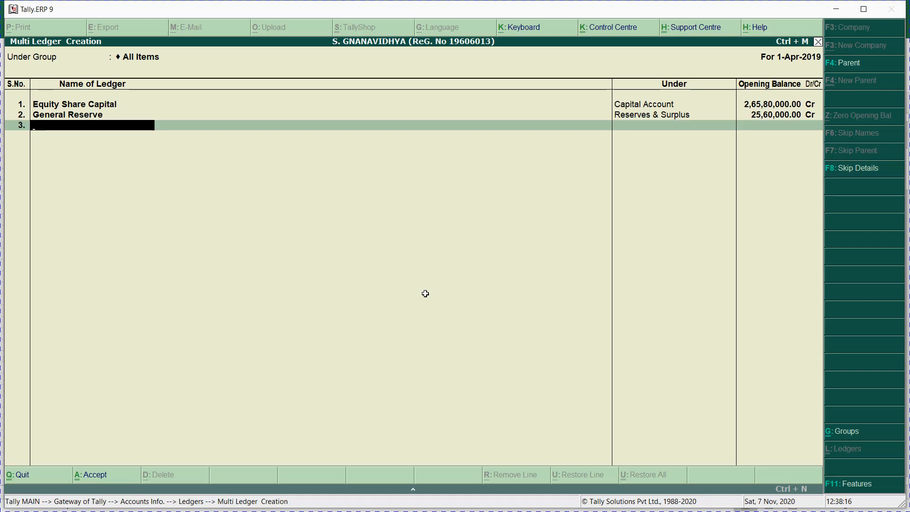
key("ctrl+alt+v")
key("Return")
type("Rese")
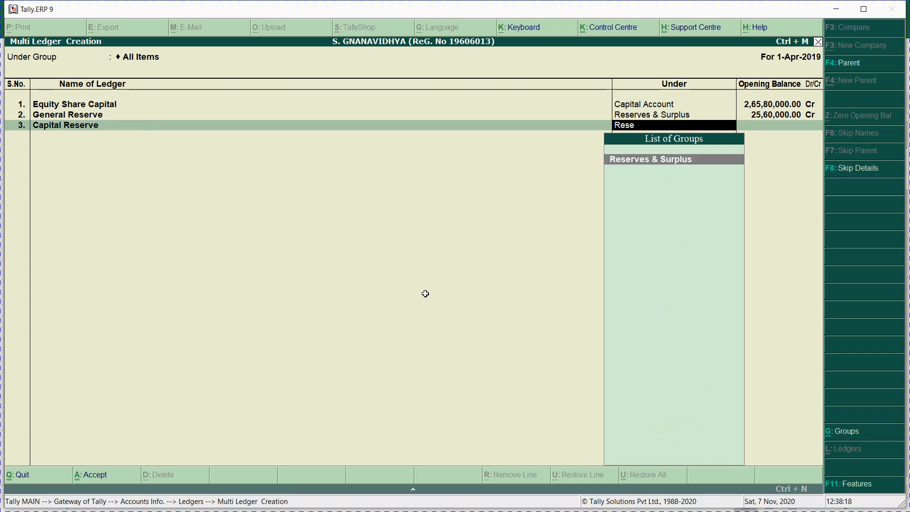
key("Return")
Step: Give Capital Reserve a 598500 Cr opening balance from cell C37
key("alt+Tab")
key("Right")
key("Right")
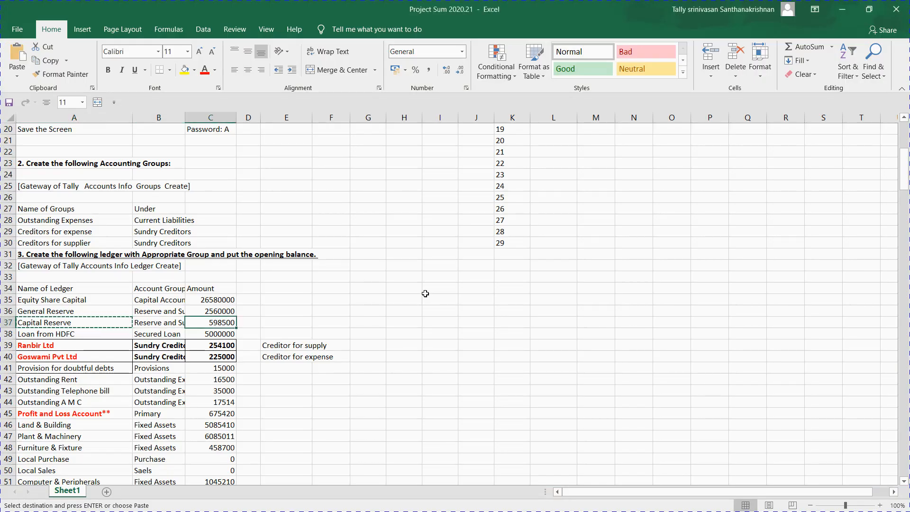
key("ctrl+c")
key("alt+Tab")
key("ctrl+alt+v")
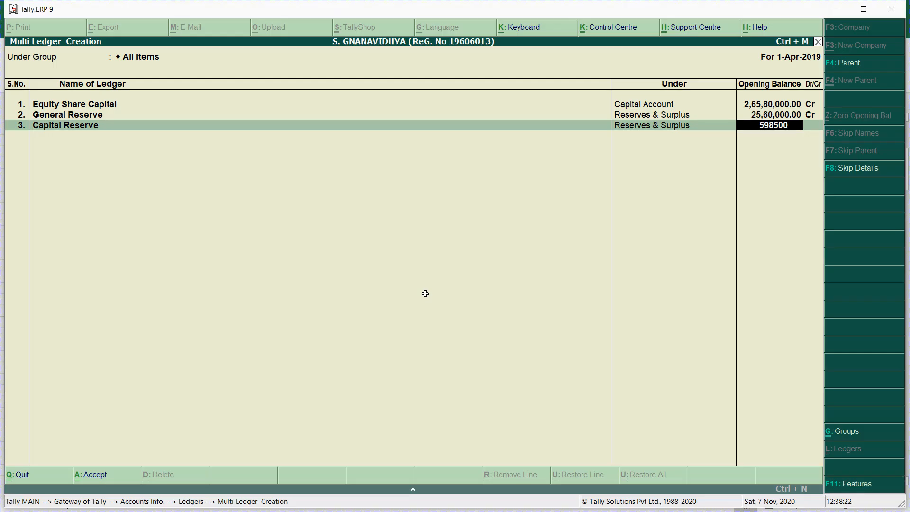
key("Return")
key("Return")
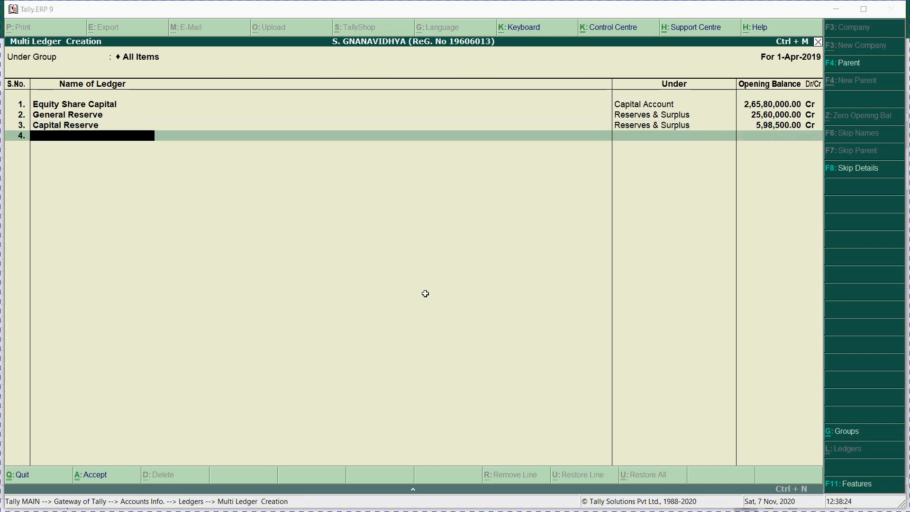
Step: Add Loan from HDFC as the fourth ledger under Loans (Liability)
key("alt+Tab")
key("Up")
key("Left")
key("Left")
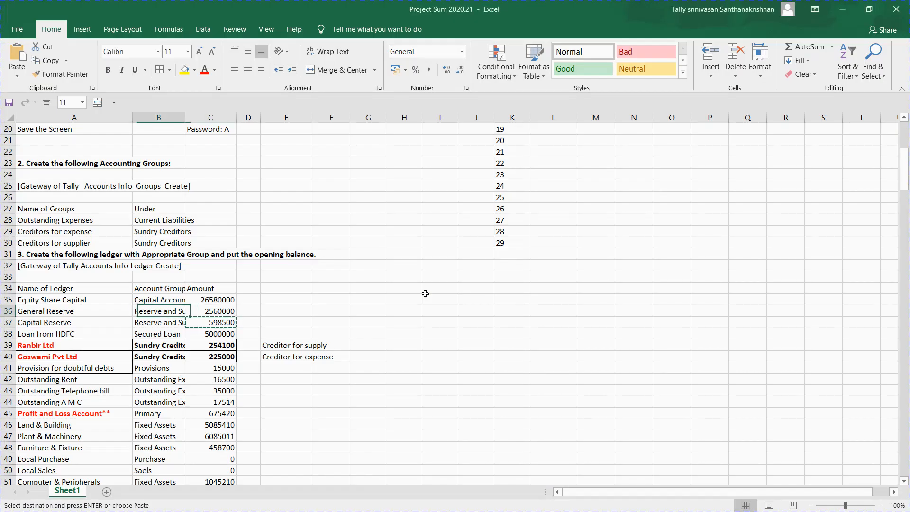
key("Up")
key("Up")
key("Up")
key("Down")
key("Down")
key("Down")
key("Down")
key("Down")
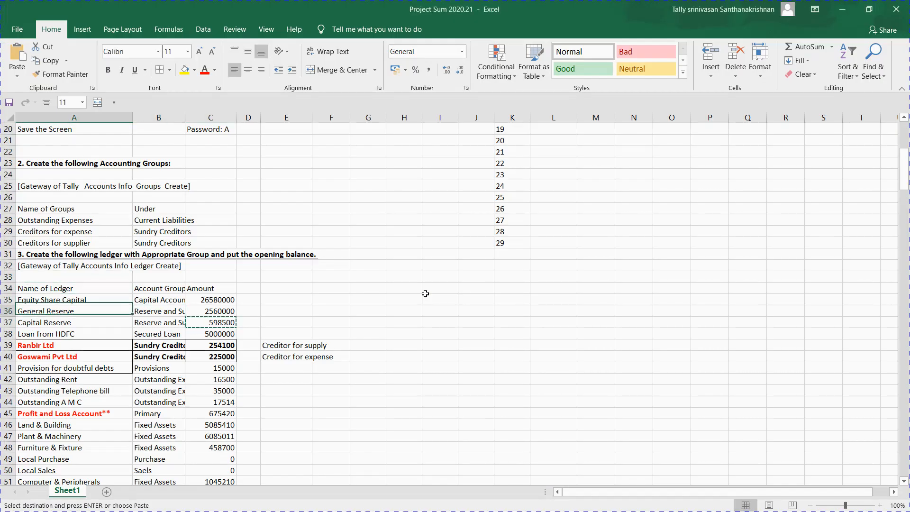
key("ctrl+c")
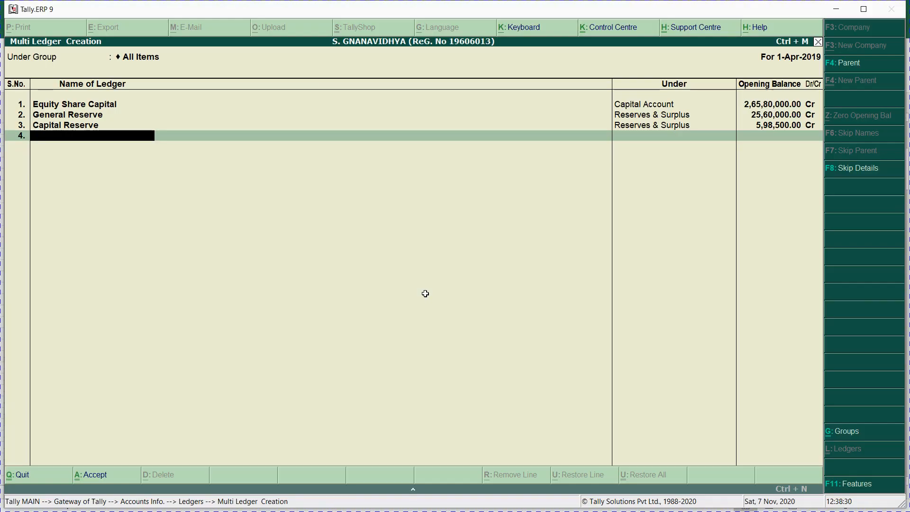
key("alt+Tab")
key("ctrl+alt+v")
key("Return")
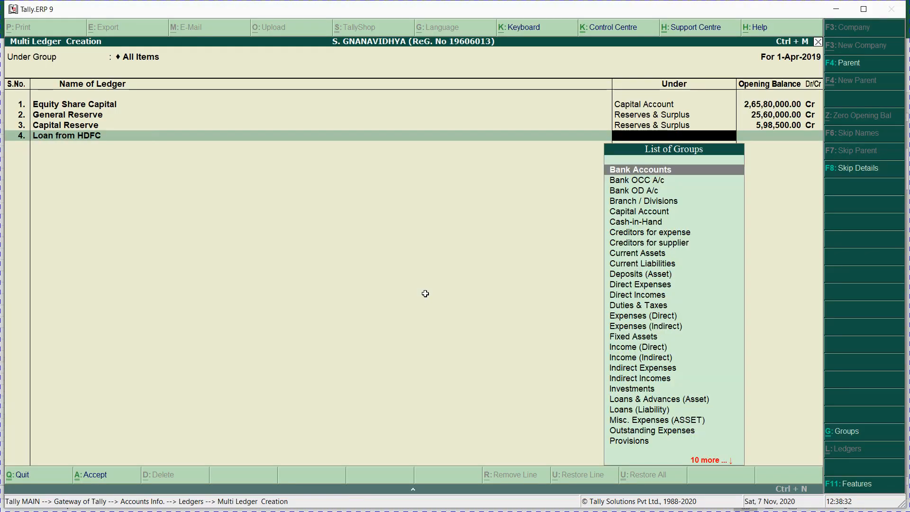
type("loa")
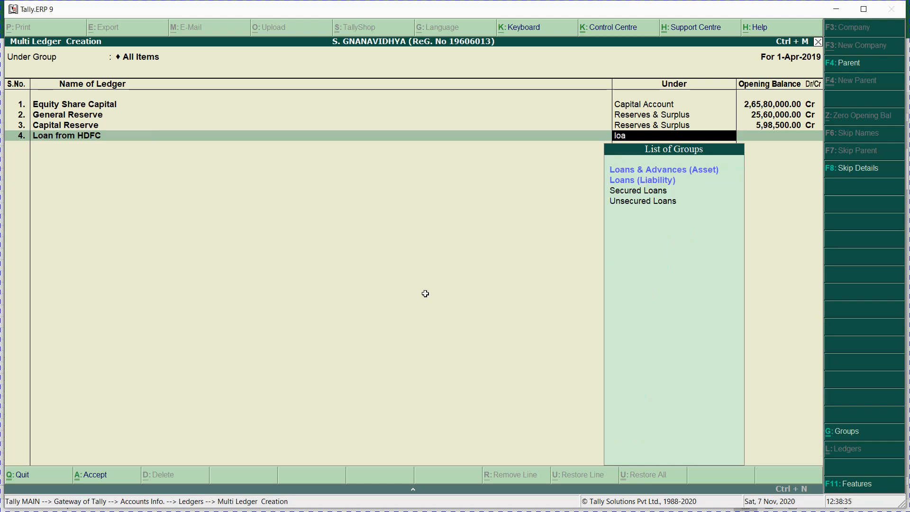
key("Down")
key("Return")
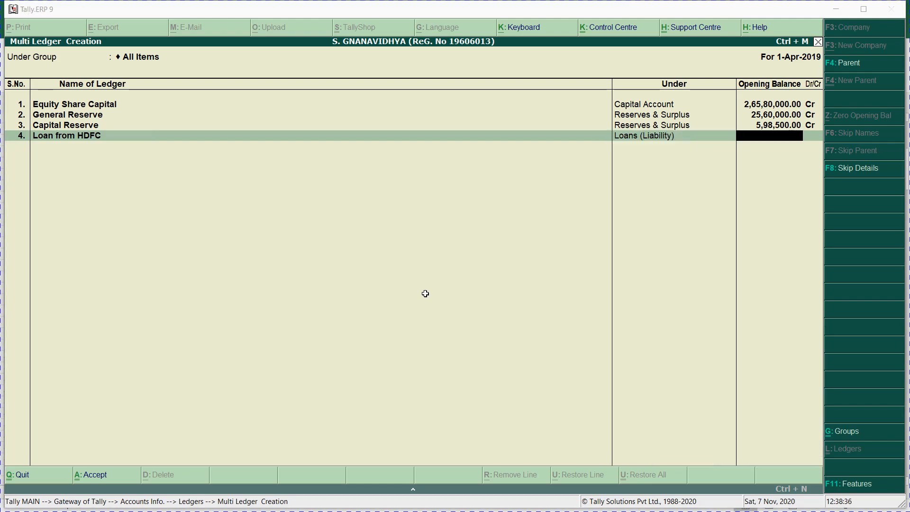
Step: Give Loan from HDFC a 5000000 Cr opening balance from cell C38
key("alt+Tab")
key("ctrl+c")
key("alt+Tab")
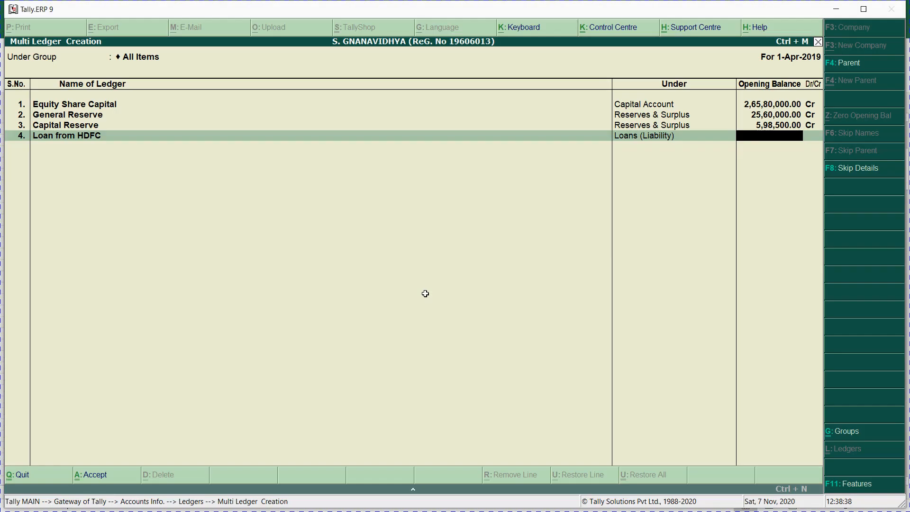
key("ctrl+alt+v")
key("Return")
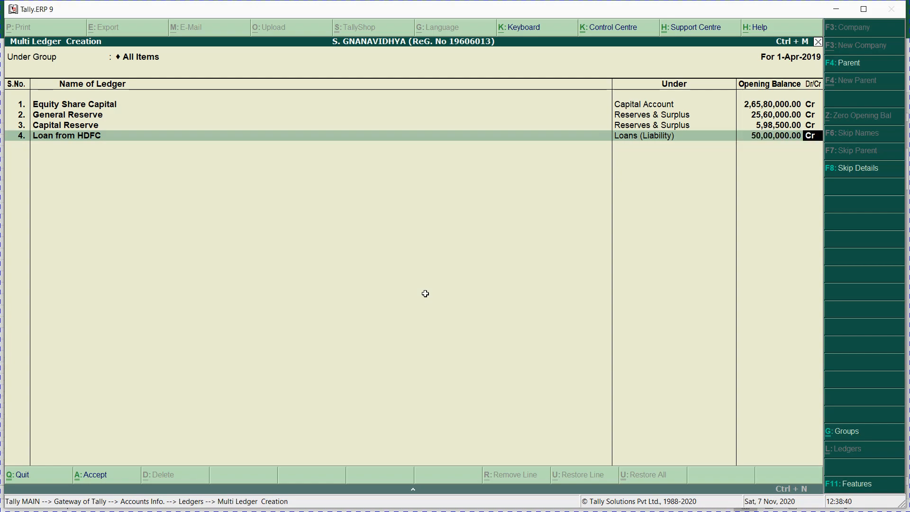
key("Return")
key("alt+Tab")
key("alt+Tab")
key("Down")
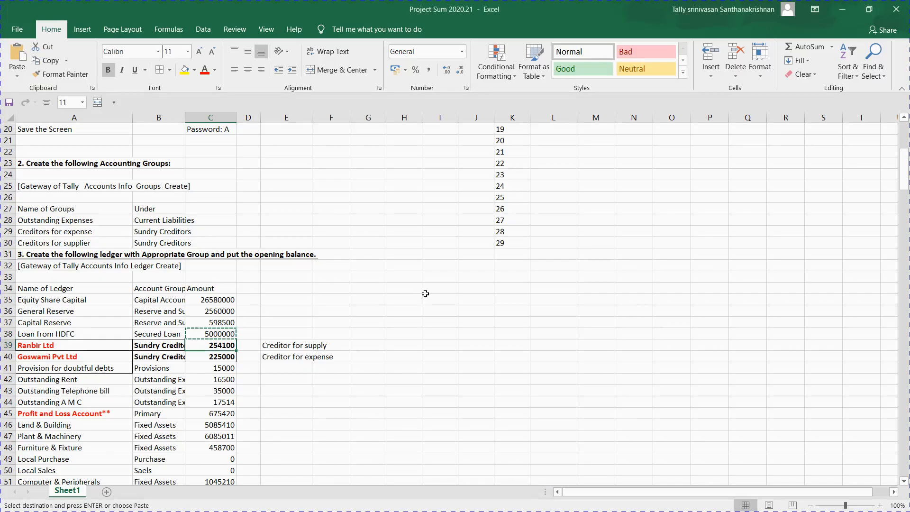
Step: Enter Provision for doubtful debts as the fifth ledger under Provisions
key("Left")
key("Left")
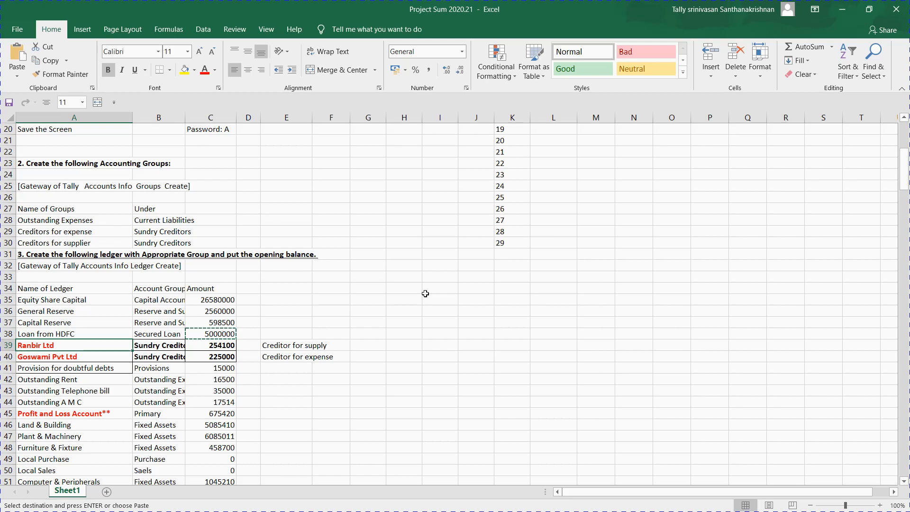
key("Down")
key("Down")
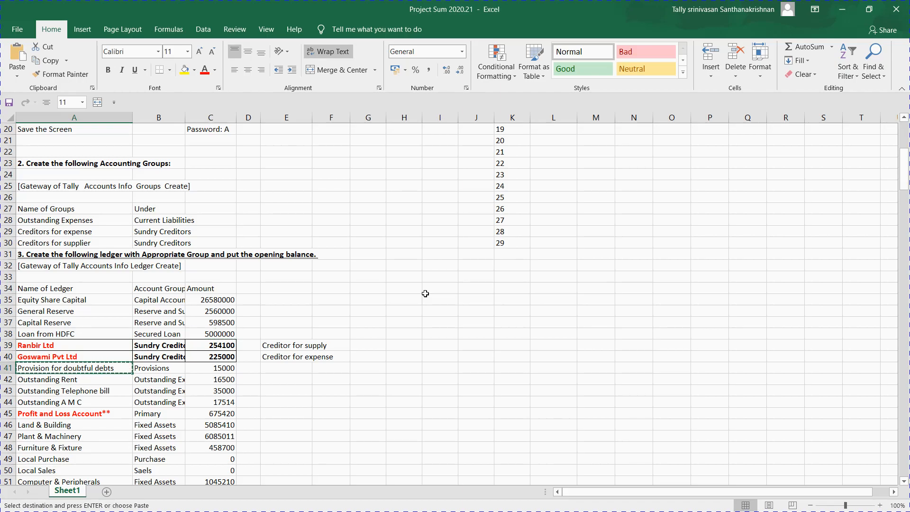
key("alt+Tab")
key("ctrl+alt+v")
key("Return")
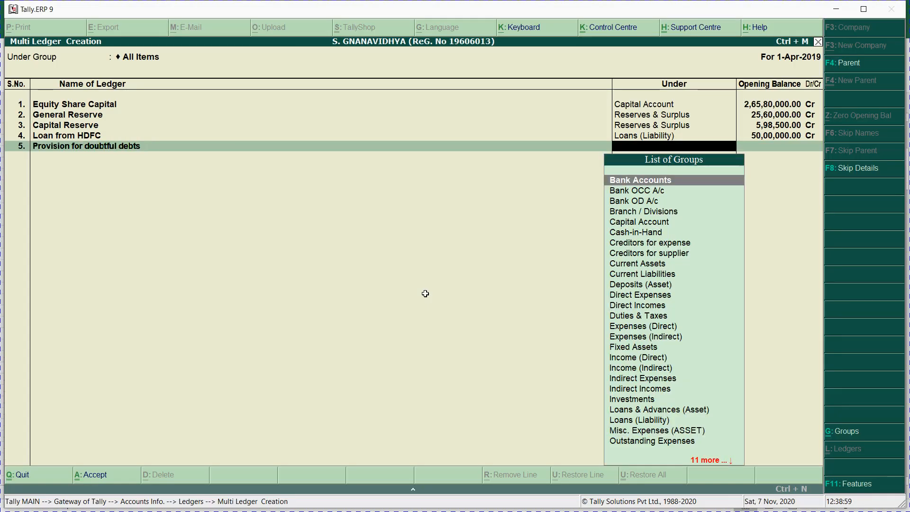
type("pro")
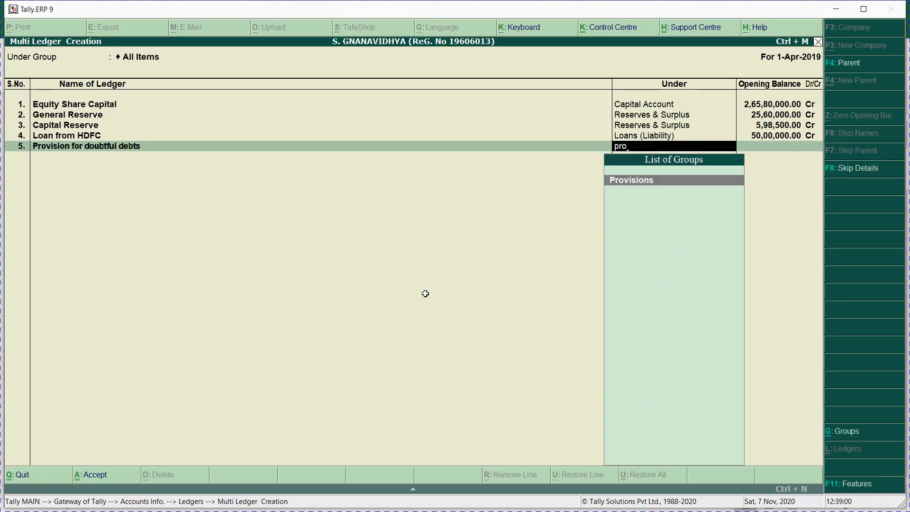
key("Return")
Step: Give Provision for doubtful debts a 15,000 Cr opening balance from cell C41
key("alt+Tab")
key("Right")
key("Right")
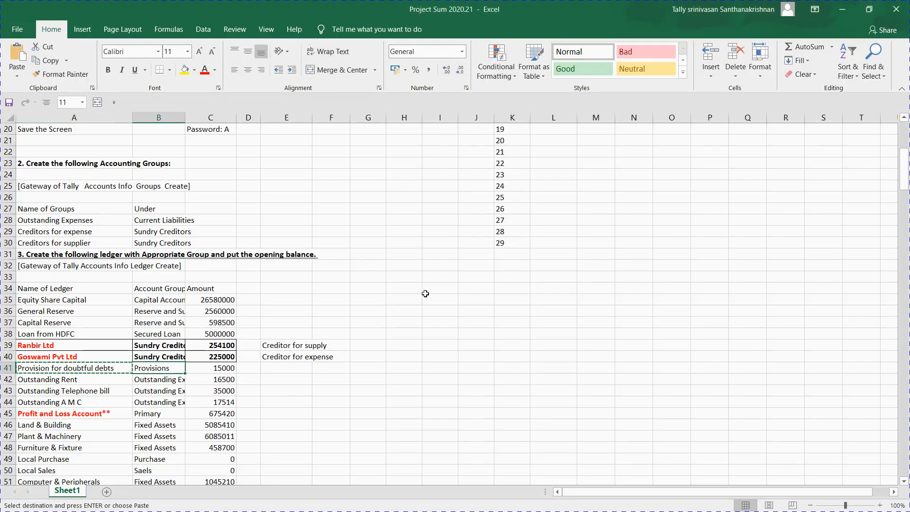
key("ctrl+c")
key("alt+Tab")
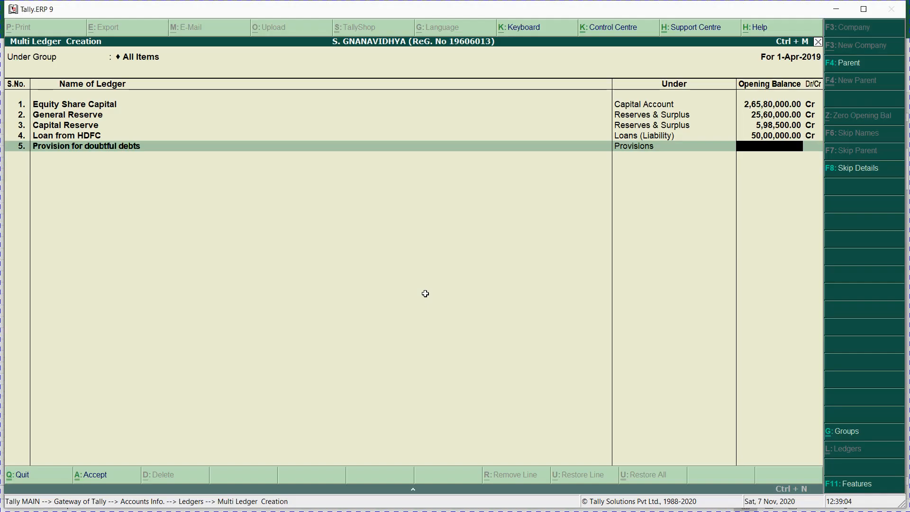
key("ctrl+alt+v")
key("Return")
key("Return")
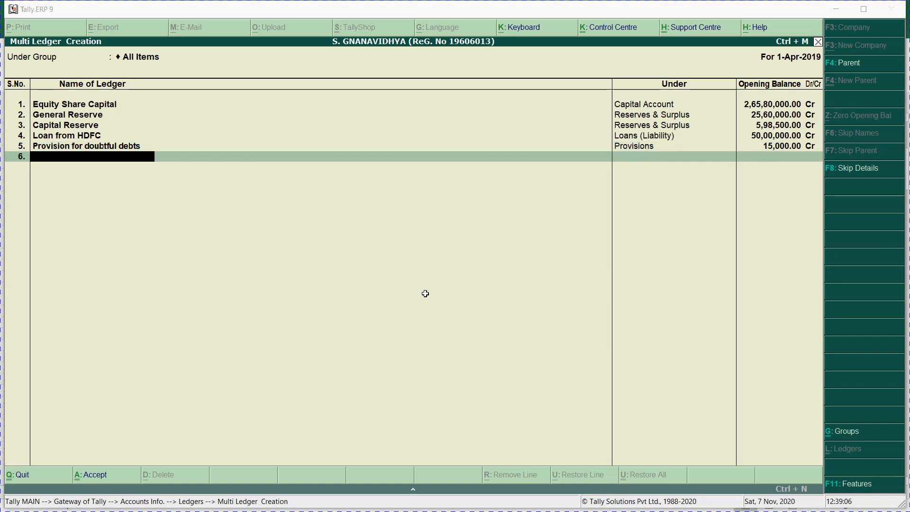
Step: Add Outstanding Rent from cell A42 as the sixth ledger name
key("alt+Tab")
key("Down")
key("Left")
key("Left")
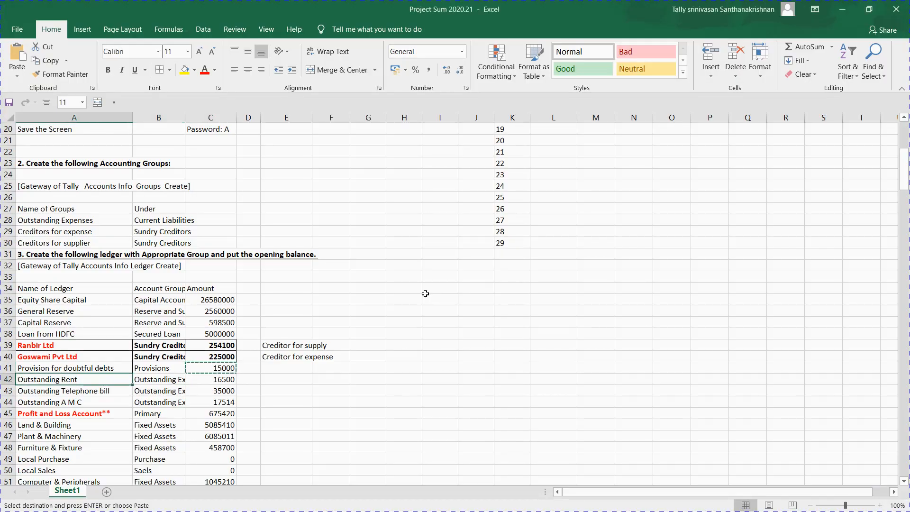
key("ctrl+c")
key("alt+Tab")
key("ctrl+alt+v")
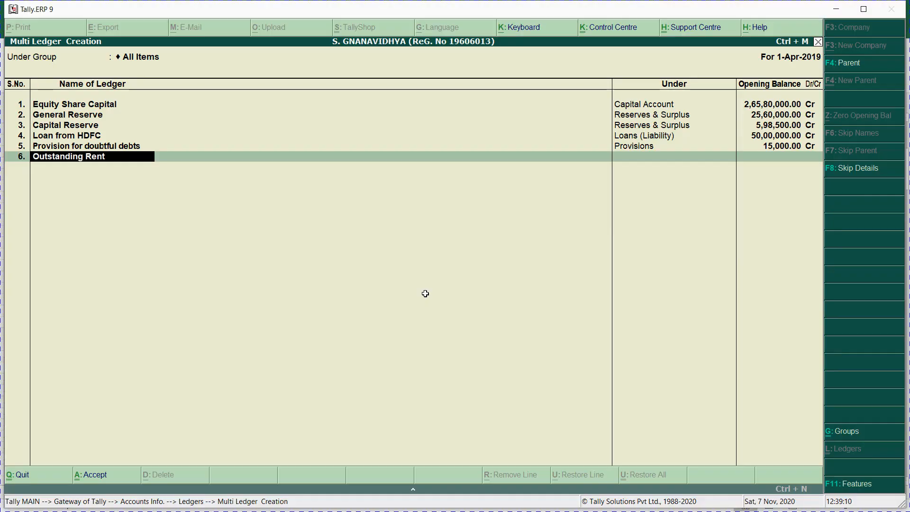
key("Return")
Step: Put Outstanding Rent under Outstanding Expenses with a 16,500 Cr opening balance
key("alt+Tab")
key("Right")
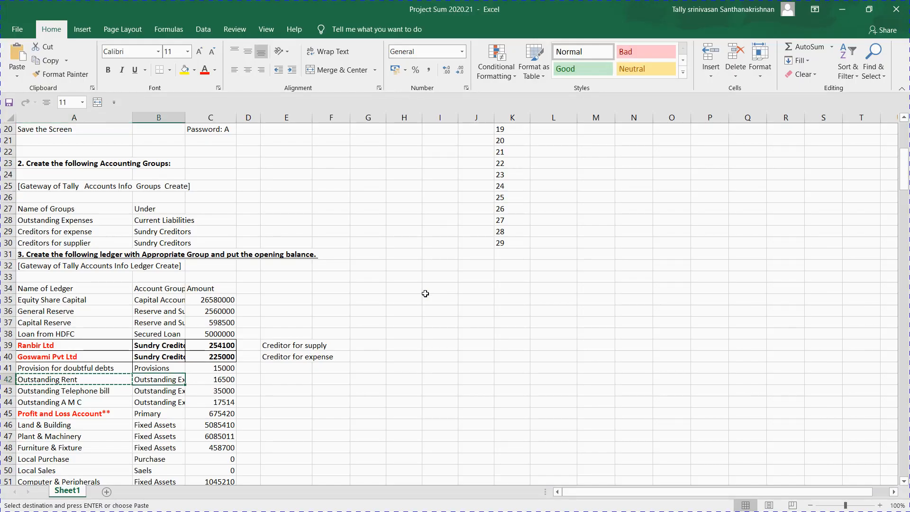
key("Right")
key("ctrl+c")
key("alt+Tab")
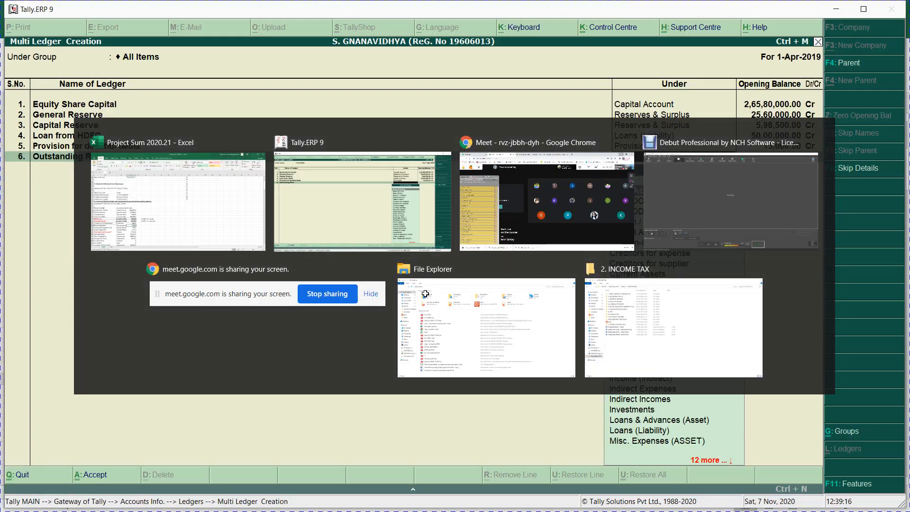
type("Out")
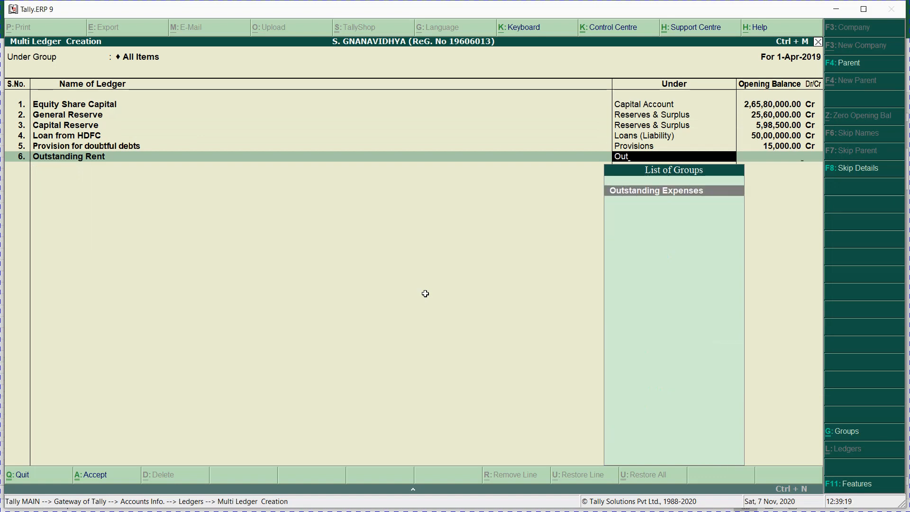
key("Return")
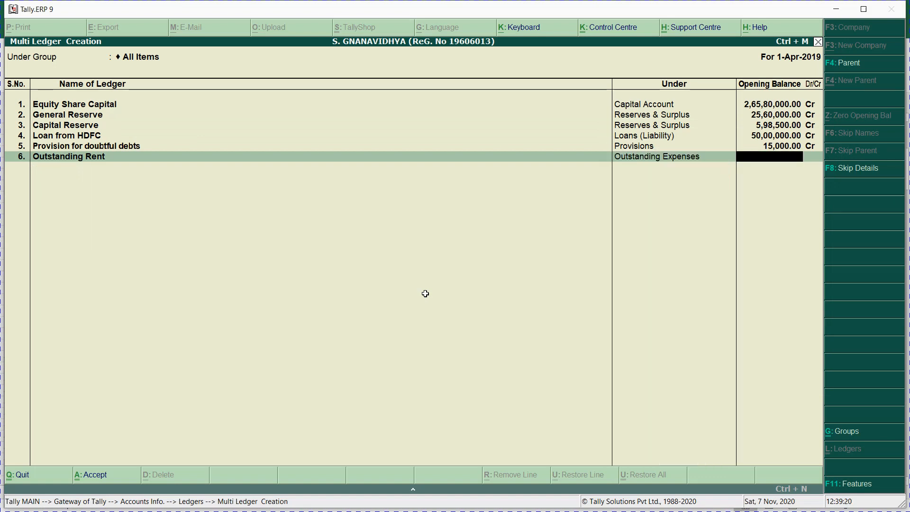
type("16,500")
key("Return")
key("Return")
key("Return")
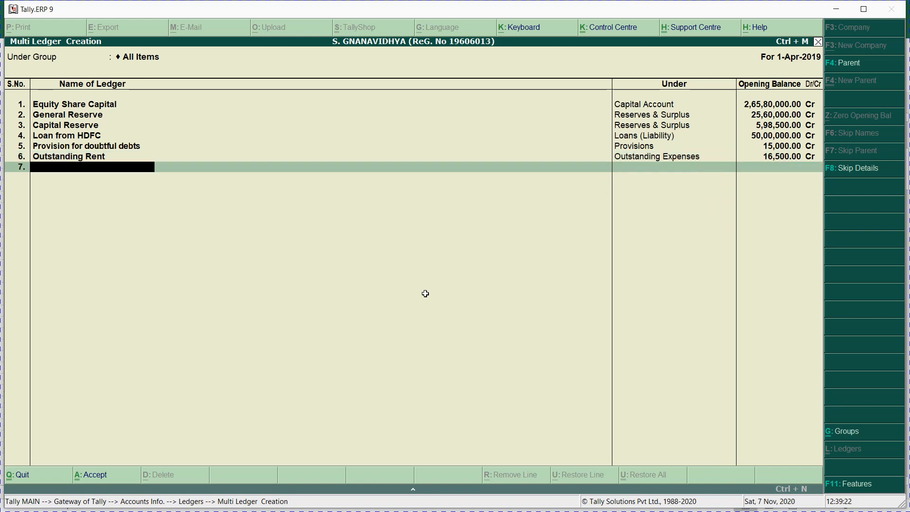
key("Escape")
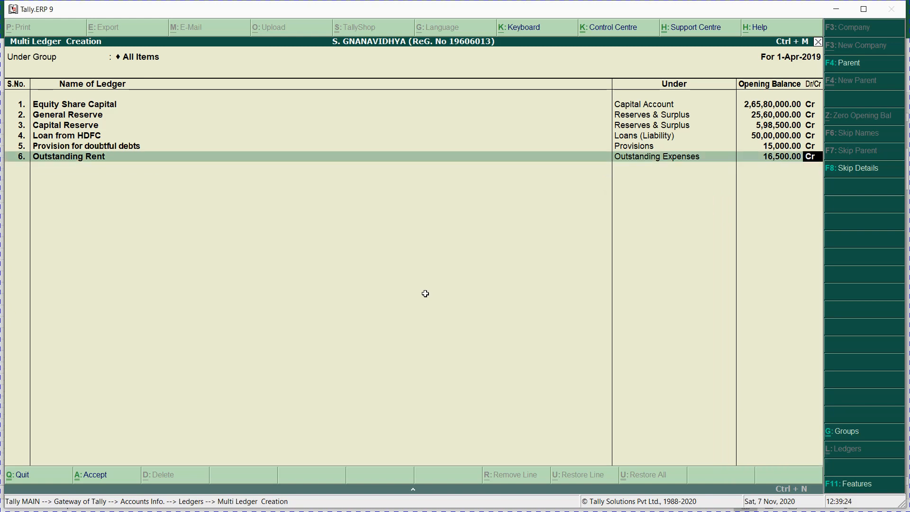
key("Return")
Step: Add Outstanding Telephone bill as the seventh ledger under Outstanding Expenses
key("alt+Tab")
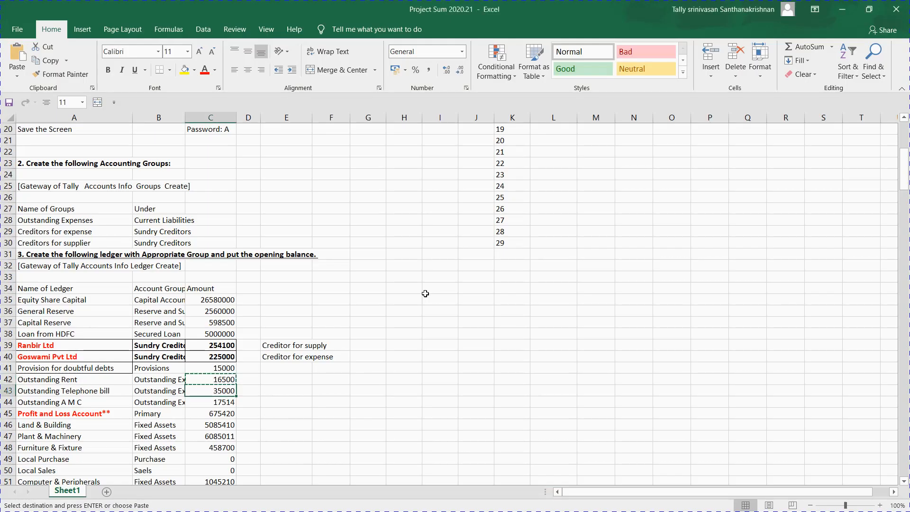
key("Left")
key("Left")
key("ctrl+c")
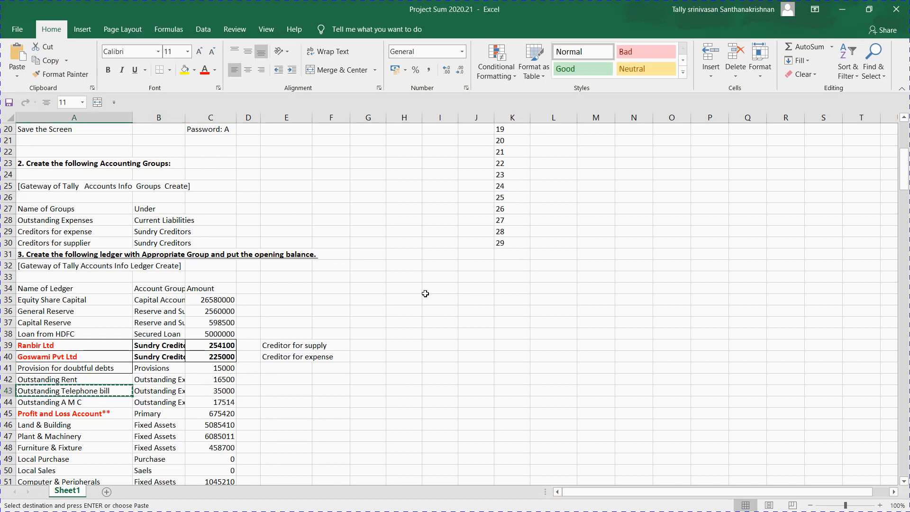
key("alt+Tab")
key("ctrl+alt+v")
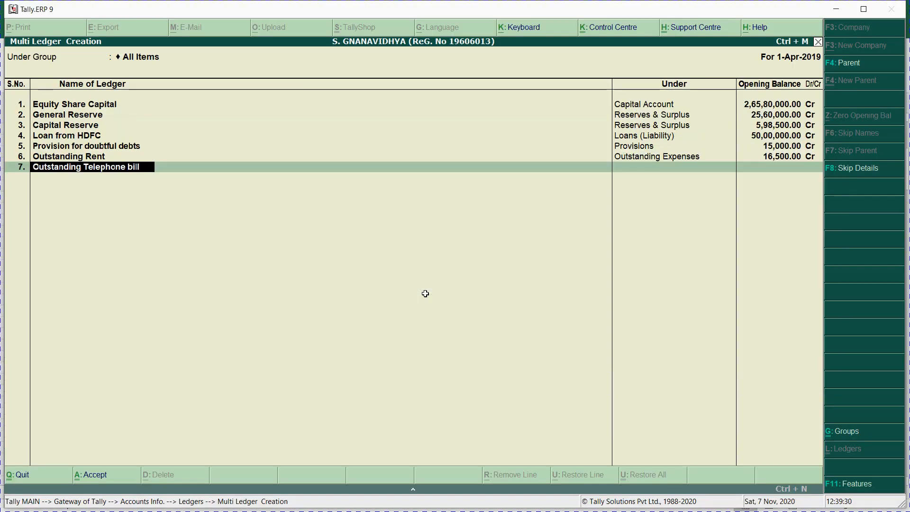
key("Return")
key("alt+Tab")
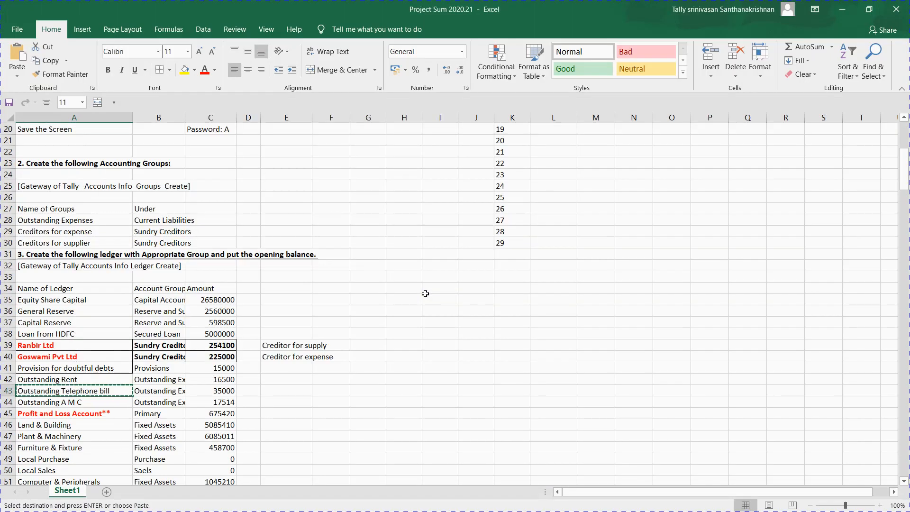
key("alt+Tab")
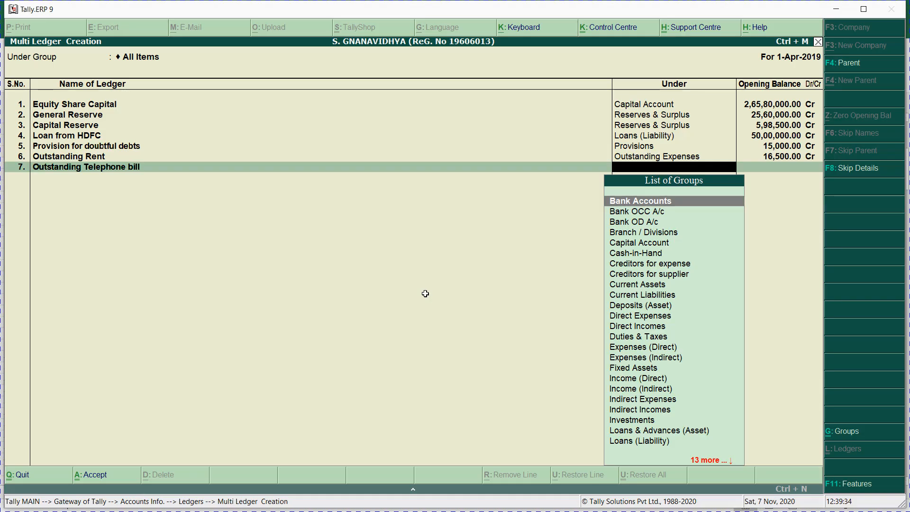
type("Out")
key("Return")
Step: Give Outstanding Telephone bill a 35,000 Cr opening balance and save the ledgers
key("alt+Tab")
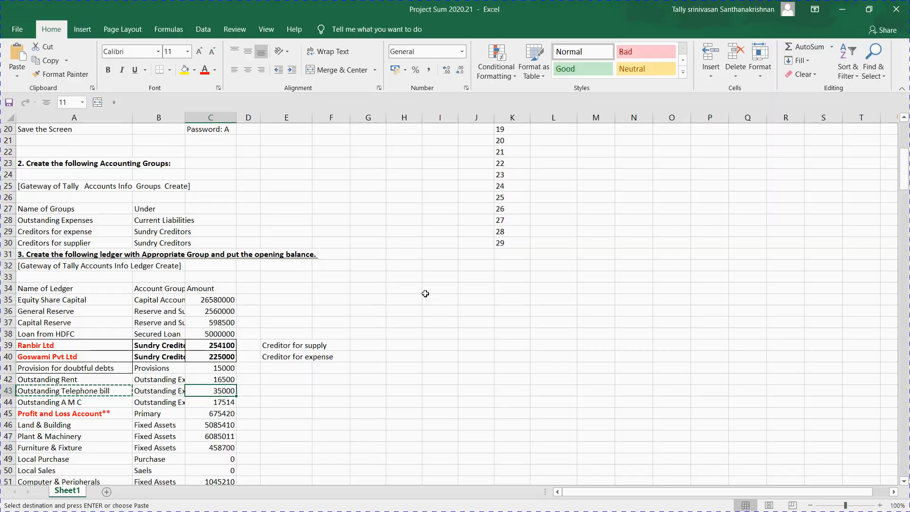
key("alt+Tab")
type("35,000")
key("Return")
key("Return")
key("Return")
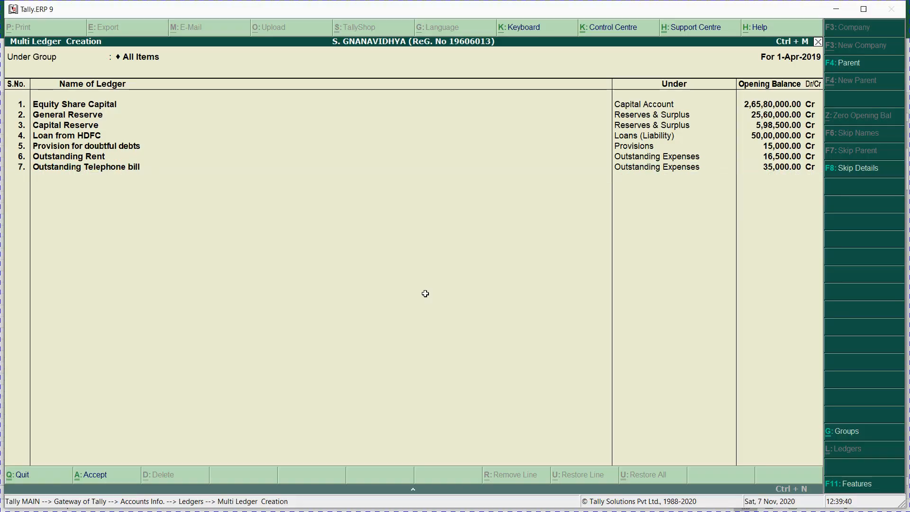
key("Return")
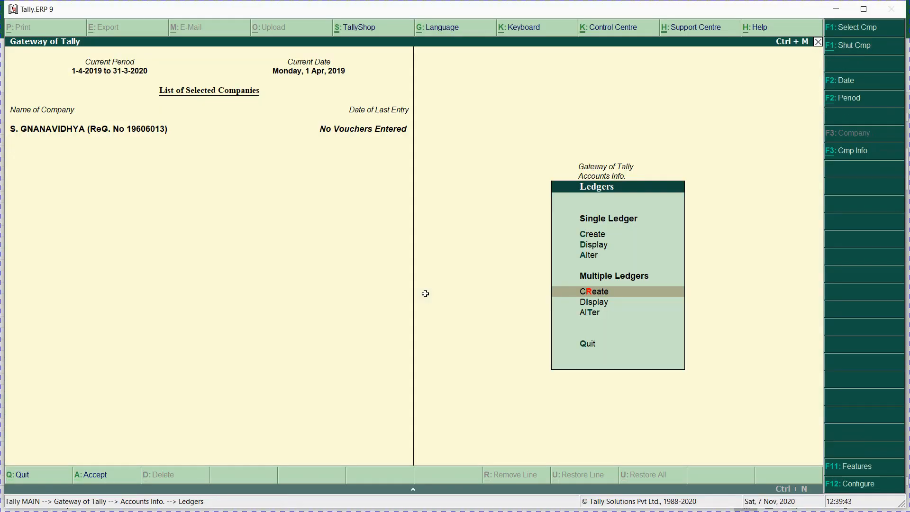
Step: Start a new Multiple Ledgers batch with Outstanding A M C as the first name
key("Return")
key("Return")
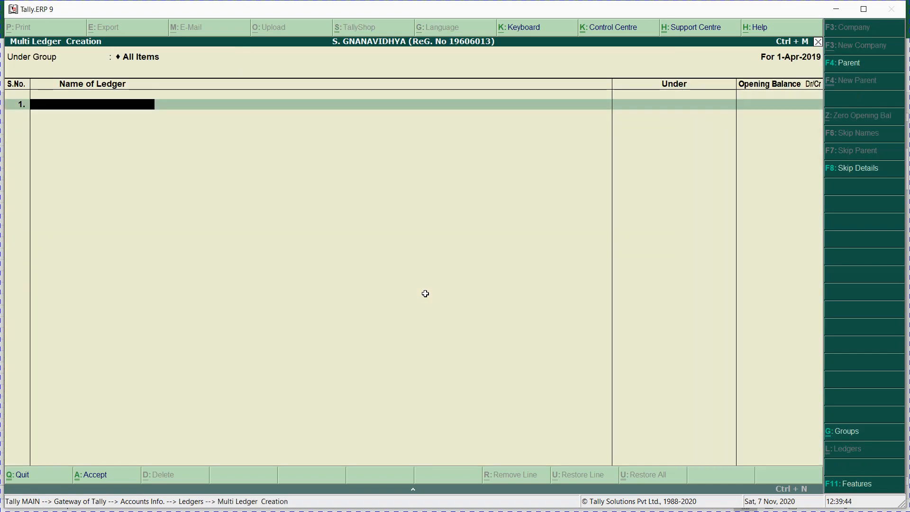
key("alt+Tab")
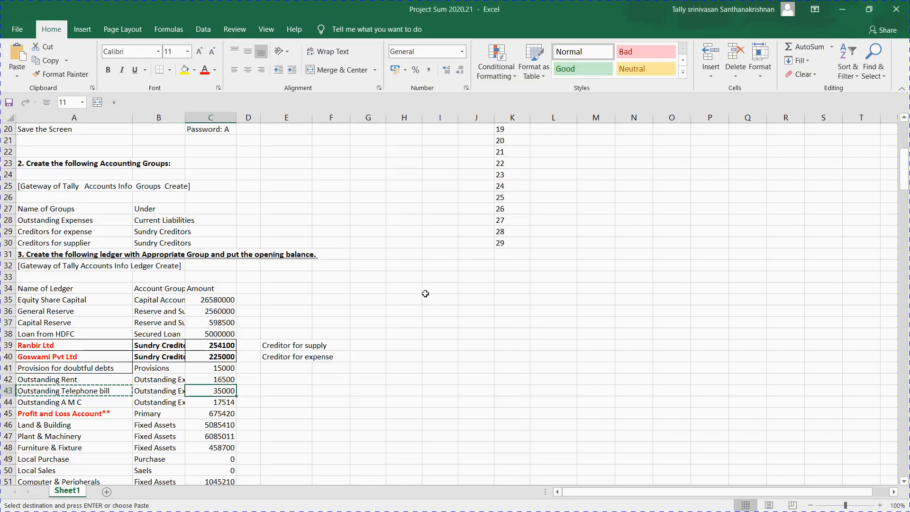
key("Down")
key("Left")
key("Left")
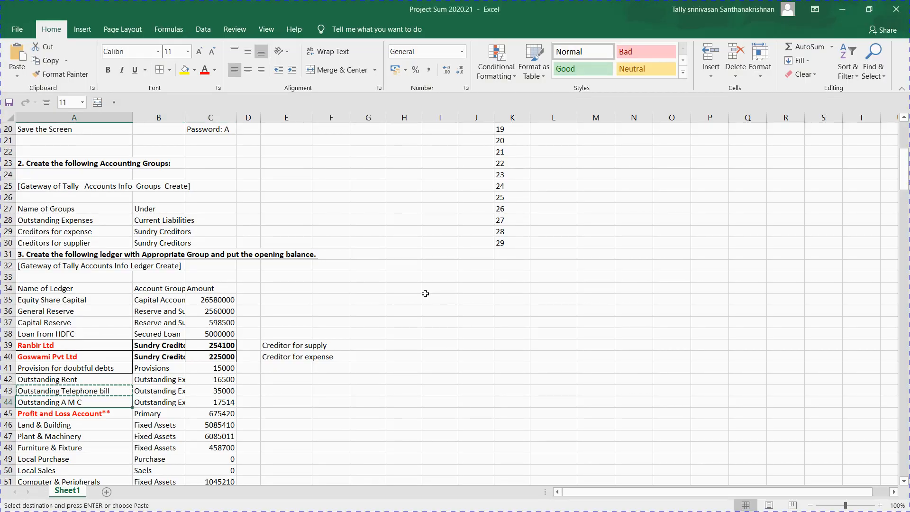
left_click(425, 292, "ctrl")
key("alt")
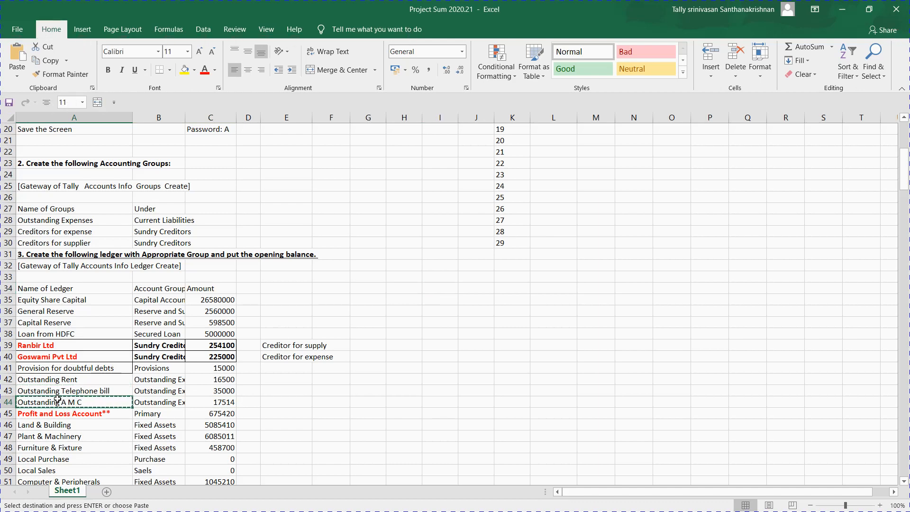
key("alt+Tab")
key("Return")
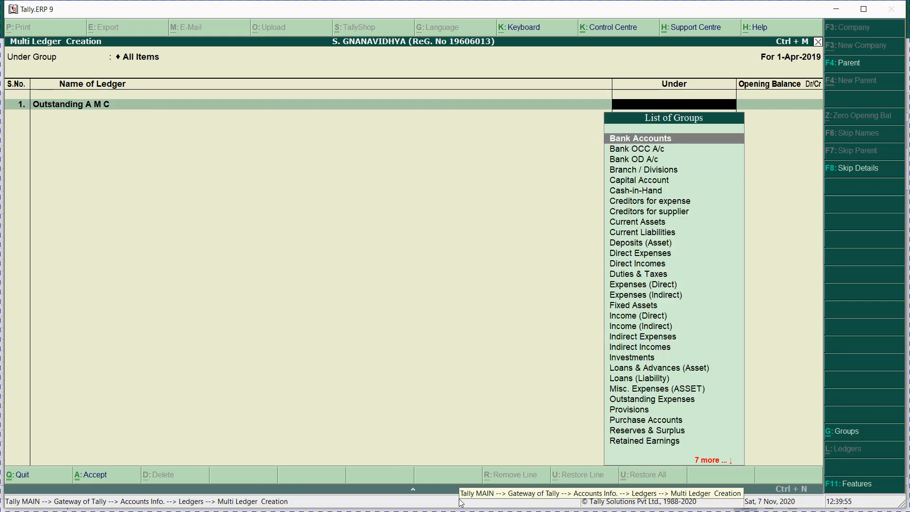
Step: Place Outstanding A M C under Outstanding Expenses and widen Excel column B to check groups
key("alt+Tab")
key("alt+Tab")
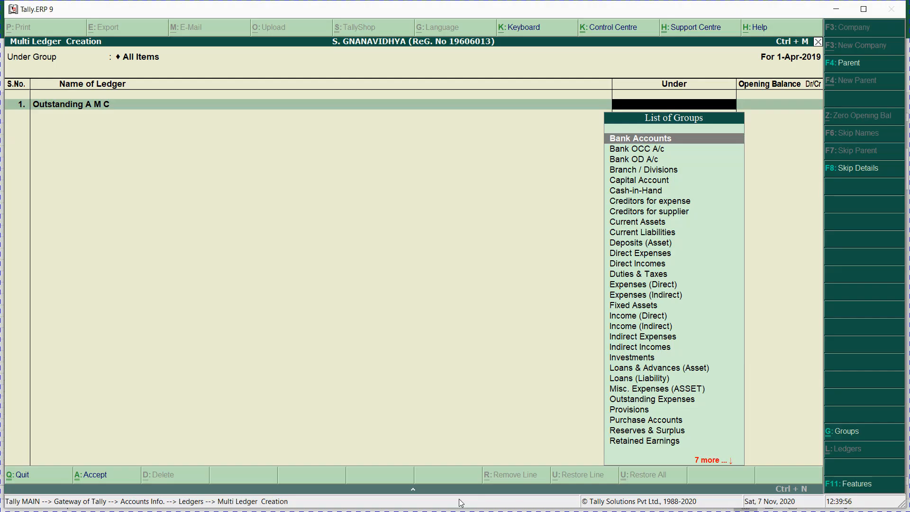
type("Out")
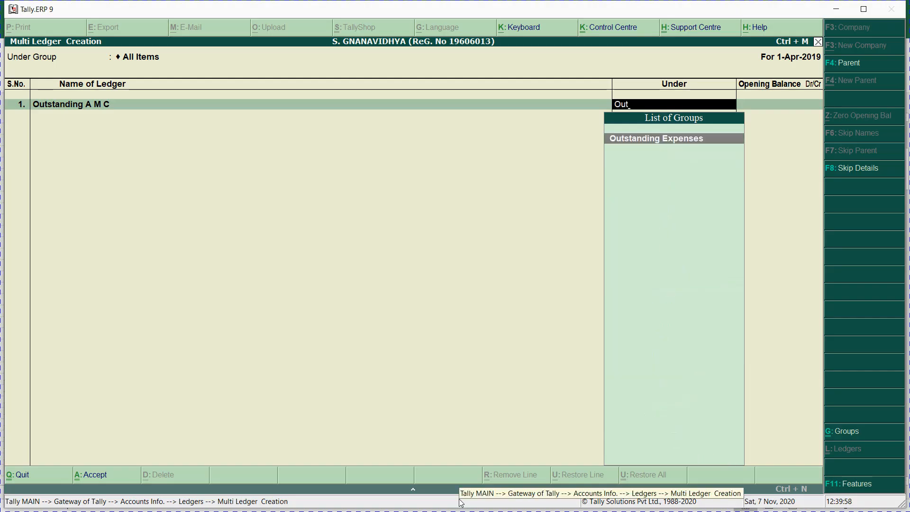
key("Return")
key("alt+Tab")
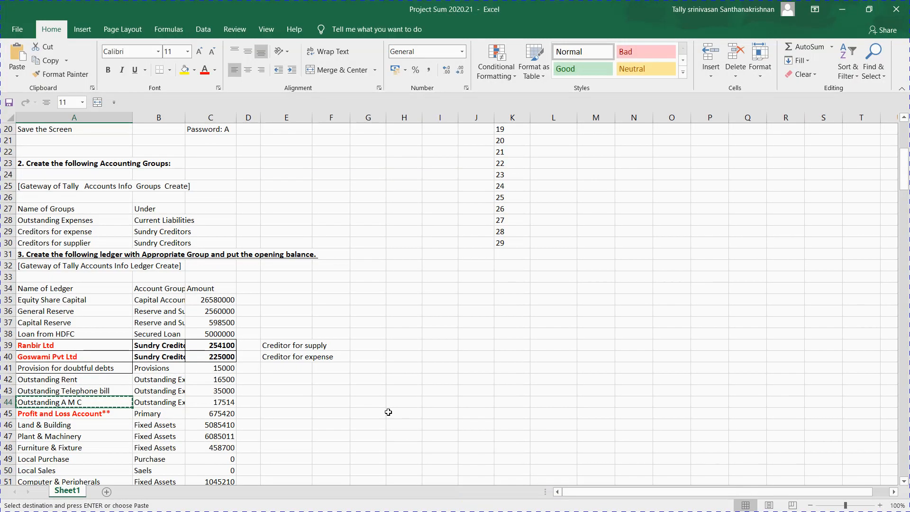
left_click(155, 402)
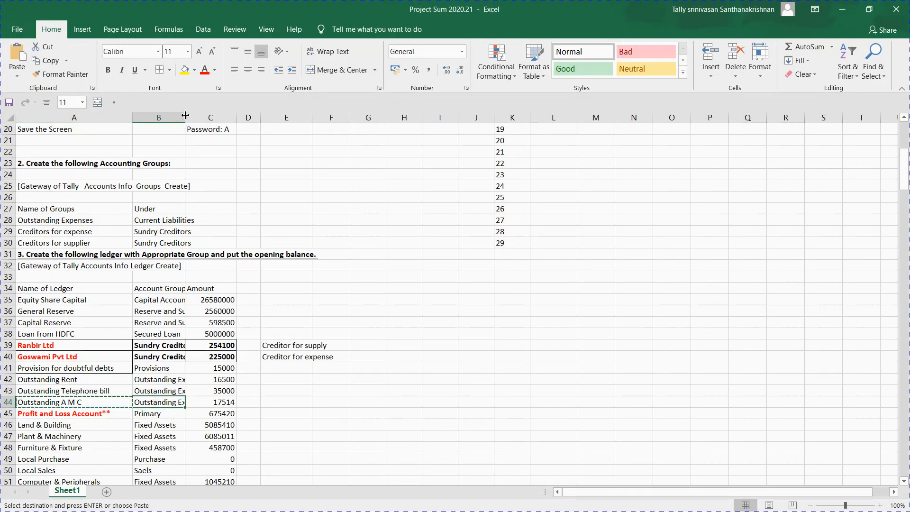
left_click_drag(185, 115, 199, 118)
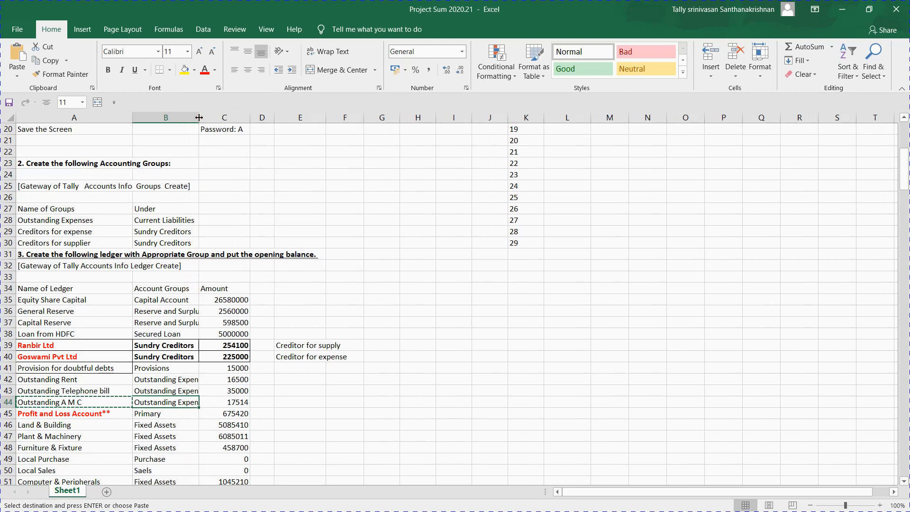
left_click(139, 379)
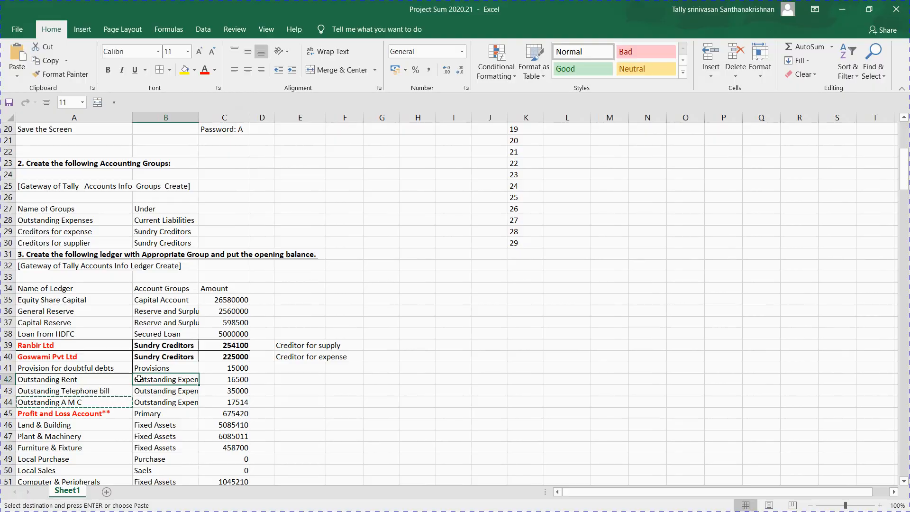
key("alt+Tab")
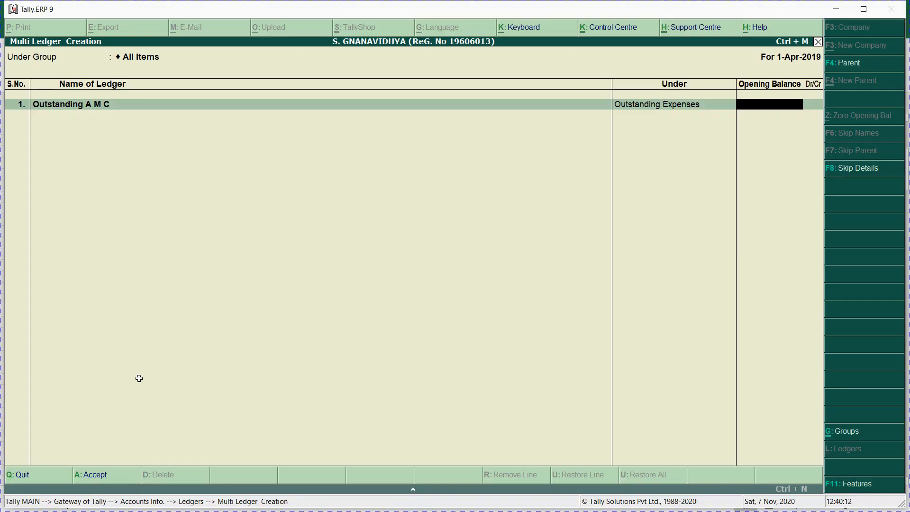
Step: Inspect the Outstanding Expenses group in alteration, then return to the ledger row
key("BackSpace")
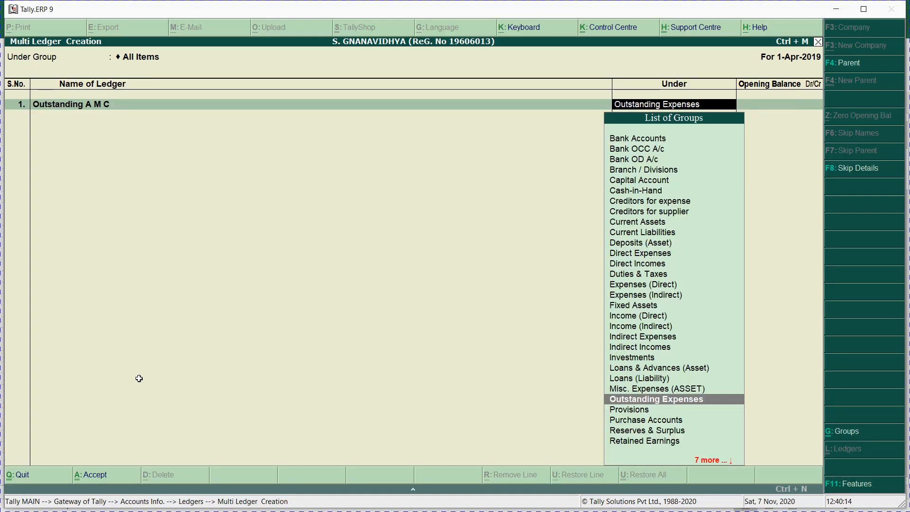
key("ctrl+Return")
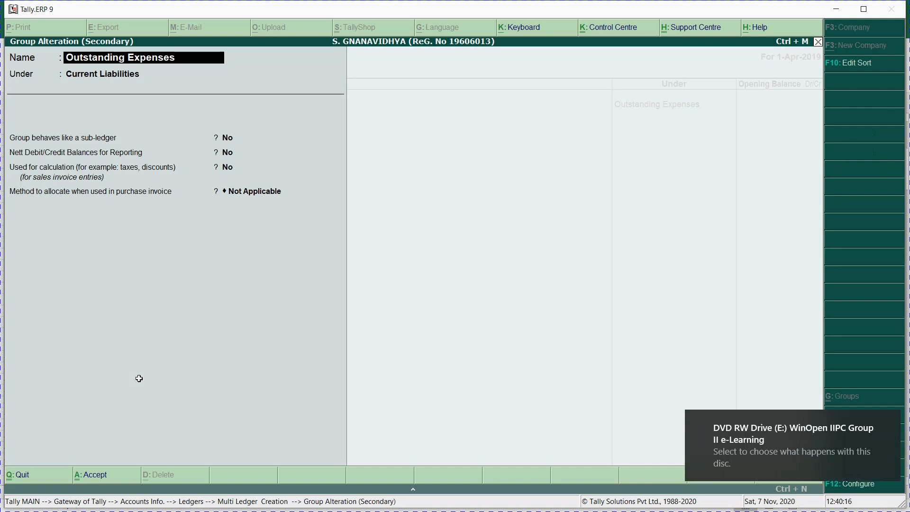
key("Escape")
key("Return")
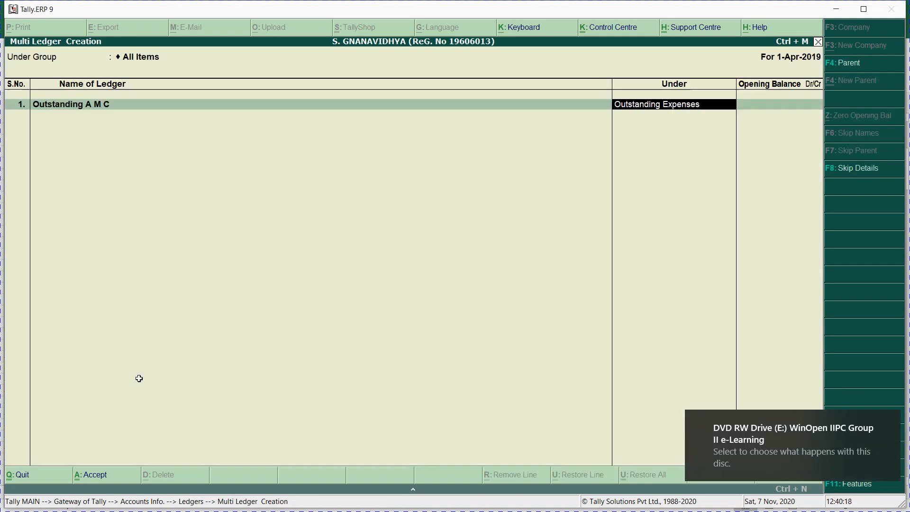
key("Return")
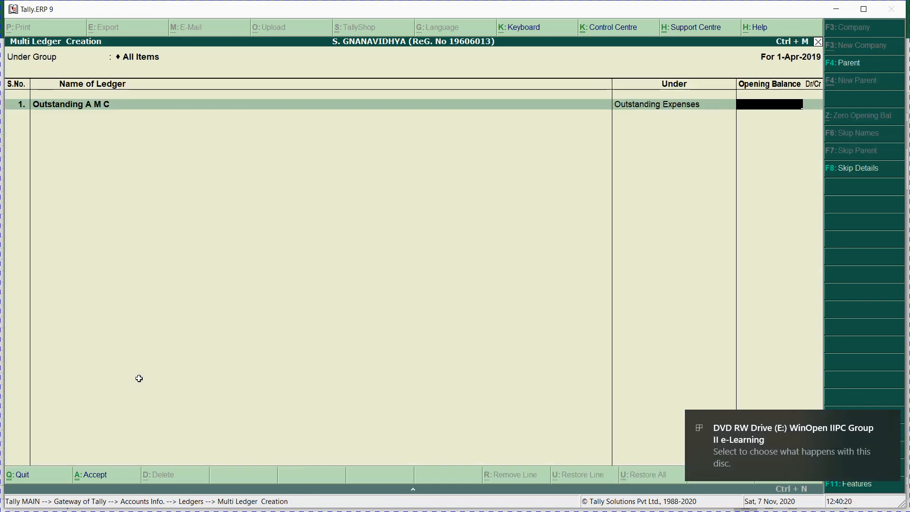
Step: Give Outstanding A M C a 16,500 Cr opening balance, matching cell C42
key("alt+Tab")
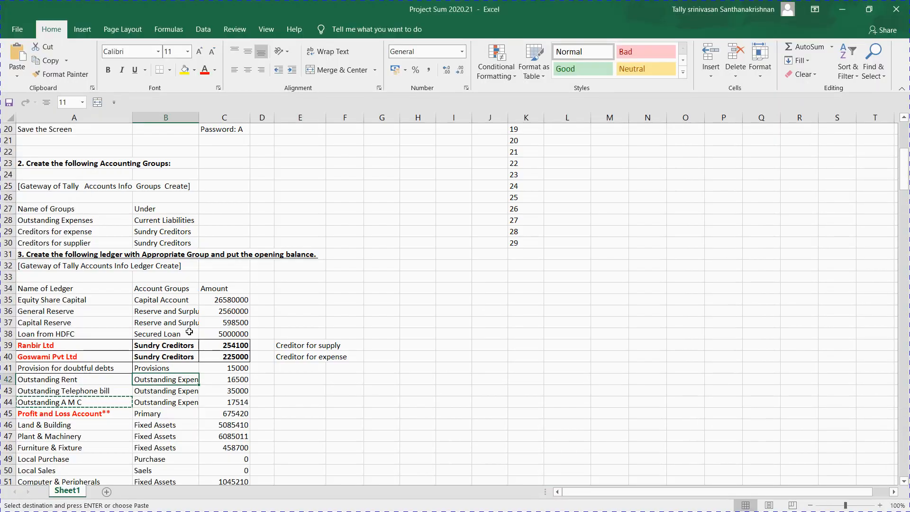
left_click(241, 380)
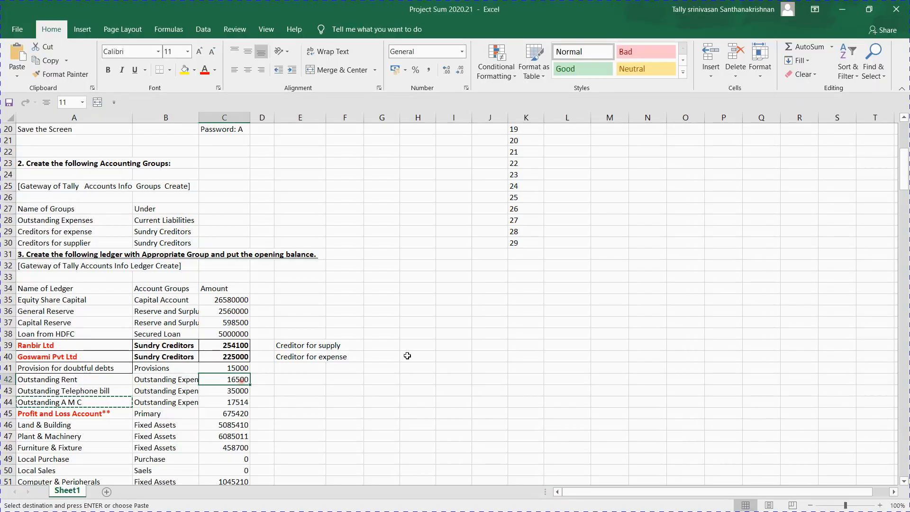
key("alt+Tab")
type("16500")
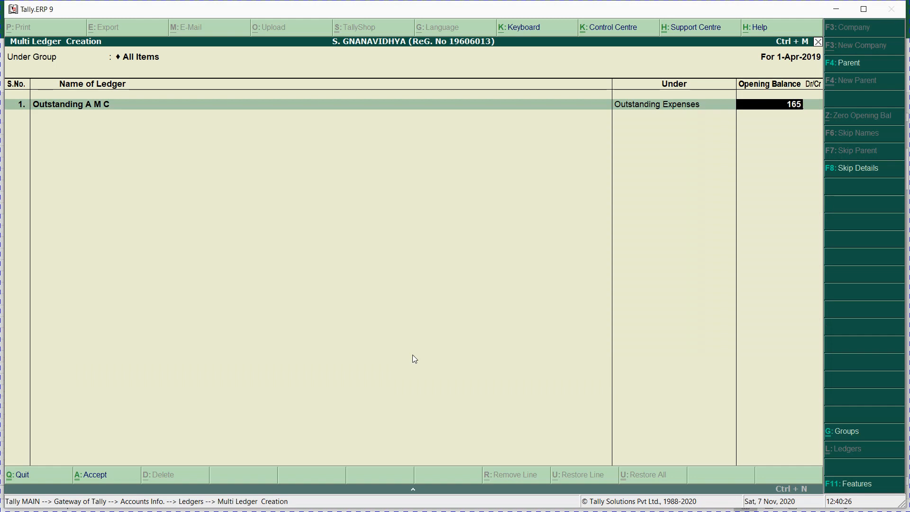
key("Return")
key("Return")
key("Return")
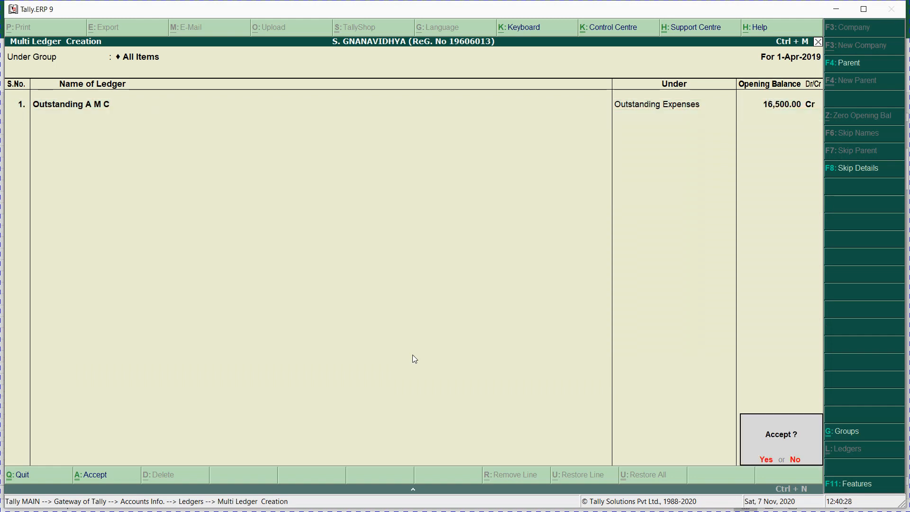
key("Escape")
key("Return")
Step: Enter Outstanding Telephone bill from cell A43 as the second ledger name
key("alt+Tab")
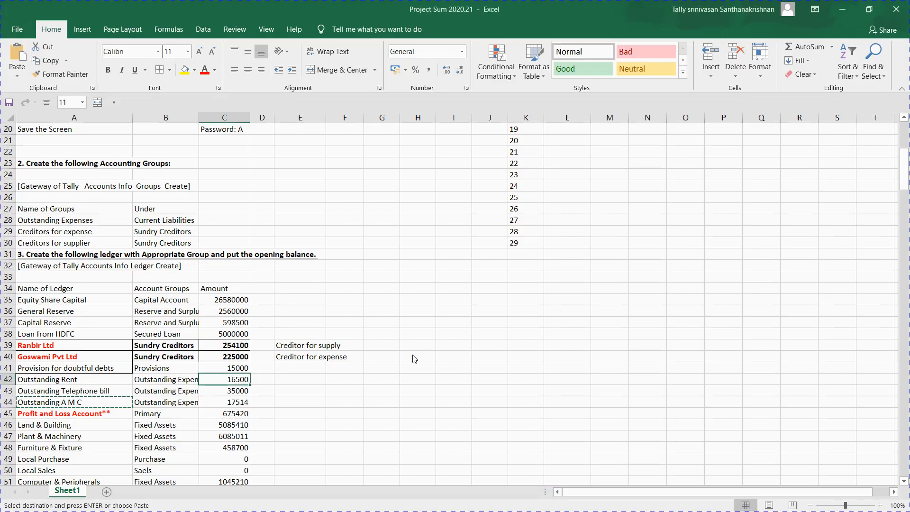
key("Down")
key("Left")
key("Left")
key("ctrl+c")
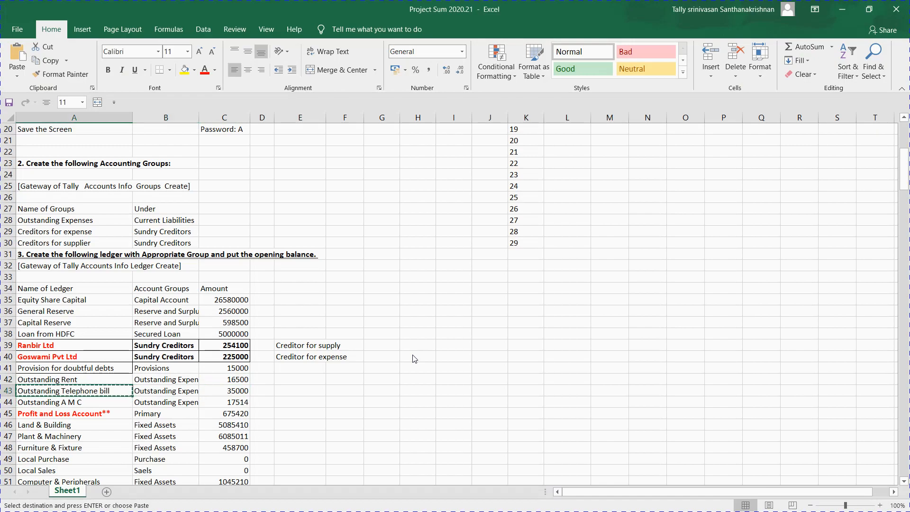
key("alt+Tab")
key("ctrl+alt+v")
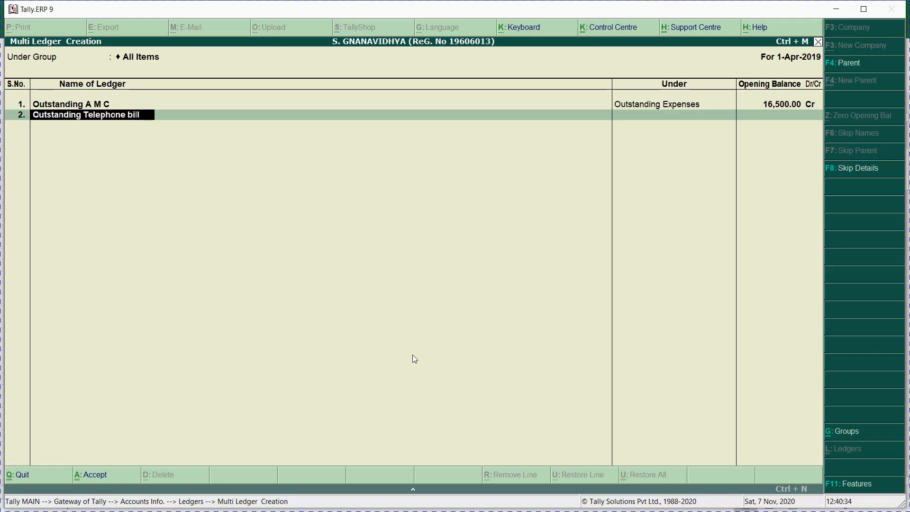
Step: Clear the duplicate-name error row and cancel the pending copy in the task sheet
key("Return")
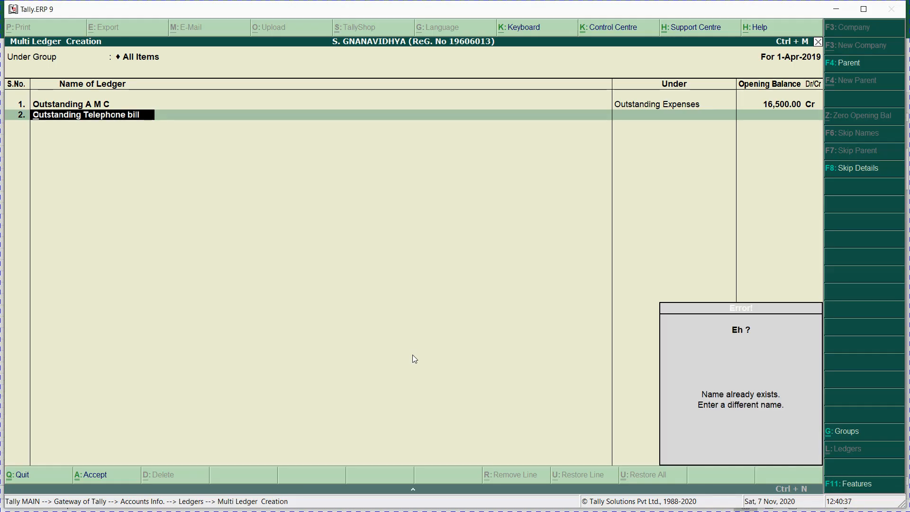
key("Escape")
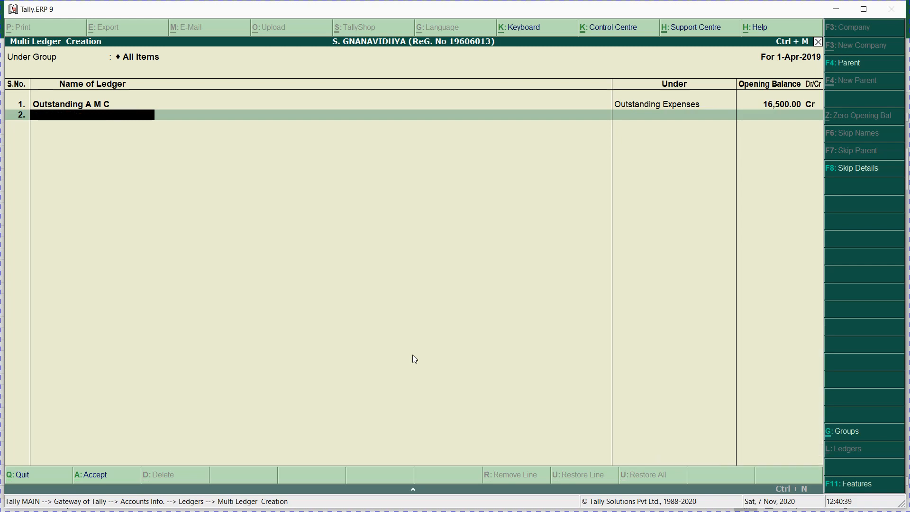
key("alt+Tab")
key("Escape")
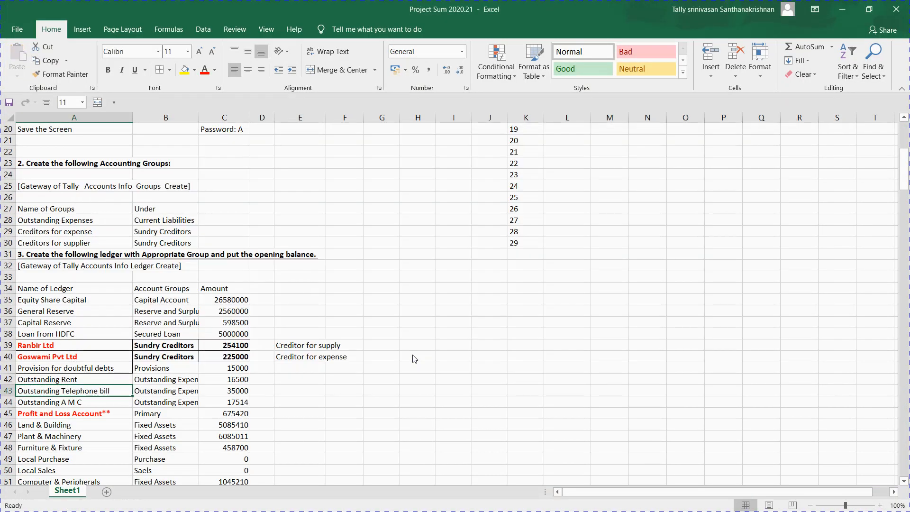
Step: Add Land & Building under Fixed Assets with a 5085410 Dr opening balance
key("Down")
key("Down")
key("Down")
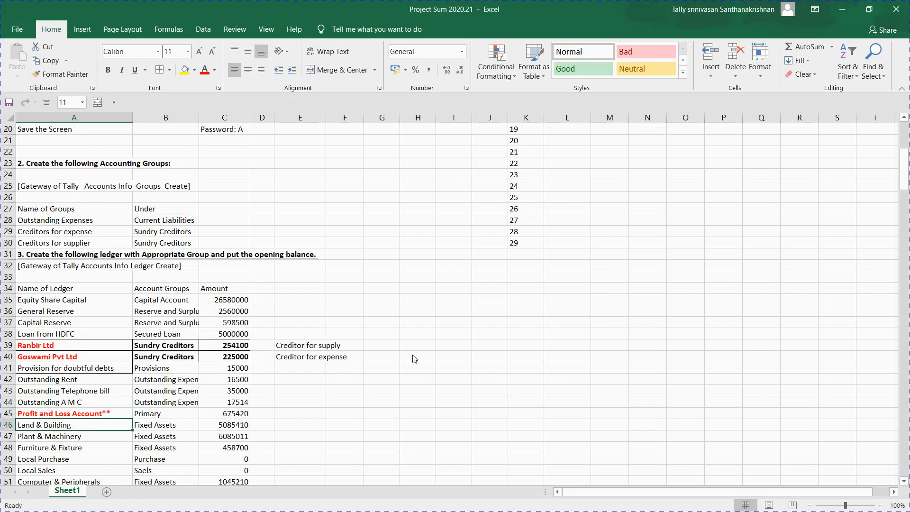
key("ctrl+c")
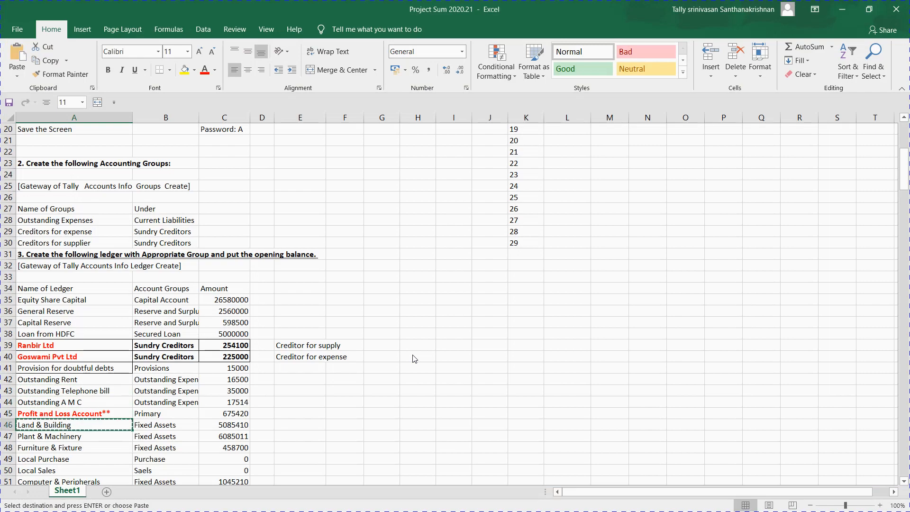
key("alt+Tab")
key("ctrl+alt+v")
key("Return")
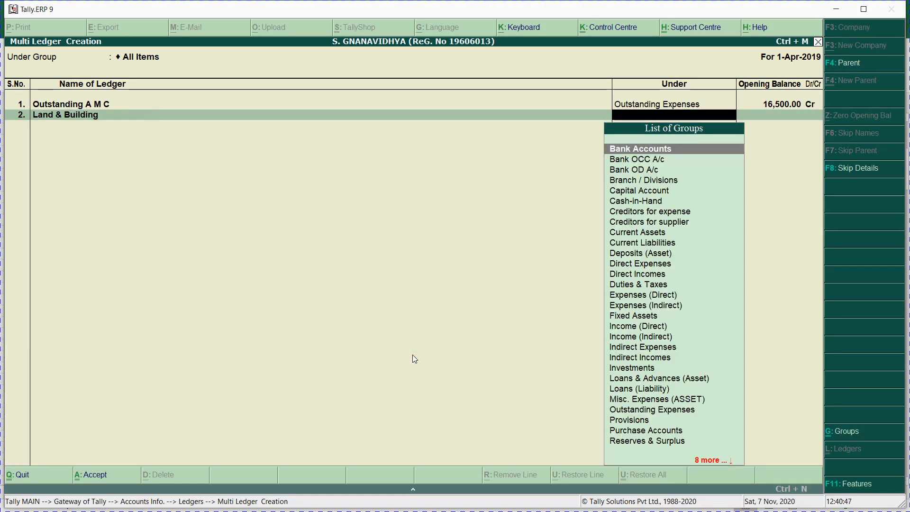
type("fix")
key("Return")
key("alt+Tab")
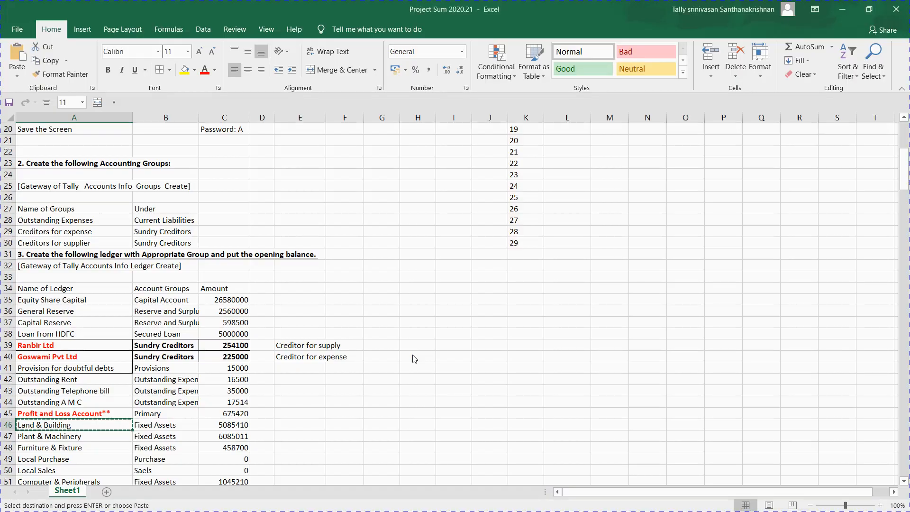
key("Right")
key("Right")
key("ctrl+c")
key("alt+Tab")
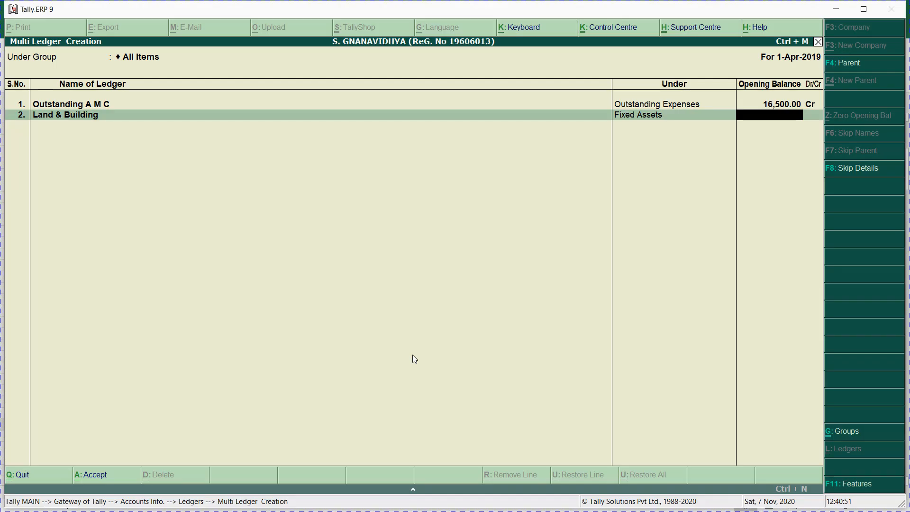
key("ctrl+alt+v")
key("Return")
key("Return")
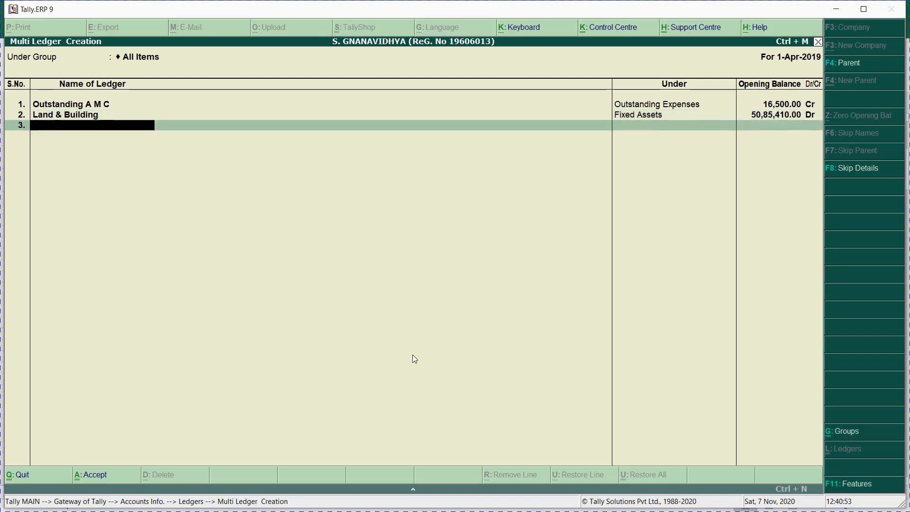
Step: Add Plant & Machinery under Fixed Assets with a 6085011 Dr opening balance
key("alt+Tab")
key("Down")
key("Left")
key("Left")
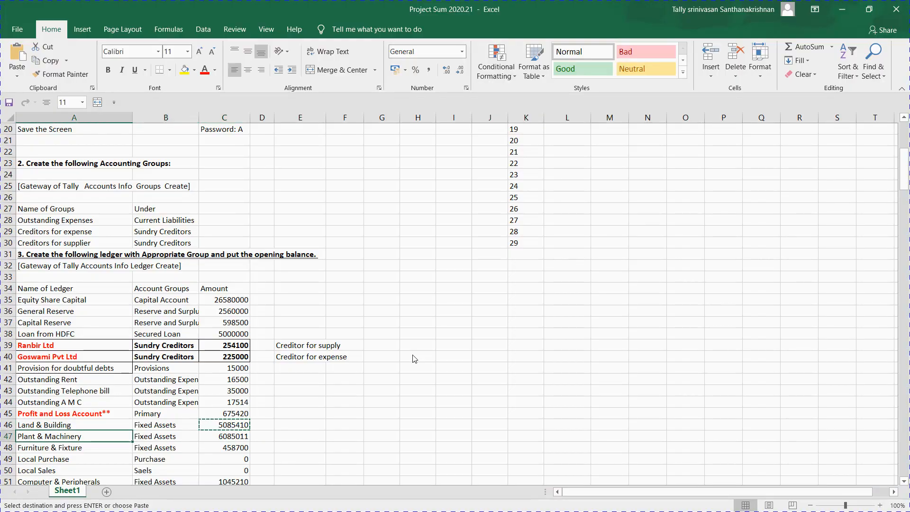
key("ctrl+c")
key("alt+Tab")
key("ctrl+alt+v")
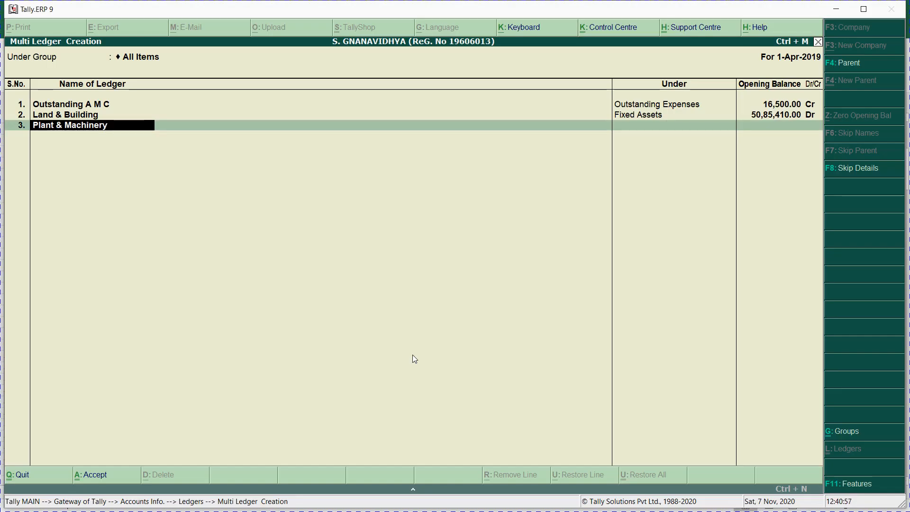
key("Return")
type("Fi")
key("Return")
key("alt+Tab")
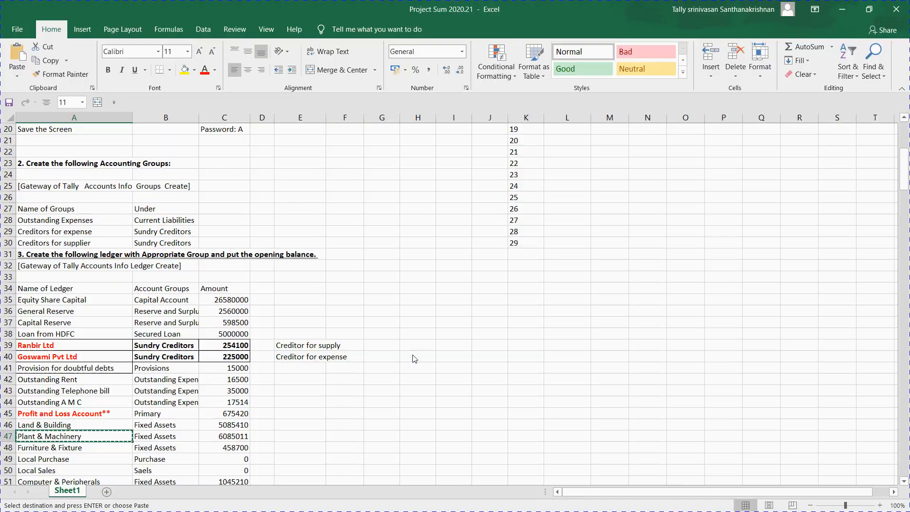
key("Right")
key("Right")
key("ctrl+c")
key("alt+Tab")
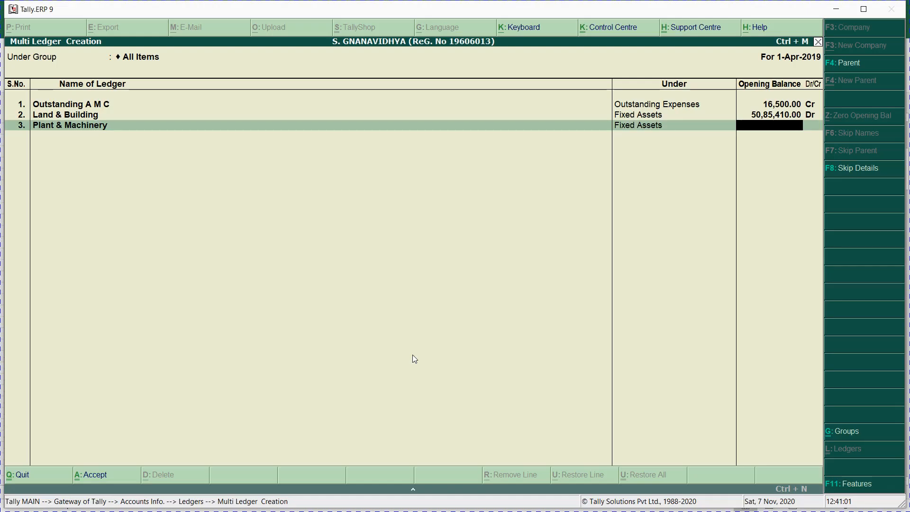
key("ctrl+alt+v")
key("Return")
key("Return")
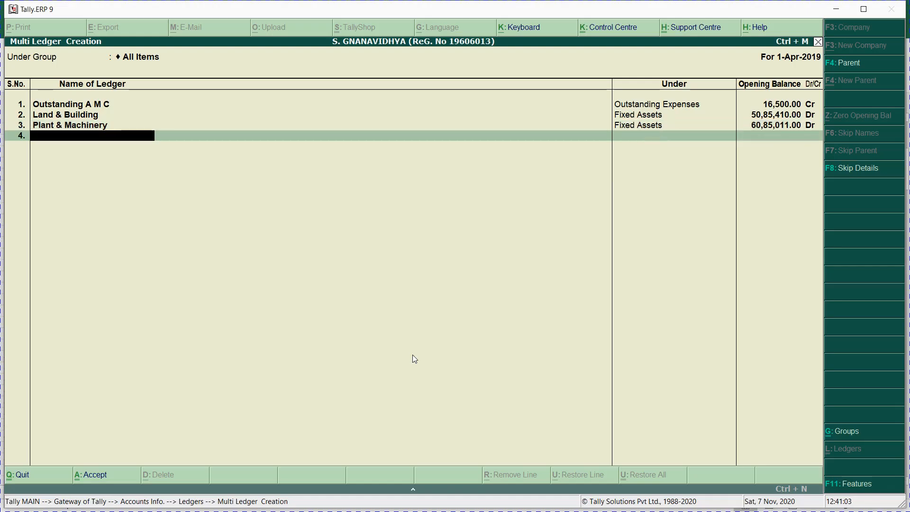
Step: Add Furniture & Fixture under Fixed Assets with a 4,58,700 Dr opening balance
key("alt+Tab")
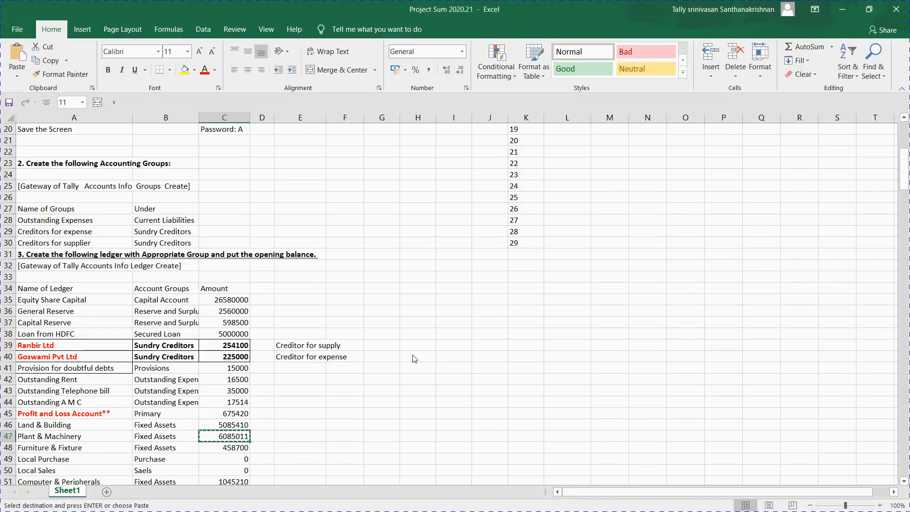
key("Down")
key("Left")
key("Left")
key("ctrl+c")
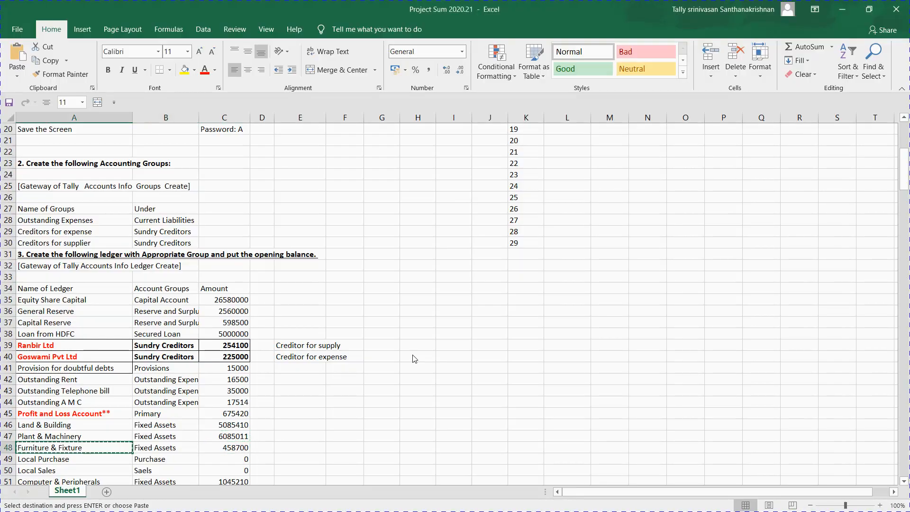
key("alt+Tab")
key("ctrl+alt+v")
key("Return")
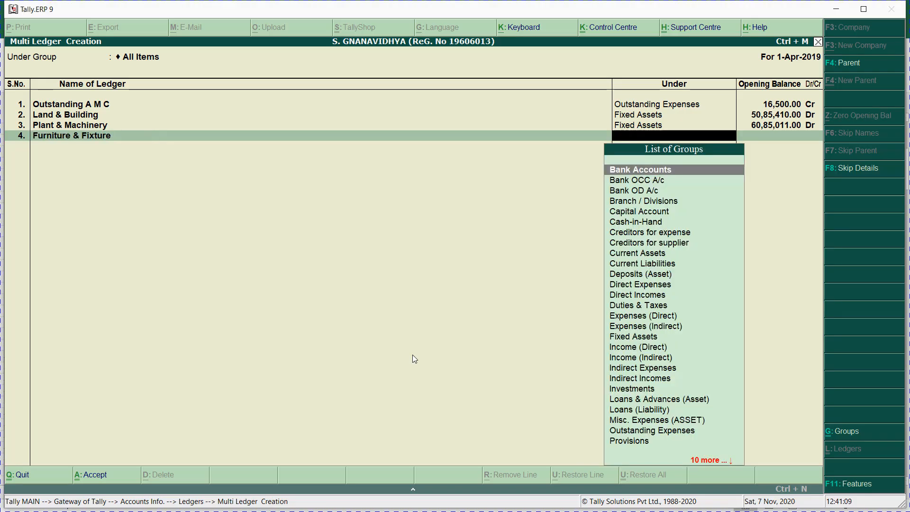
type("fix")
key("Return")
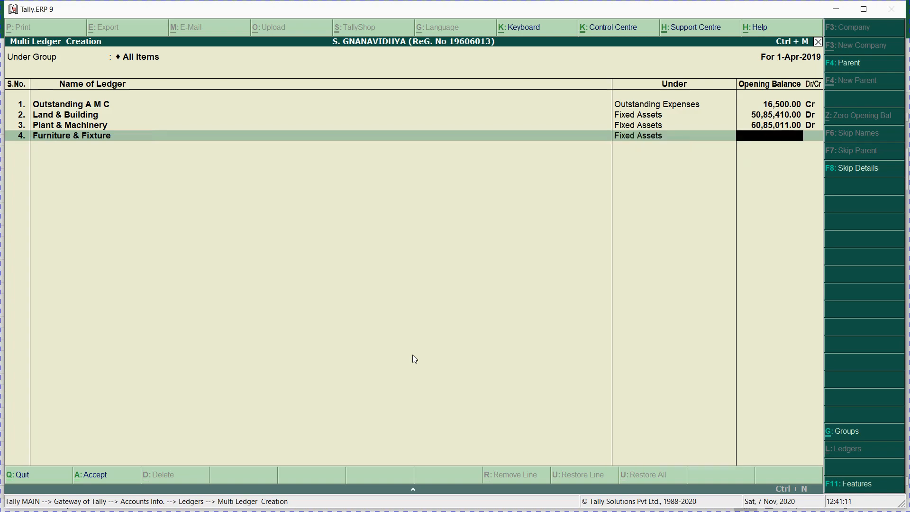
key("alt+Tab")
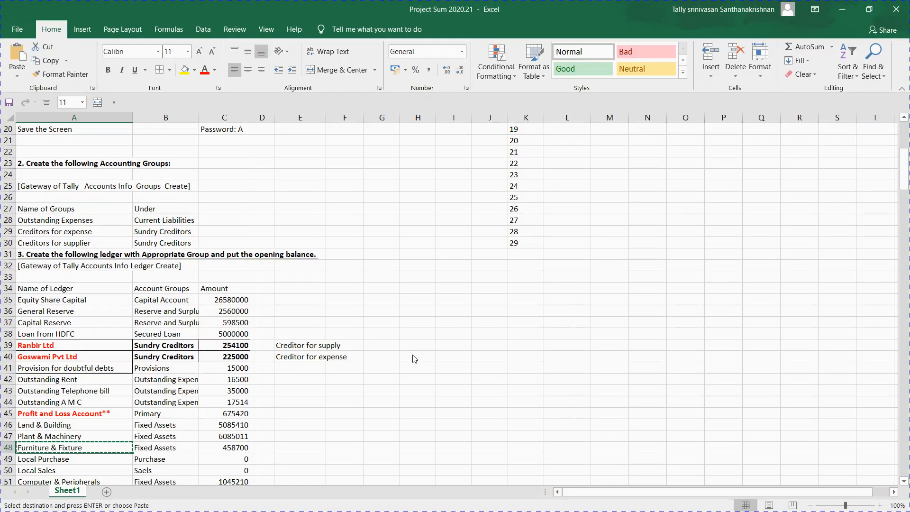
key("alt+Tab")
key("alt+Tab")
key("Right")
key("Right")
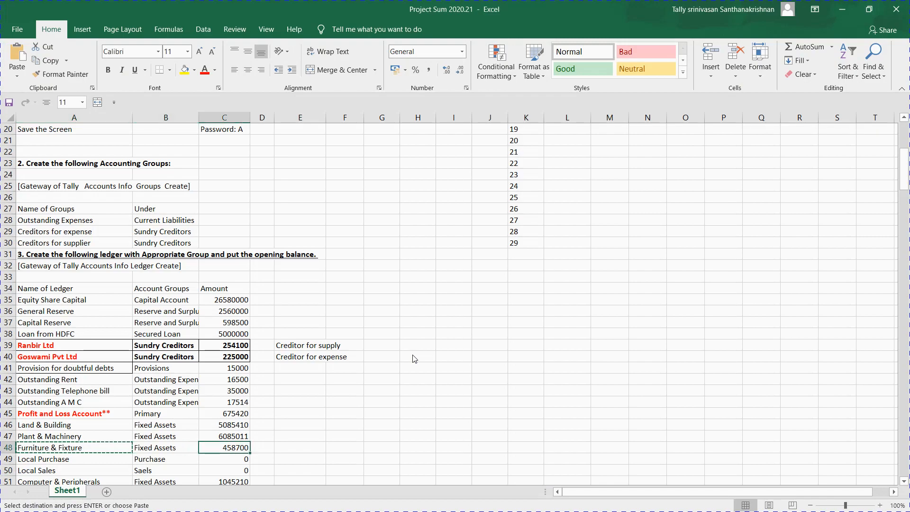
key("ctrl+c")
key("alt+Tab")
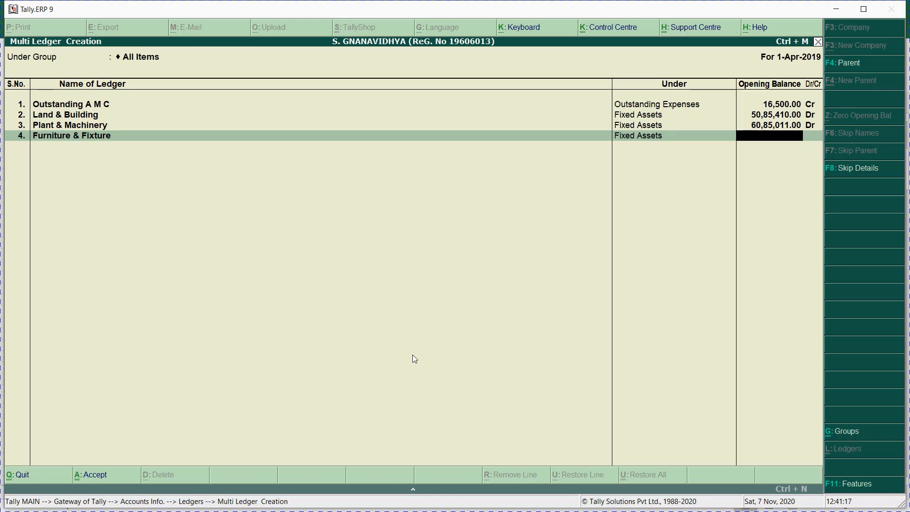
key("ctrl+alt+v")
key("Return")
key("Return")
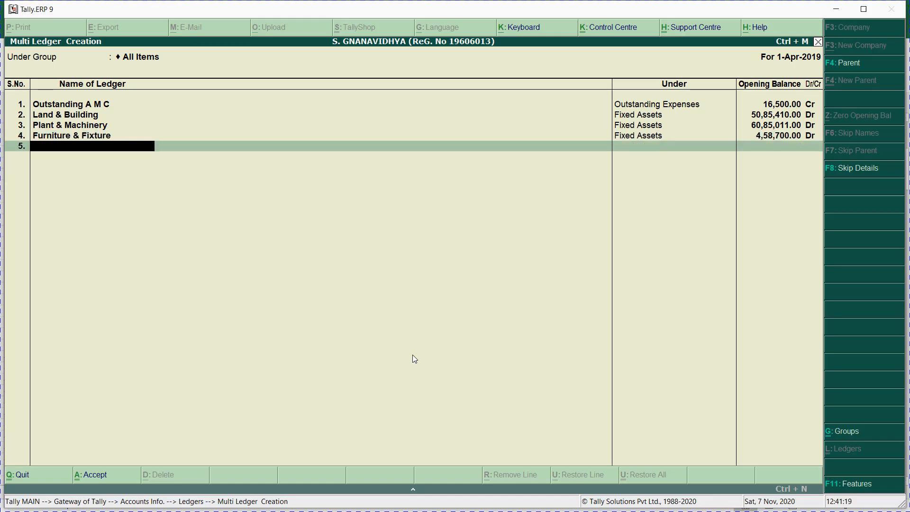
Step: Copy the Local Purchase ledger name from the task sheet, then leave it unentered
key("alt+Tab")
key("Down")
key("Left")
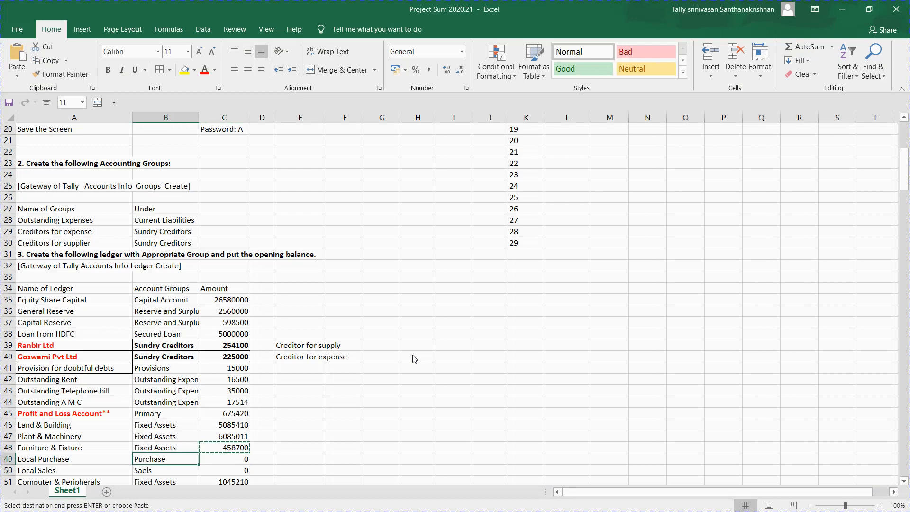
key("Left")
key("ctrl+c")
key("alt+Tab")
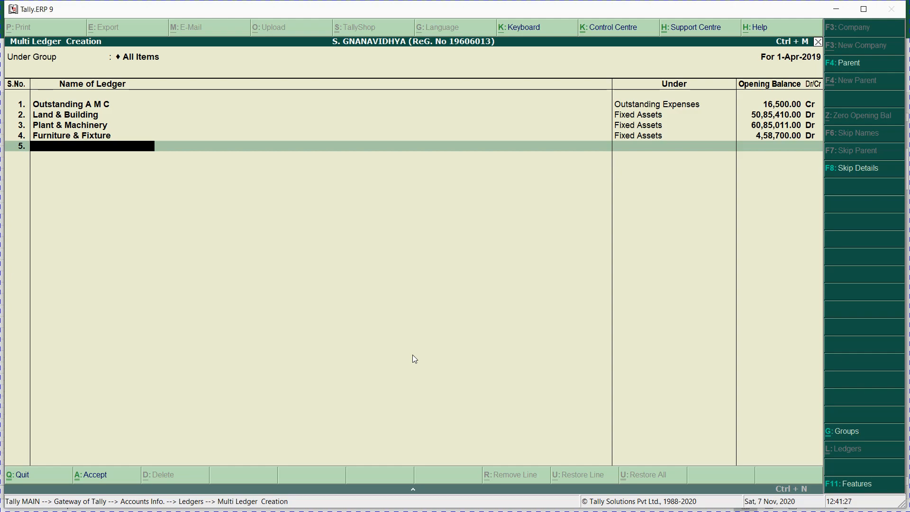
key("alt+Tab")
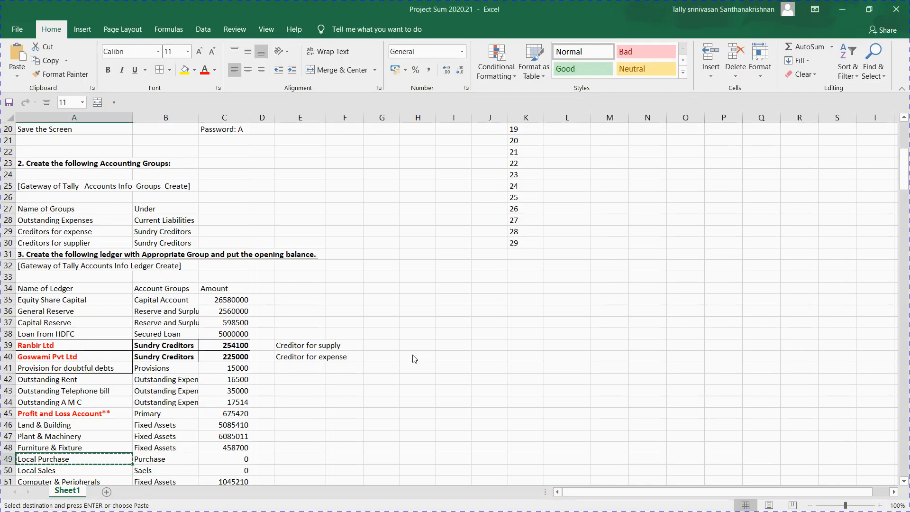
Step: Add Computer & Peripherals under Fixed Assets with a 10,45,210 Dr opening balance
key("Down")
key("Down")
scroll(415, 359, "down", 1)
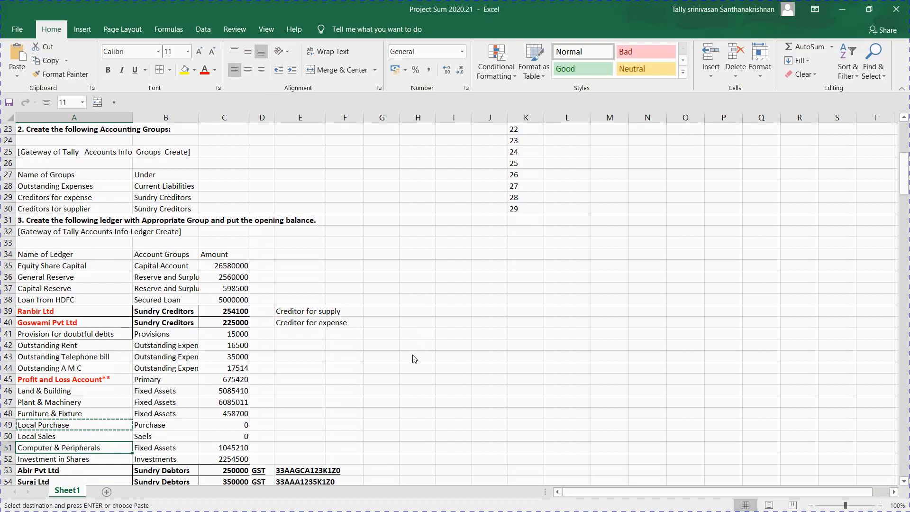
key("ctrl+c")
key("alt+Tab")
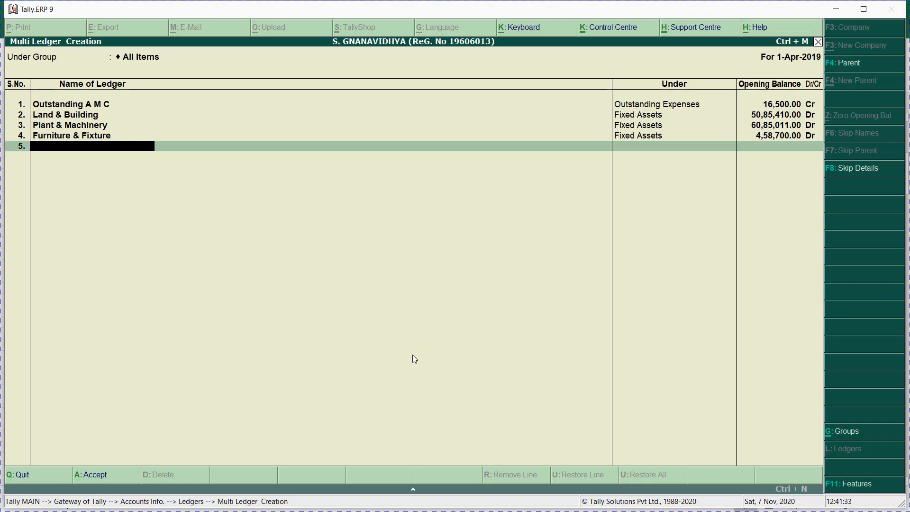
key("ctrl+alt+v")
key("Return")
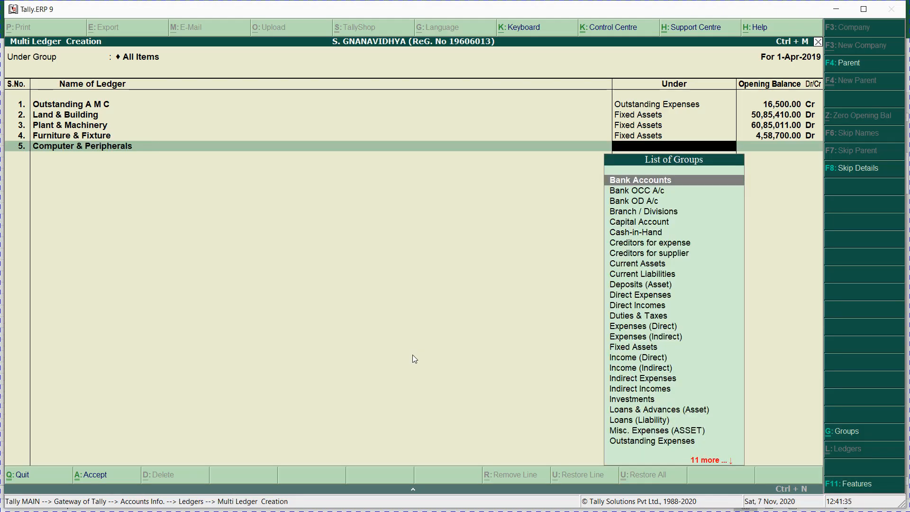
type("fix")
key("Return")
key("alt+Tab")
key("Right")
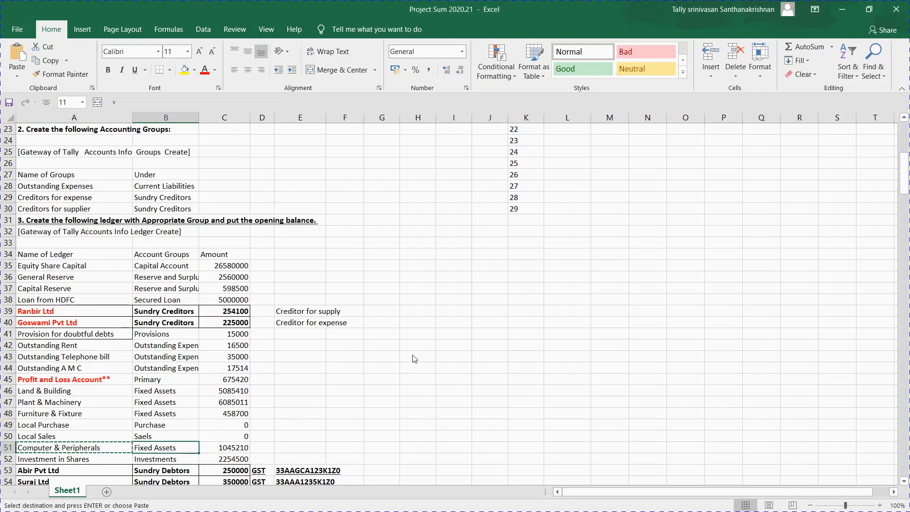
key("Right")
key("ctrl+c")
key("alt+Tab")
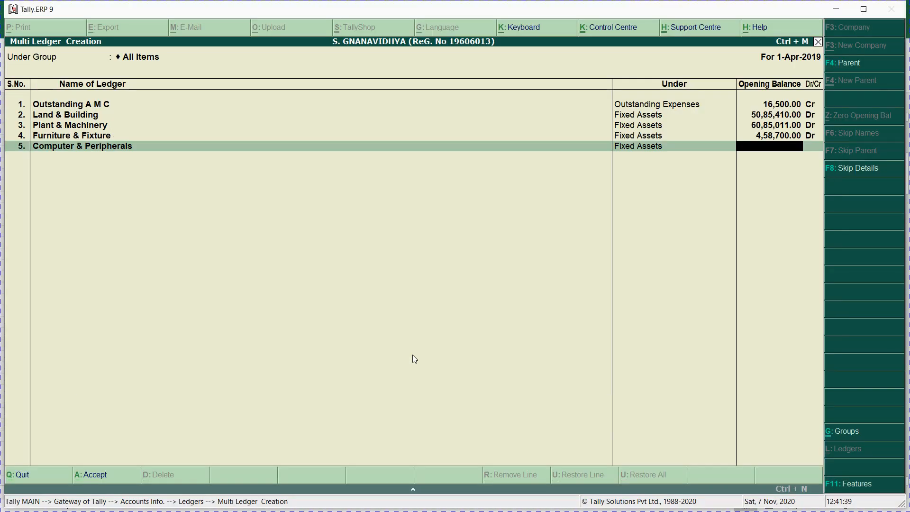
key("ctrl+alt+v")
key("Return")
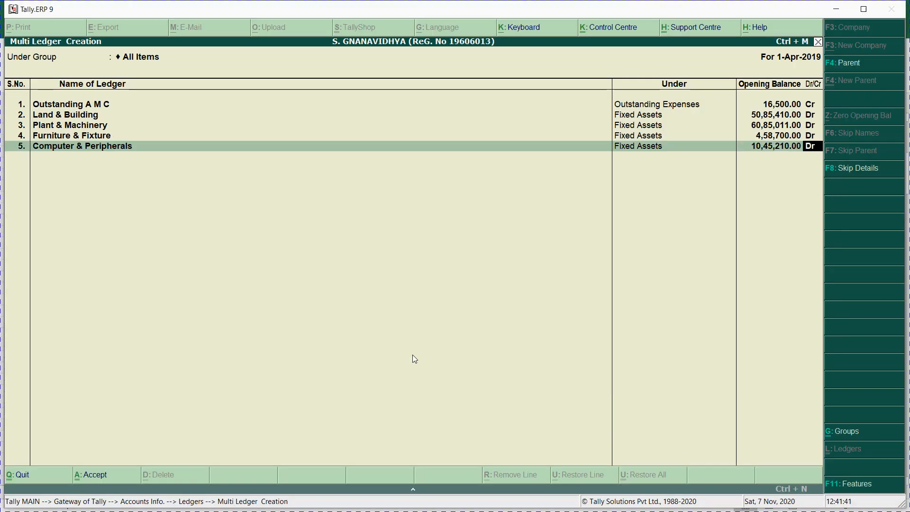
key("Return")
Step: Add Investment in Shares under Fixed Assets with a 22,54,500 Dr opening balance
key("alt+Tab")
key("Down")
key("Left")
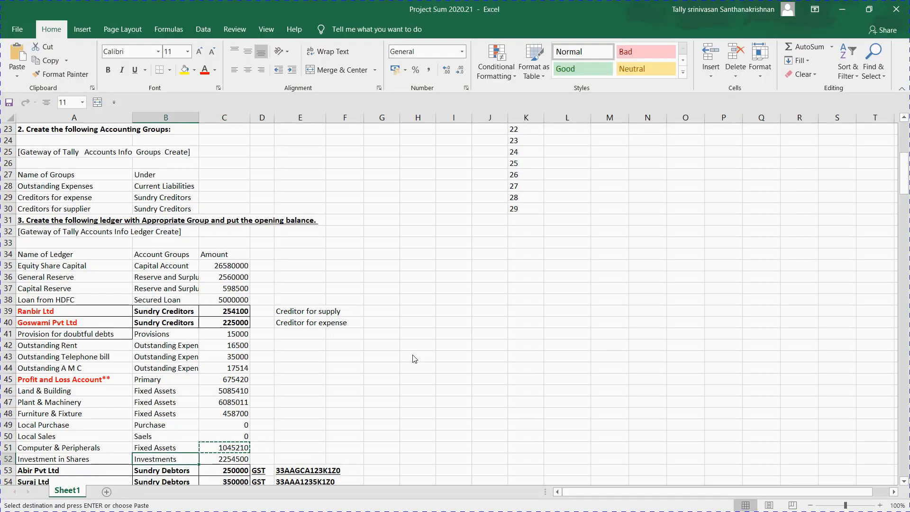
key("Left")
key("ctrl+c")
key("alt+Tab")
key("ctrl+alt+v")
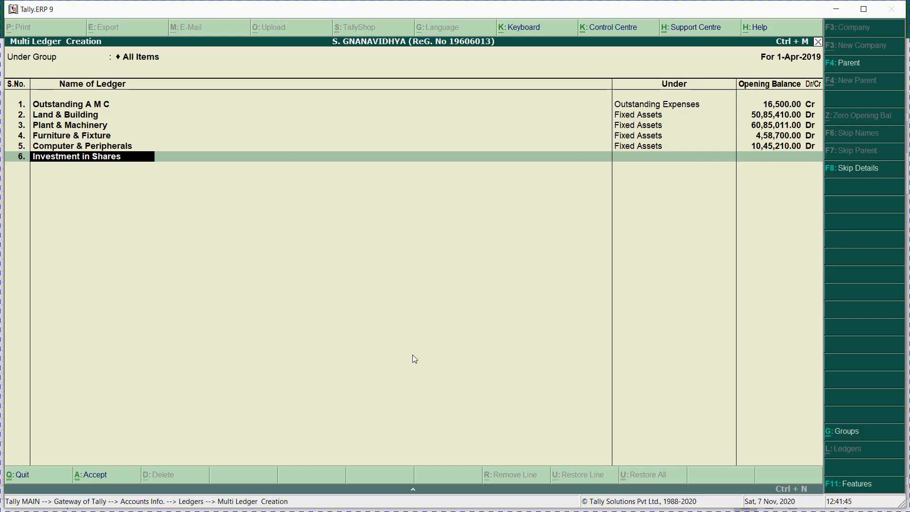
key("Return")
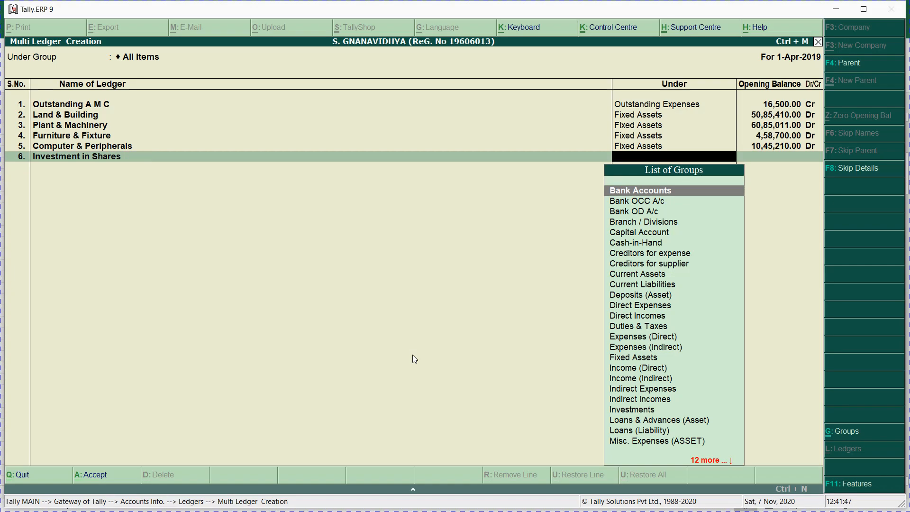
type("fi")
key("Return")
key("alt+Tab")
key("Right")
key("Right")
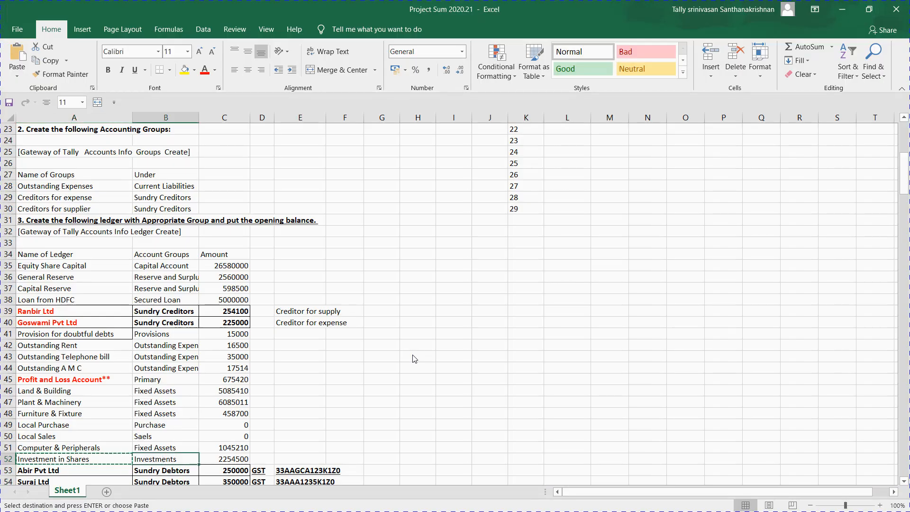
key("ctrl+c")
key("alt+Tab")
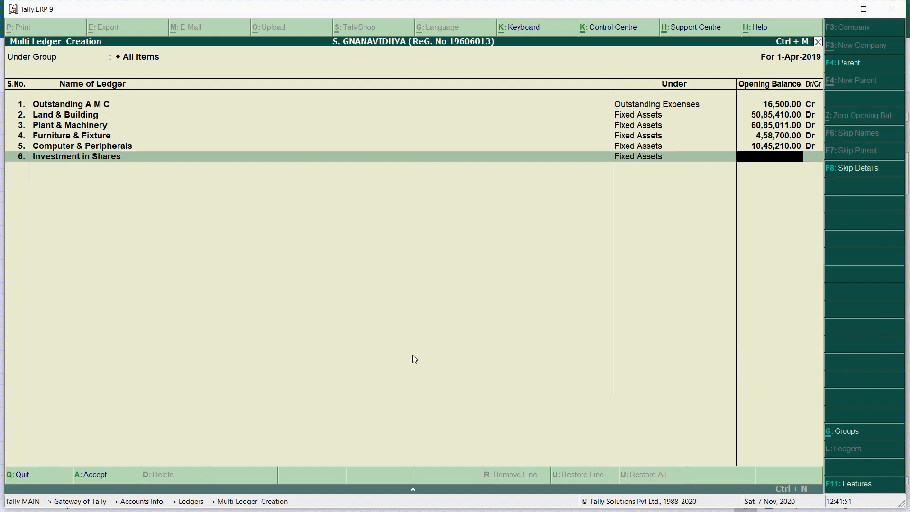
key("ctrl+alt+v")
key("Return")
key("Return")
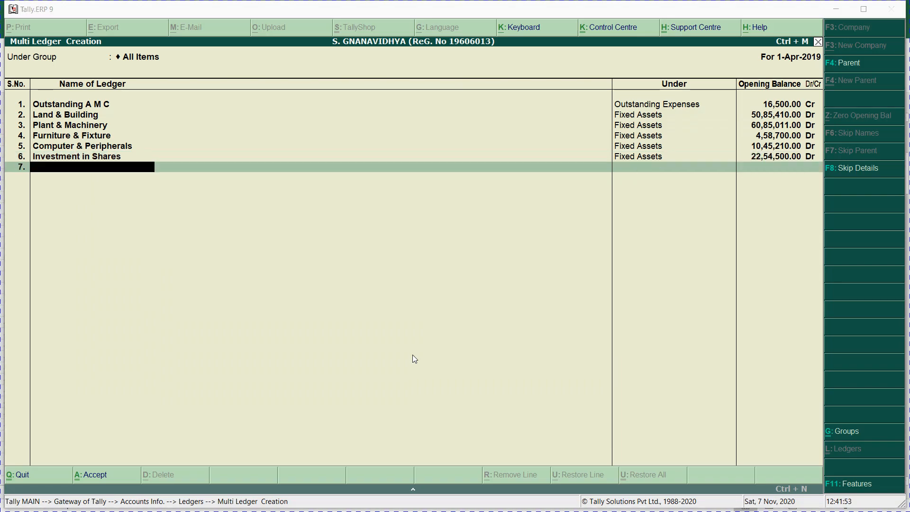
Step: Copy the Abir Pvt Ltd name from cell A53 of the task sheet
key("alt+Tab")
key("Down")
key("Left")
key("Left")
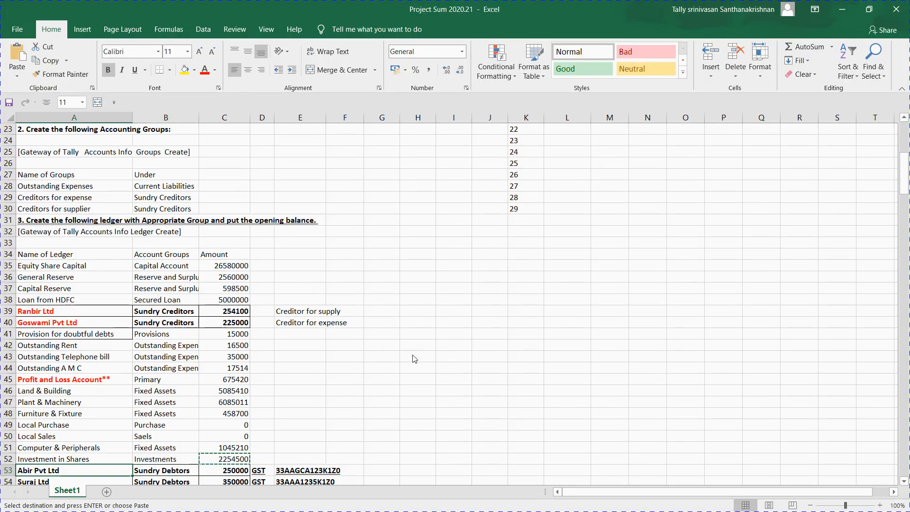
key("ctrl+c")
key("Down")
key("Down")
key("Down")
key("Down")
key("Down")
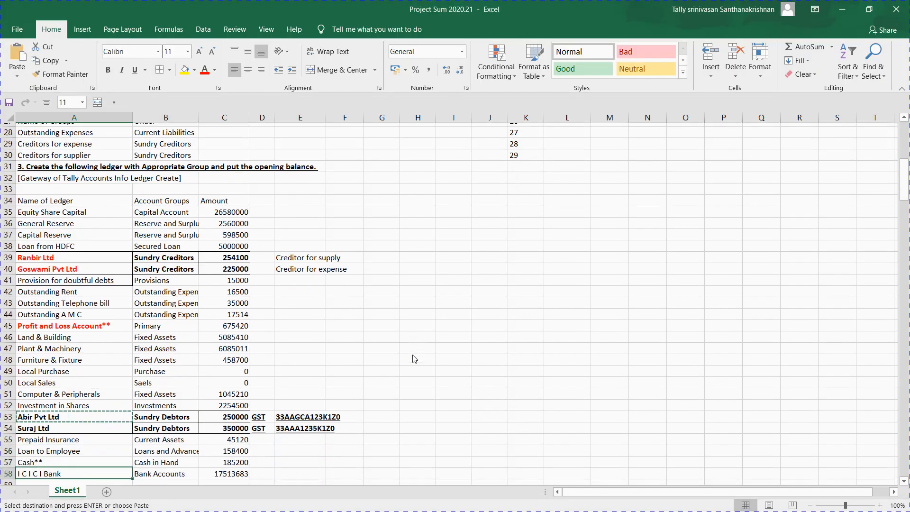
Step: Colour the Abir Pvt Ltd and Suraj Ltd names in A53:A54 red, then copy Prepaid Insurance
key("Up")
key("Up")
key("Up")
key("Up")
key("shift+Up")
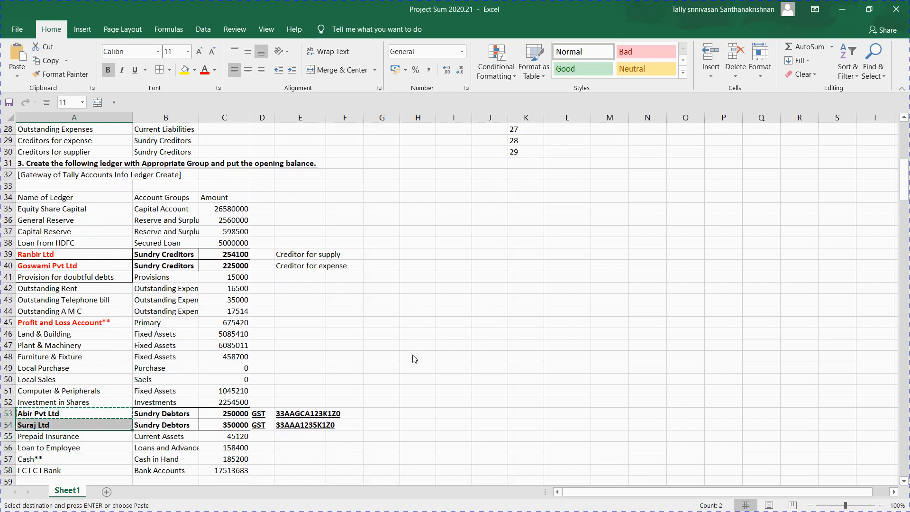
left_click(204, 72)
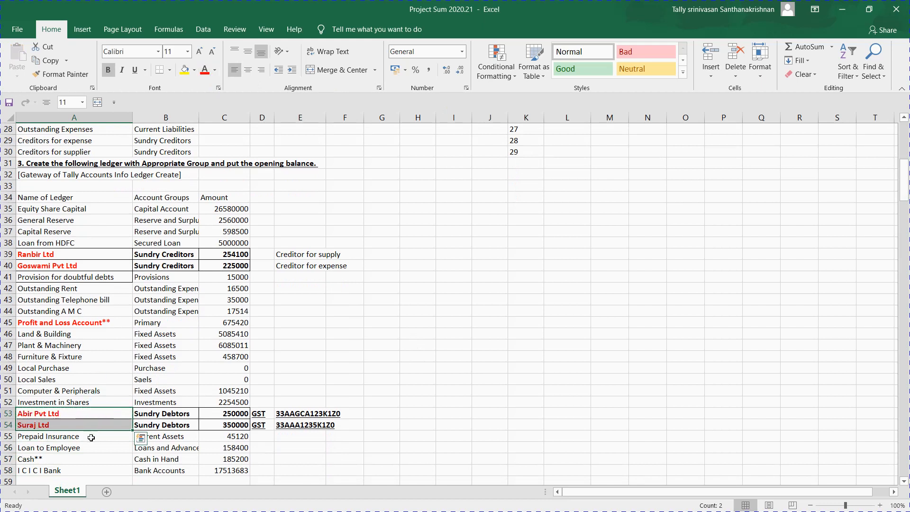
key("ctrl+c")
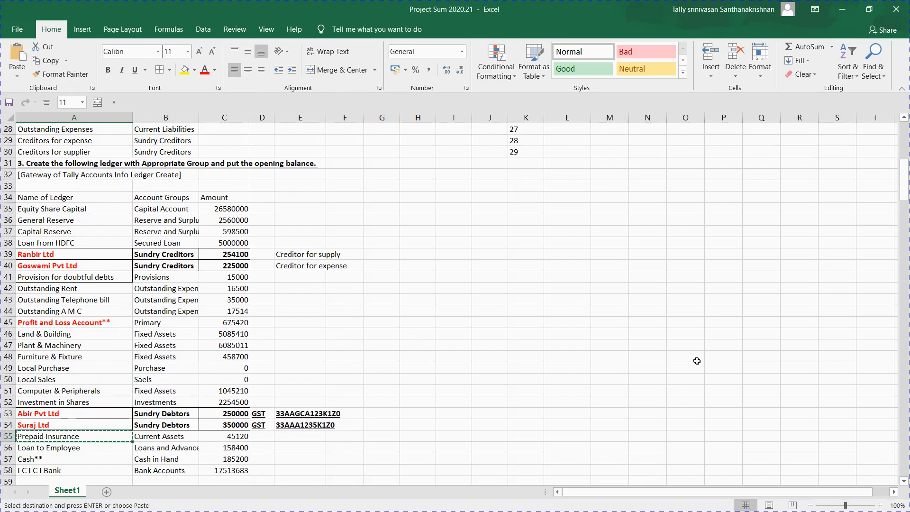
key("alt+Tab")
Step: Add Prepaid Insurance under Current Assets with a 45,120 Dr opening balance
key("ctrl+alt+v")
key("Return")
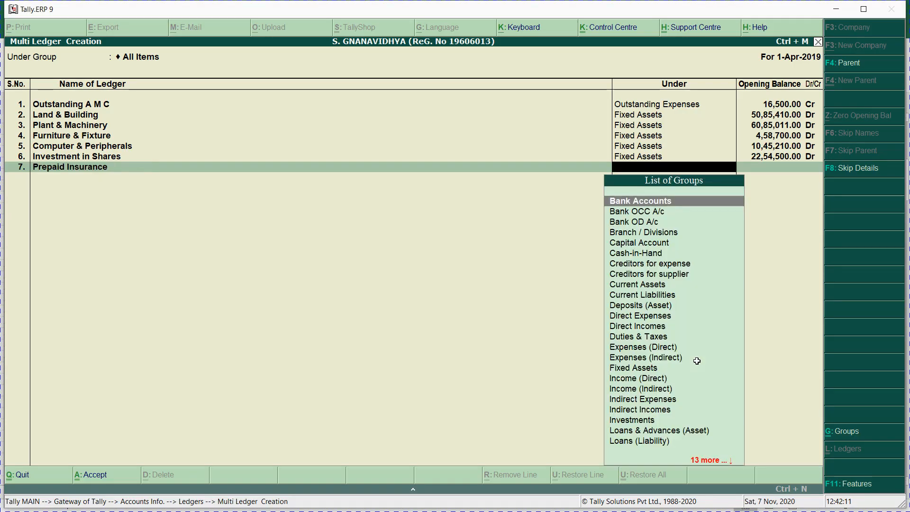
type("Cur")
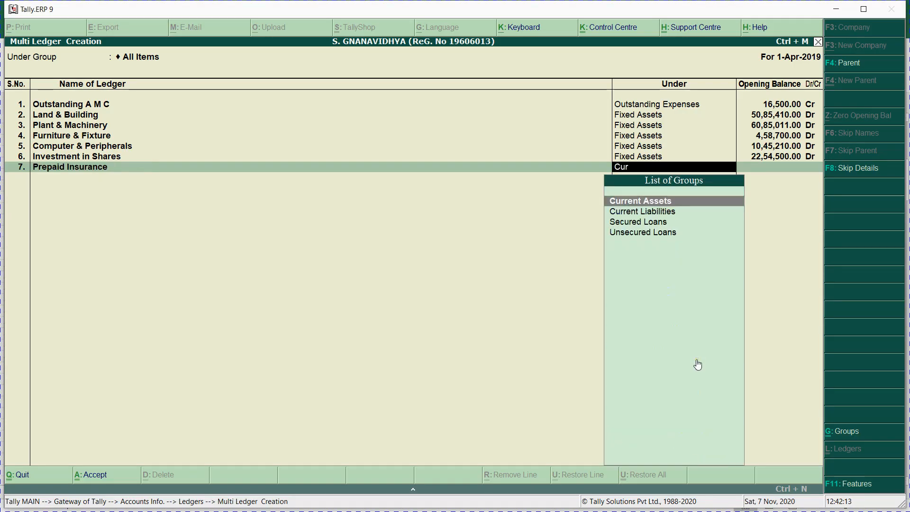
key("Return")
key("BackSpace")
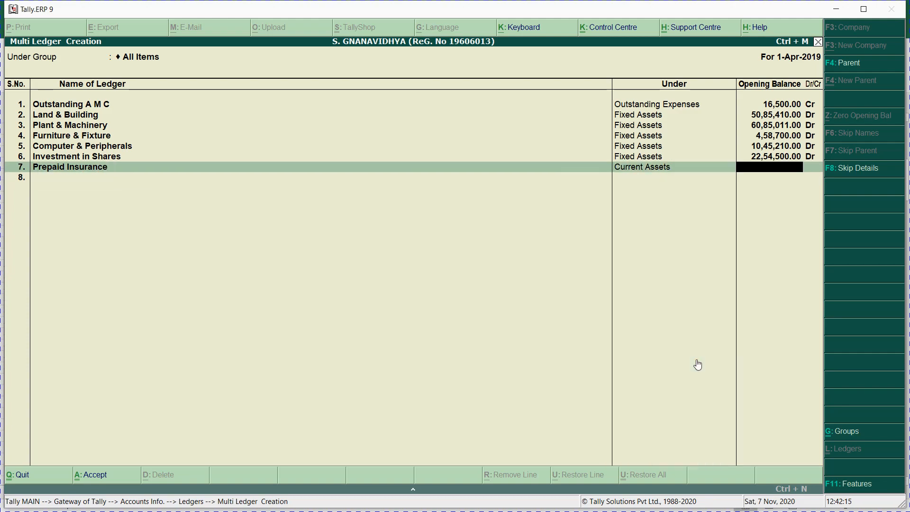
key("alt+Tab")
key("Right")
key("Right")
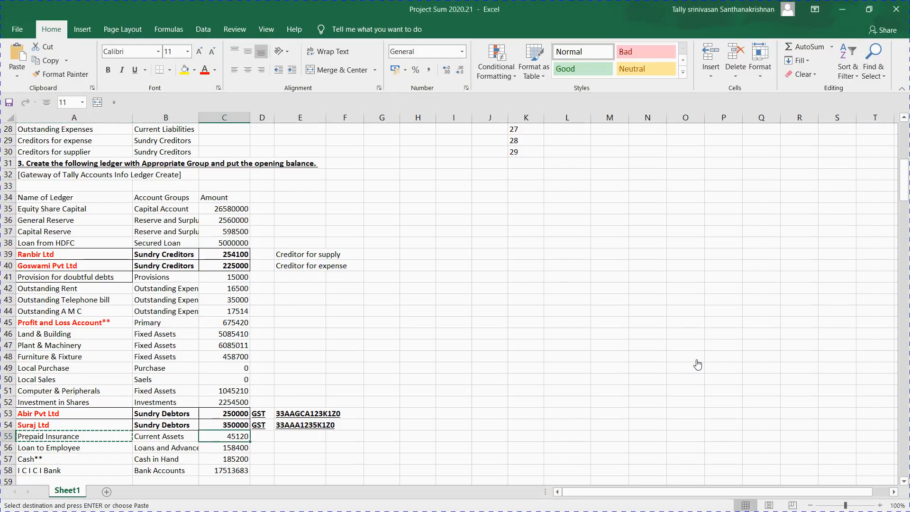
key("alt+Tab")
key("alt+Tab")
Step: Add Loan to Employee under Loans & Advances (Asset) at 1,58,400 Dr
key("alt+Tab")
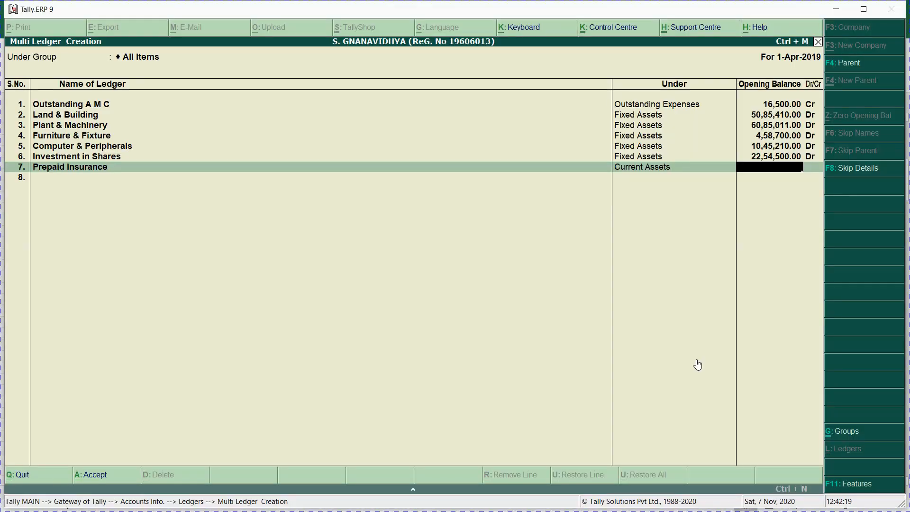
type("45120")
key("Return")
key("alt+Tab")
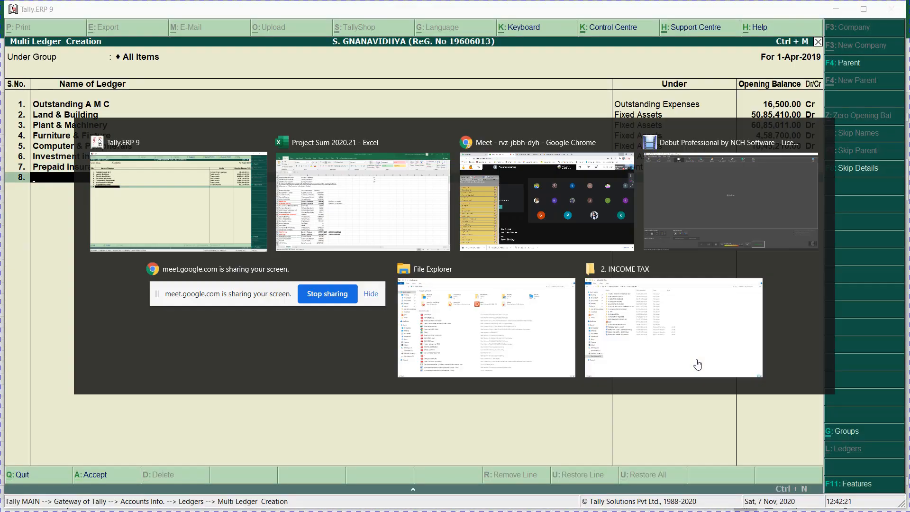
key("Left")
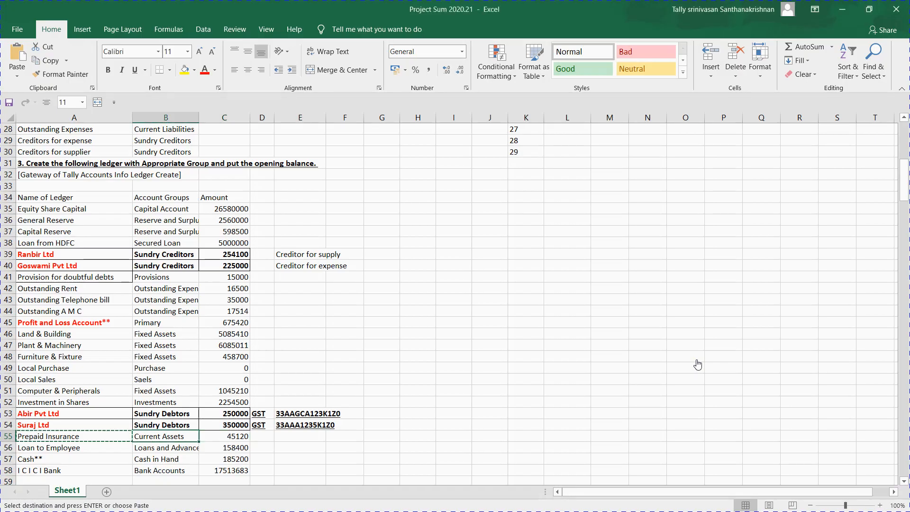
key("Down")
key("alt+Tab")
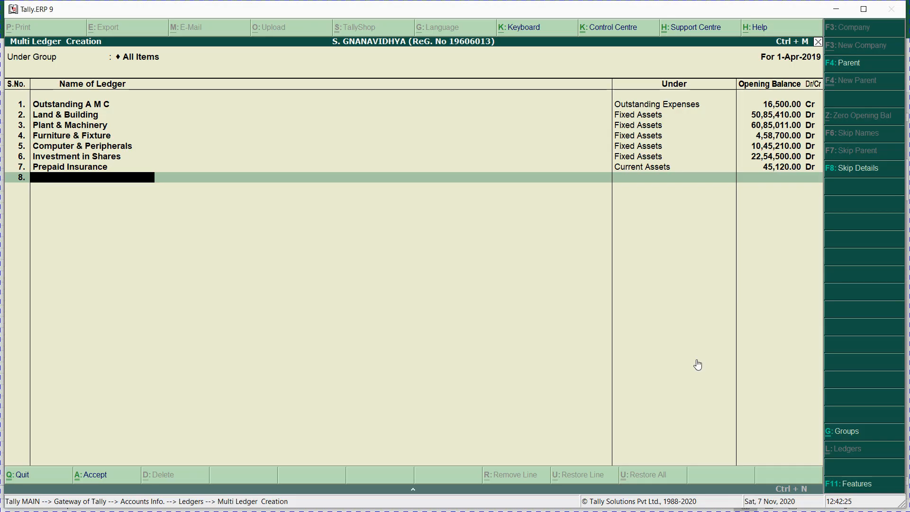
key("ctrl+alt+v")
key("Return")
type("Loa")
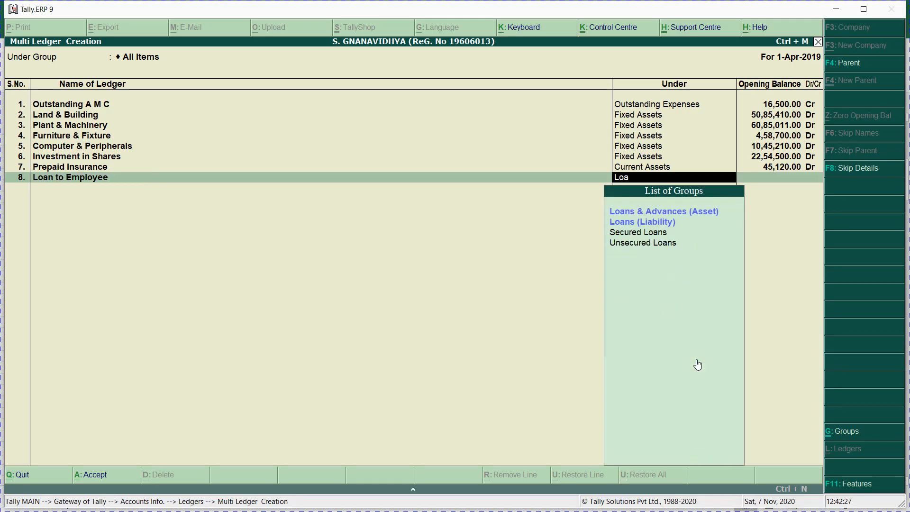
type("n")
key("Return")
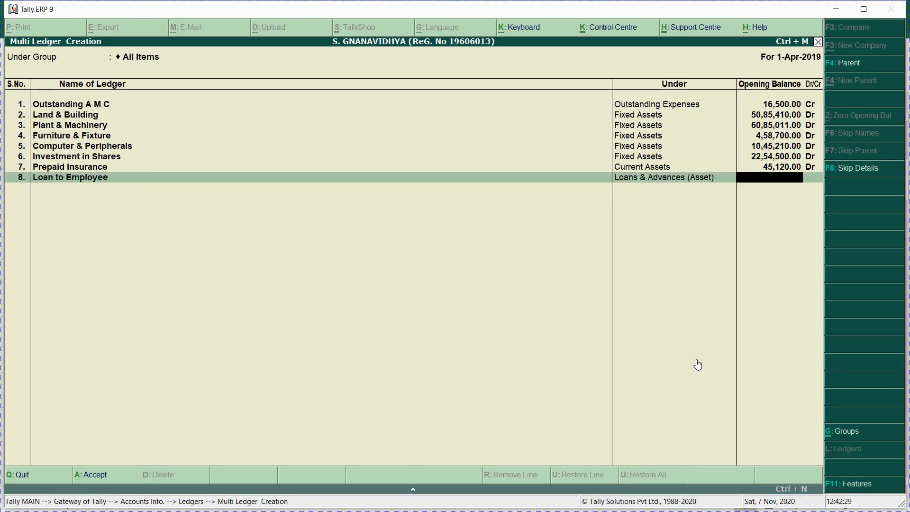
key("ctrl+alt+v")
key("Return")
key("Return")
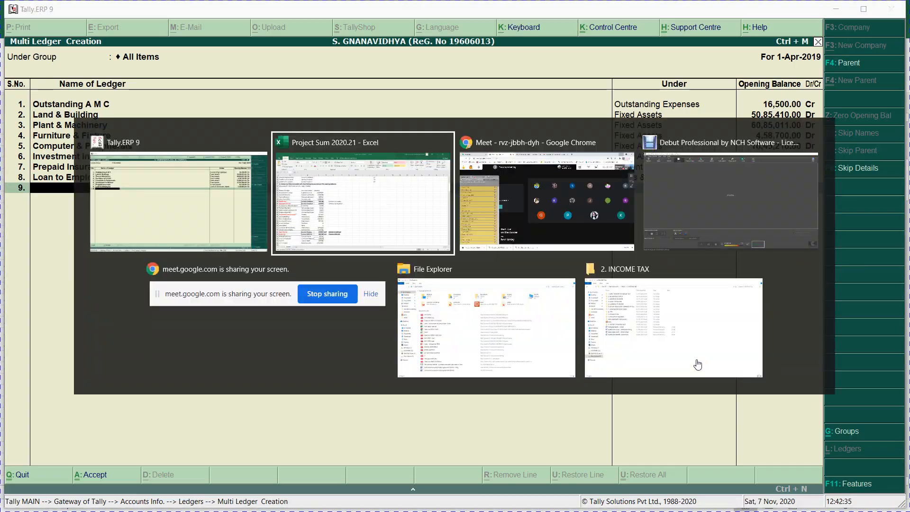
key("alt+Tab")
Step: Move through the task sheet to the Ranbir Ltd ledger name in A39
key("Down")
key("Left")
key("Left")
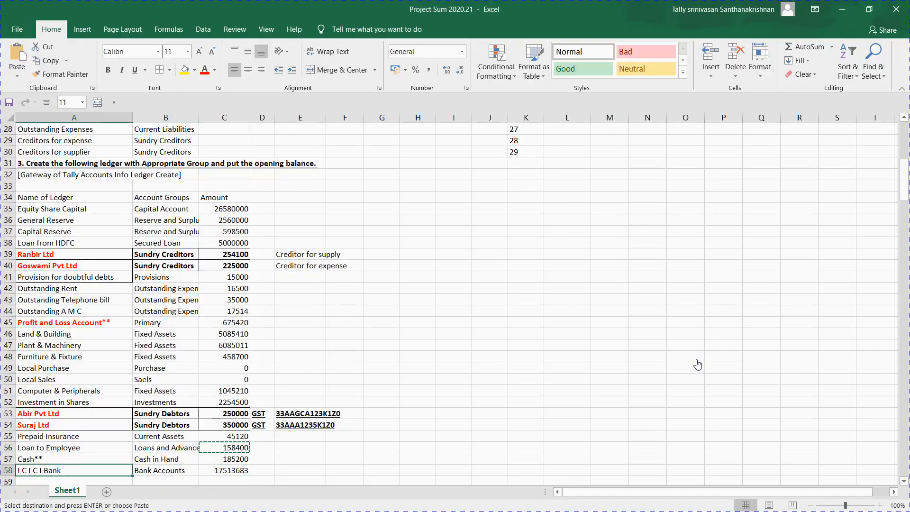
key("alt+Tab")
key("alt+Tab")
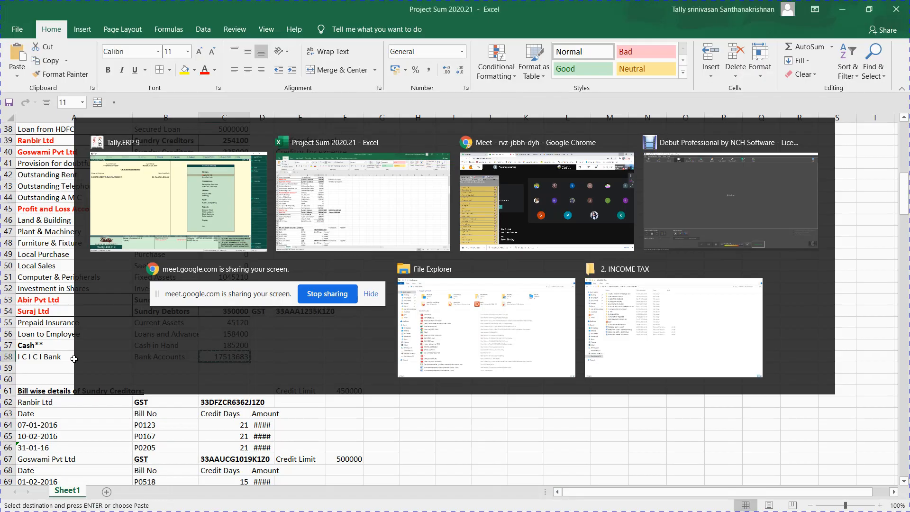
key("Up")
key("Up")
key("Up")
key("Up")
key("Up")
key("Up")
key("Up")
key("Up")
key("Up")
key("Up")
key("Up")
key("Up")
key("Up")
key("Up")
key("Up")
key("Up")
key("Up")
key("Up")
key("Up")
key("Up")
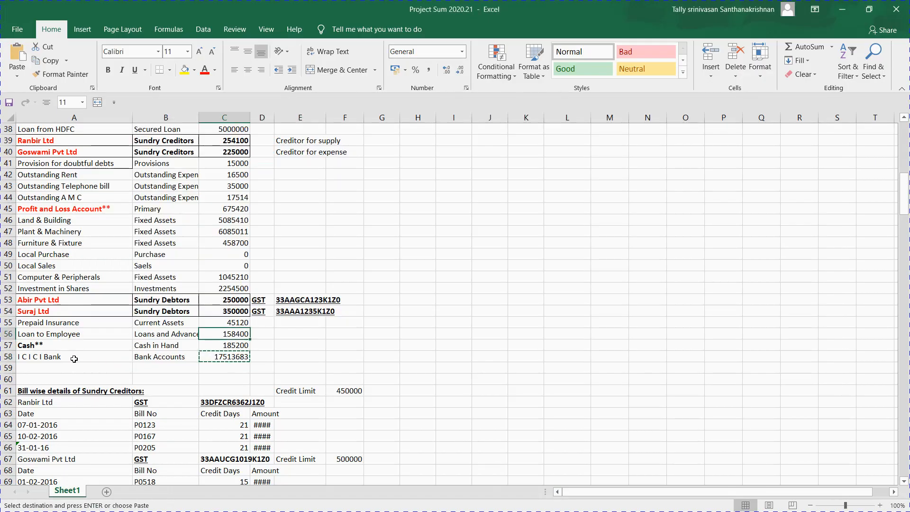
key("Up")
key("Down")
key("Down")
key("Down")
key("Down")
key("Down")
key("Down")
key("Down")
key("Down")
key("Down")
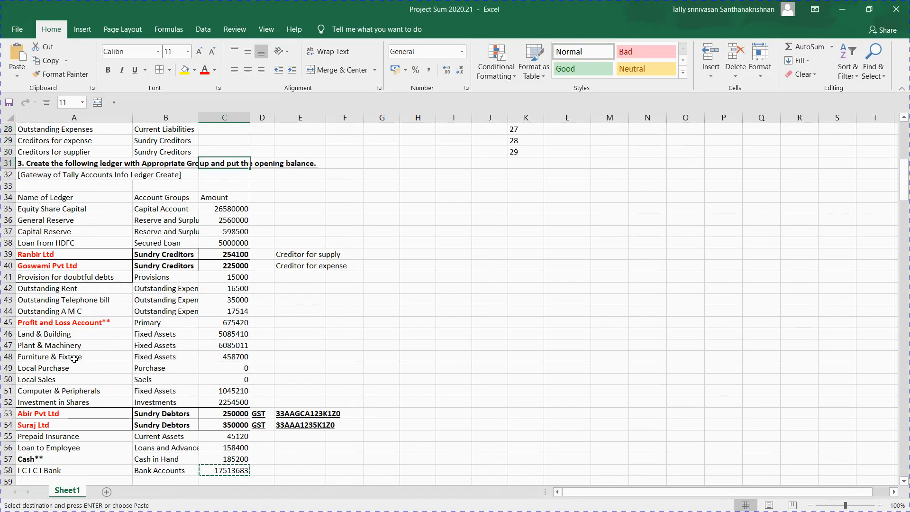
key("Down")
key("Down")
key("Left")
key("Left")
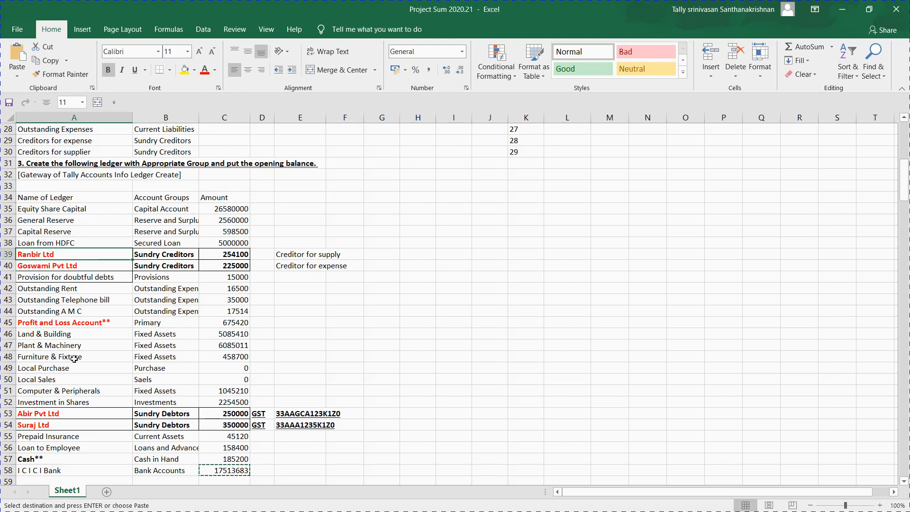
key("alt+Tab")
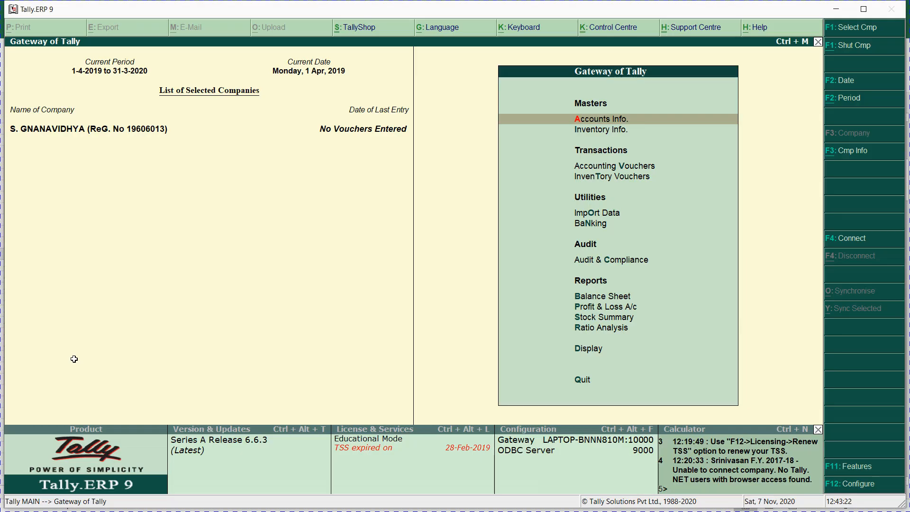
key("alt+Tab")
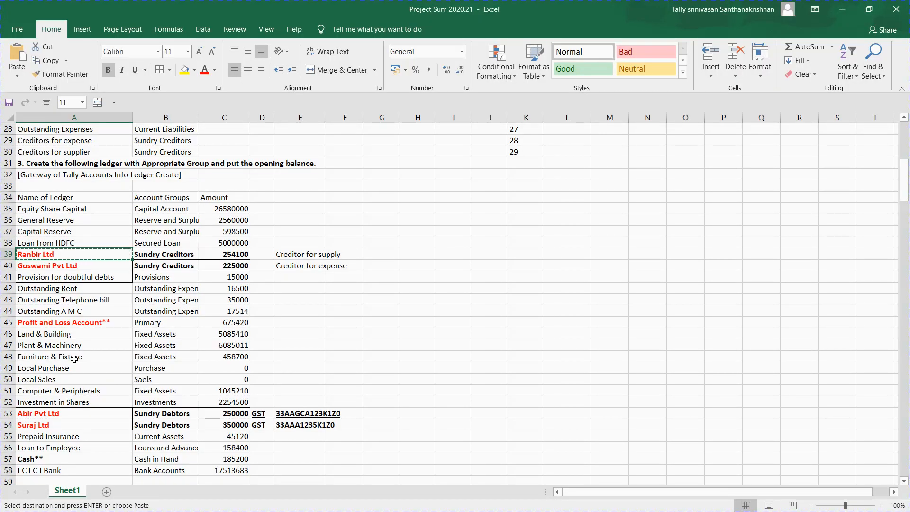
key("alt")
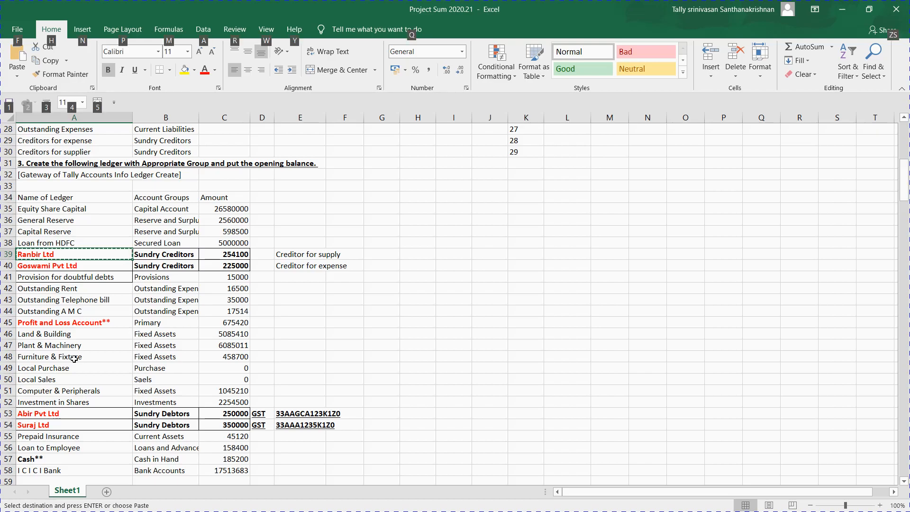
Step: From Gateway of Tally, create a single ledger named Ranbir Ltd under Sundry Debtors
key("alt+Tab")
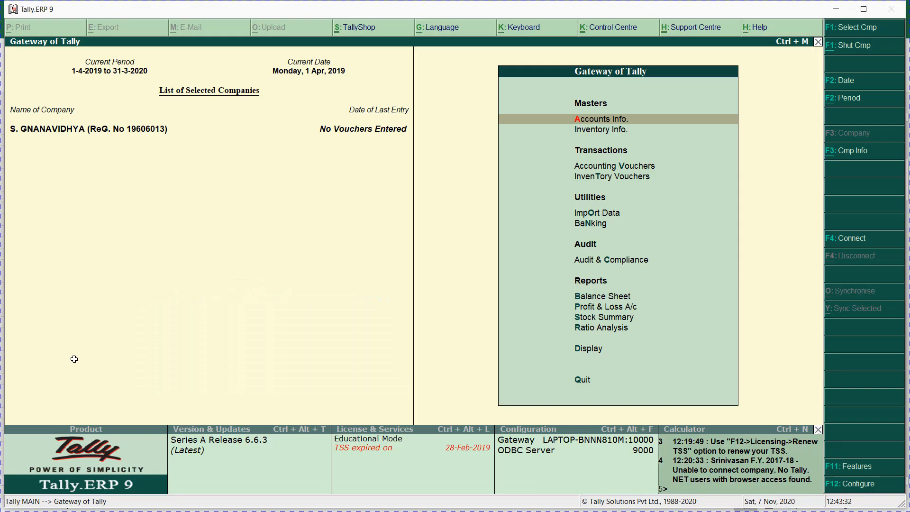
key("Return")
key("l")
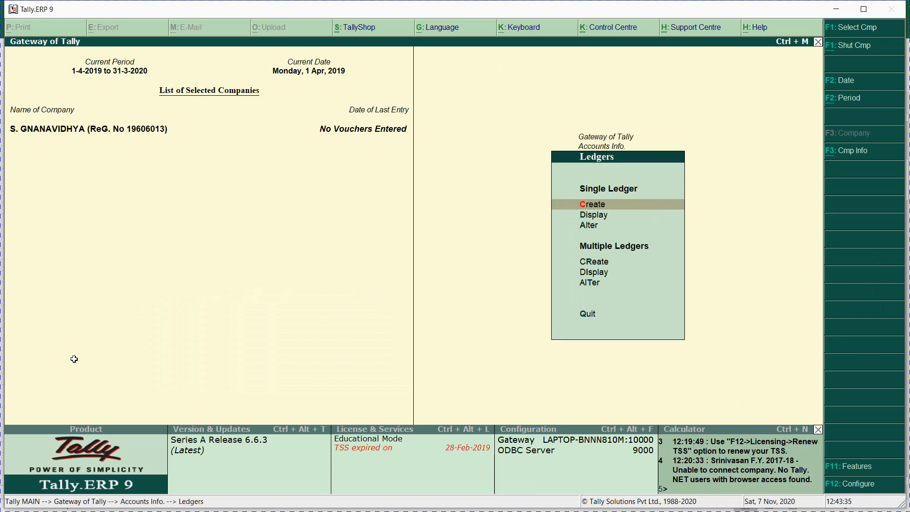
key("Return")
type("Ranbir Ltd")
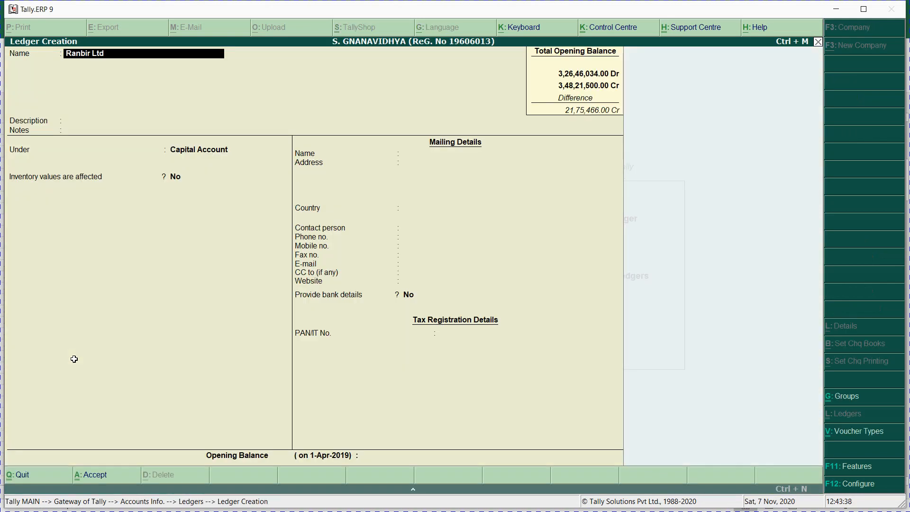
key("Return")
key("Return")
key("Return")
type("Sund")
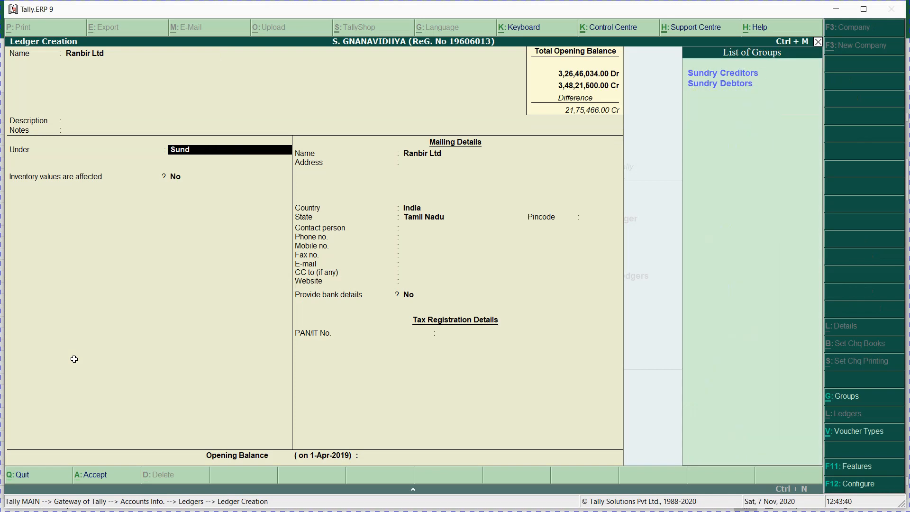
key("Down")
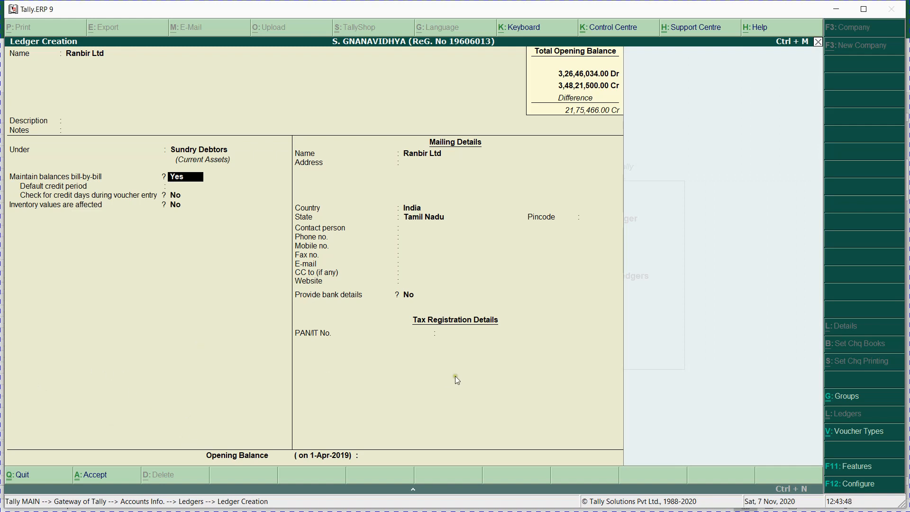
Step: Turn on Maintain bill-wise details in the company features (F11) and return to the ledger
left_click(847, 467)
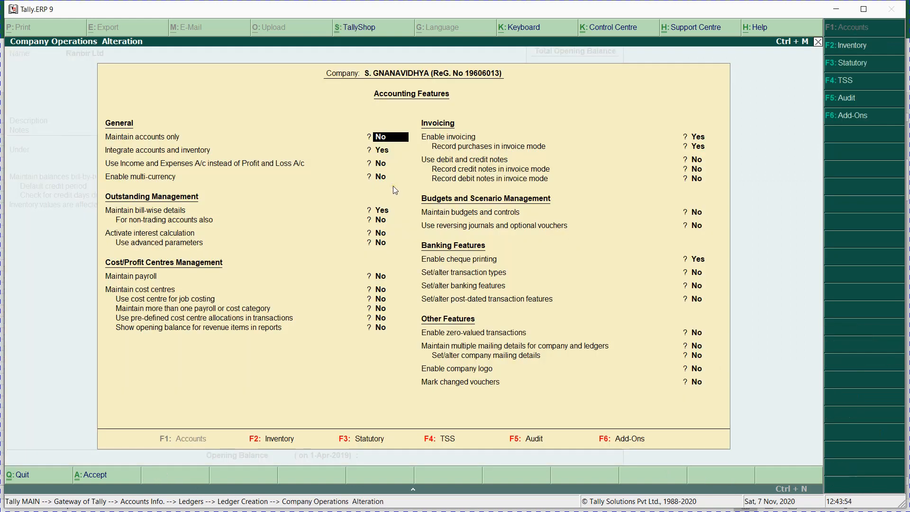
key("Return")
key("Return")
key("Return")
key("Return")
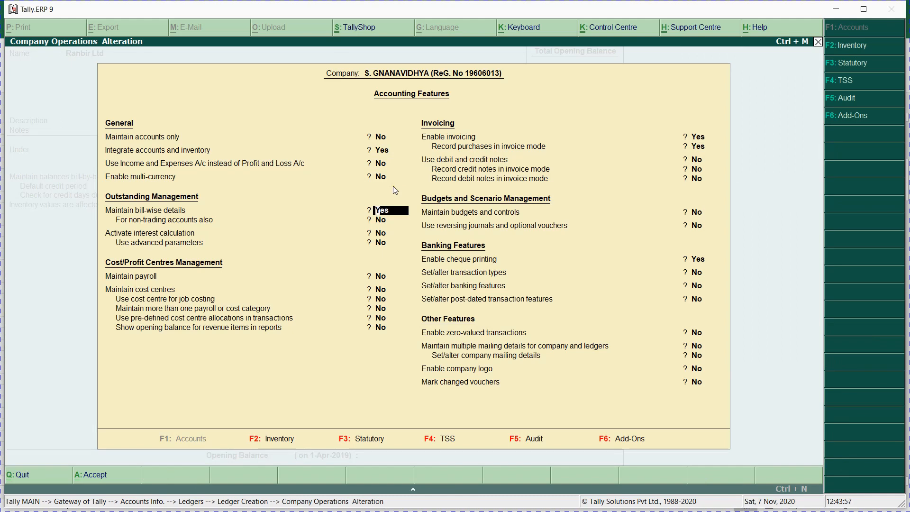
key("ctrl+a")
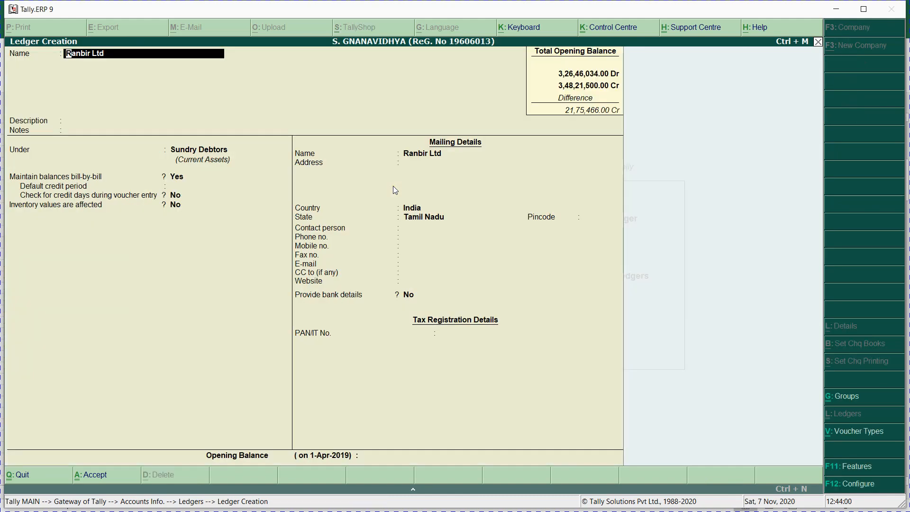
key("Return")
key("Return")
key("Return")
key("Return")
key("Return")
key("Return")
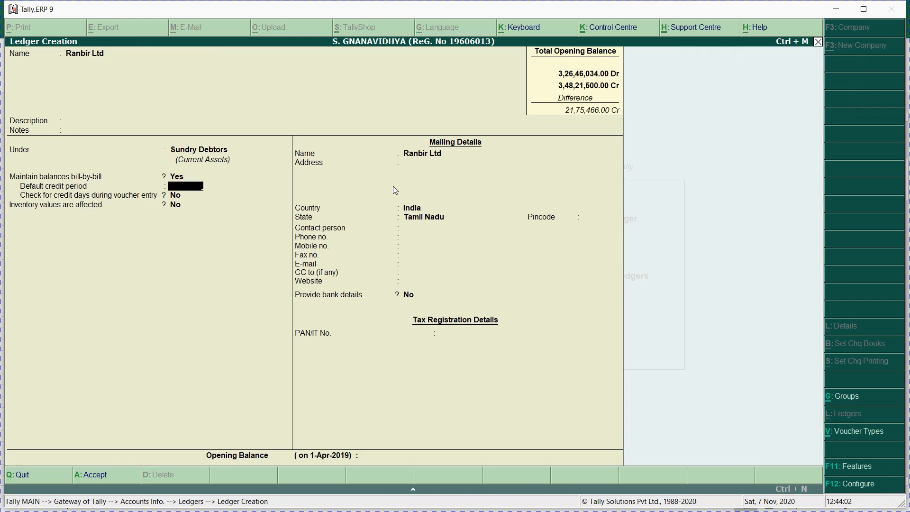
Step: Give Ranbir Ltd a 15-day default credit period, keep Tamil Nadu, and save the ledger
type("15")
key("Return")
key("Return")
key("Return")
key("Return")
key("Return")
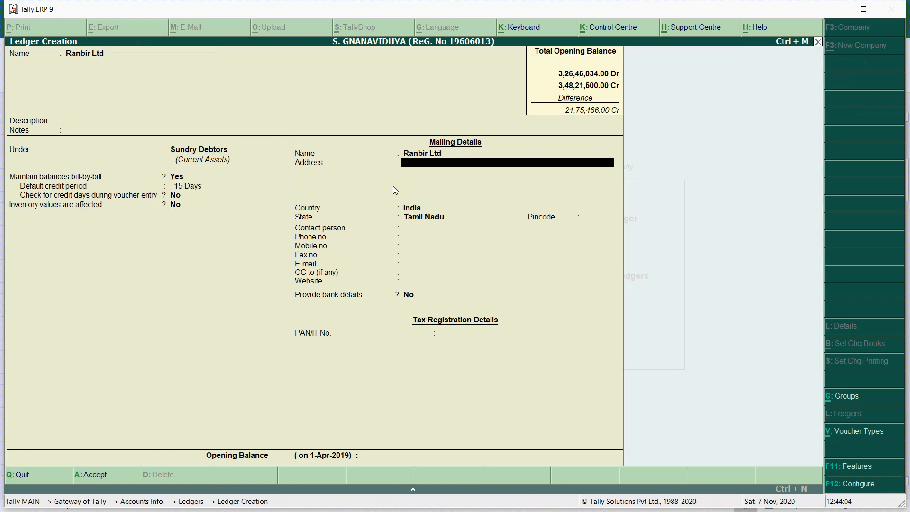
key("Return")
key("Return")
key("Return")
key("Return")
key("Return")
key("Return")
key("Return")
key("Return")
key("Return")
key("Return")
key("Return")
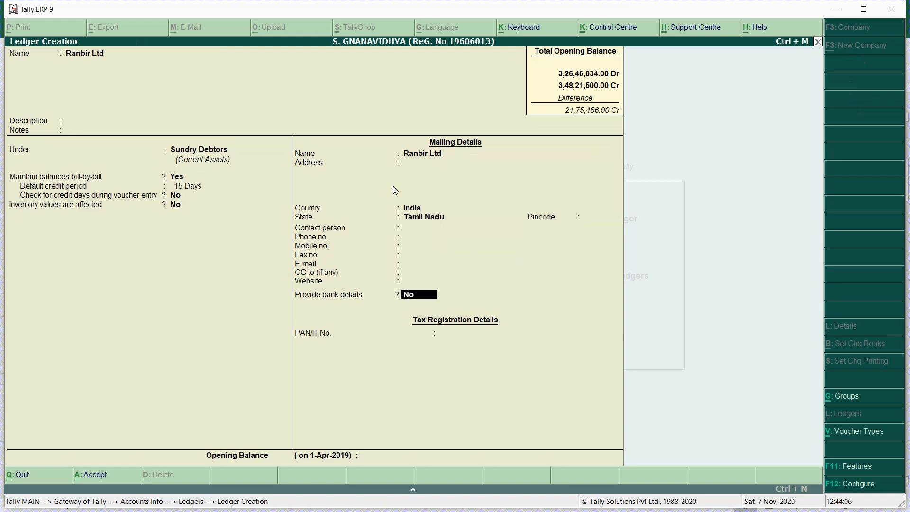
key("Return")
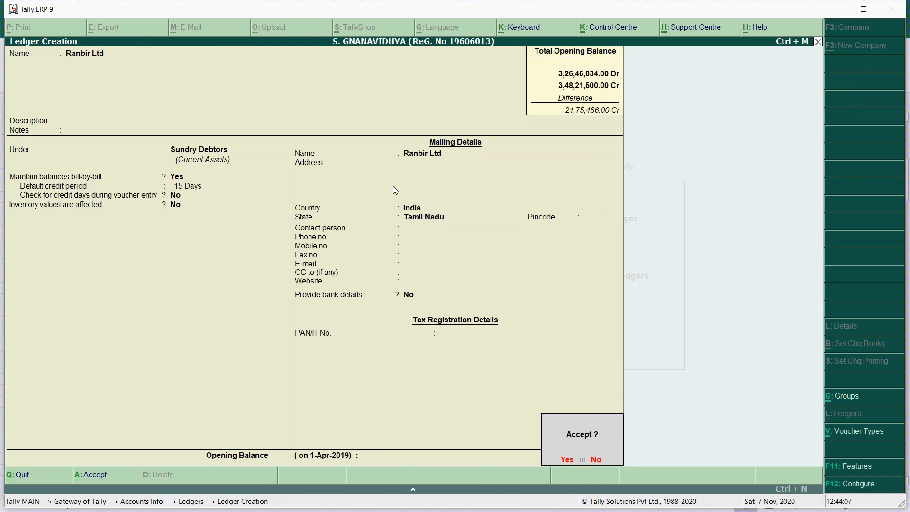
key("Return")
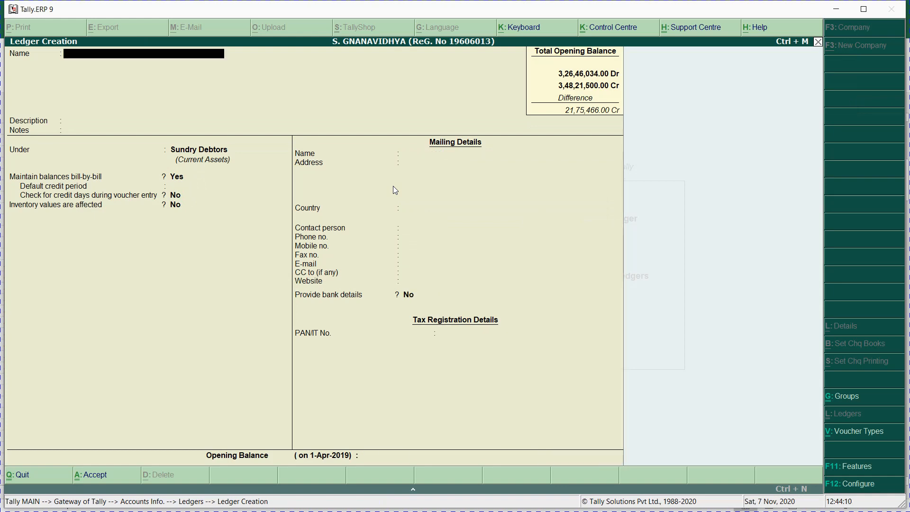
Step: Open the Ranbir Ltd ledger for alteration and reach its Opening Balance field
key("Escape")
type("a")
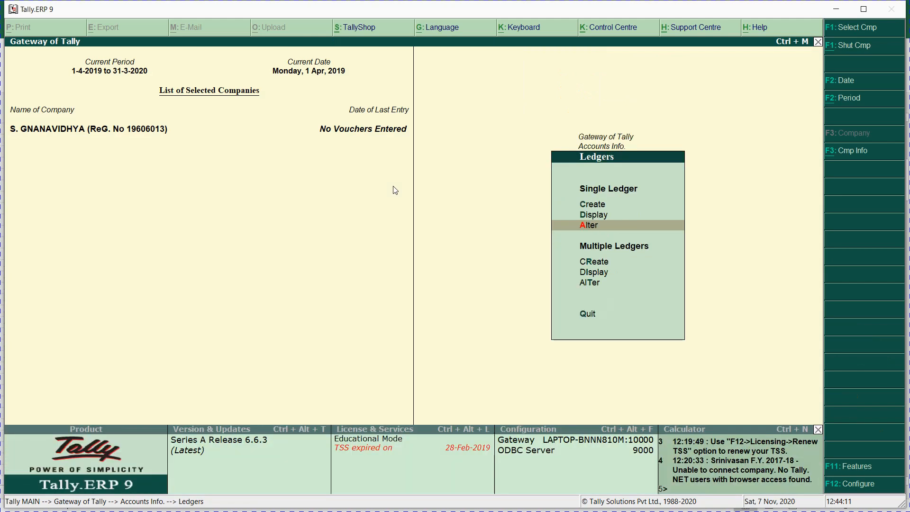
type("ren")
key("BackSpace")
key("BackSpace")
key("BackSpace")
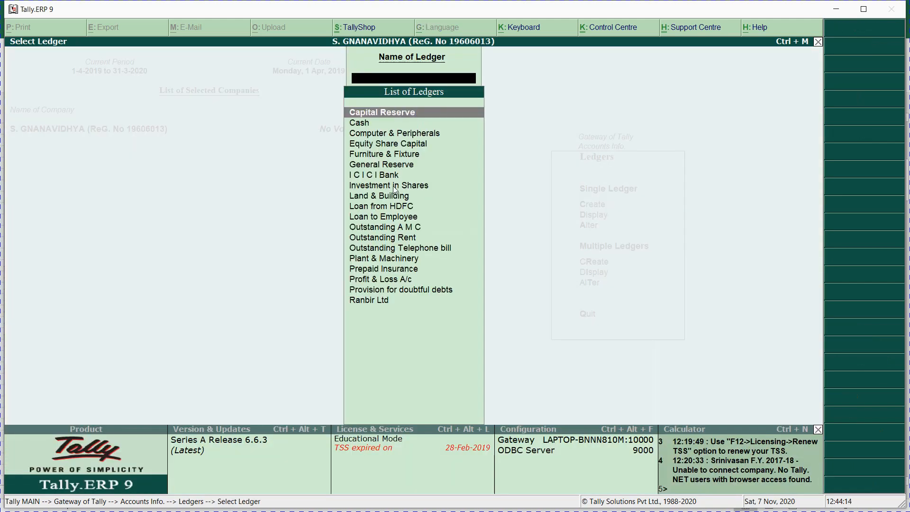
type("r")
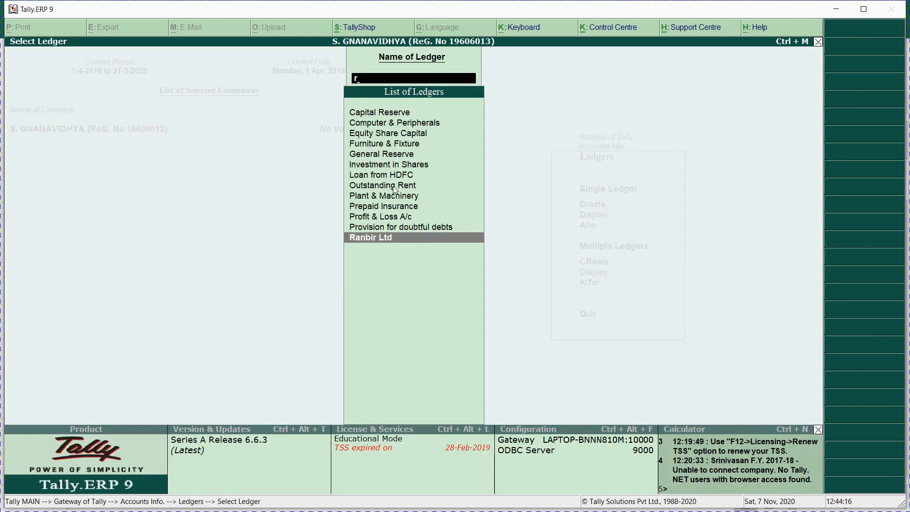
key("Return")
key("Return")
key("Return")
key("Return")
key("Return")
key("Return")
key("Return")
key("Return")
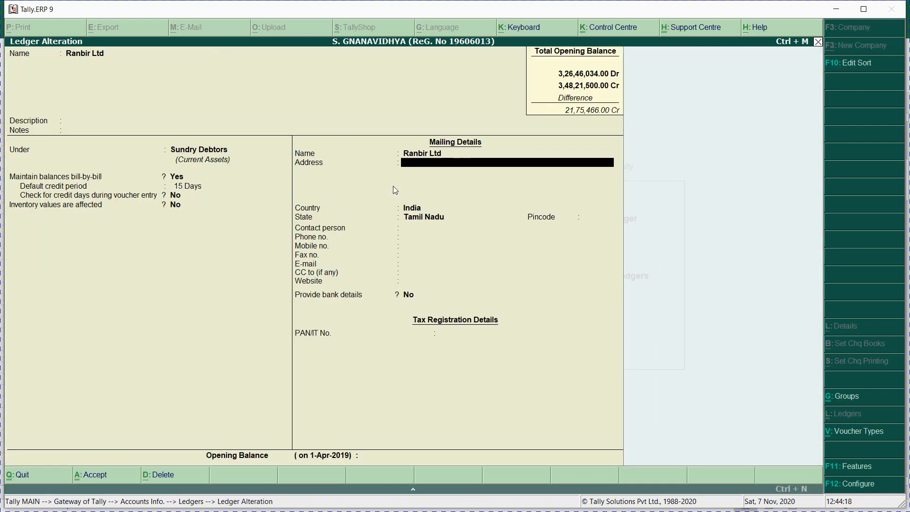
key("Return")
key("Return")
key("Return")
key("Return")
key("Return")
key("Return")
key("Return")
key("Return")
key("Return")
key("Return")
key("Return")
key("Return")
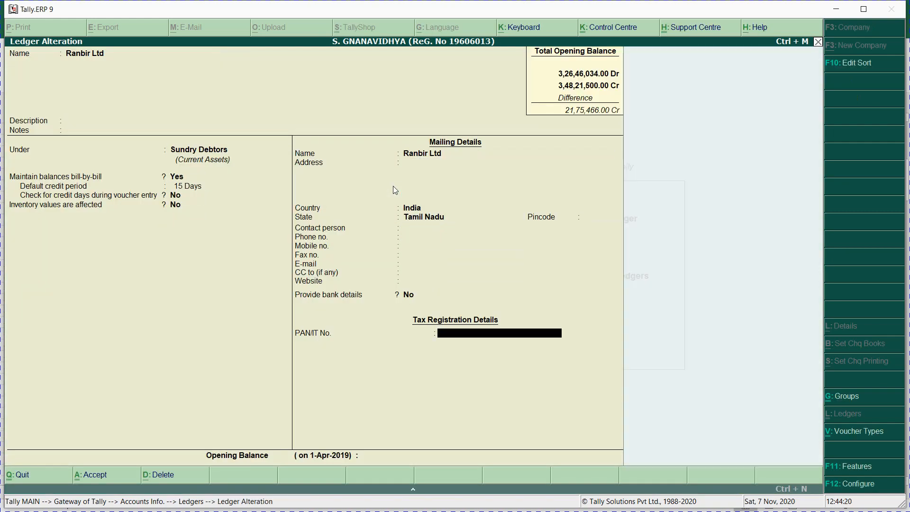
key("Return")
Step: Paste 254100 from Excel as Ranbir Ltd's opening balance, accepting 2,54,100 Dr
key("alt+Tab")
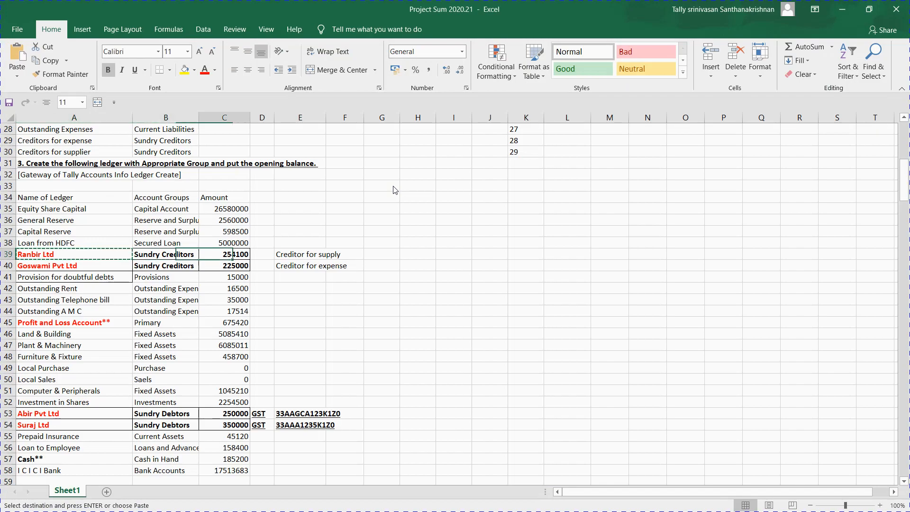
key("alt+Tab")
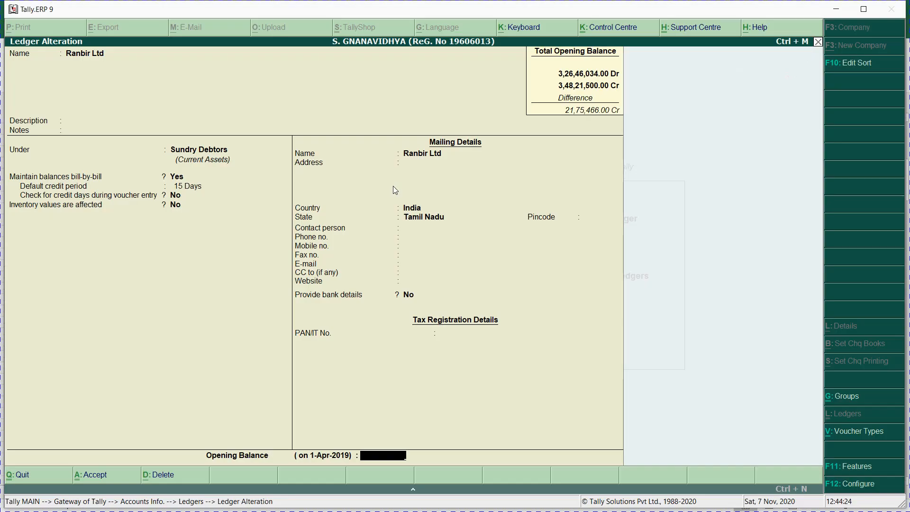
key("ctrl+alt+v")
key("Return")
key("Return")
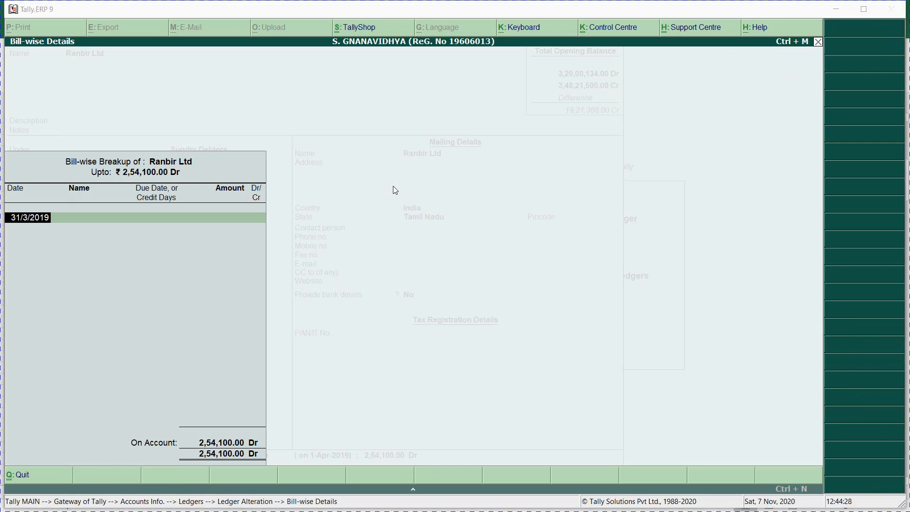
key("alt+Tab")
key("Down")
key("Down")
key("Down")
key("Down")
key("Down")
key("Down")
key("Down")
key("Down")
key("Down")
key("Down")
key("Down")
key("Down")
key("Down")
key("Down")
key("Down")
key("Down")
key("Down")
key("Down")
key("Down")
key("Down")
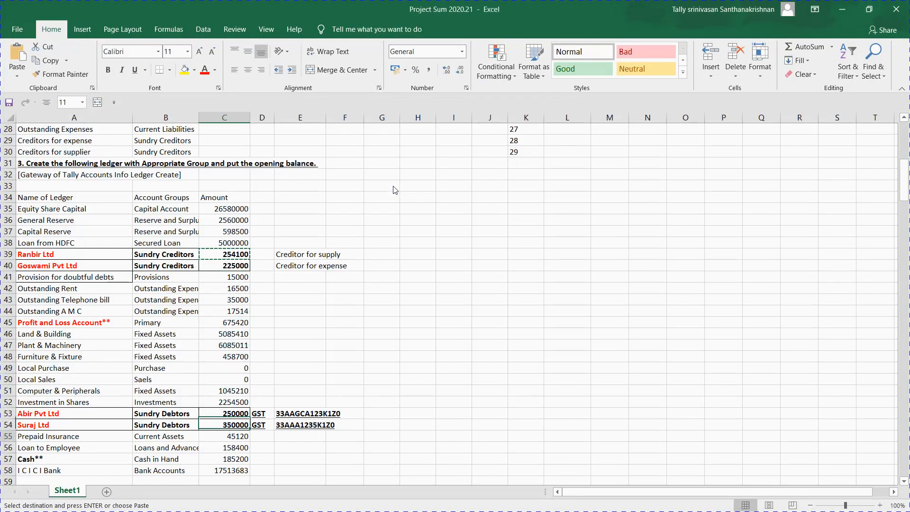
Step: Change the years of the bill dates in A64–A66 to 2018
key("Down")
key("Down")
key("Down")
key("Down")
key("Down")
key("Down")
key("Down")
key("Down")
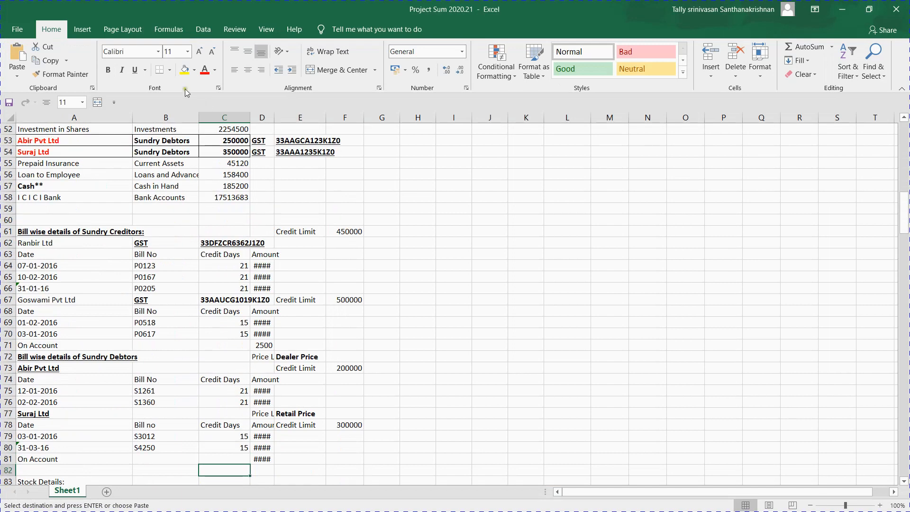
left_click(60, 261)
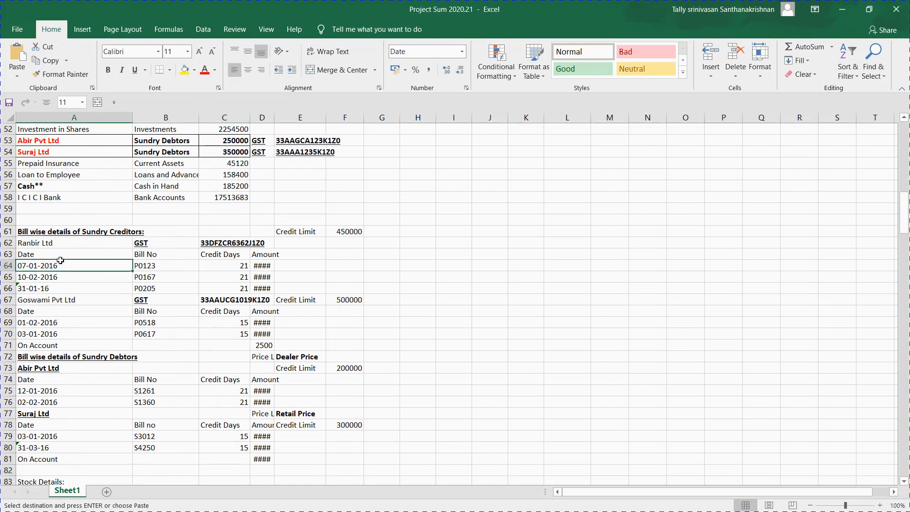
key("F2")
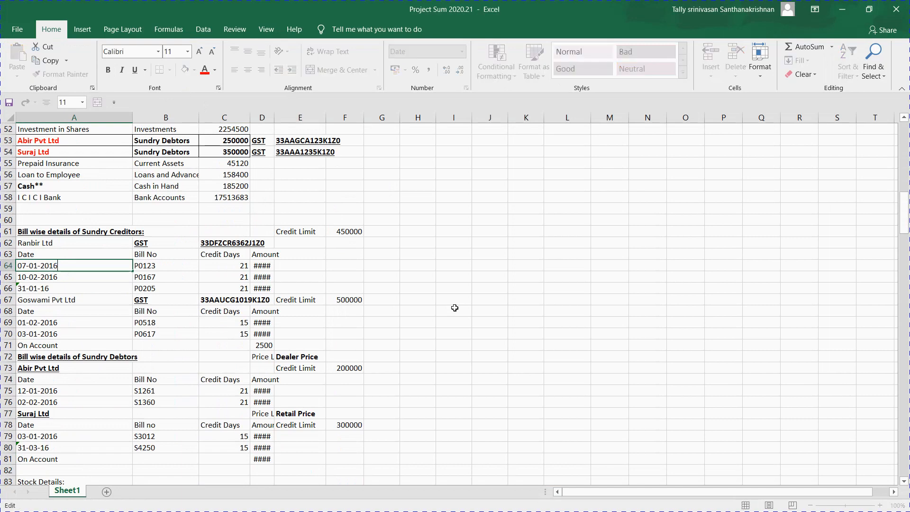
key("BackSpace")
type("8")
key("Return")
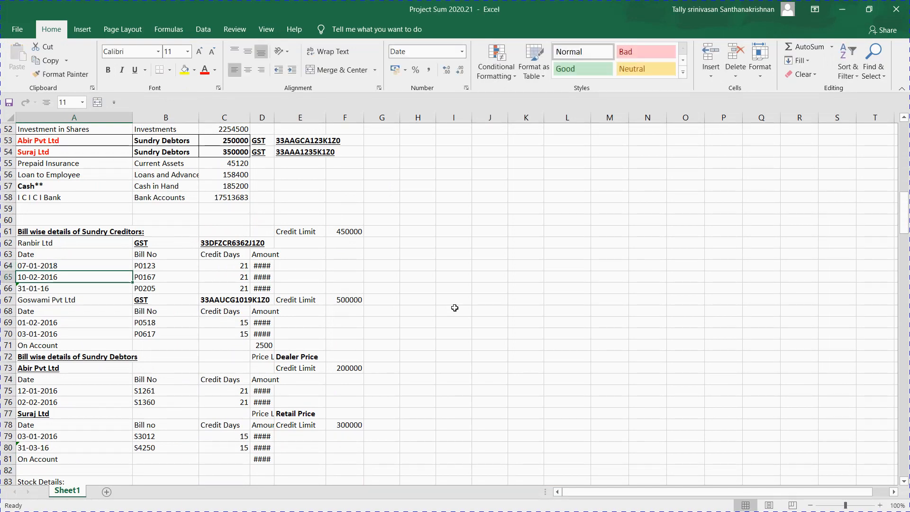
key("F2")
key("BackSpace")
type("8")
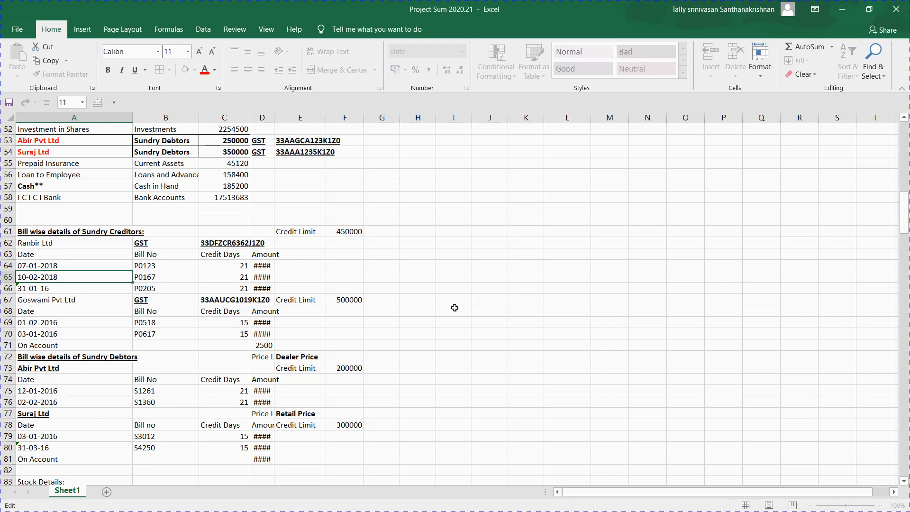
key("Return")
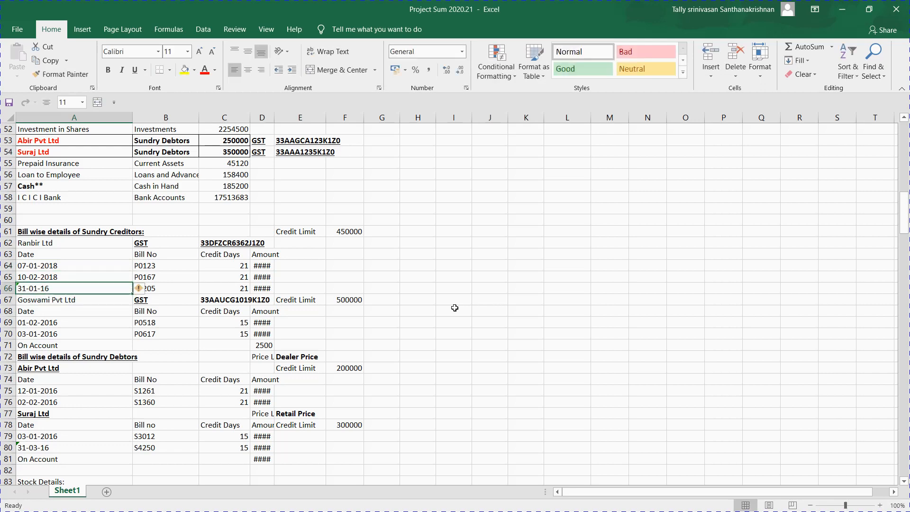
key("F2")
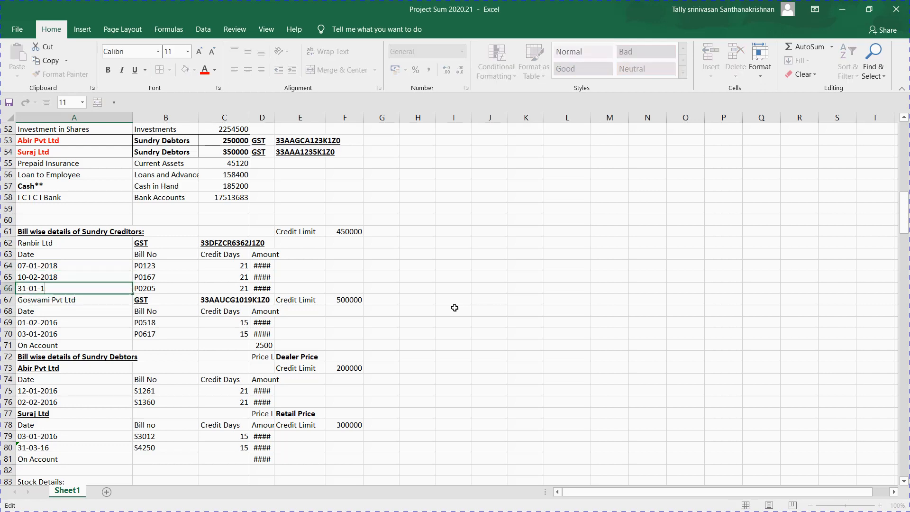
type("8")
key("Return")
Step: Retype A64 as '01*07*2018 and A65 as '02.10.2018 as text
key("Up")
key("Up")
key("Up")
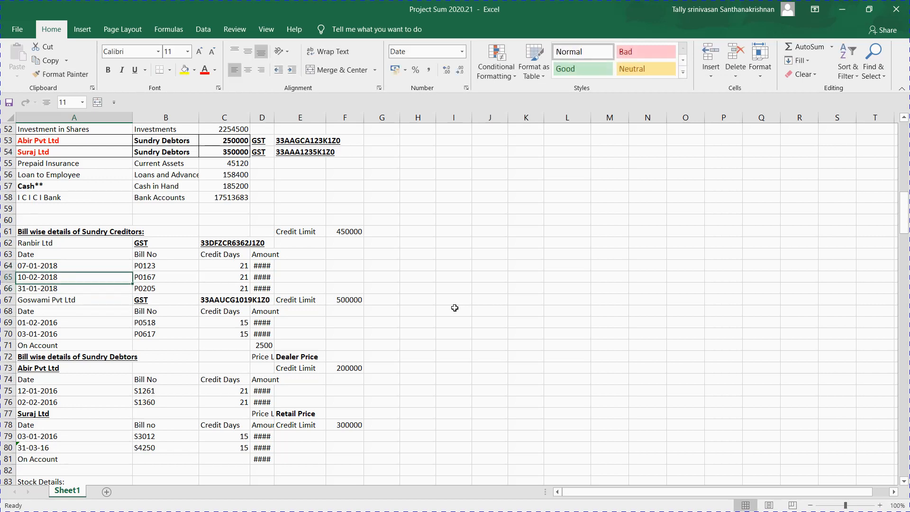
type("'01")
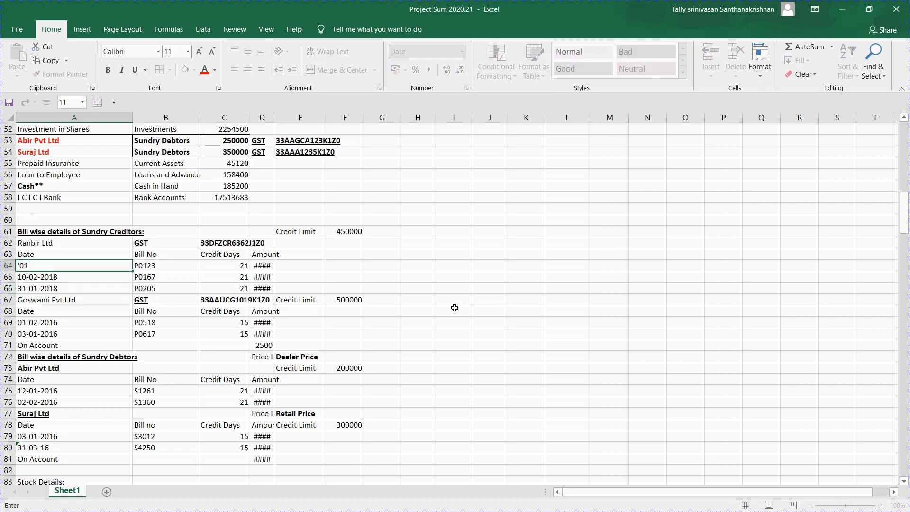
type("*07*2018")
key("Return")
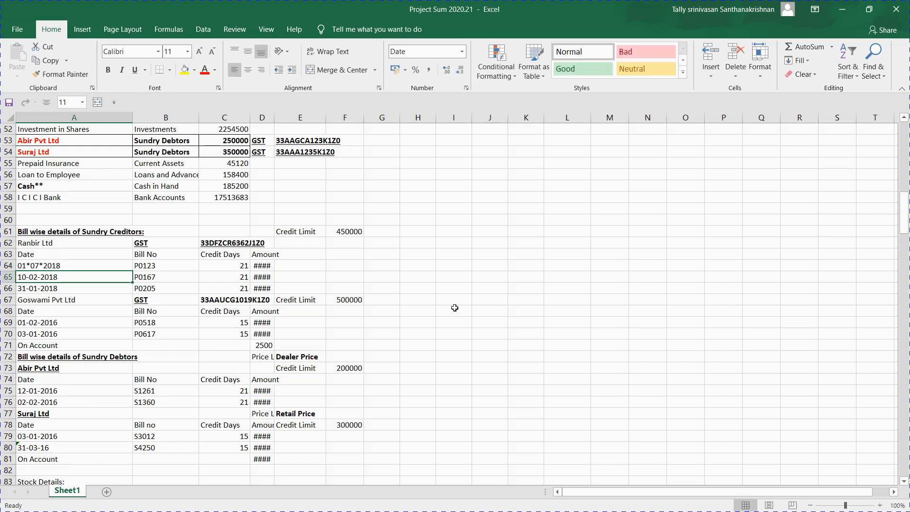
type("'02.10.2")
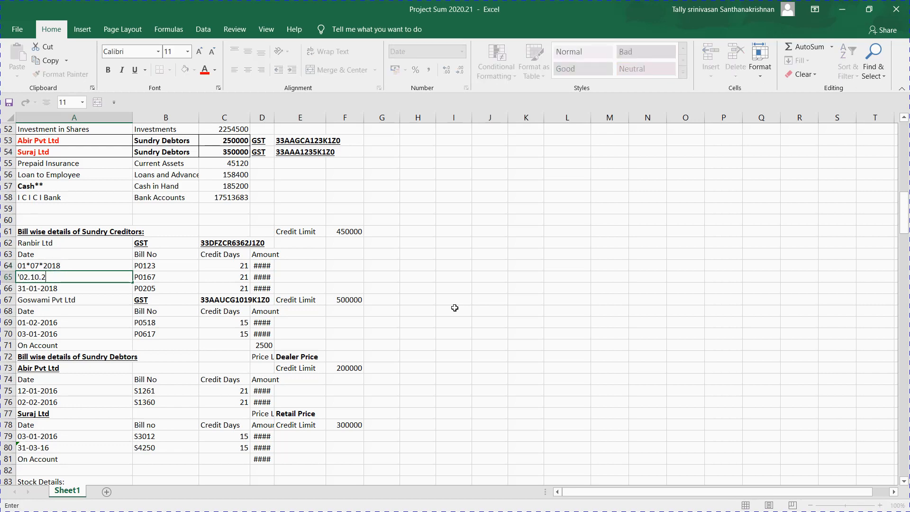
type("018")
key("Return")
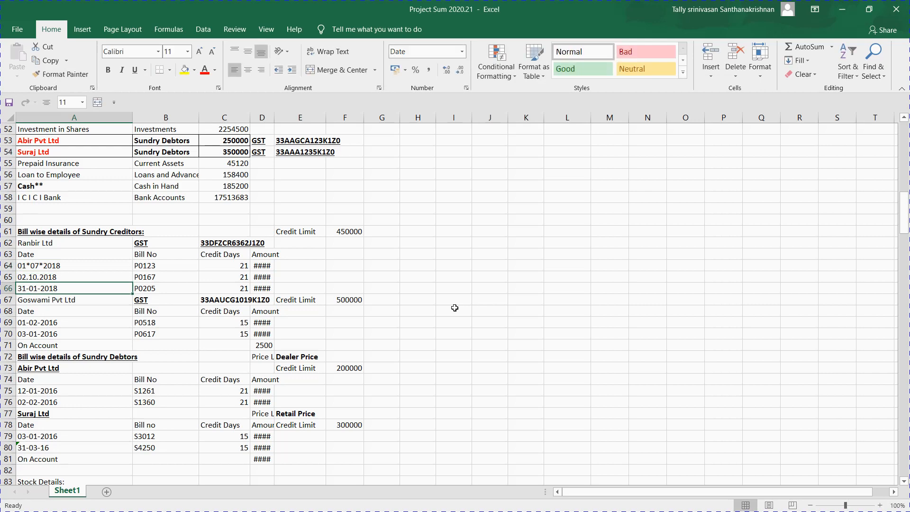
key("Down")
key("Down")
key("Down")
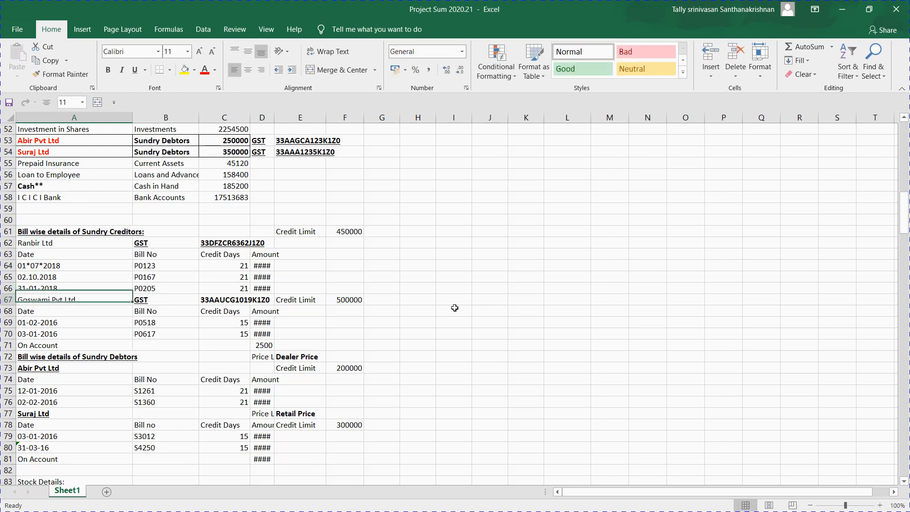
key("shift+Down")
key("shift+Down")
key("shift+Down")
key("shift+Down")
key("shift+Down")
key("shift+Down")
key("shift+Down")
key("shift+Down")
key("shift+Down")
key("shift+Down")
key("shift+Down")
key("shift+Down")
key("shift+Down")
key("shift+Down")
key("shift+Down")
key("shift+Down")
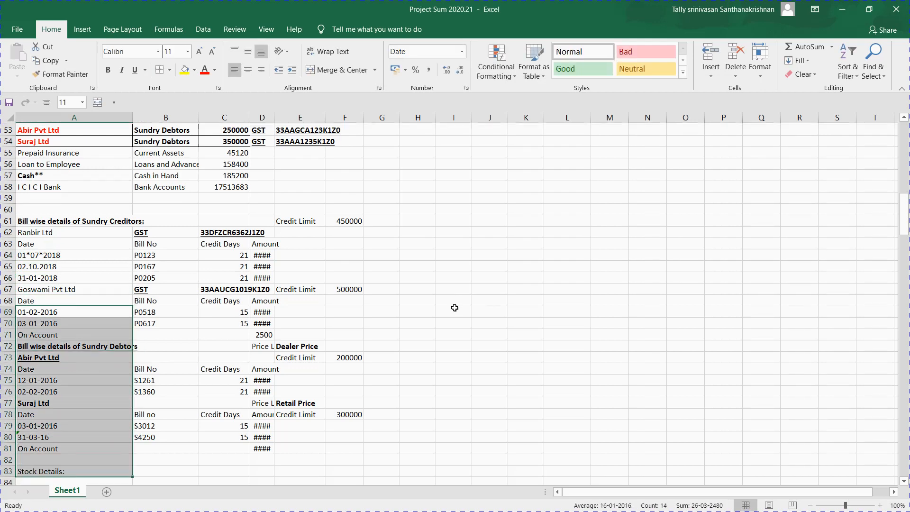
Step: Replace 2016 with 2018 across the selected bill dates A69:A81, updating five dates
key("shift+Up")
key("shift+Up")
key("shift+Up")
key("shift+Up")
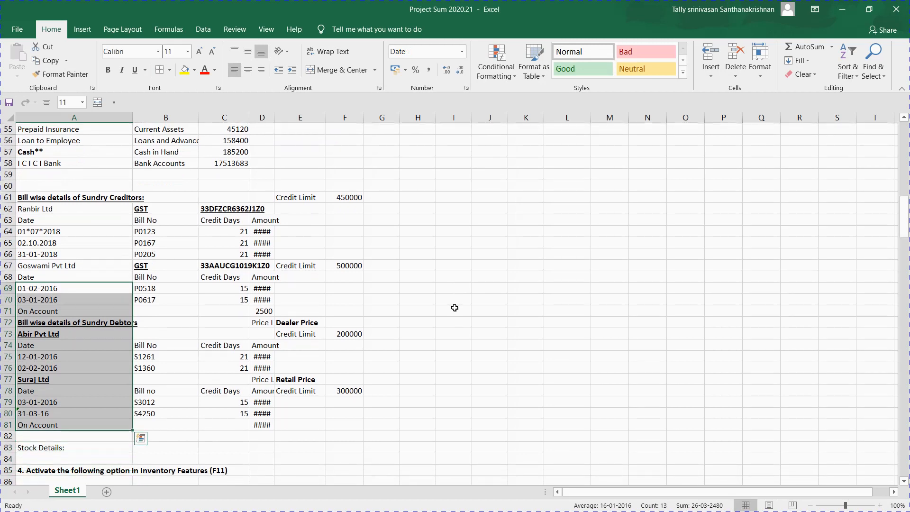
key("ctrl+f")
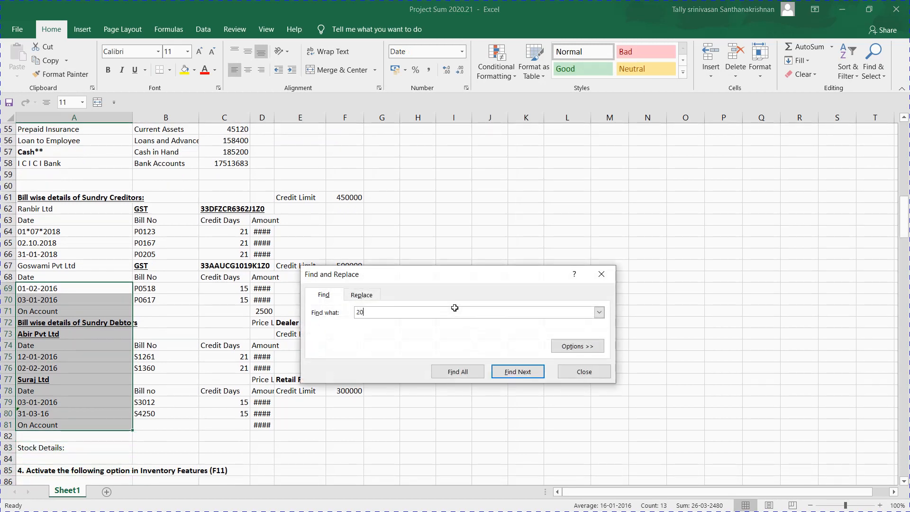
key("ctrl+h")
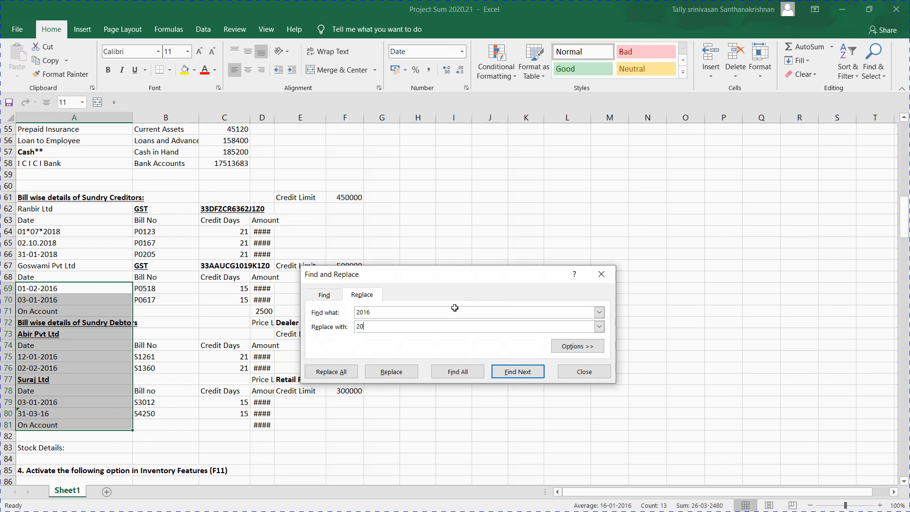
key("alt+a")
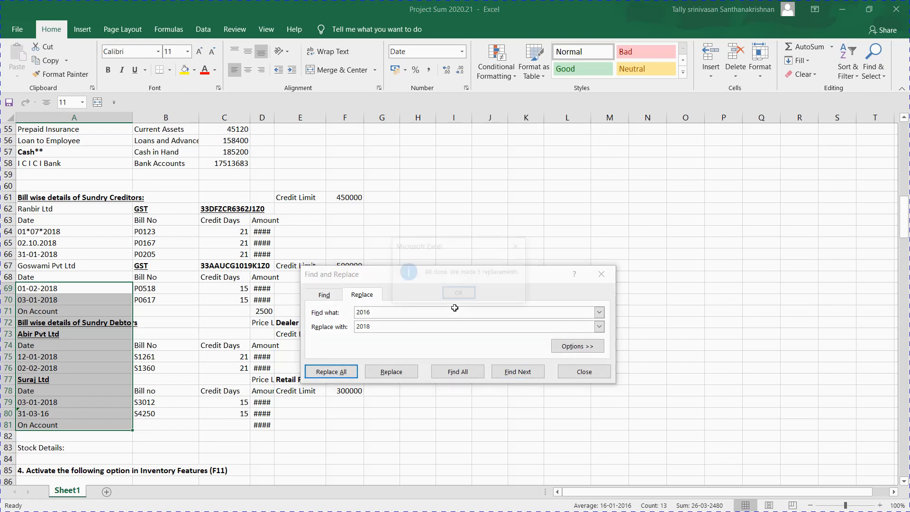
key("Return")
key("Escape")
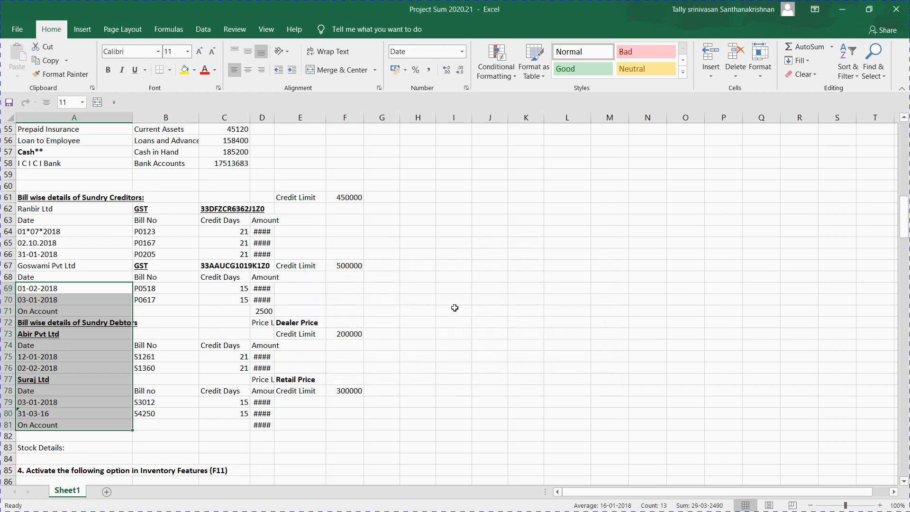
left_click(506, 302)
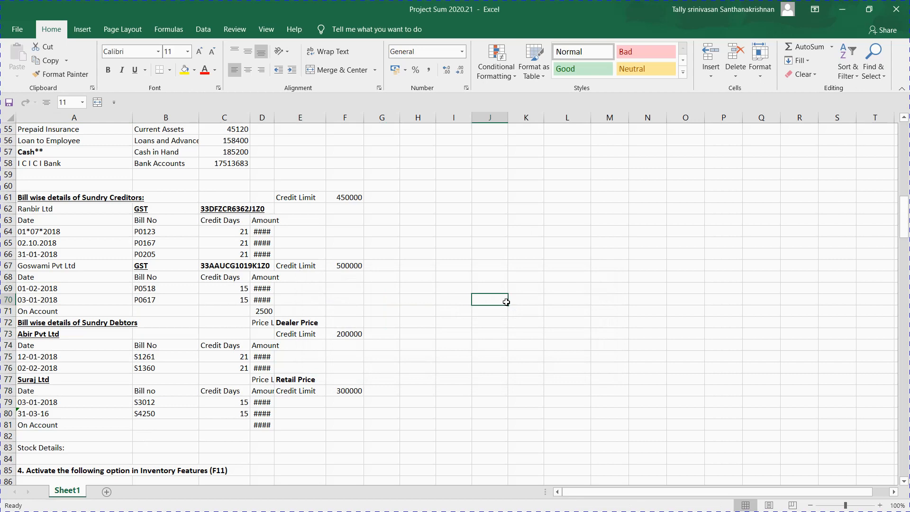
key("Up")
key("Up")
key("Up")
key("Up")
key("Up")
key("Up")
key("Left")
key("Left")
key("Left")
key("Left")
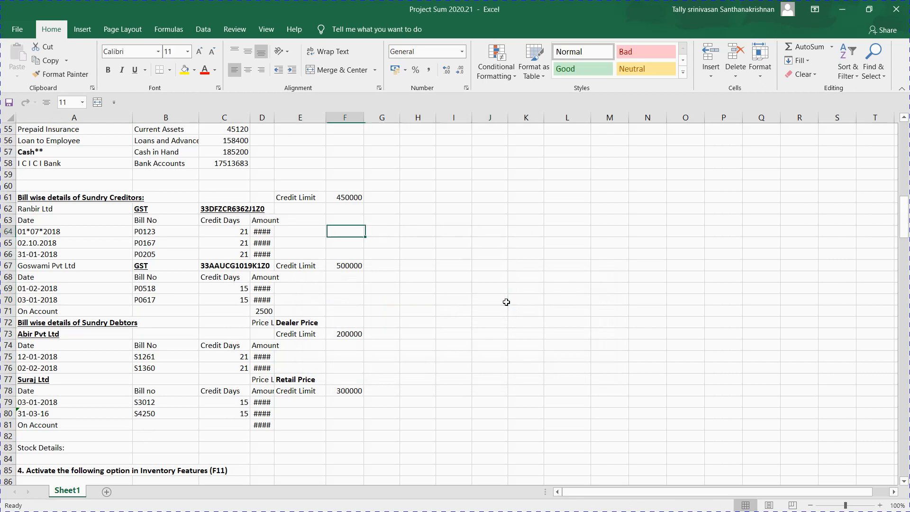
key("Left")
key("Left")
key("Left")
key("Up")
key("Up")
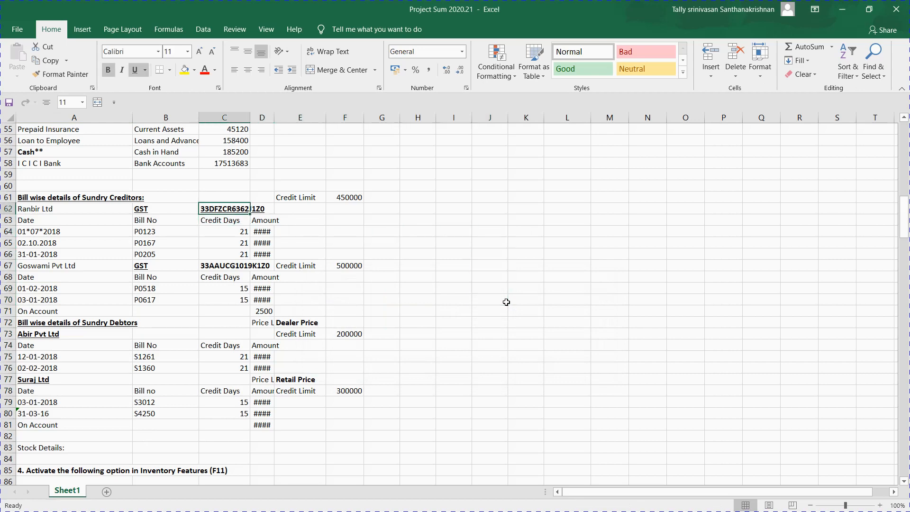
Step: Copy the ledger instruction down to L5 and write 'F11- F3 Enable GSt' in L4
key("Up")
key("Up")
key("Up")
key("Up")
key("Up")
key("Up")
key("Up")
key("Up")
key("Up")
key("Up")
key("Up")
key("Up")
key("Up")
key("Up")
key("Up")
key("Up")
key("Up")
key("Up")
key("Up")
key("Up")
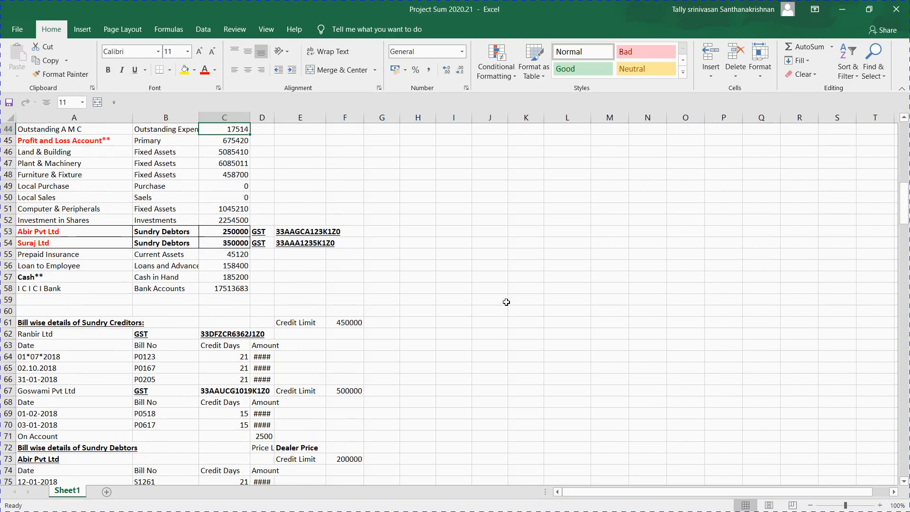
key("Up")
key("Up")
key("Up")
key("Up")
key("Up")
key("Up")
key("Up")
key("Up")
key("Up")
key("Up")
key("Up")
key("Up")
key("Up")
key("Up")
key("Up")
key("Up")
key("Up")
key("Up")
key("Up")
key("Up")
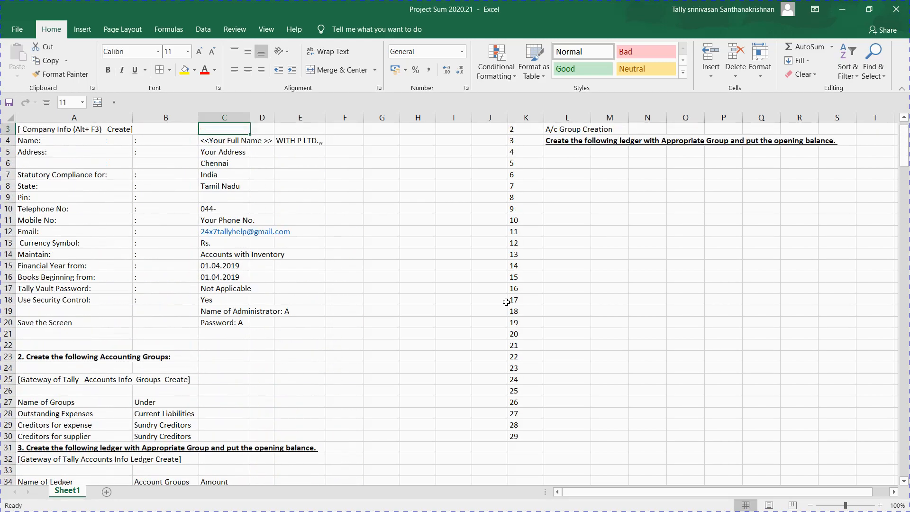
key("Right")
key("Right")
key("Right")
key("Right")
key("Right")
key("Right")
key("Right")
key("Right")
key("Right")
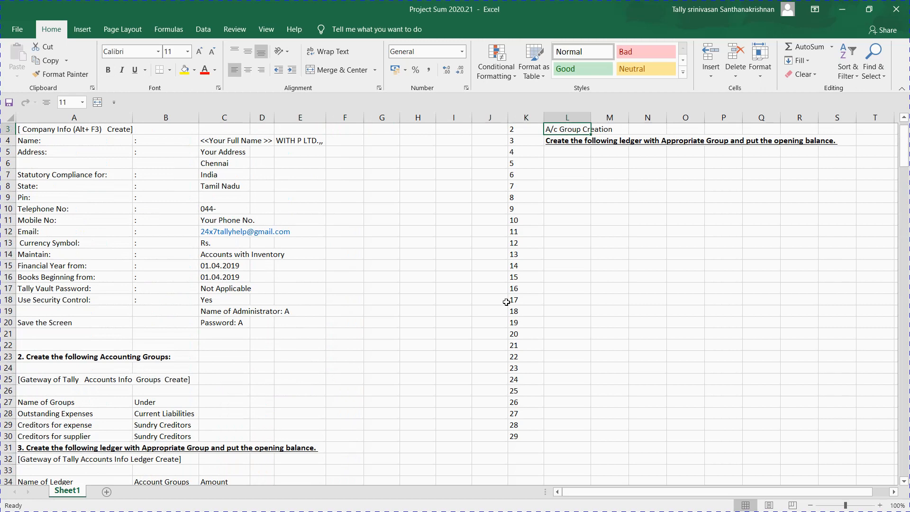
key("Down")
key("Down")
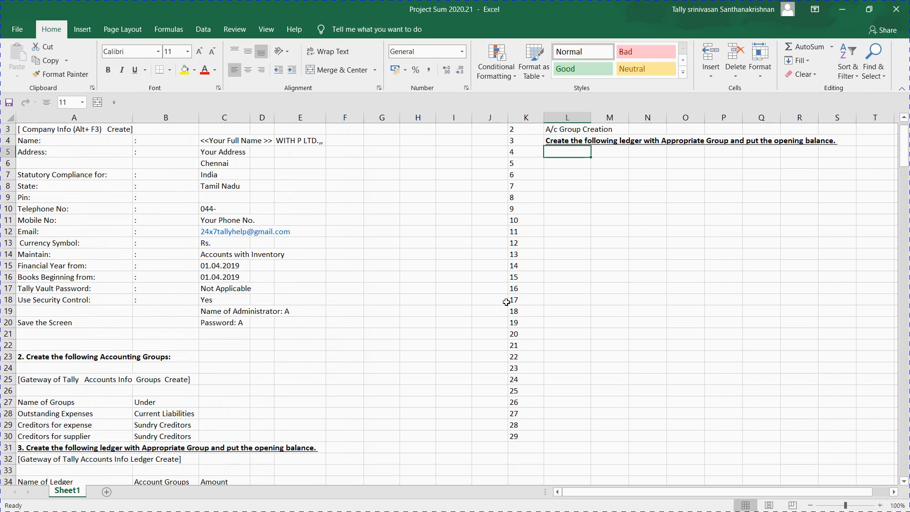
key("ctrl+d")
key("Up")
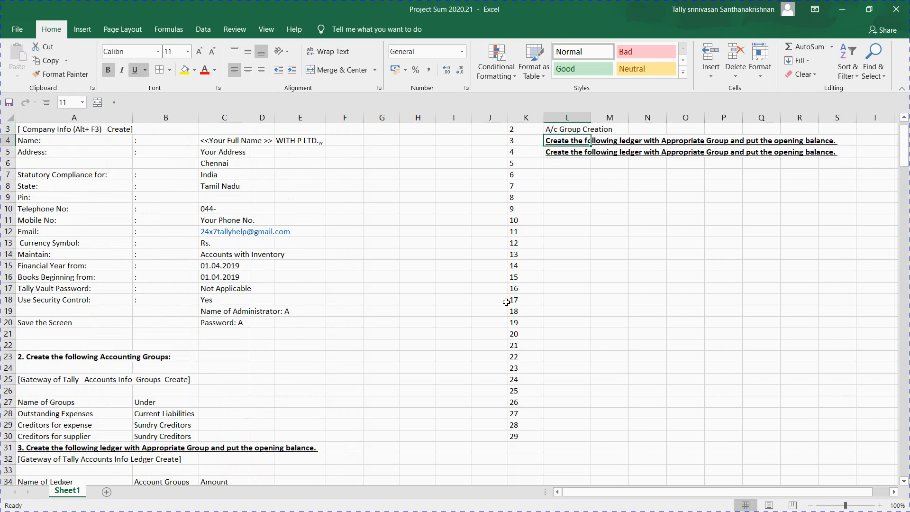
type("F")
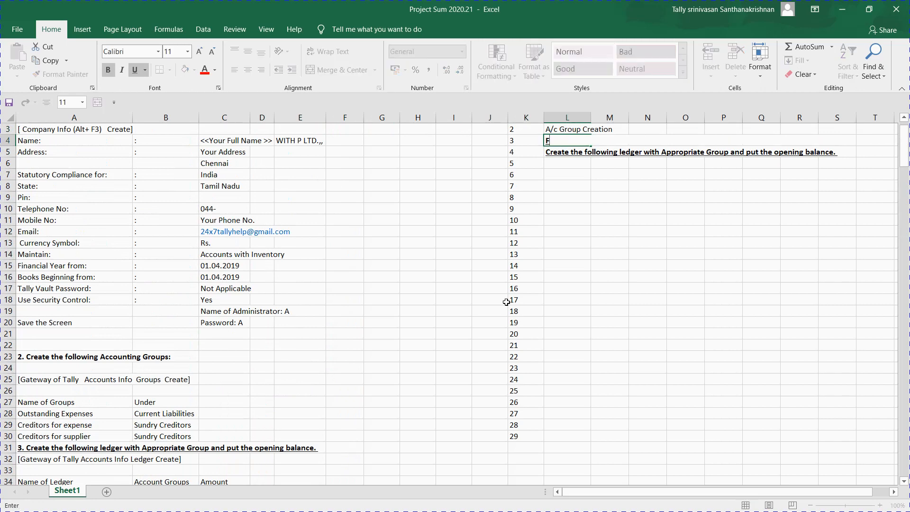
type("11- F3  Enable GSt")
key("Return")
key("alt+Tab")
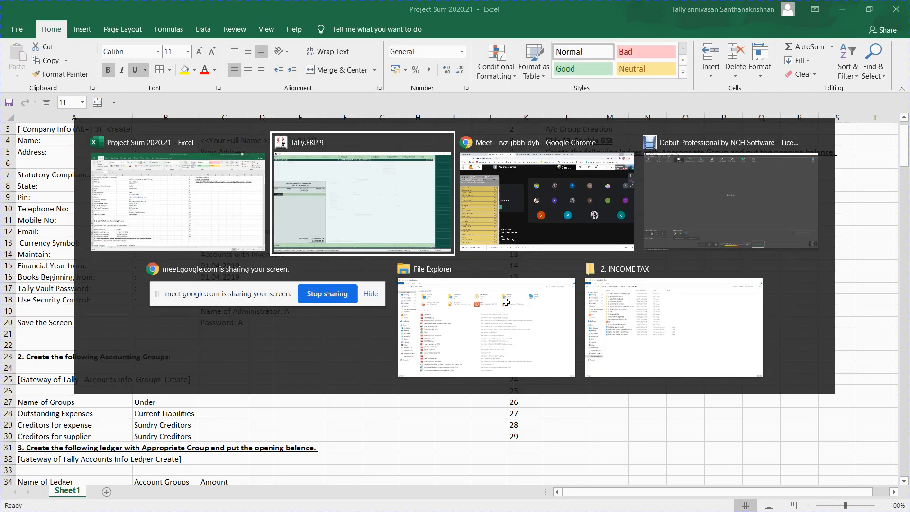
Step: Leave the bill-wise breakup and set Enable GST and Set/alter GST details to Yes under F3: Statutory
key("Escape")
key("Escape")
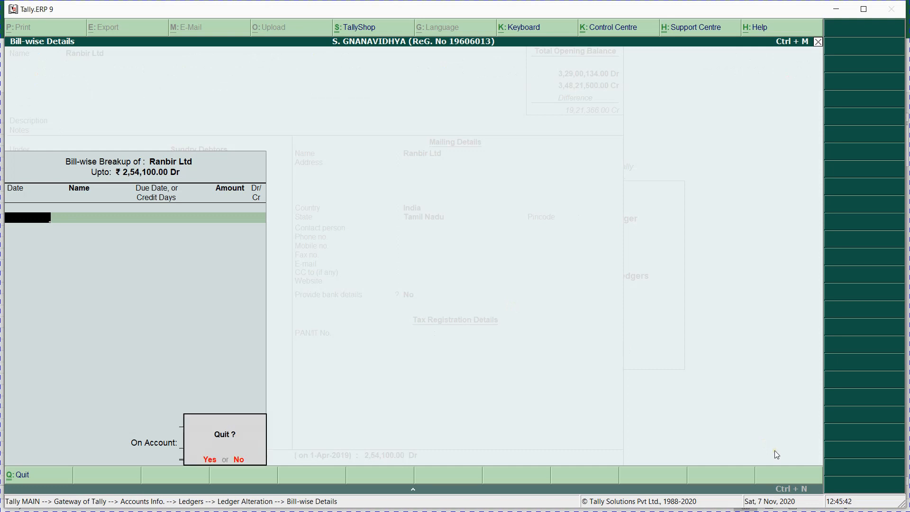
key("Return")
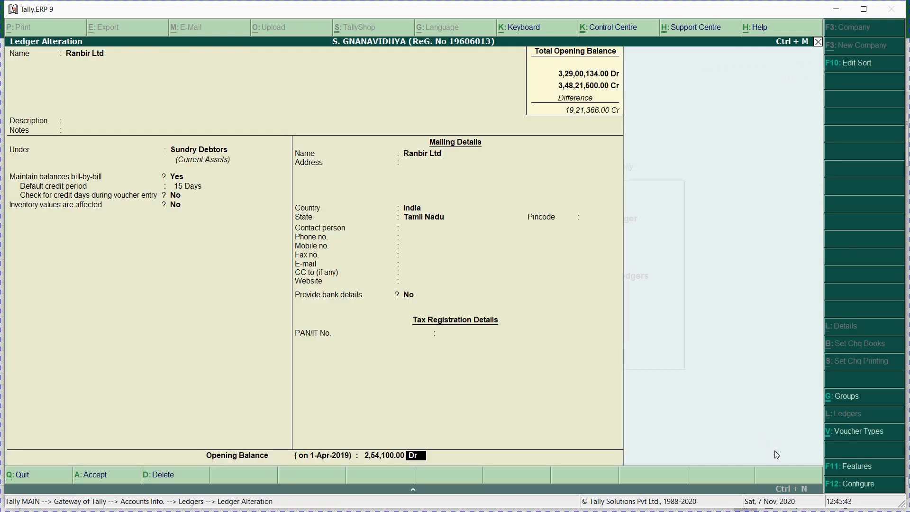
left_click(855, 469)
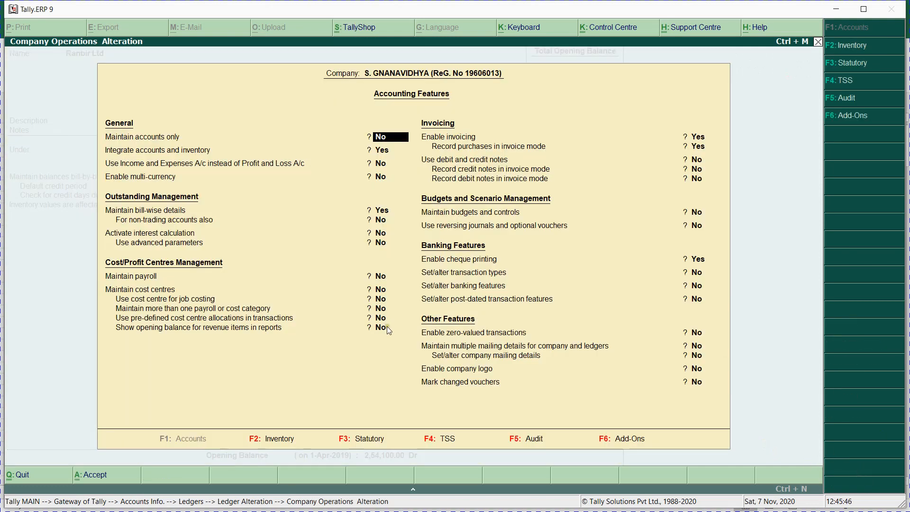
left_click(345, 443)
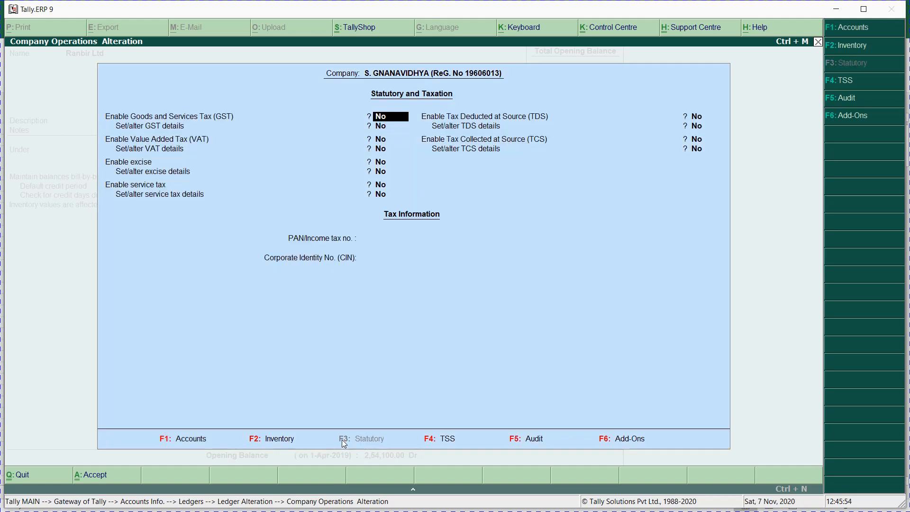
type("y")
key("Return")
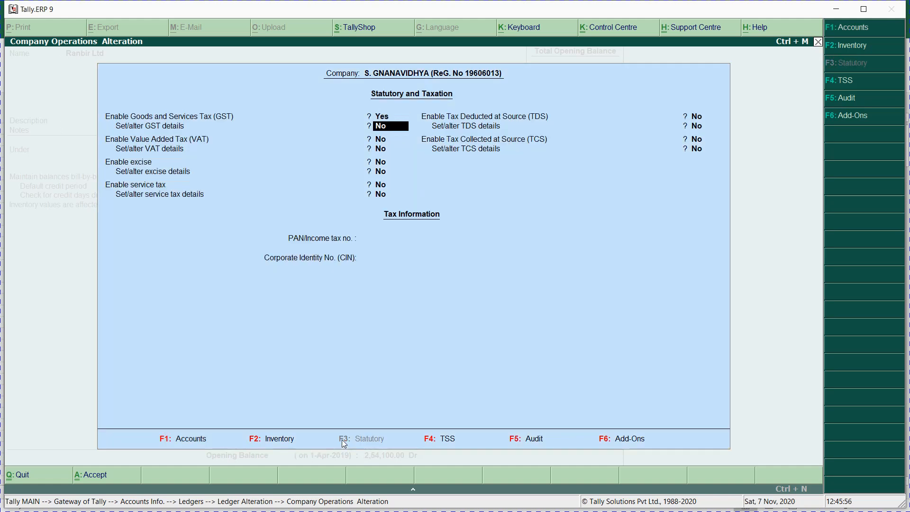
type("y")
key("Return")
key("Return")
key("Return")
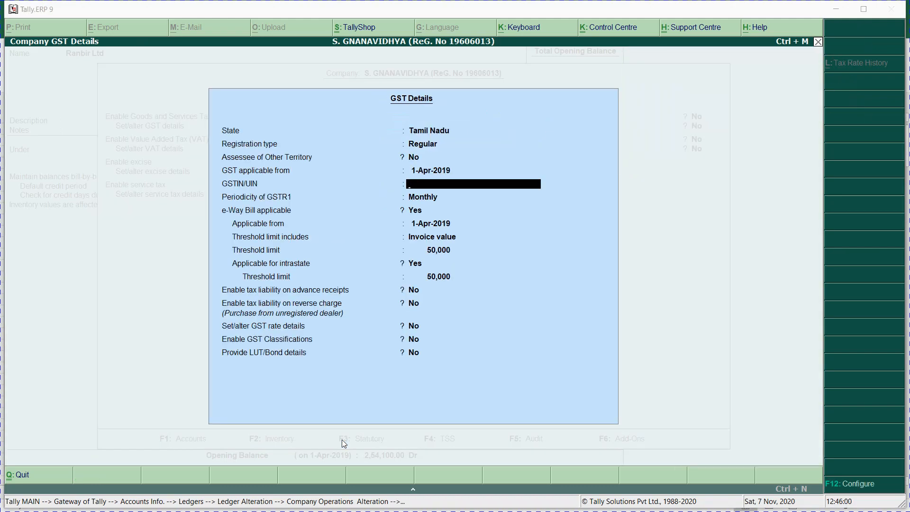
key("alt+Tab")
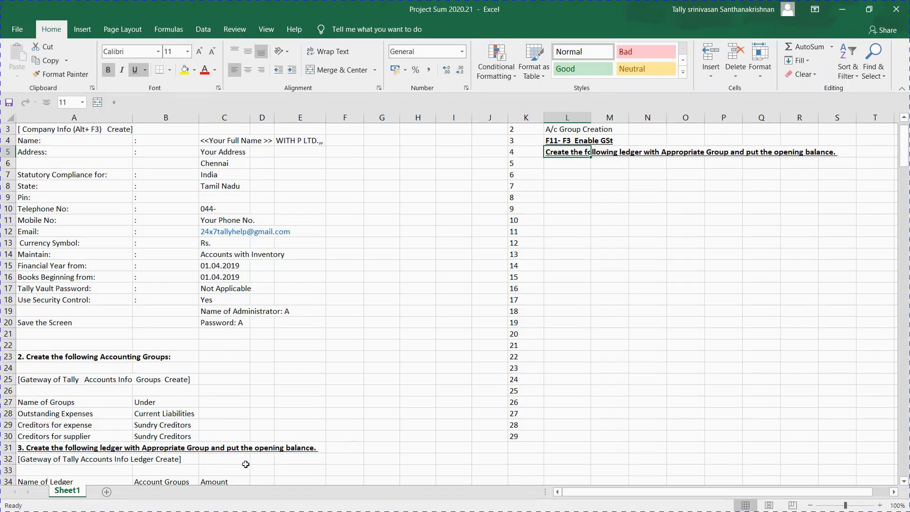
Step: Type the company GSTIN into cell G2 and copy it
left_click(86, 417)
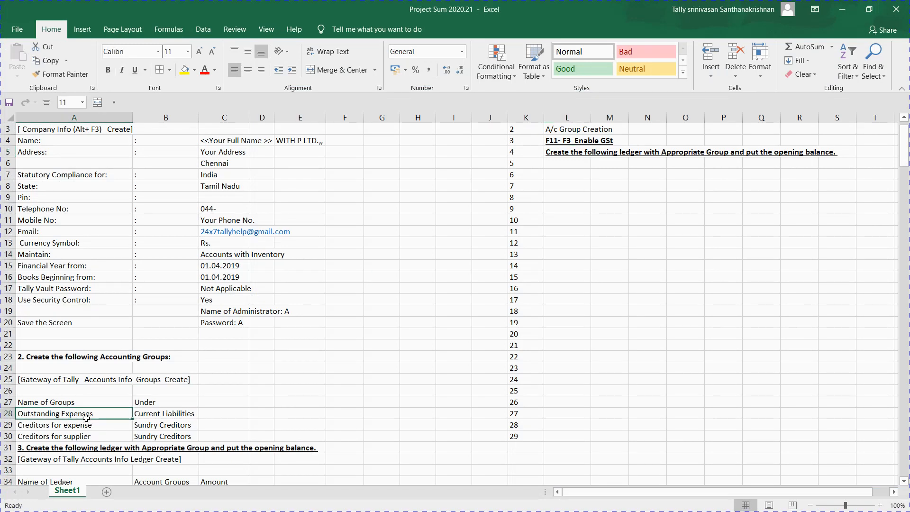
left_click(171, 323)
key("Up")
key("Up")
key("Up")
key("Up")
key("Up")
key("Up")
key("Up")
key("Up")
key("Up")
key("Up")
key("Up")
key("Up")
key("Up")
key("Up")
key("Up")
key("Up")
key("Up")
key("Up")
key("Up")
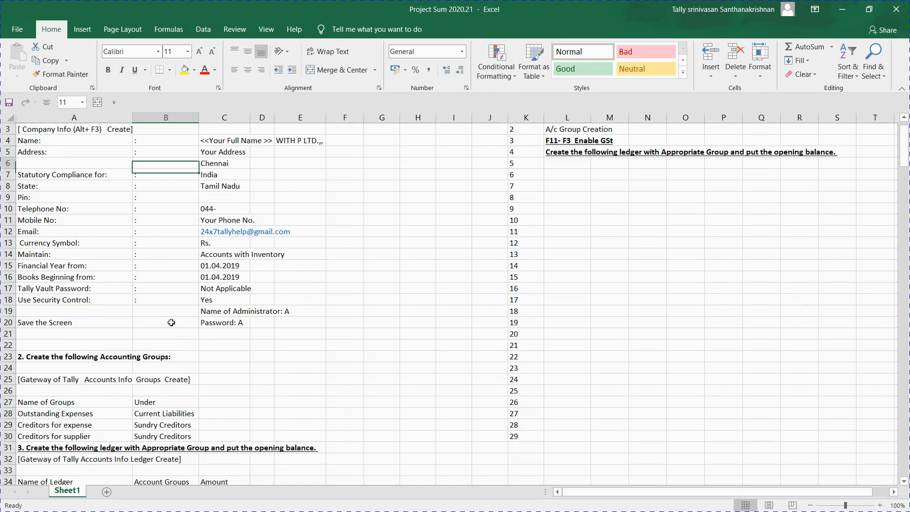
key("Right")
key("Right")
key("Right")
key("Right")
key("Right")
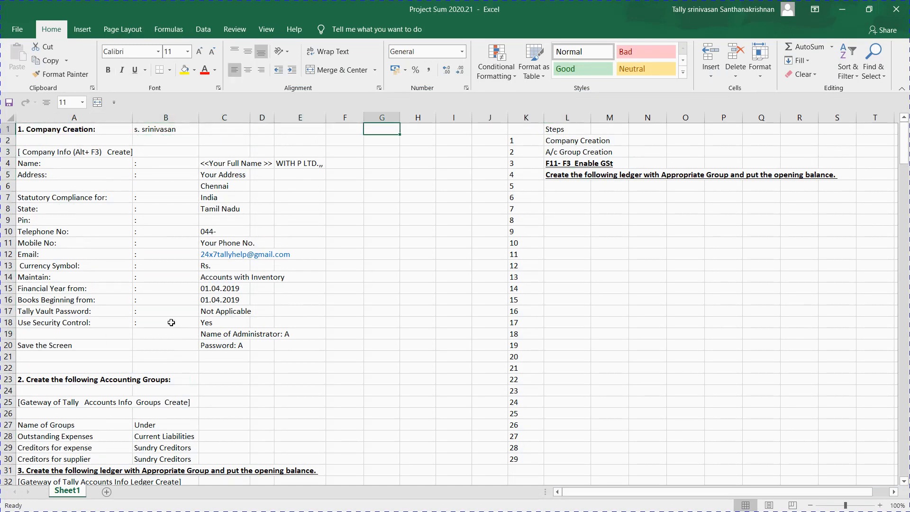
key("Down")
key("alt")
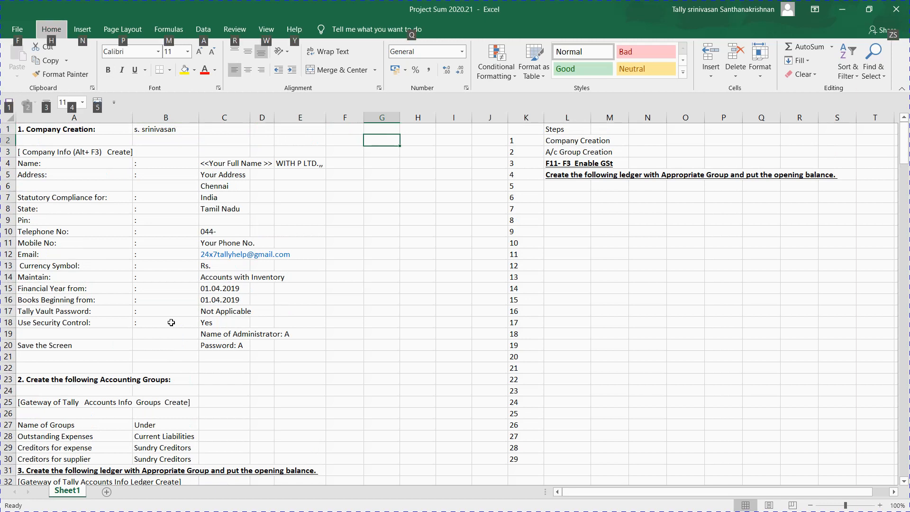
key("alt")
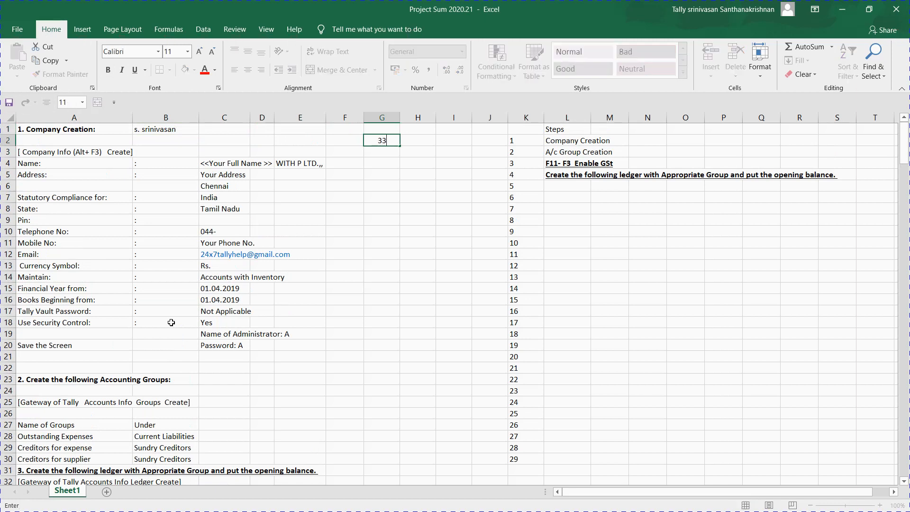
key("Return")
key("Up")
key("ctrl+c")
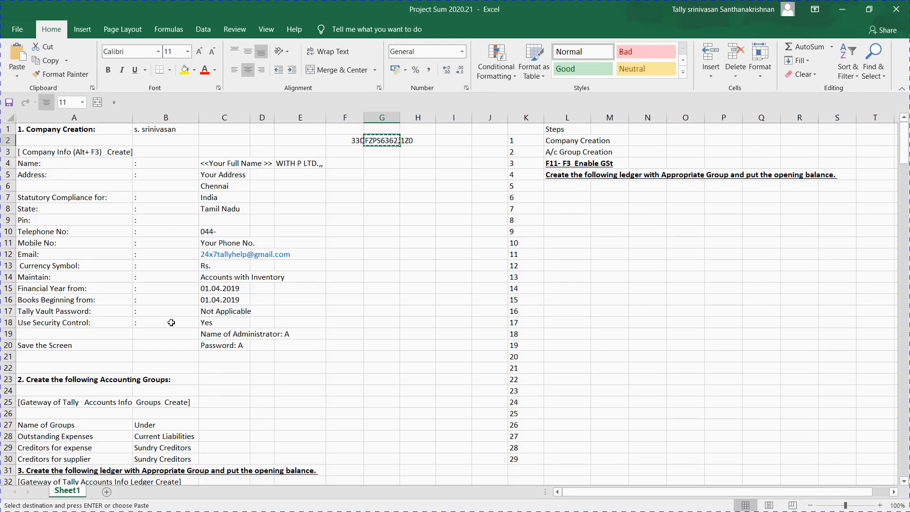
key("alt+Tab")
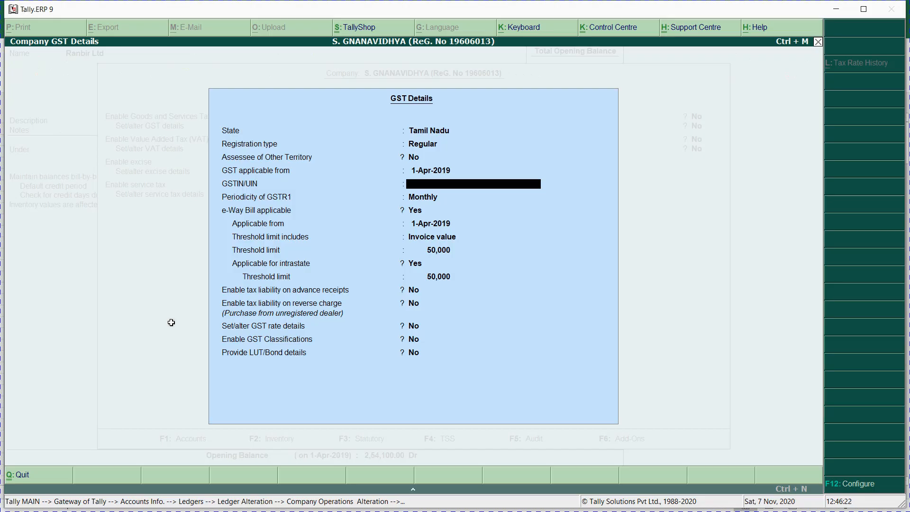
Step: Paste the GSTIN into the company GST details and accept them with monthly GSTR1
key("ctrl+alt+v")
key("Return")
key("Return")
key("Return")
key("Return")
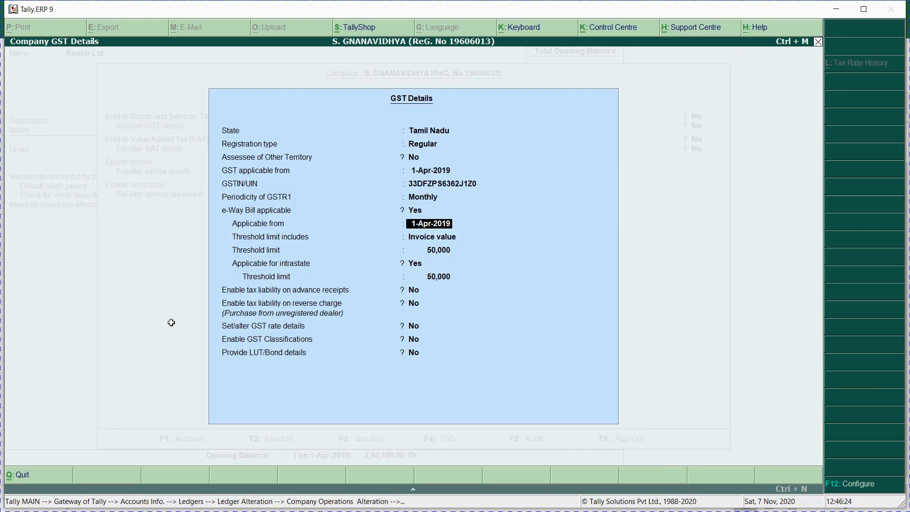
key("Return")
key("Return")
key("Return")
key("Return")
key("Return")
key("Return")
key("Return")
key("Return")
key("Return")
key("Return")
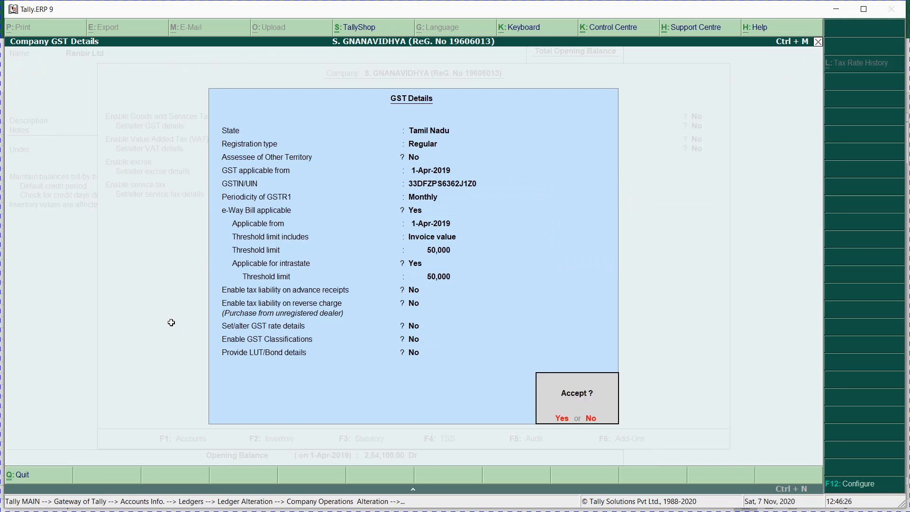
key("Return")
key("Return")
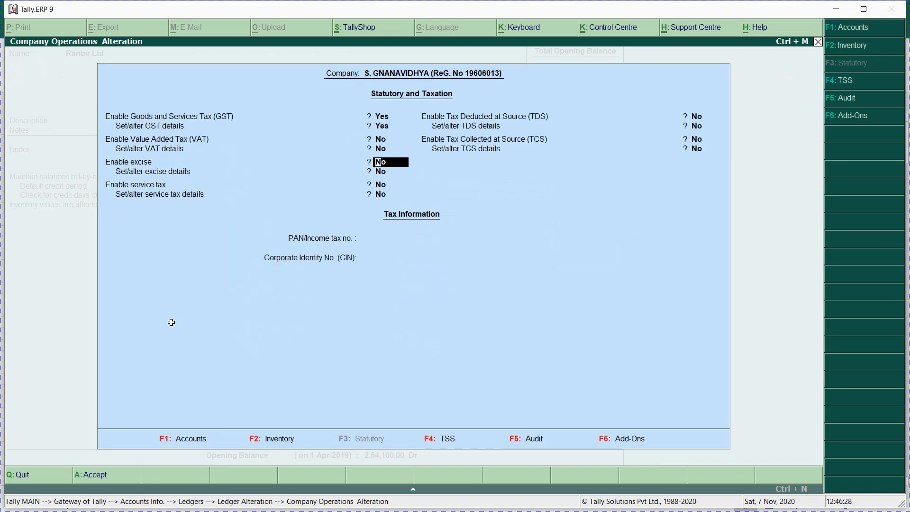
key("ctrl+a")
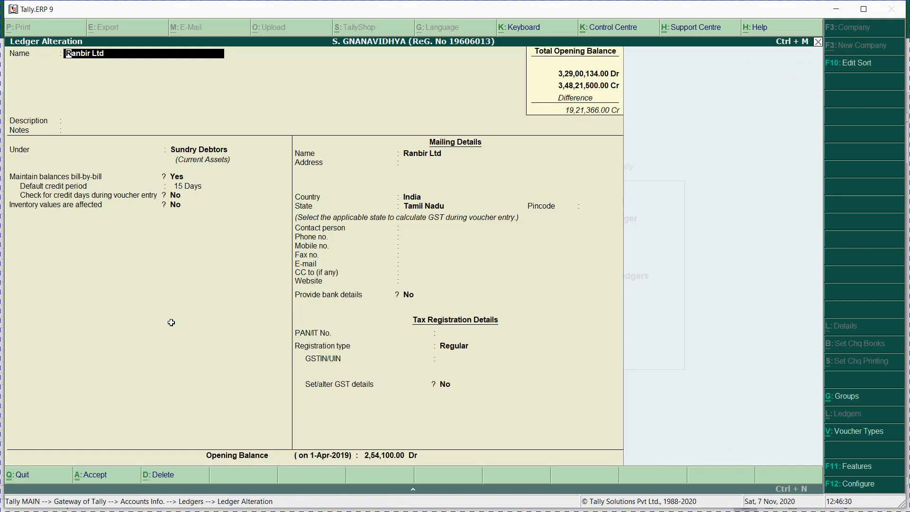
Step: Move down Ranbir Ltd's ledger to its GSTIN/UIN field and switch to Excel
key("Return")
key("Return")
key("Return")
key("Return")
key("Return")
key("Return")
key("Return")
key("Return")
key("Return")
key("Return")
key("Return")
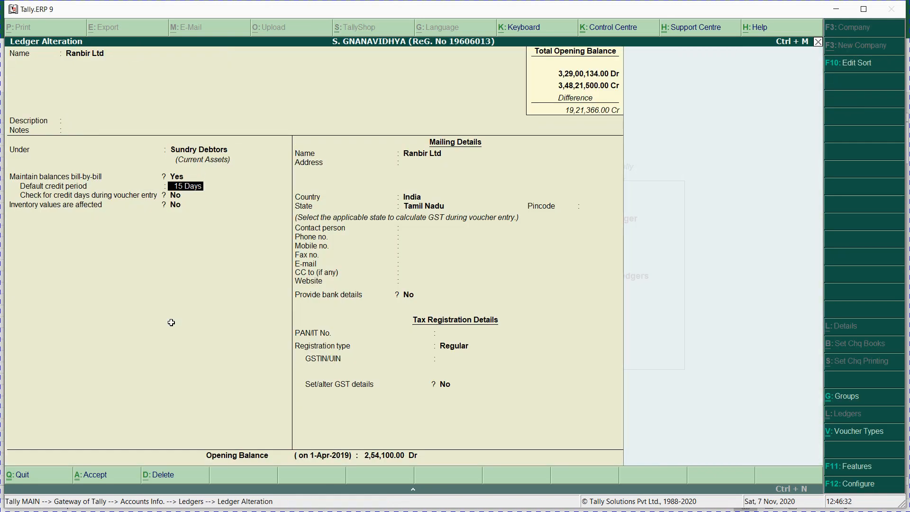
key("Return")
key("Return")
key("Return")
key("Return")
key("Return")
key("Return")
key("Return")
key("Return")
key("Return")
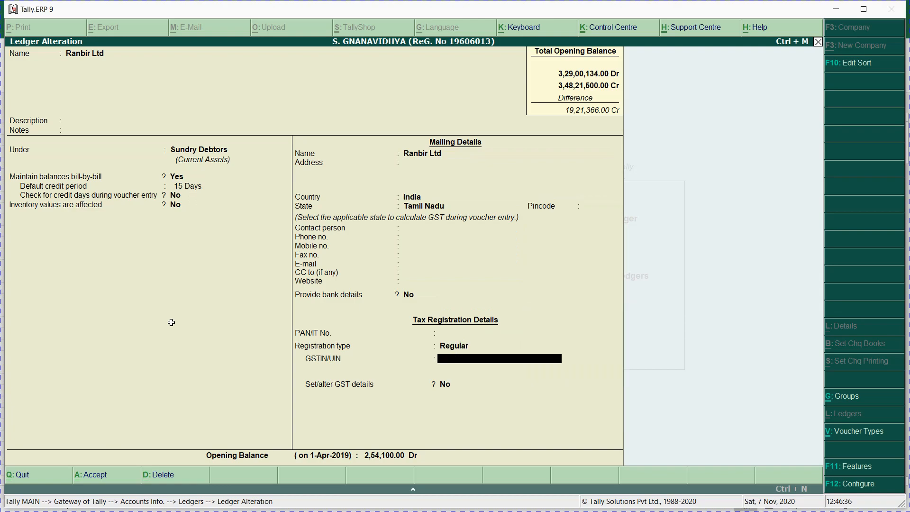
key("alt+Tab")
key("Left")
key("Up")
key("Down")
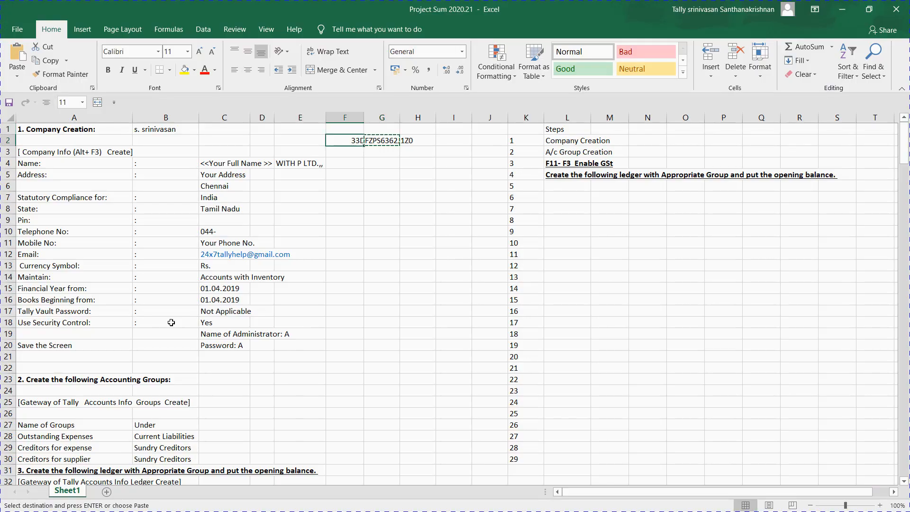
Step: Copy 'Creditor for supply' and 'Creditor for expense' from E39:E40 over Sundry Creditors in B39:B40
key("Down")
key("Down")
key("Down")
key("Down")
key("Down")
key("Down")
key("Down")
key("Down")
key("Down")
key("Down")
key("Down")
key("Down")
key("Down")
key("Down")
key("Down")
key("Down")
key("Down")
key("Down")
key("Down")
key("Down")
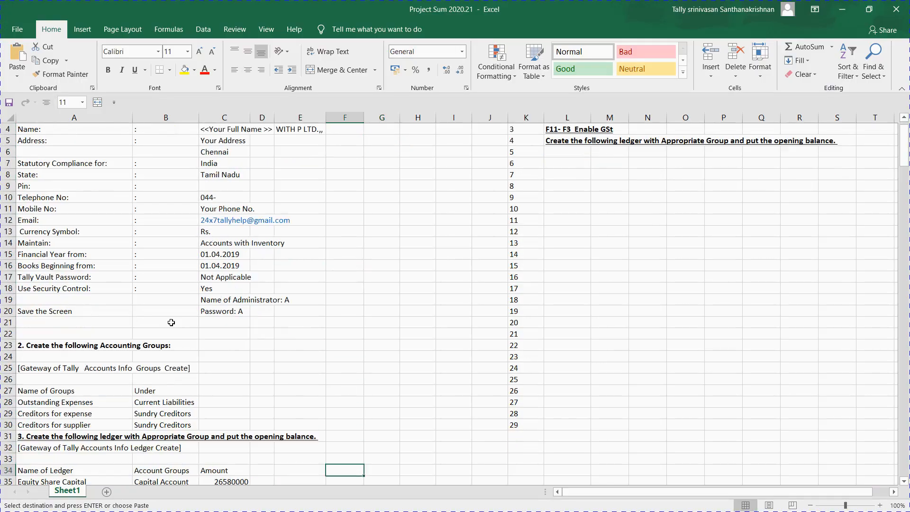
key("Down")
key("Down")
key("Down")
key("Down")
key("Down")
key("Down")
key("Down")
key("Down")
key("Down")
key("Down")
key("Down")
key("Down")
key("Down")
key("Down")
key("Down")
key("Down")
key("Down")
key("Down")
key("Down")
key("Down")
key("Up")
key("Up")
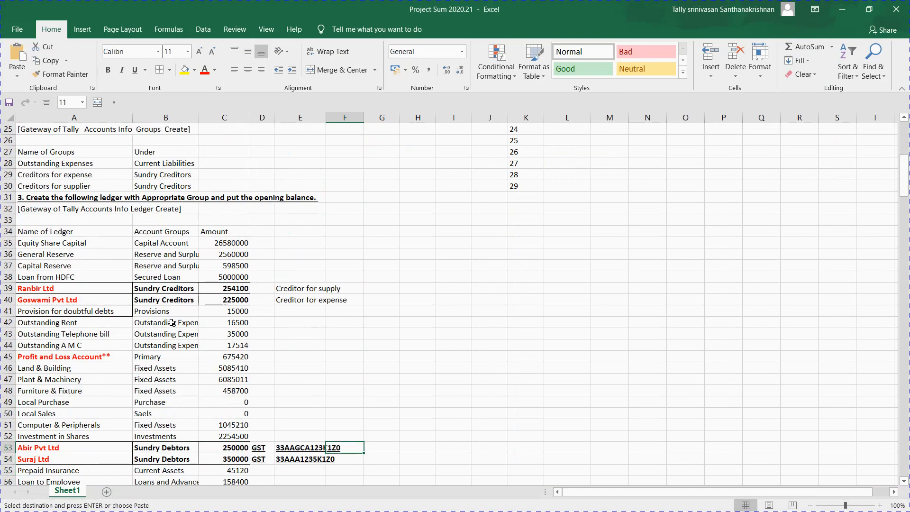
key("Left")
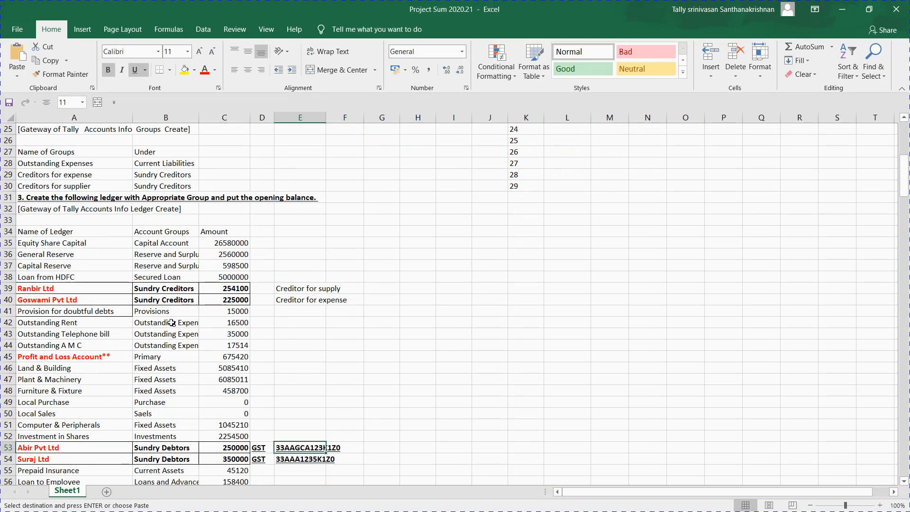
double_click(345, 290)
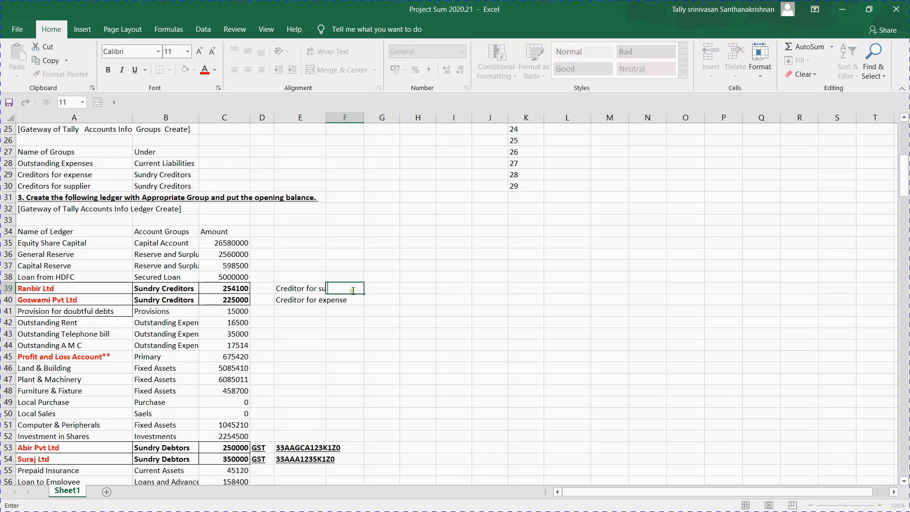
left_click(310, 322)
key("Up")
key("Up")
key("Up")
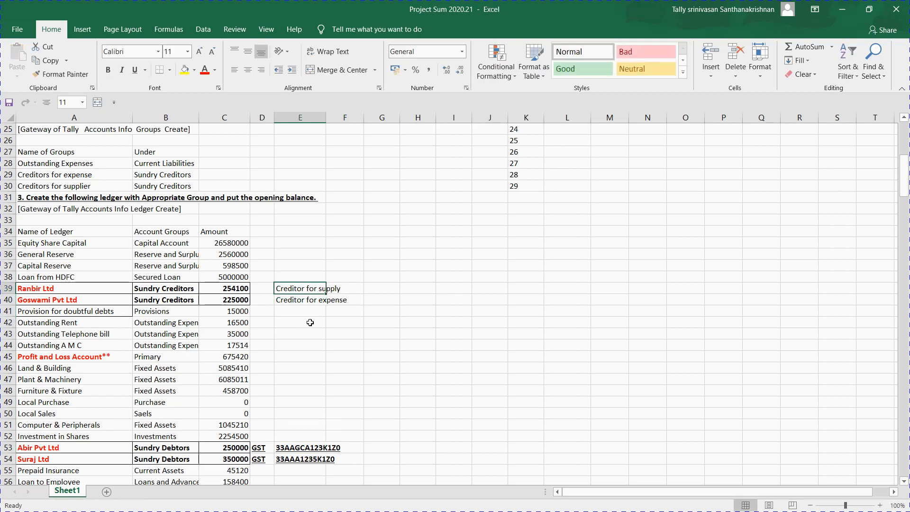
key("shift+Down")
key("ctrl+c")
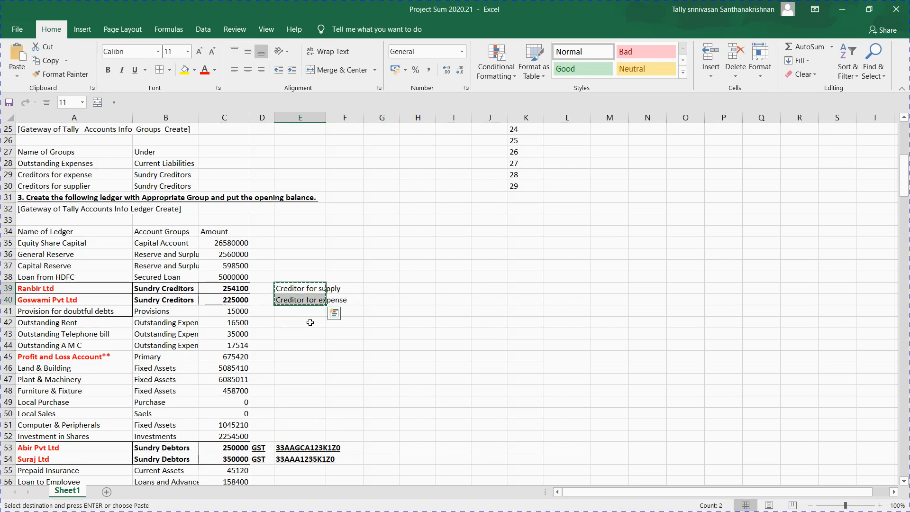
key("Left")
key("Left")
key("Left")
key("ctrl+v")
key("Right")
key("Right")
key("Right")
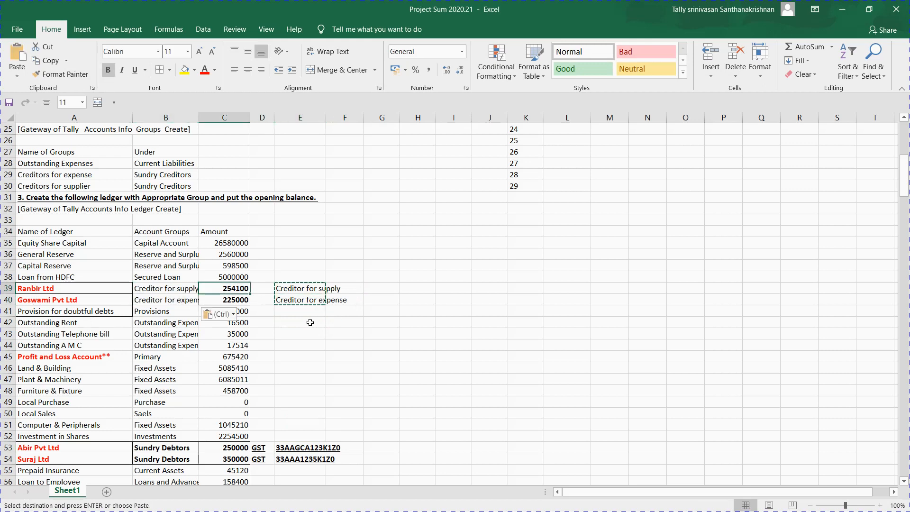
Step: Overwrite Ranbir Ltd's note in E39 with its full GSTIN
type("33")
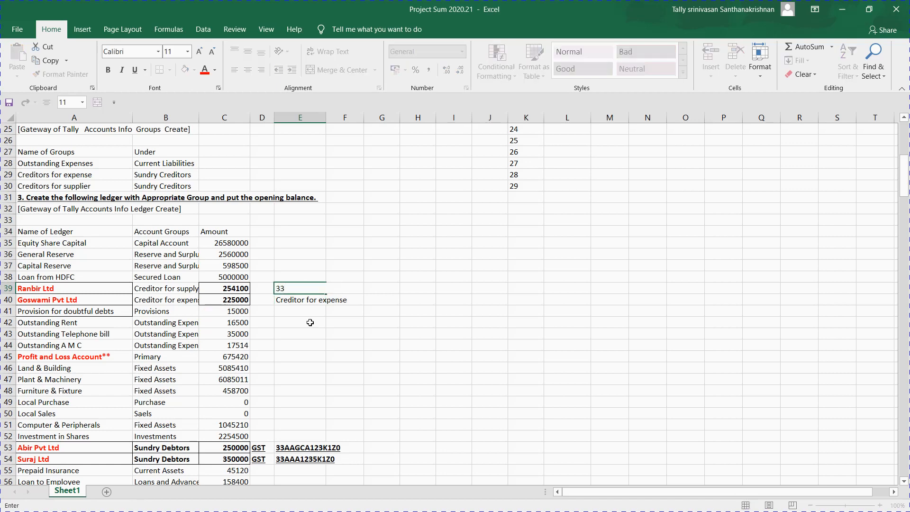
left_click(311, 323)
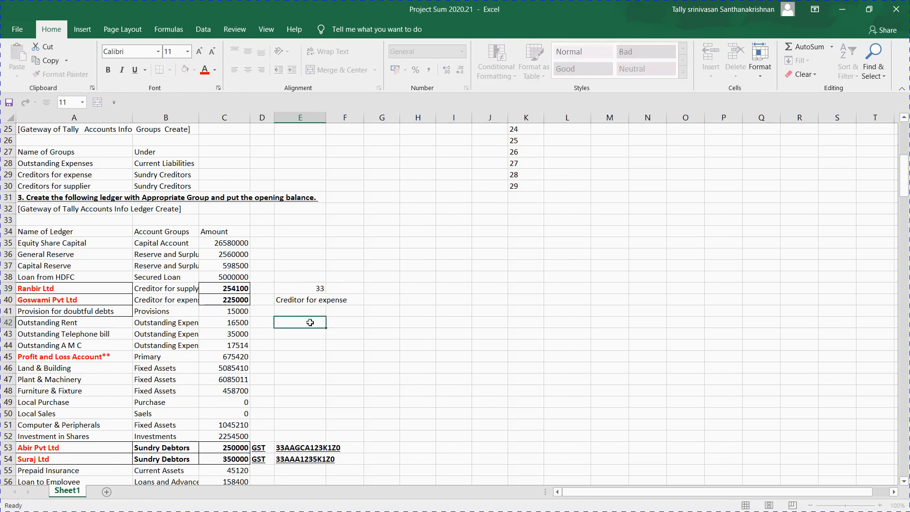
key("Up")
key("Up")
key("Up")
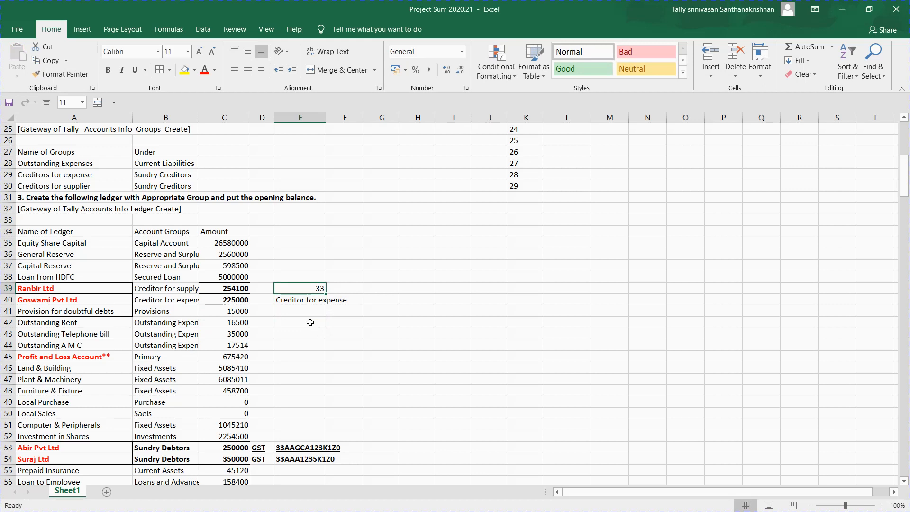
key("F2")
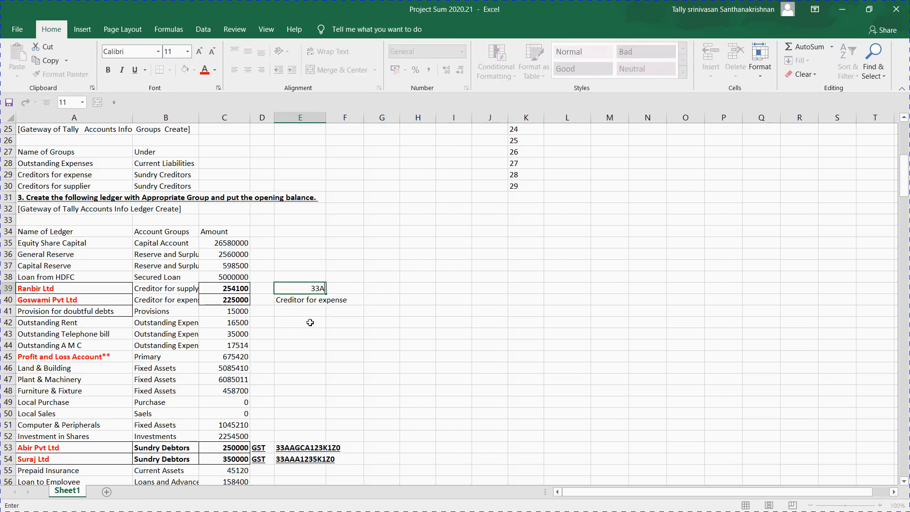
key("Return")
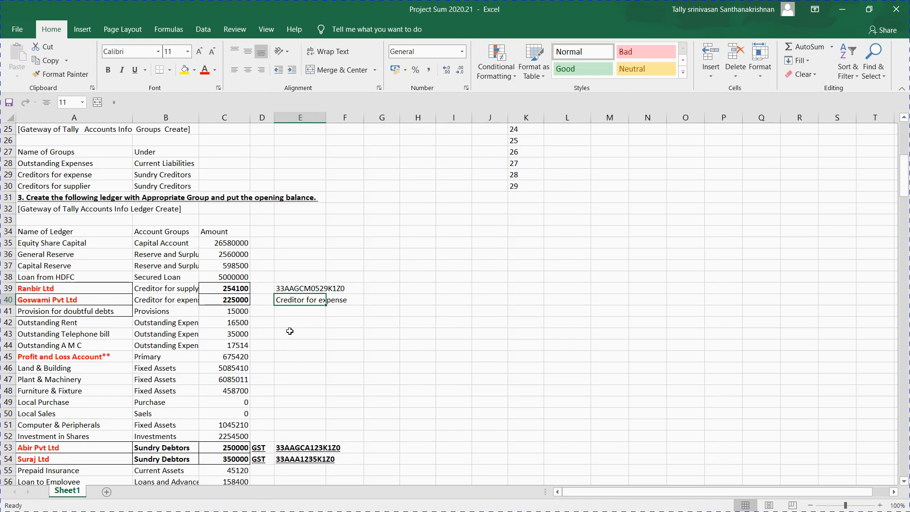
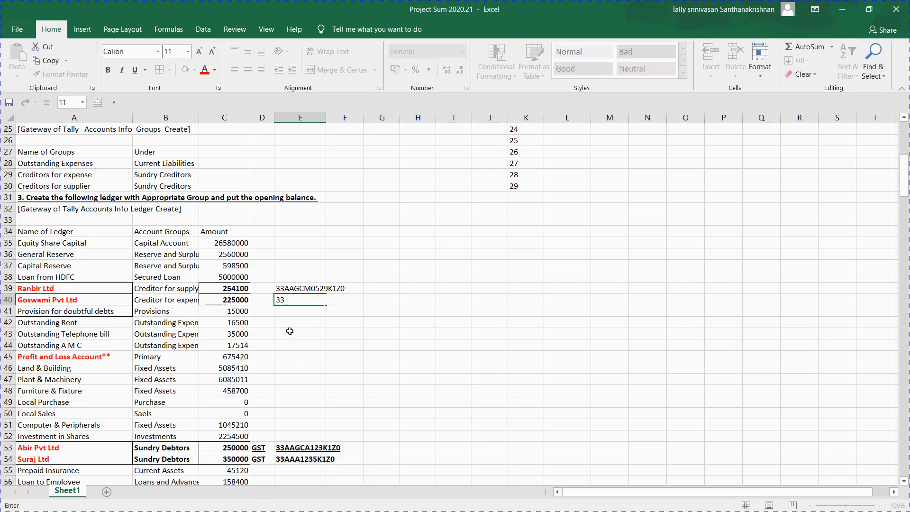
Step: Enter Goswami Pvt Ltd's GSTIN in E40 and copy Ranbir Ltd's GSTIN from E39
key("Return")
left_click(290, 331)
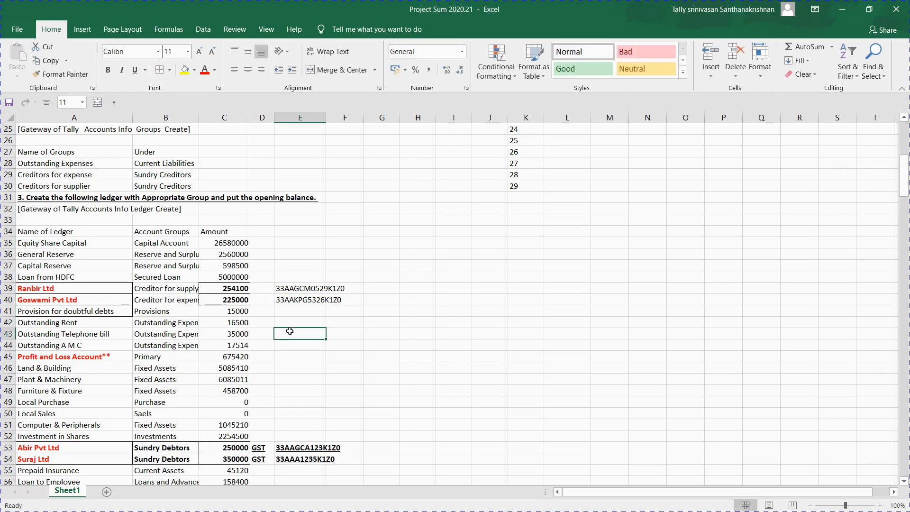
key("Up")
key("Up")
key("Up")
key("Up")
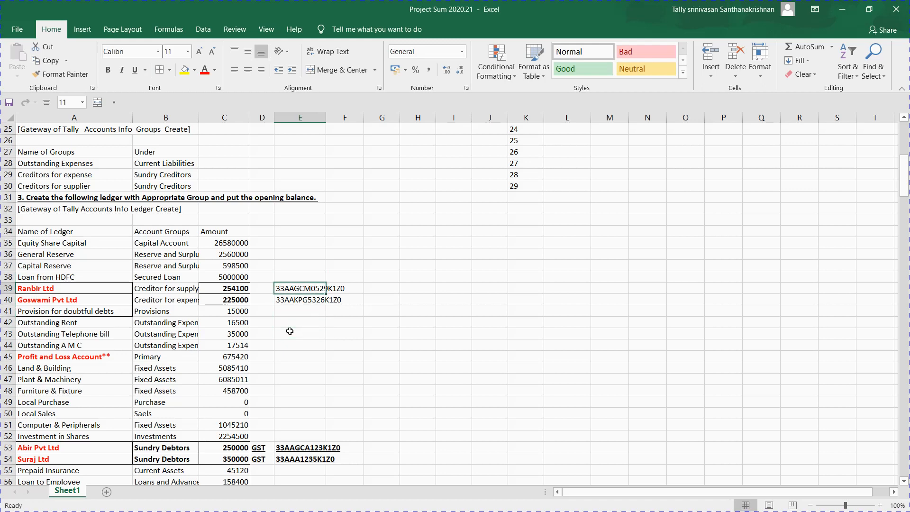
key("ctrl+c")
Step: Paste Ranbir Ltd's GSTIN into its ledger and open the breakup of the 2,54,100.00 Dr balance
key("alt+Tab")
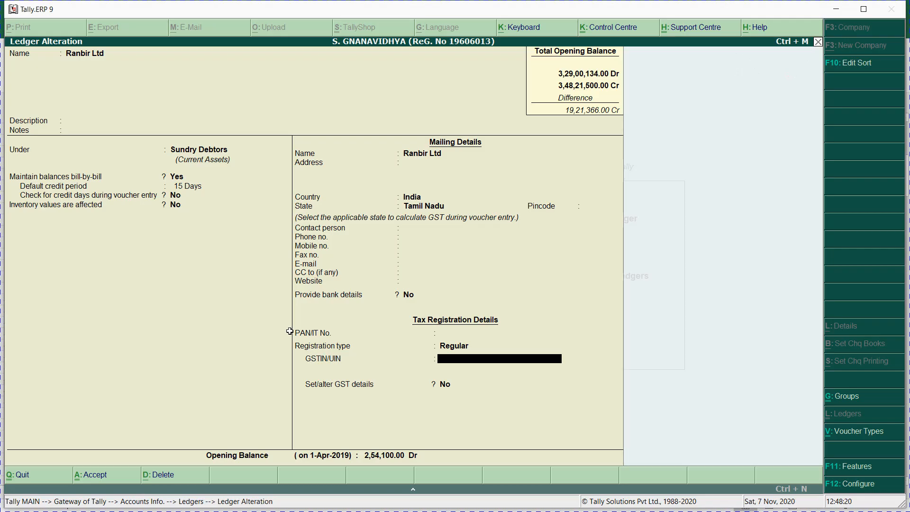
key("ctrl+alt+v")
key("Return")
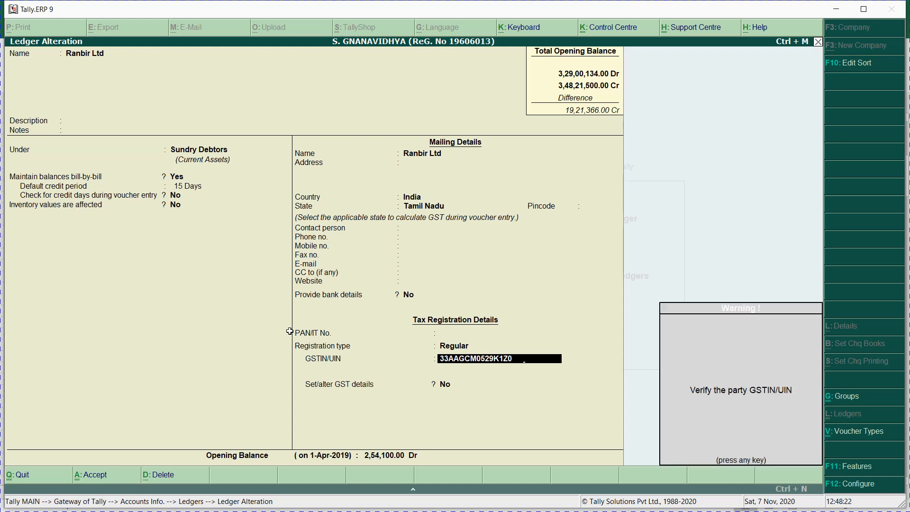
key("Return")
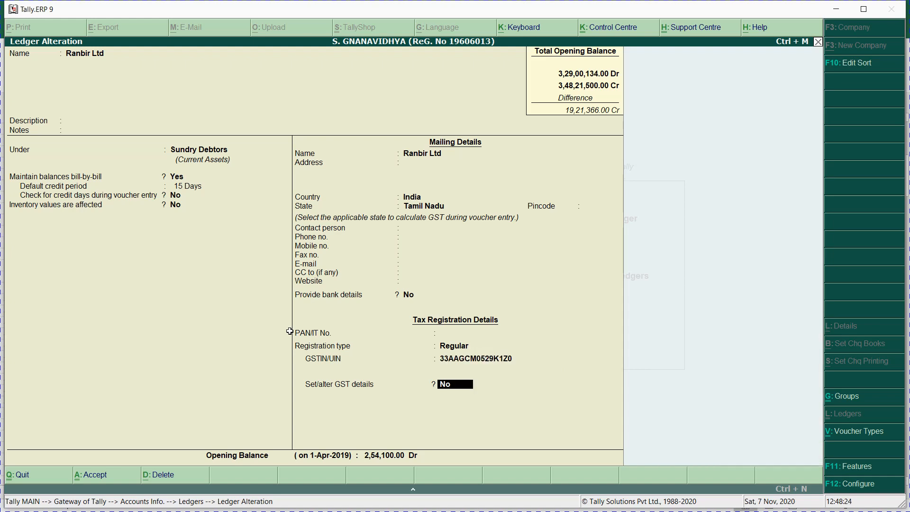
key("Return")
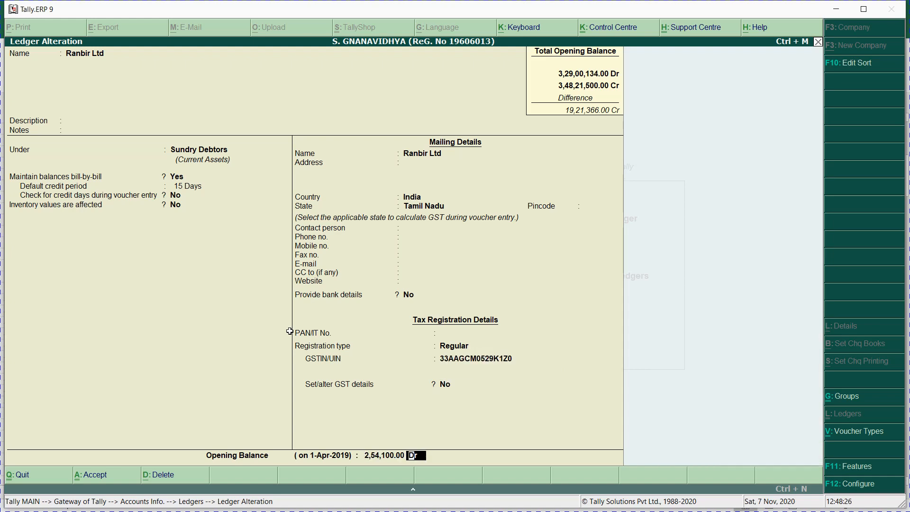
key("Return")
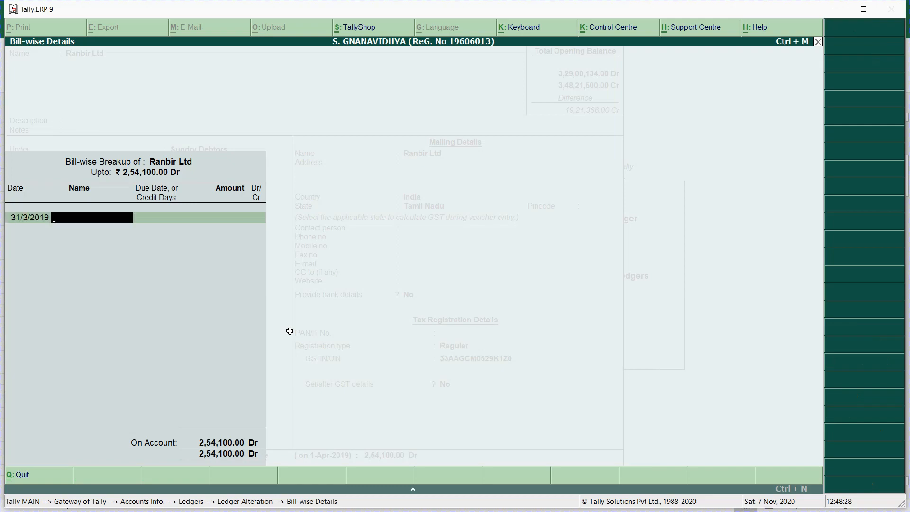
key("alt+Tab")
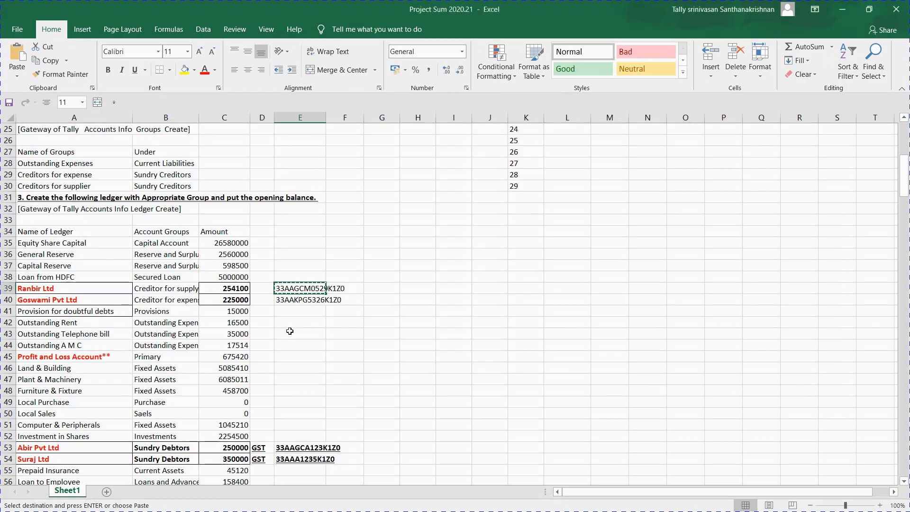
Step: Change Ranbir Ltd's first bill date in A64 to 01.07.2018 and copy it
key("Down")
key("Down")
key("Down")
key("Down")
key("Down")
key("Down")
key("Down")
key("Down")
key("Down")
key("Down")
key("Down")
key("Down")
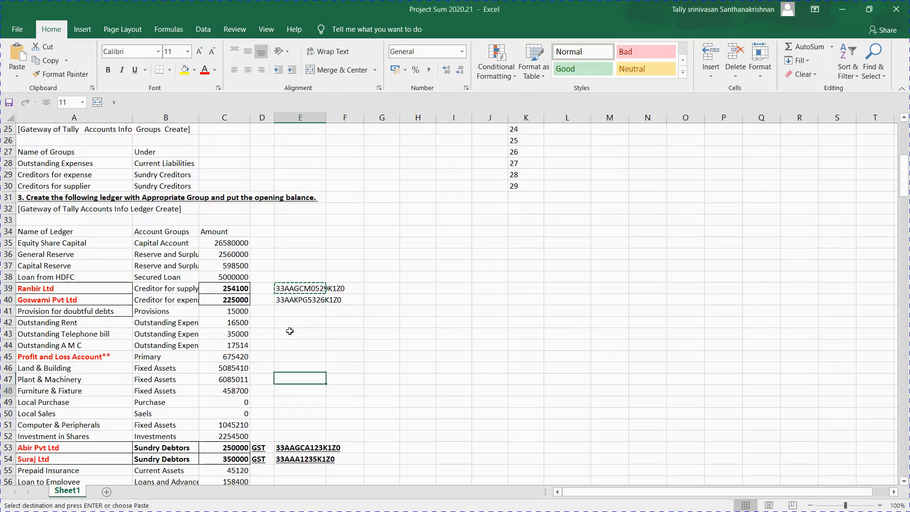
key("Left")
key("Left")
key("Left")
key("Left")
key("Down")
key("Down")
key("Down")
key("Down")
key("Down")
key("Down")
key("Down")
key("Down")
key("Down")
key("Down")
key("Down")
key("Down")
key("Down")
key("Down")
key("Down")
key("Down")
key("Down")
key("Down")
key("Down")
key("Down")
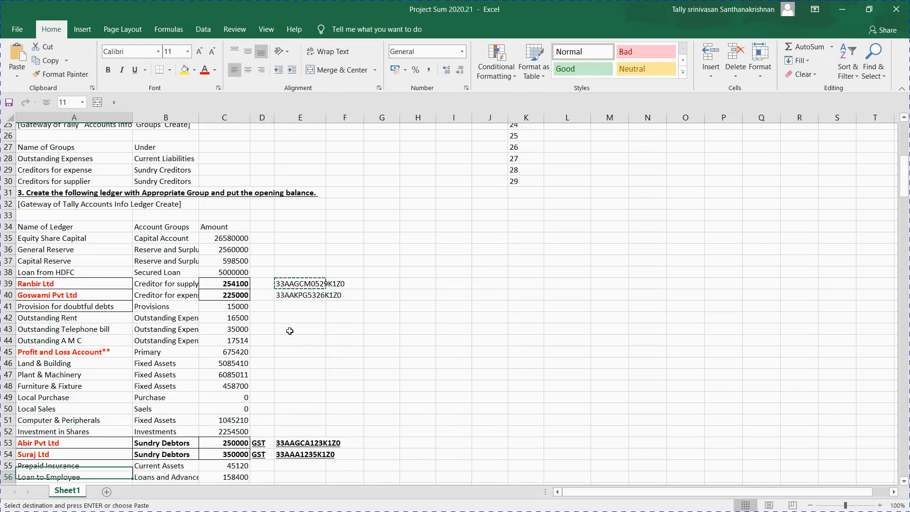
key("Down")
key("Down")
key("Down")
key("Down")
key("Down")
key("Up")
key("Up")
key("Up")
key("Up")
key("Up")
key("Up")
key("Up")
key("Up")
key("Up")
key("Up")
key("Up")
key("Up")
key("Up")
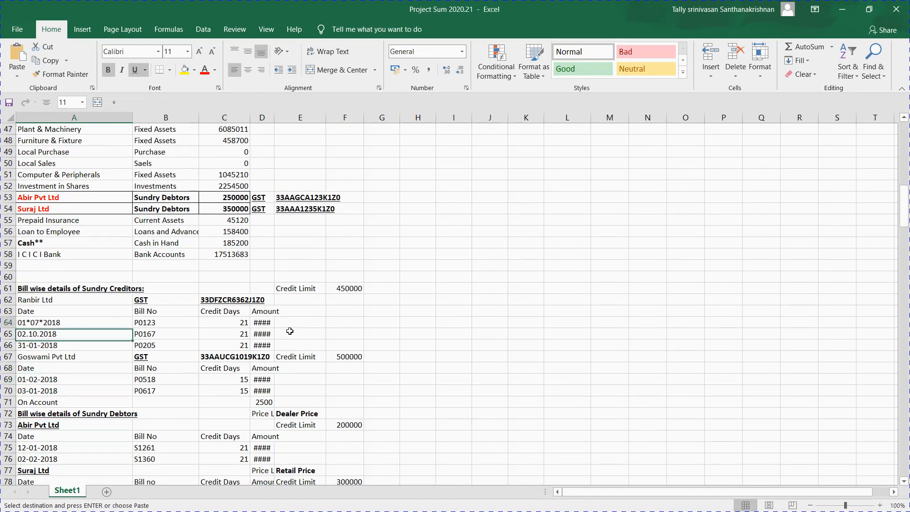
key("Down")
type("'0")
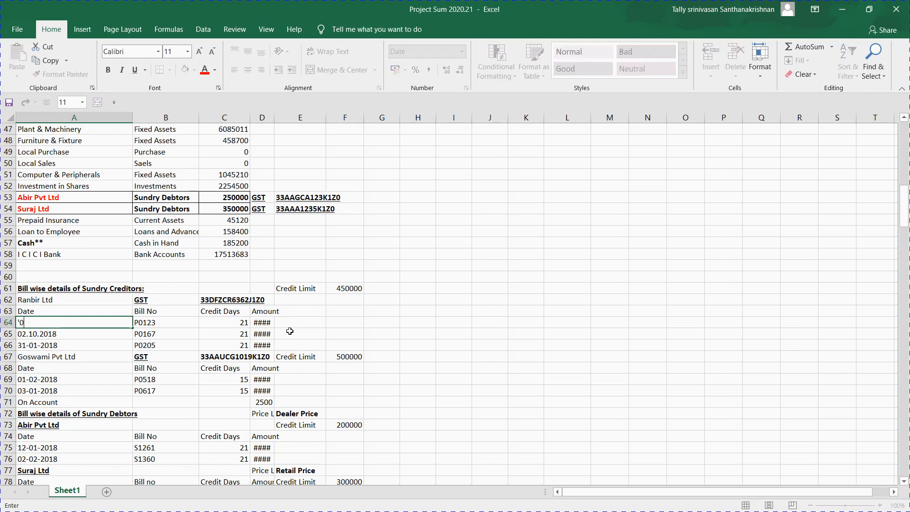
type("1.07.2018")
key("Return")
key("Up")
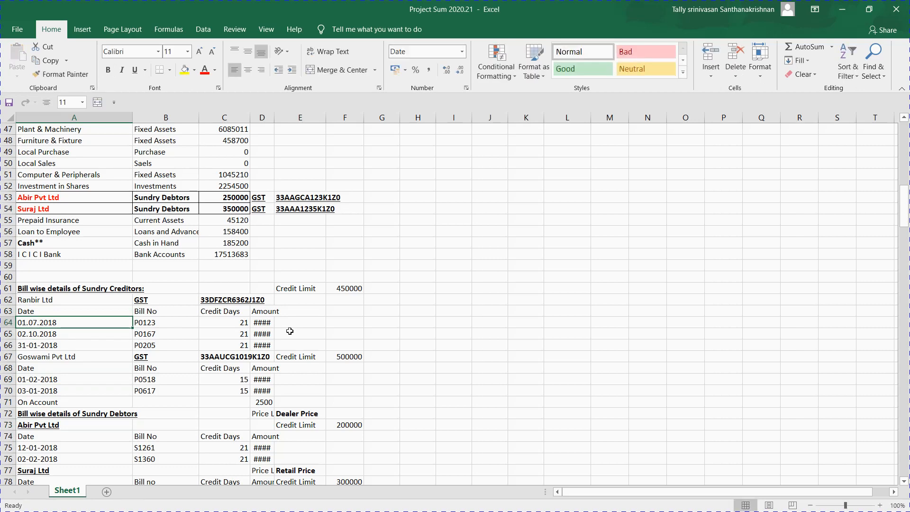
key("ctrl+c")
key("alt+Tab")
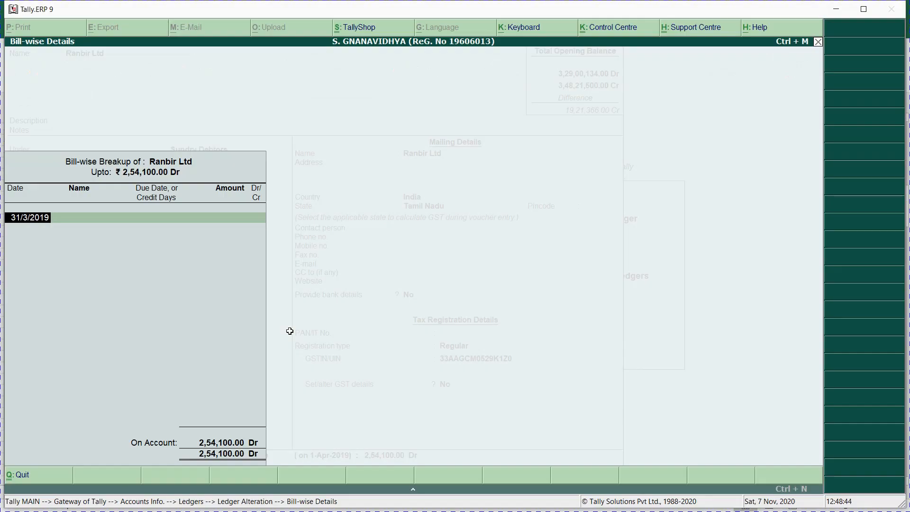
Step: Fill the first bill row with date 1/7/2018 and bill name P0123
key("ctrl+alt+v")
key("Return")
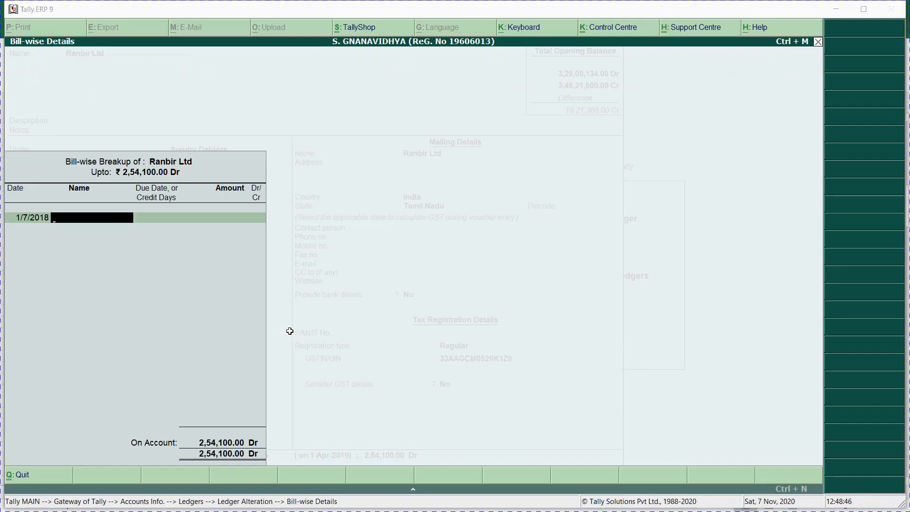
key("alt+Tab")
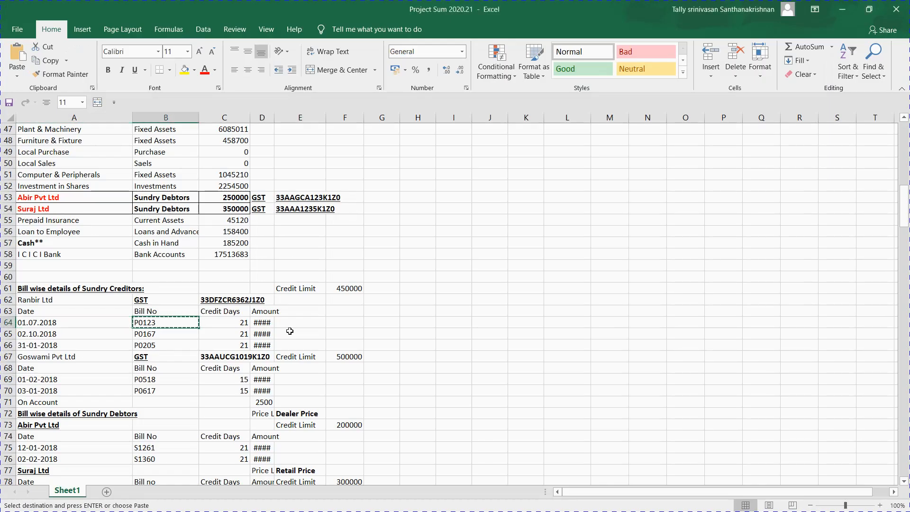
key("alt+Tab")
key("ctrl+alt+v")
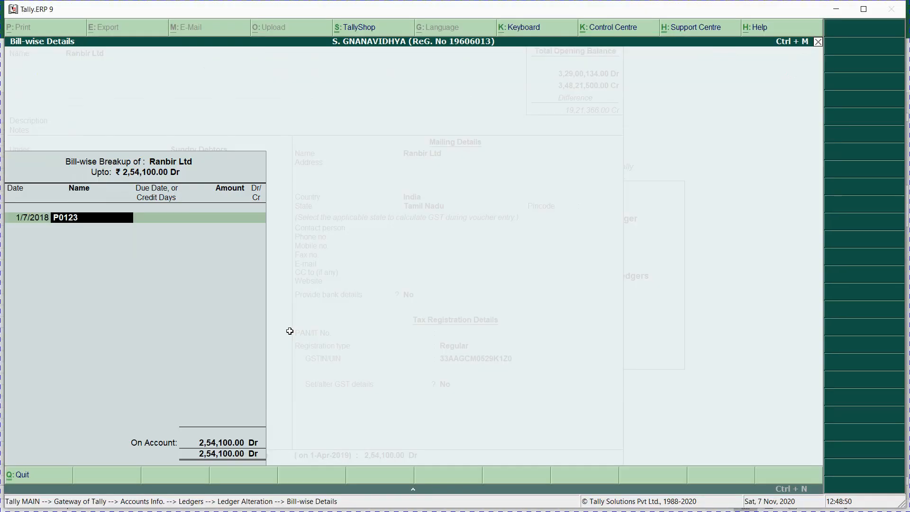
key("Return")
key("Return")
Step: Widen column D in the task sheet so the bill amounts are readable
key("alt+Tab")
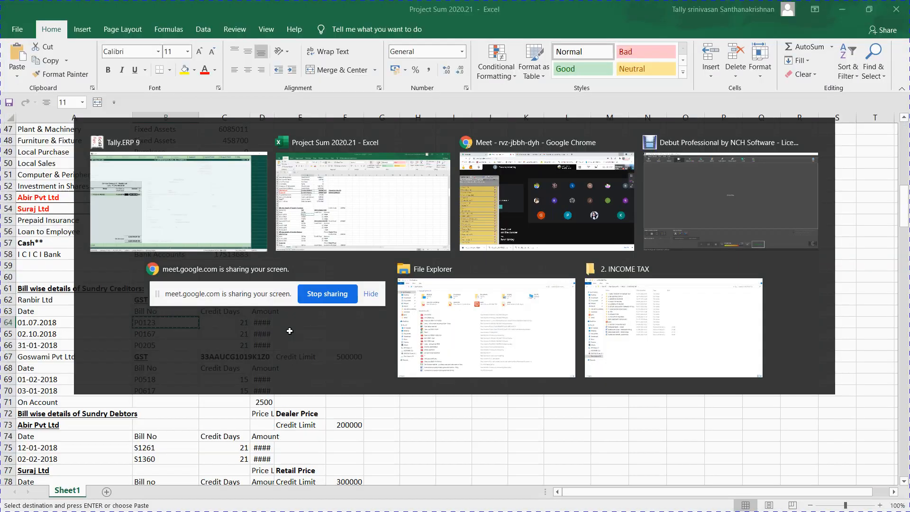
key("Right")
key("Right")
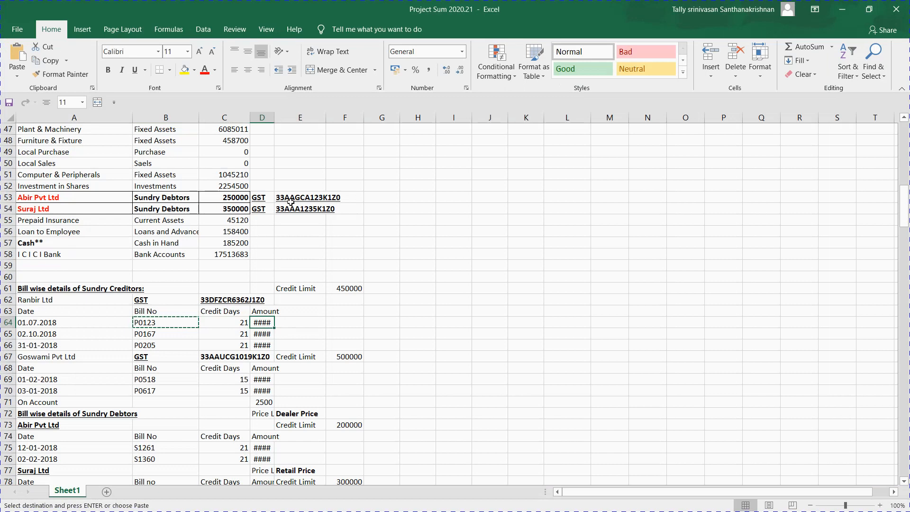
left_click_drag(276, 118, 284, 124)
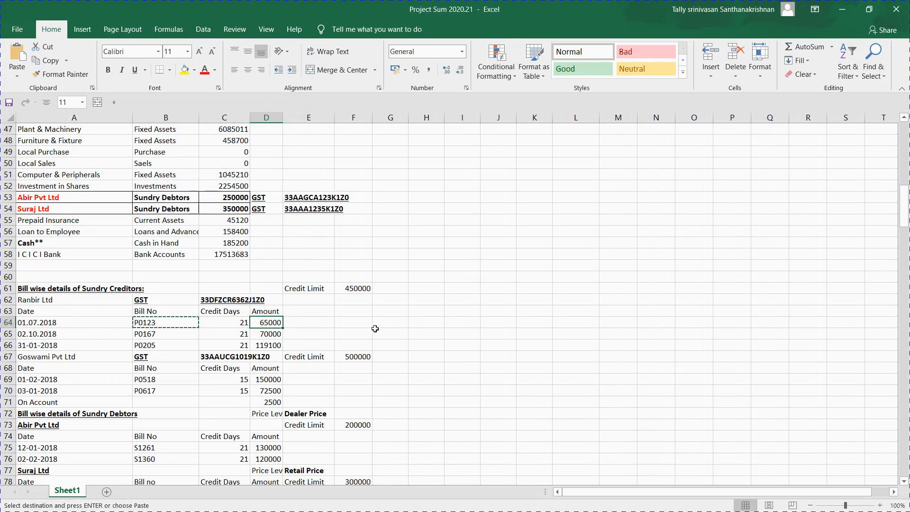
key("alt+Tab")
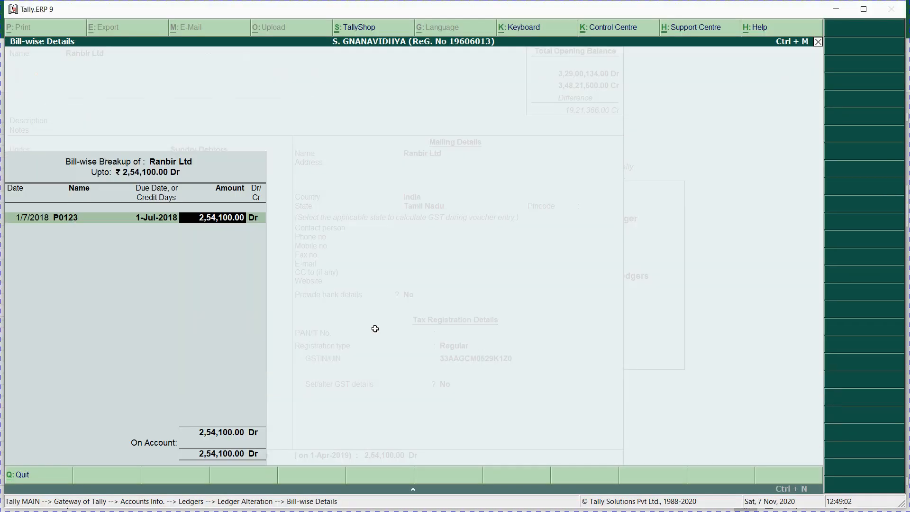
Step: Give bill P0123 21 days credit and 65,000.00 Dr, then date the next bill 02.10.2018
key("BackSpace")
type("21")
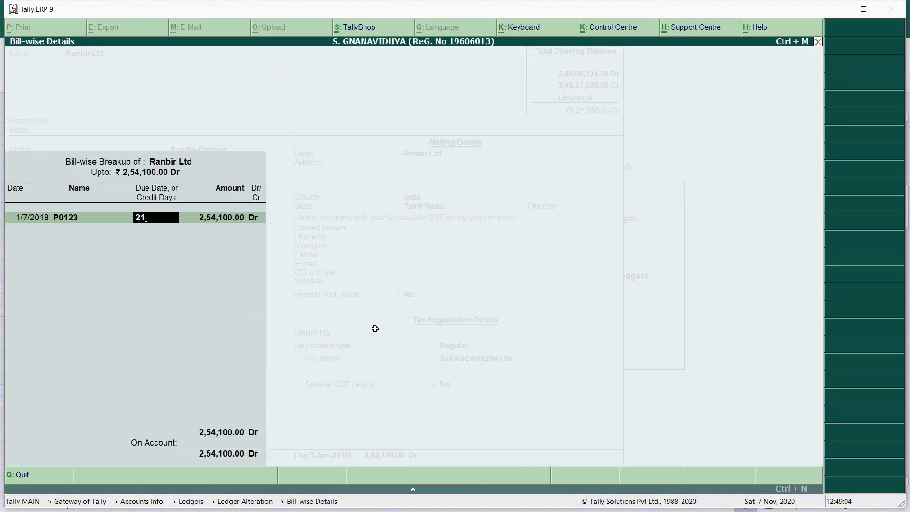
key("Return")
type("65000")
key("Return")
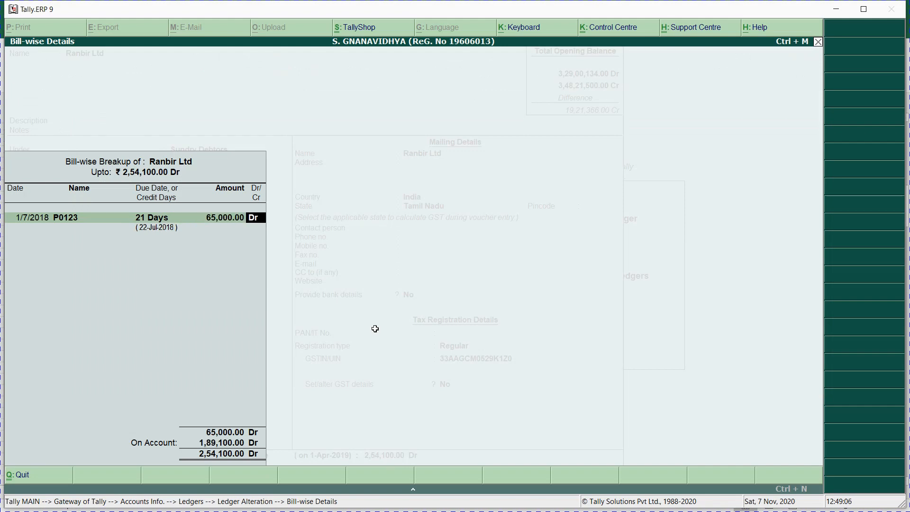
key("Return")
key("alt+Tab")
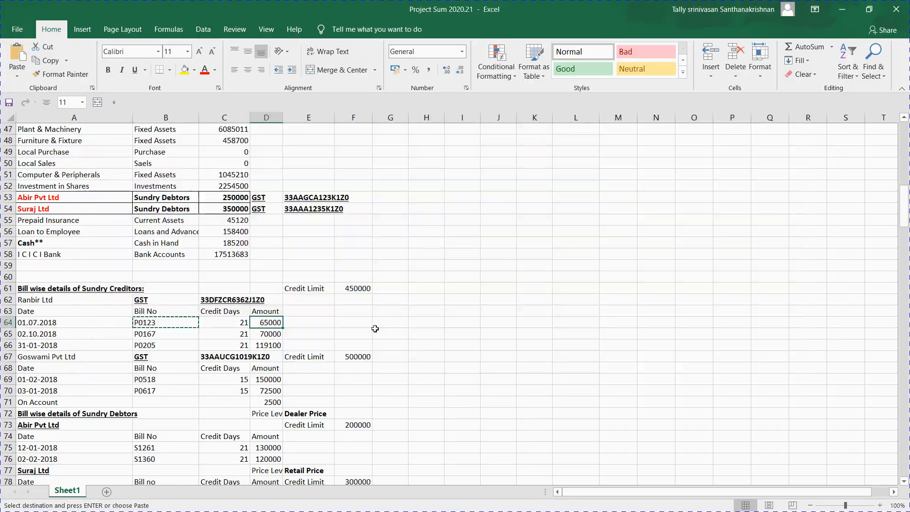
key("alt+Tab")
type("0")
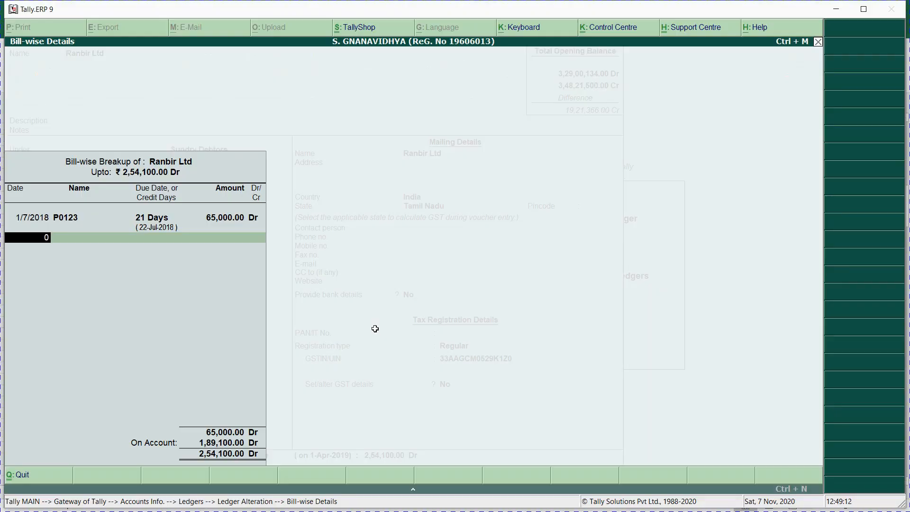
type("2.10.2018")
Step: Accept the 02.10.2018 bill date and copy bill number P0167 from the task sheet
key("Return")
key("alt+Tab")
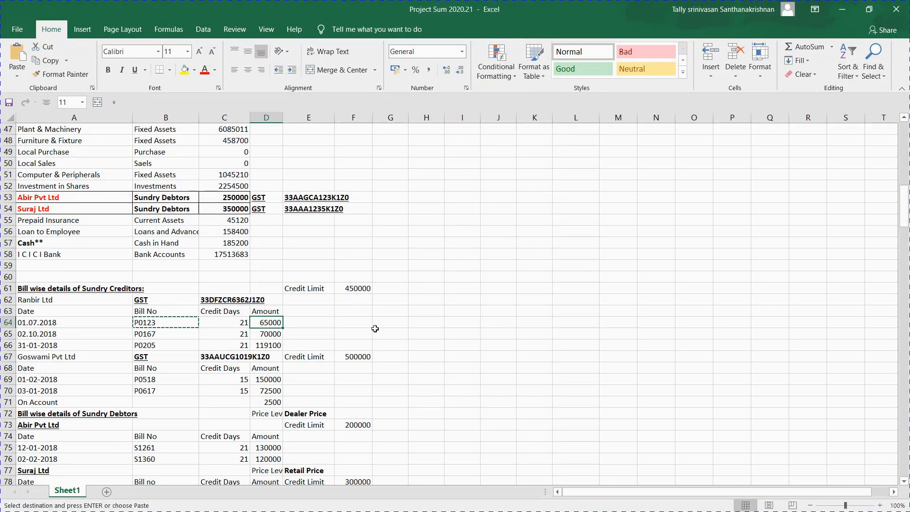
key("alt+Tab")
key("alt+Tab")
left_click(155, 335)
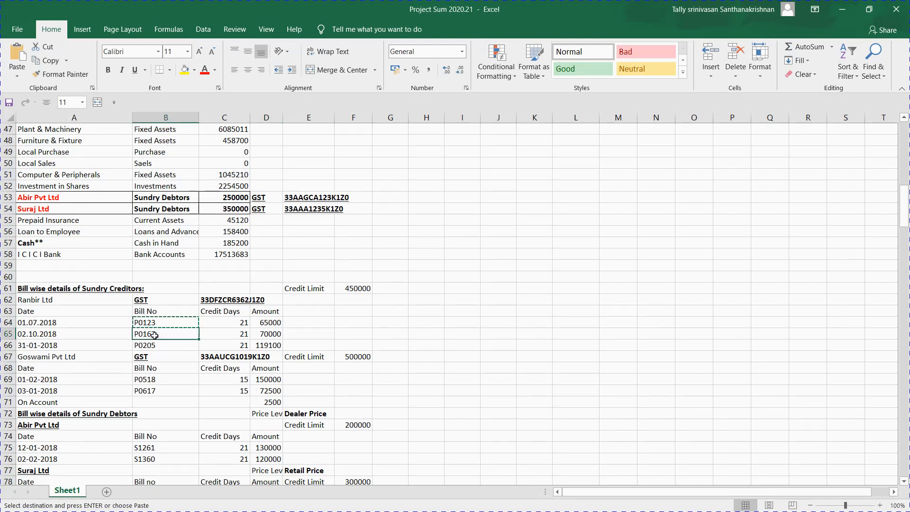
key("Return")
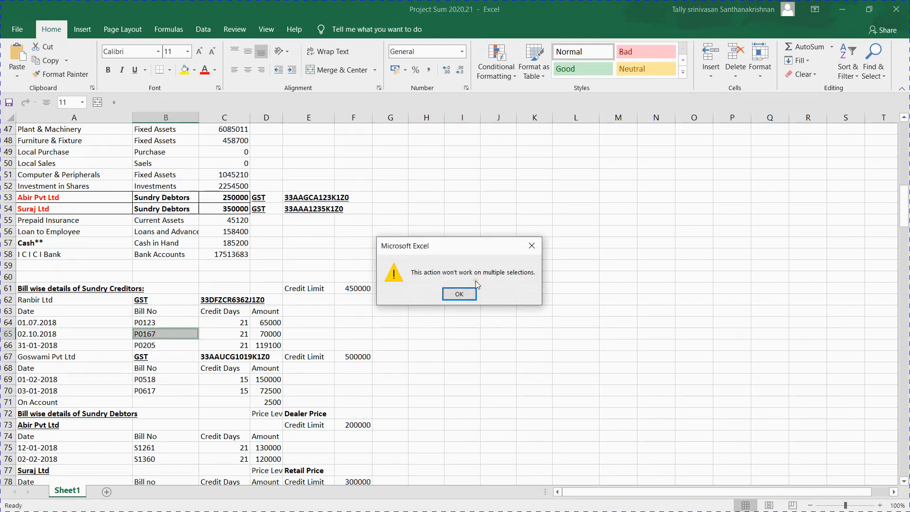
key("Return")
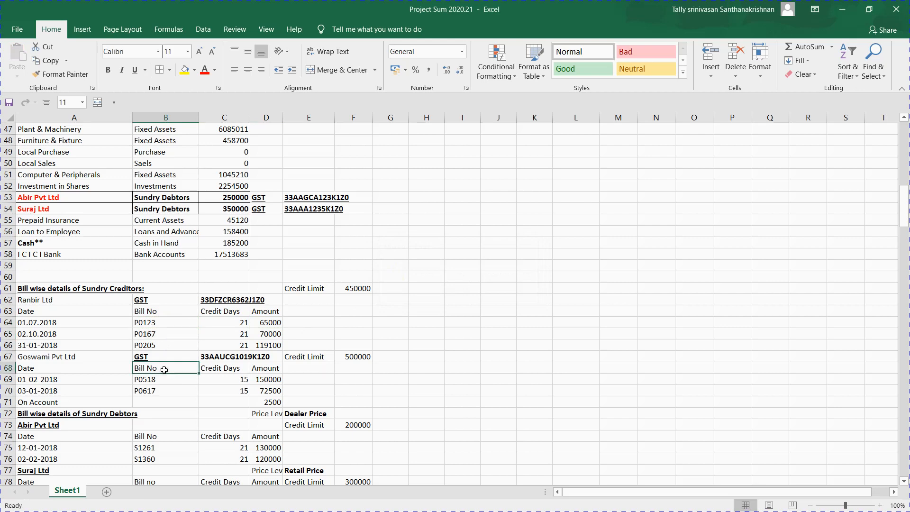
left_click(157, 336)
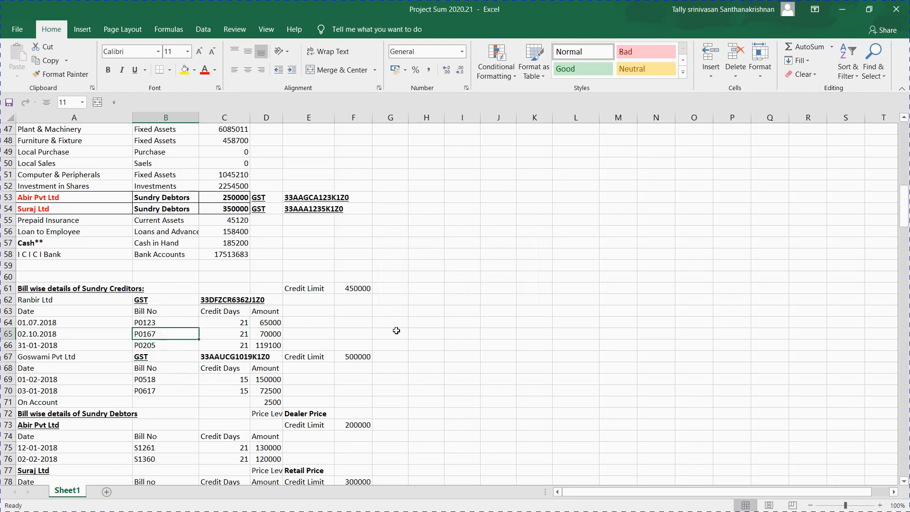
key("ctrl+c")
key("alt+Tab")
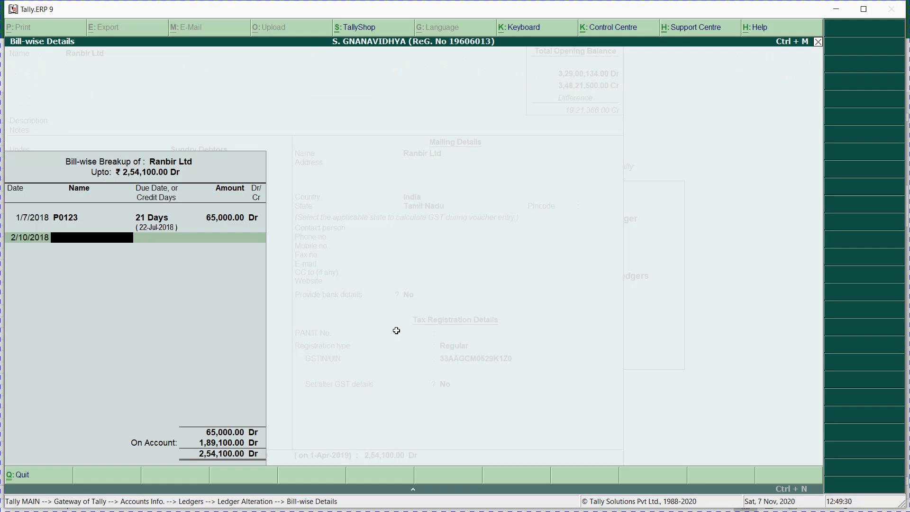
Step: Enter bill P0167 with 21 credit days and a 70,000 Dr amount
key("ctrl+alt+v")
key("Return")
type("21")
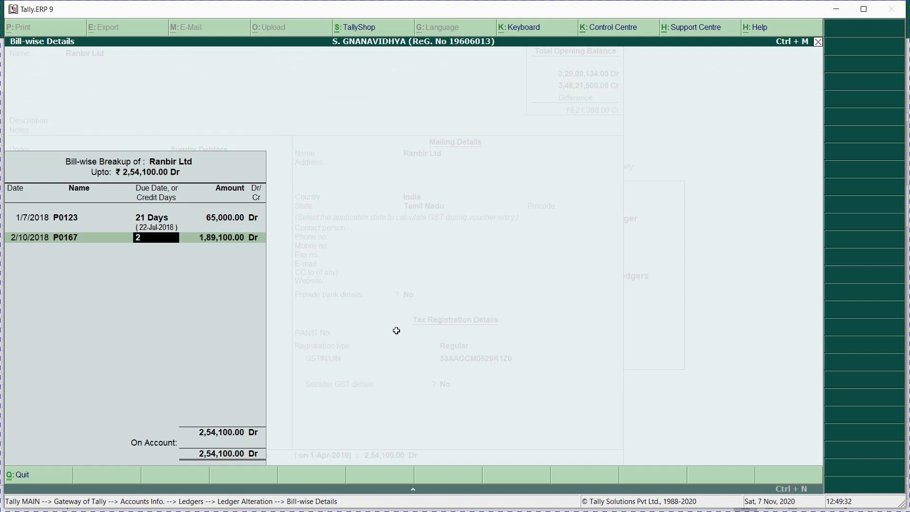
key("Return")
key("alt+Tab")
key("Right")
key("Right")
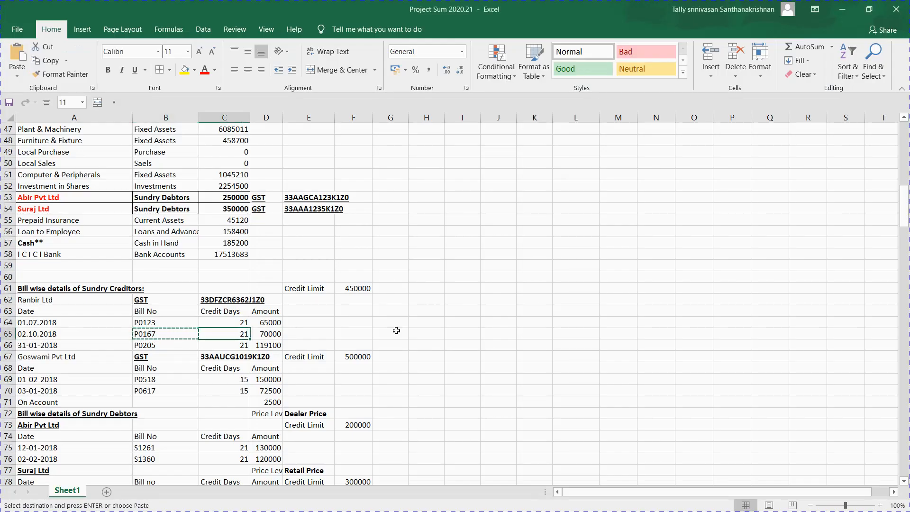
key("ctrl+c")
key("alt+Tab")
type("70000")
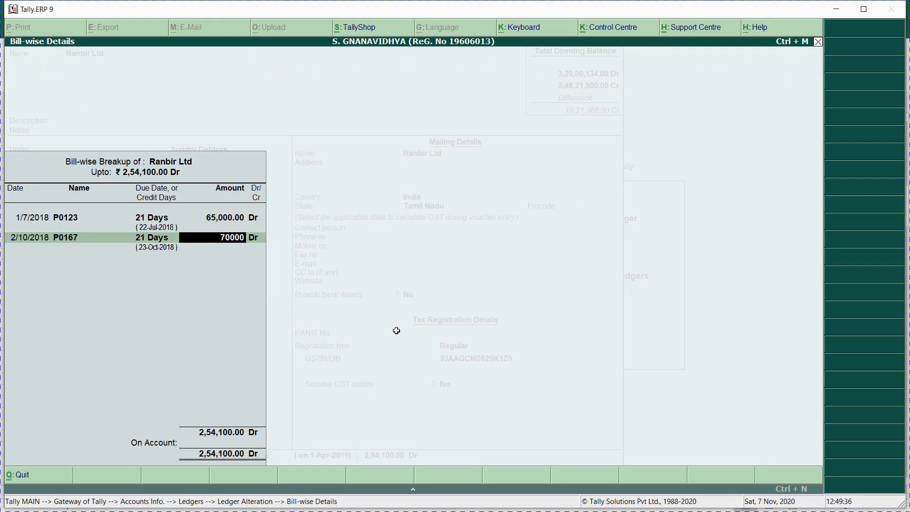
key("Return")
key("alt+Tab")
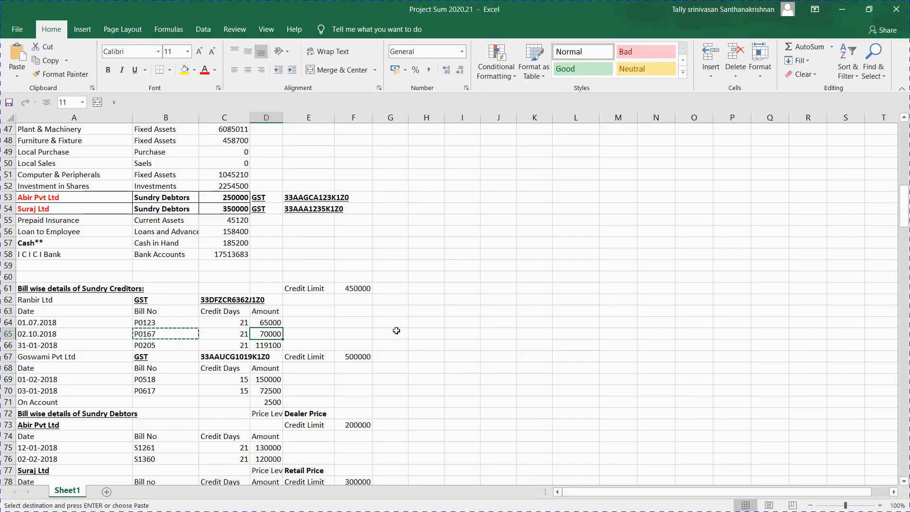
key("Down")
key("Left")
key("Left")
key("Left")
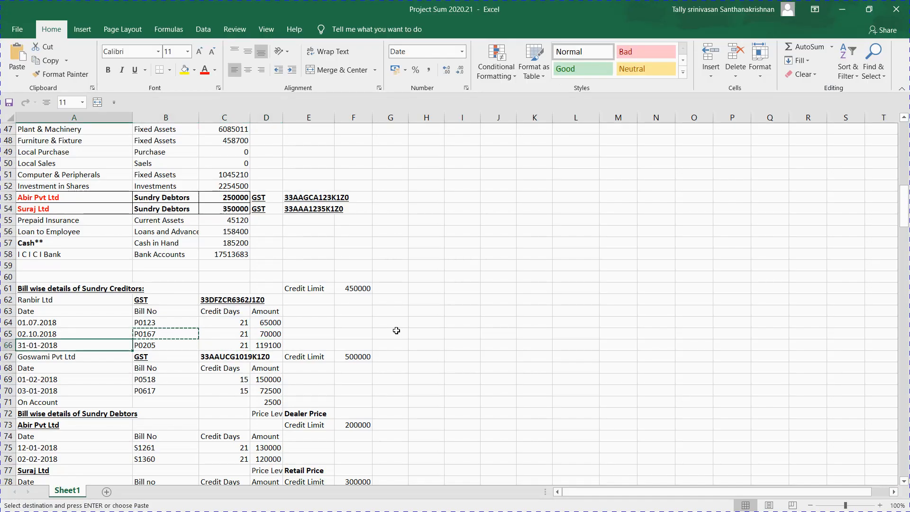
Step: Start the third bill P0205 dated 31.01.2018 with 21 credit days
key("Right")
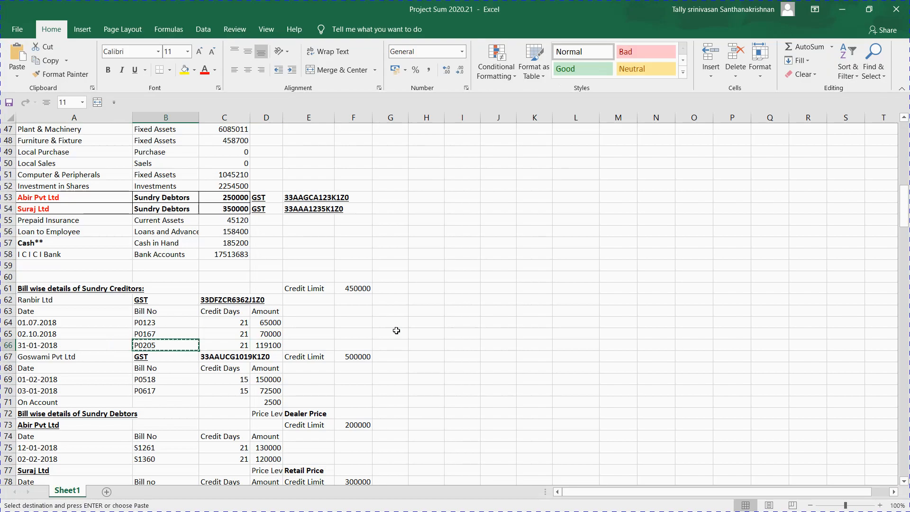
key("alt+Tab")
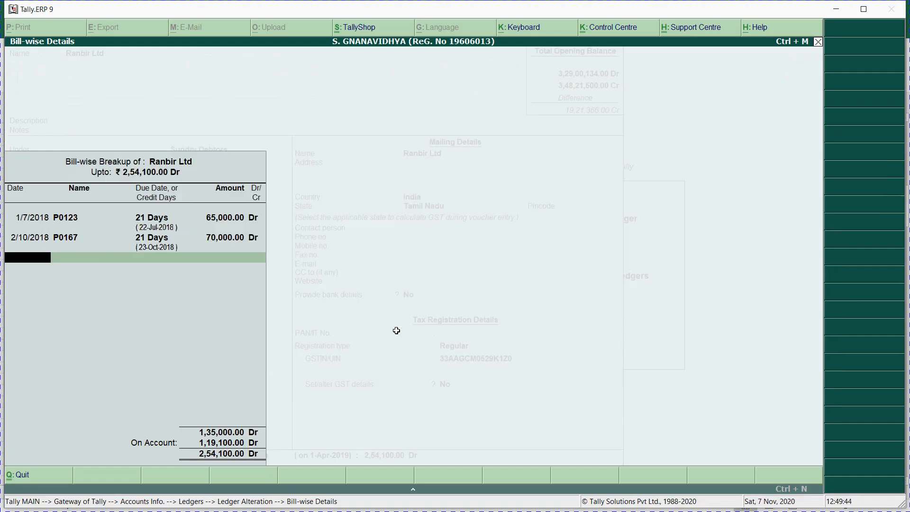
type("31.01.2018")
key("Return")
type("P0205")
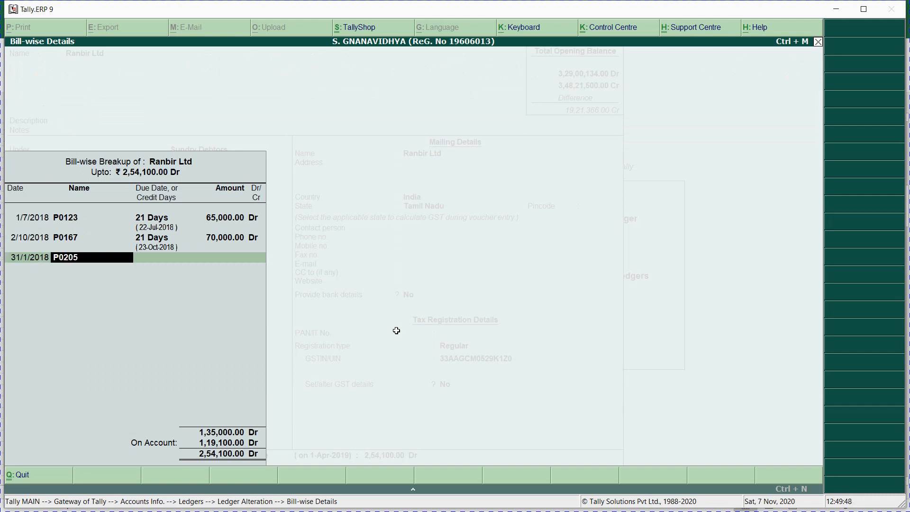
key("Return")
type("21")
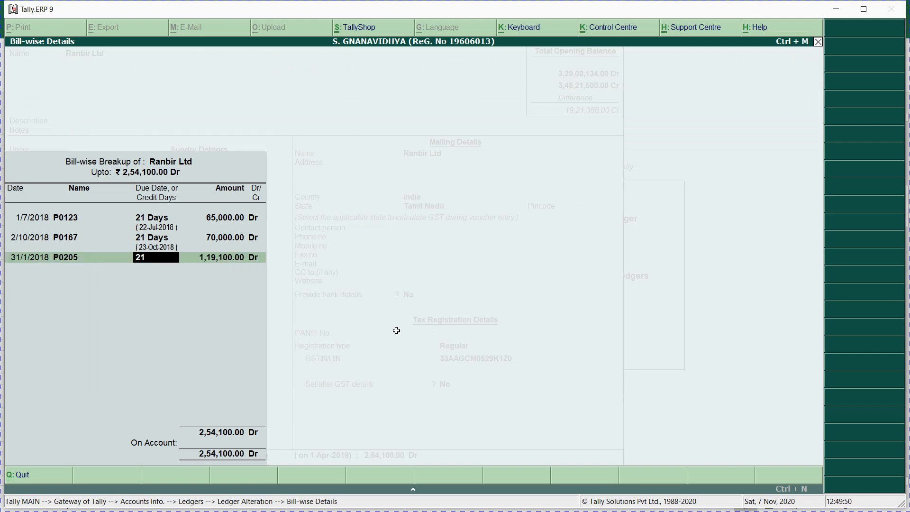
key("Return")
Step: Accept the 1,19,100 Dr amount, close the breakup and save Ranbir Ltd's ledger
key("alt+Tab")
key("Right")
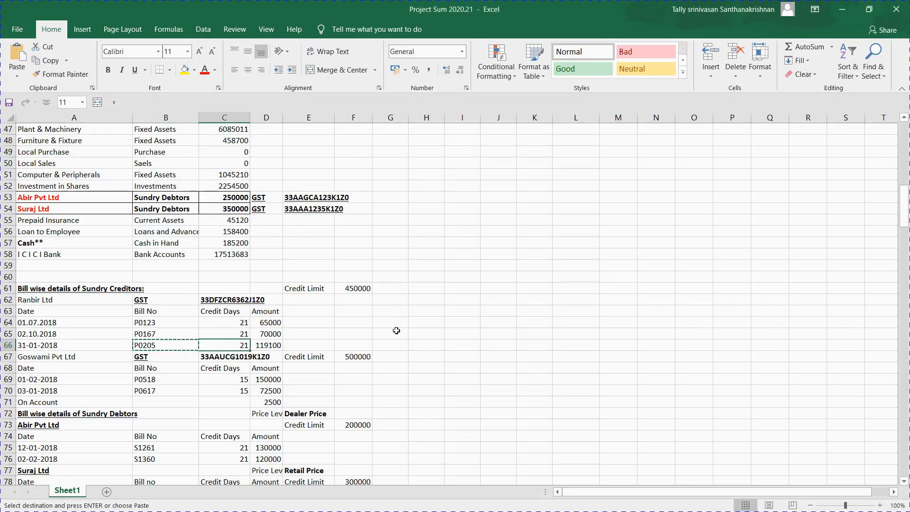
key("Right")
key("alt+Tab")
key("Return")
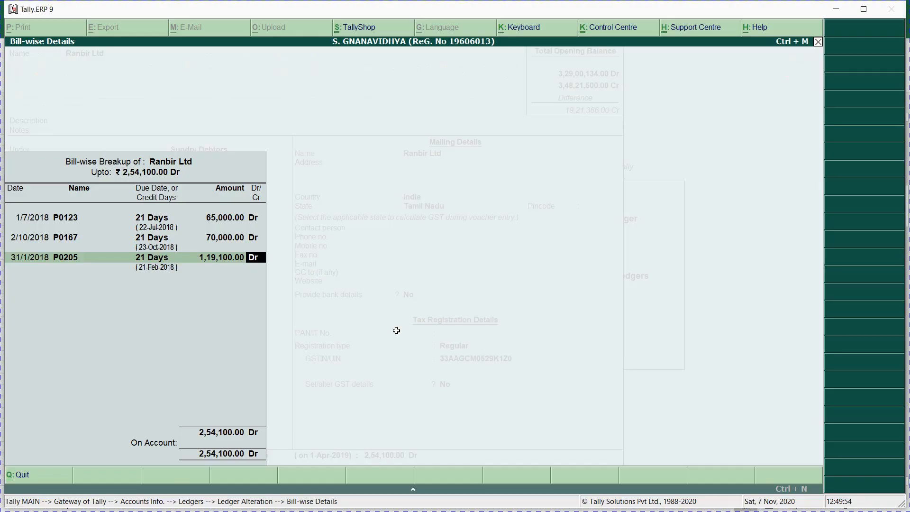
key("Return")
key("Return")
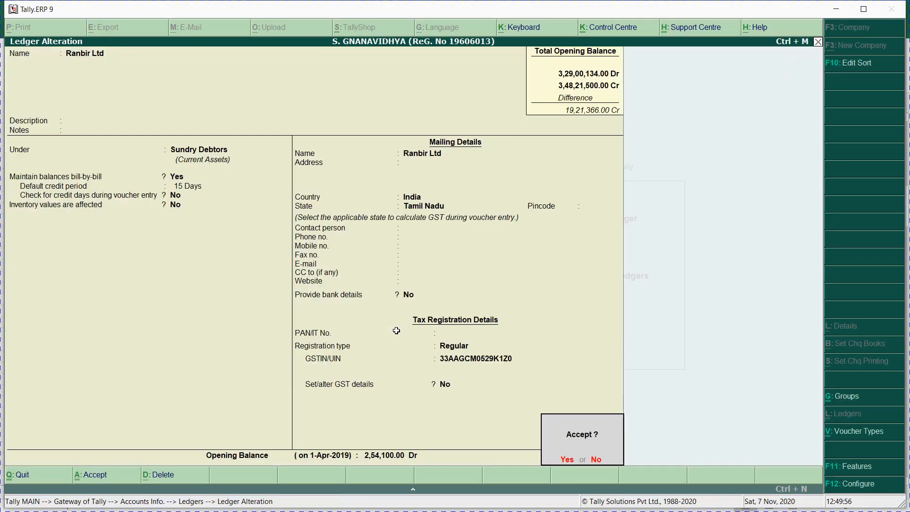
key("Return")
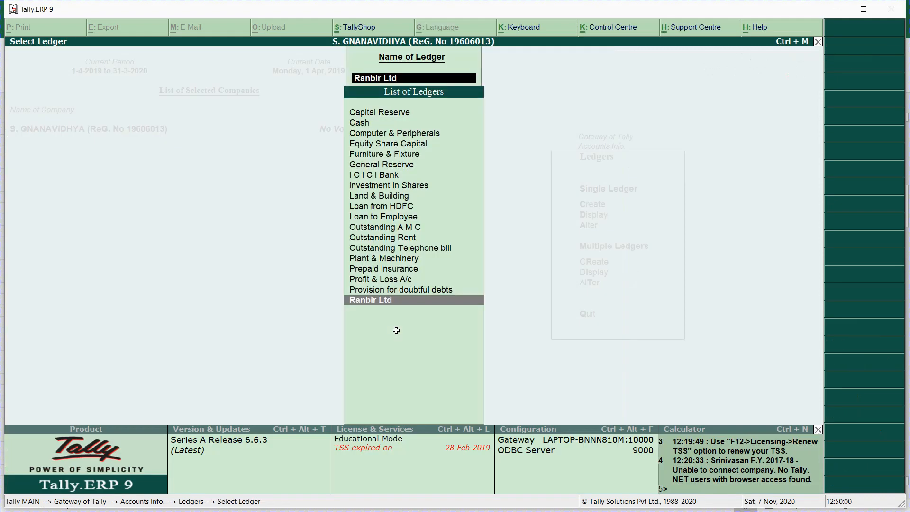
key("Escape")
key("Escape")
key("Escape")
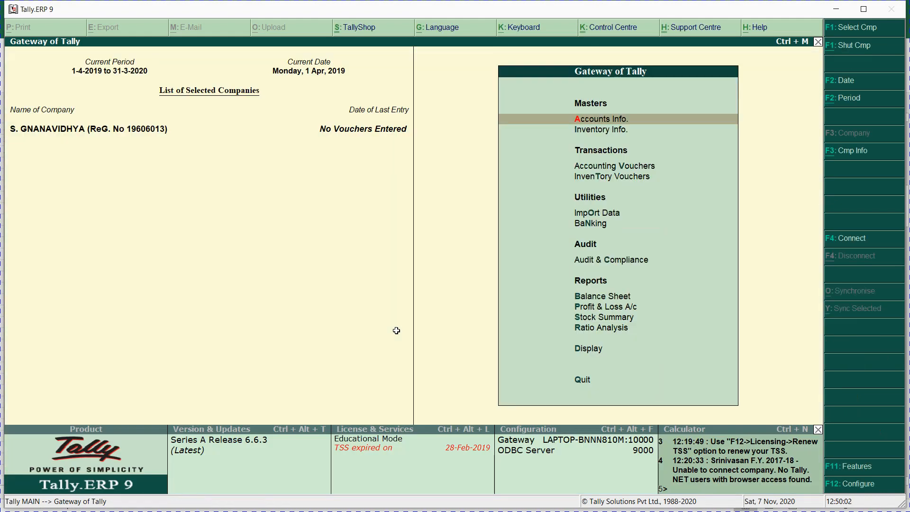
Step: Copy the Goswami Pvt Ltd name cell from the task sheet after clearing a multiple selection
key("alt+Tab")
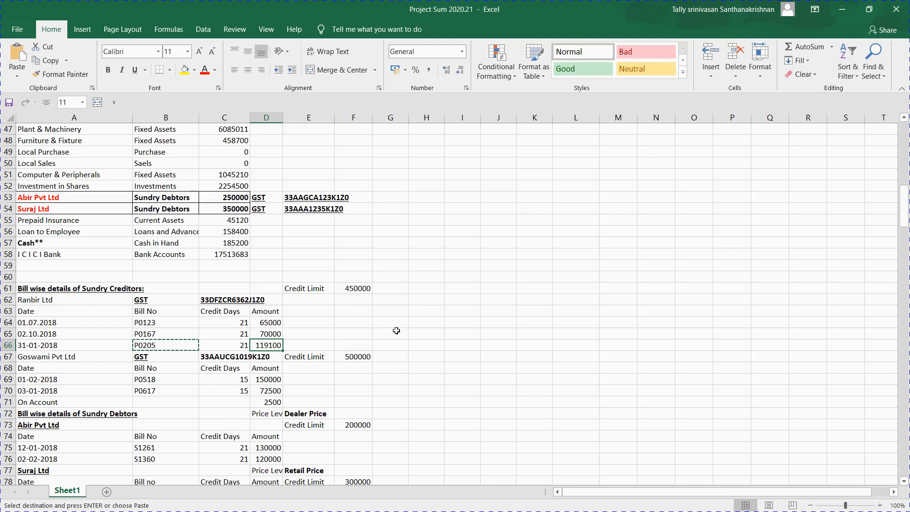
key("Left")
key("Left")
key("Left")
key("Up")
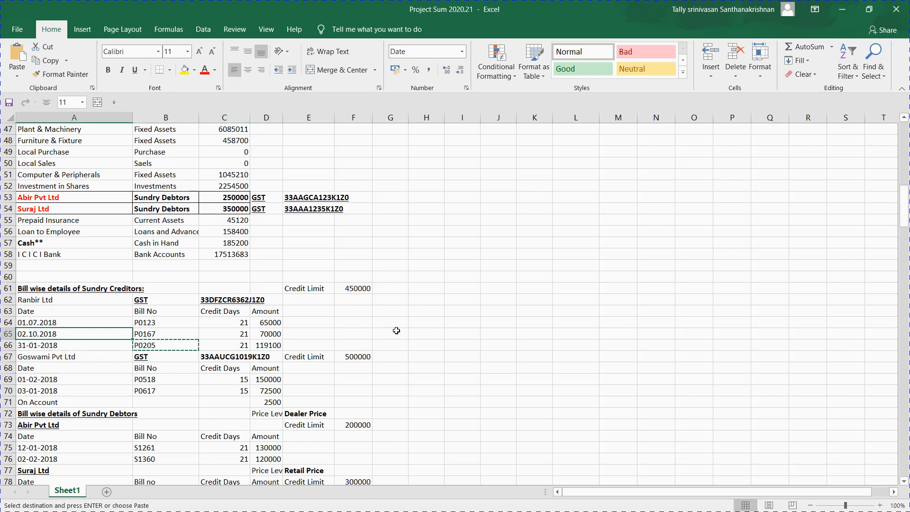
key("Down")
key("Down")
left_click(396, 331, "ctrl")
key("Escape")
key("ctrl+c")
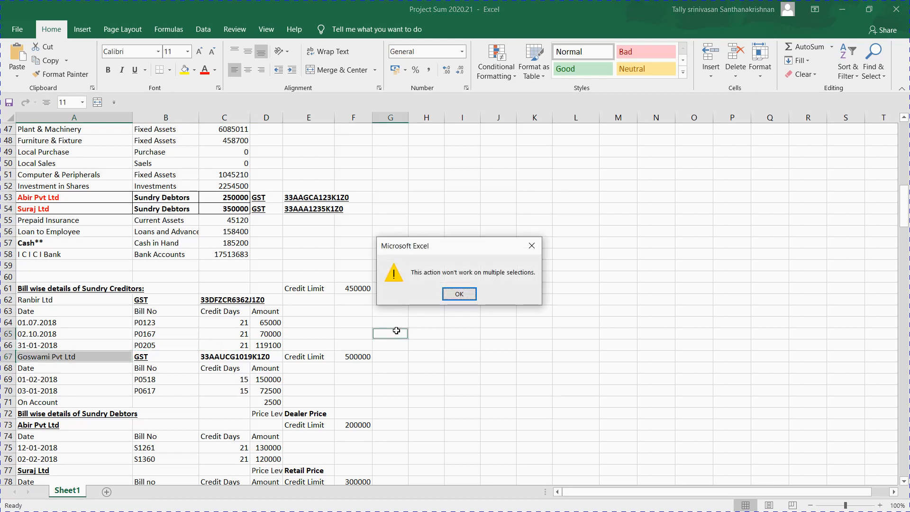
key("Return")
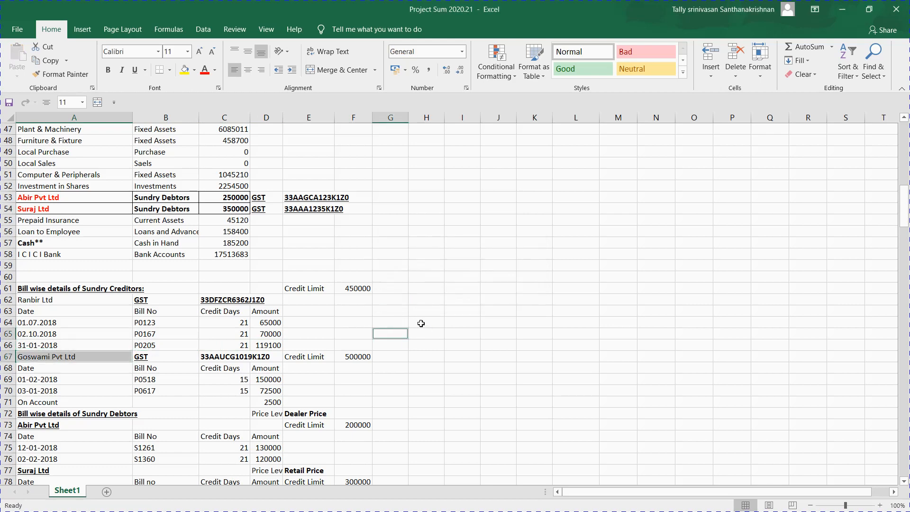
left_click(111, 365)
left_click(88, 356)
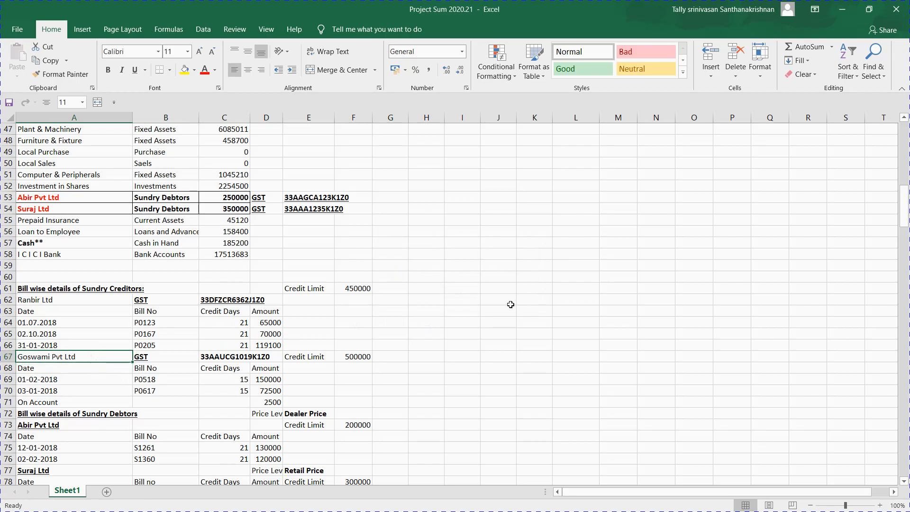
key("ctrl+c")
key("alt+Tab")
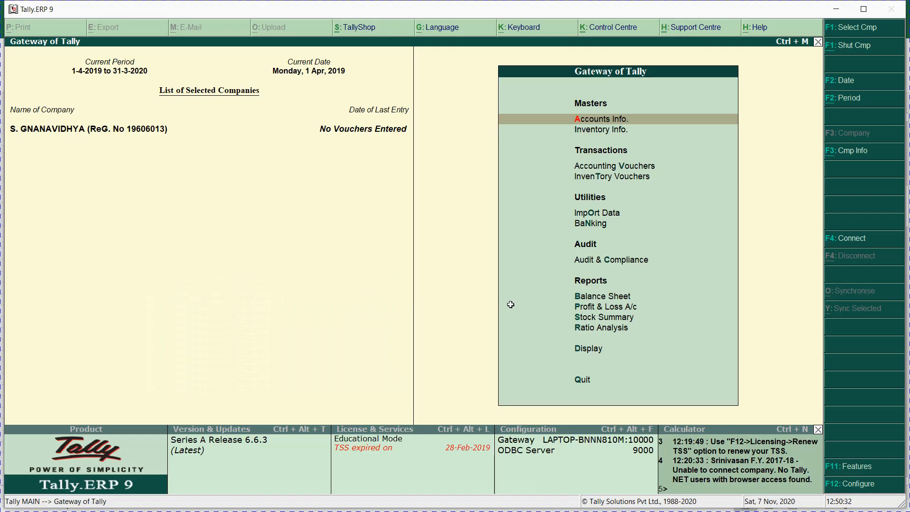
Step: Create a new ledger named Goswami Pvt Ltd with a 21-day credit period
key("Return")
key("l")
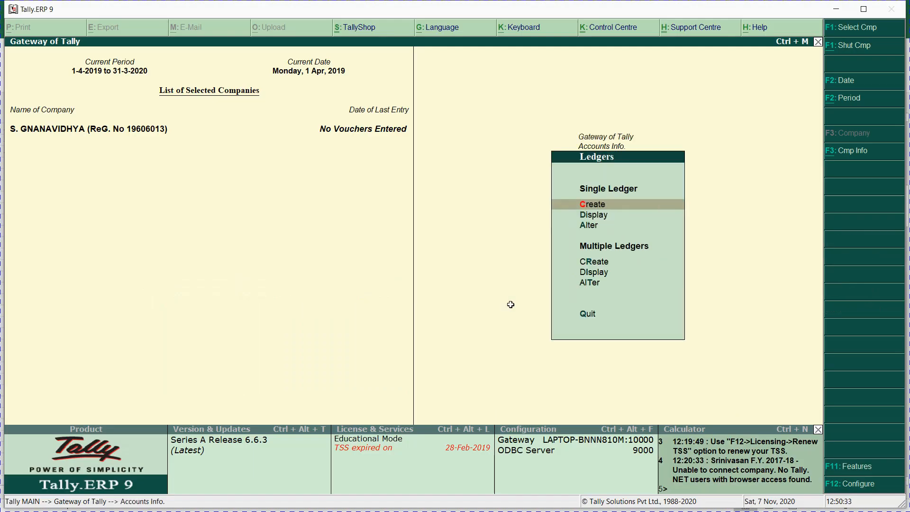
key("Return")
key("ctrl+alt+v")
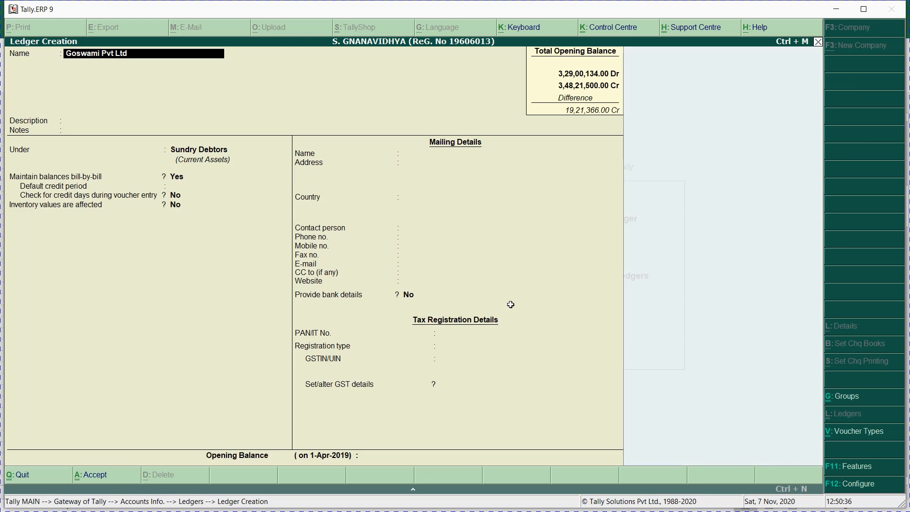
key("Return")
key("Return")
key("Return")
key("Return")
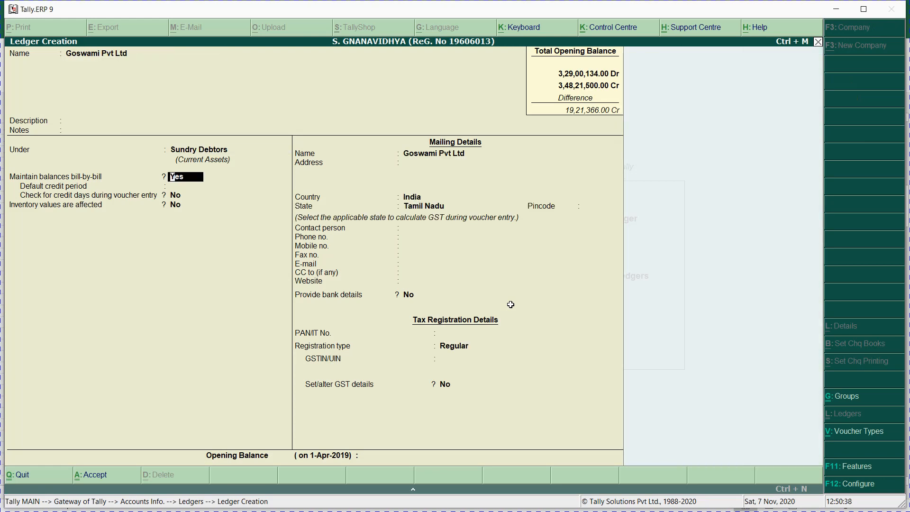
key("Return")
type("21")
key("Return")
key("Return")
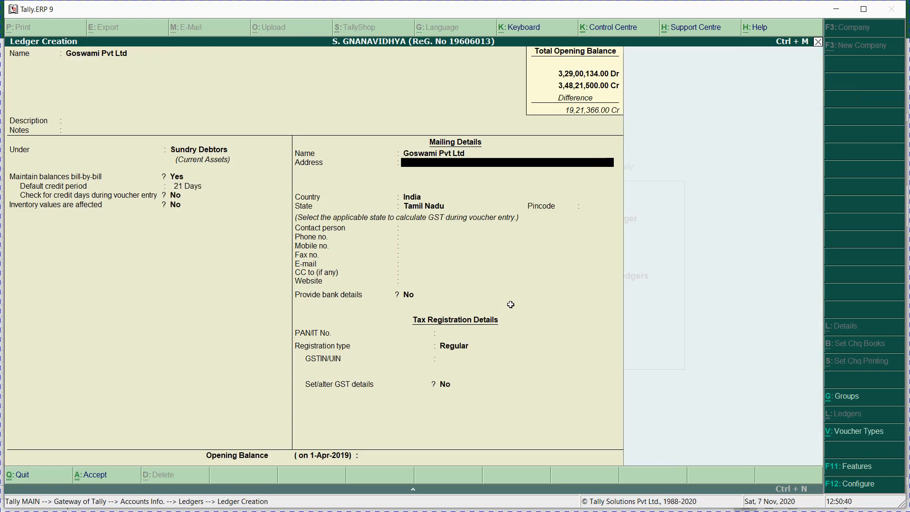
key("Return")
key("Return")
key("Return")
key("Return")
key("Return")
key("Return")
key("Return")
key("Return")
key("Return")
key("Return")
key("Return")
key("Return")
key("Return")
key("Return")
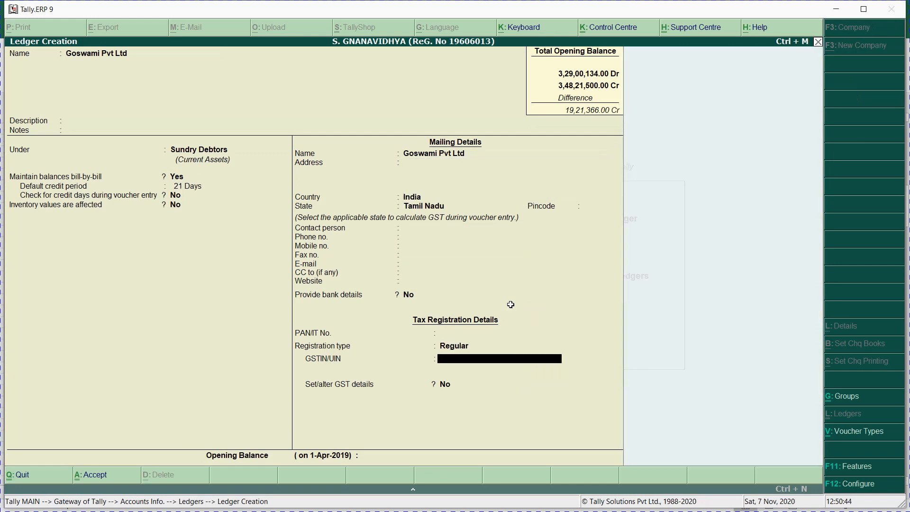
Step: Copy Goswami Pvt Ltd's GSTIN from the task sheet into the ledger's GSTIN/UIN field
key("alt+Tab")
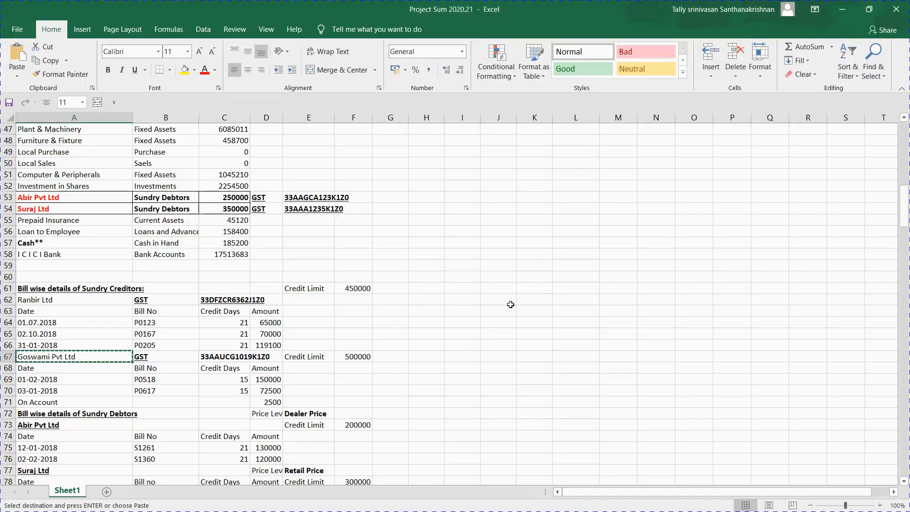
key("Right")
key("Right")
key("ctrl+c")
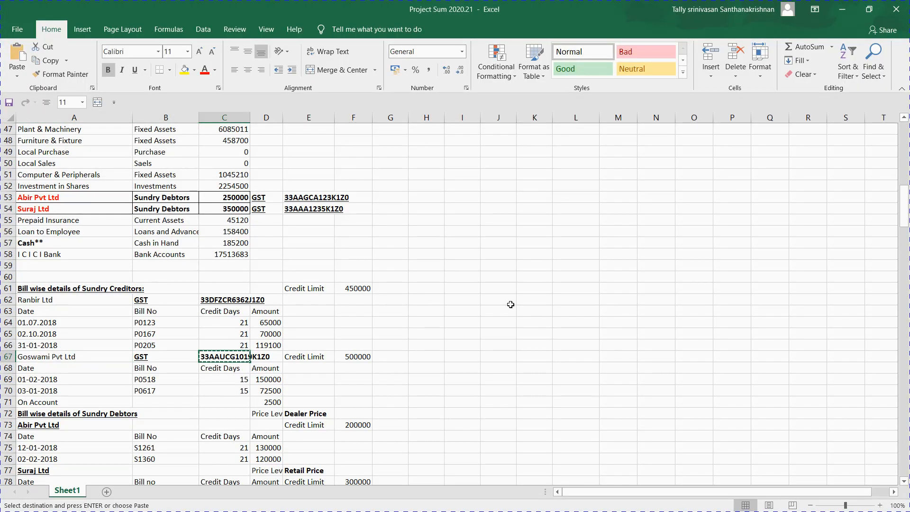
key("alt+Tab")
key("ctrl+v")
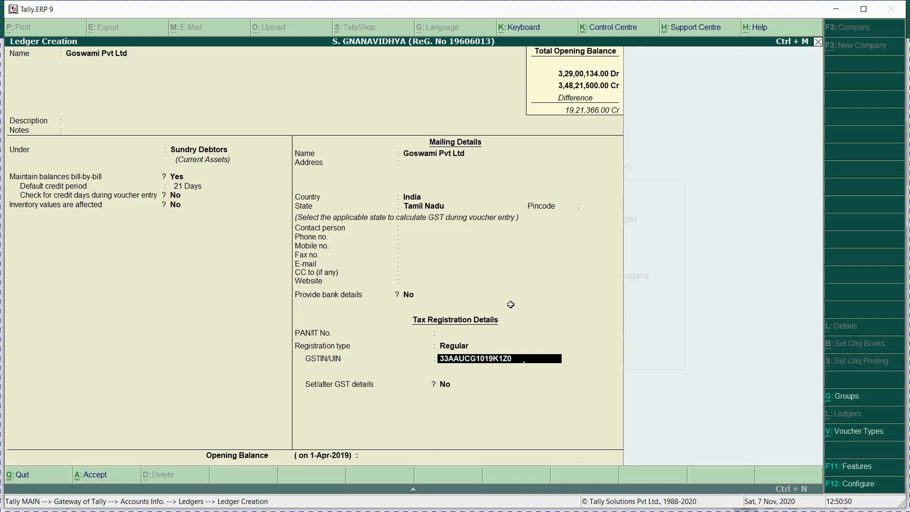
key("Return")
key("Return")
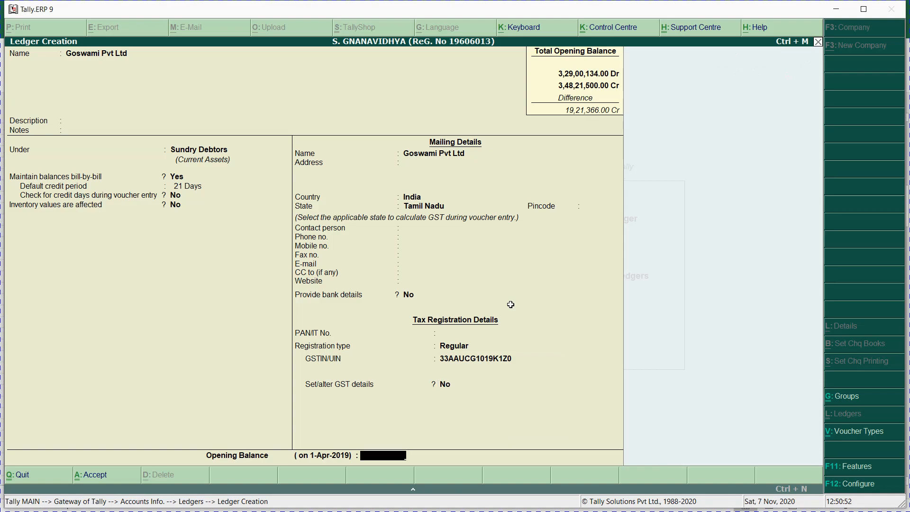
key("alt+Tab")
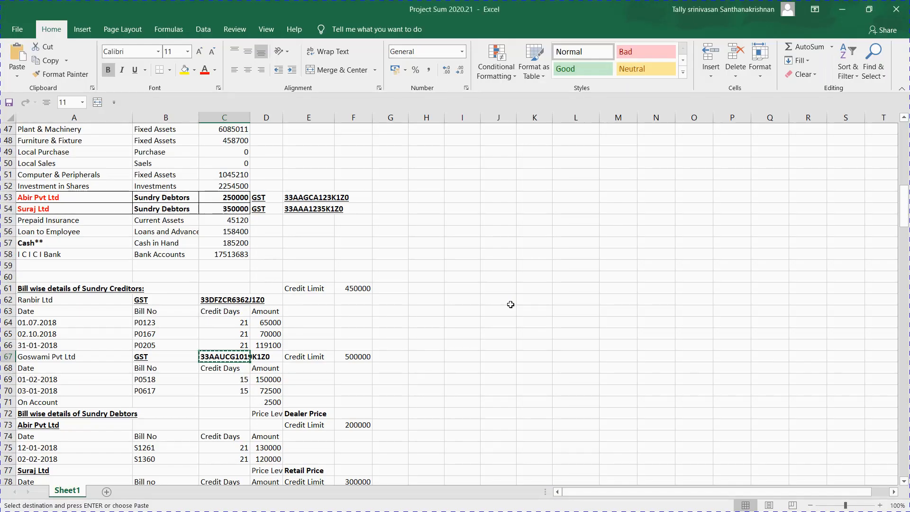
Step: Locate Goswami Pvt Ltd's first bill number P0518 in the task sheet and copy it
key("Right")
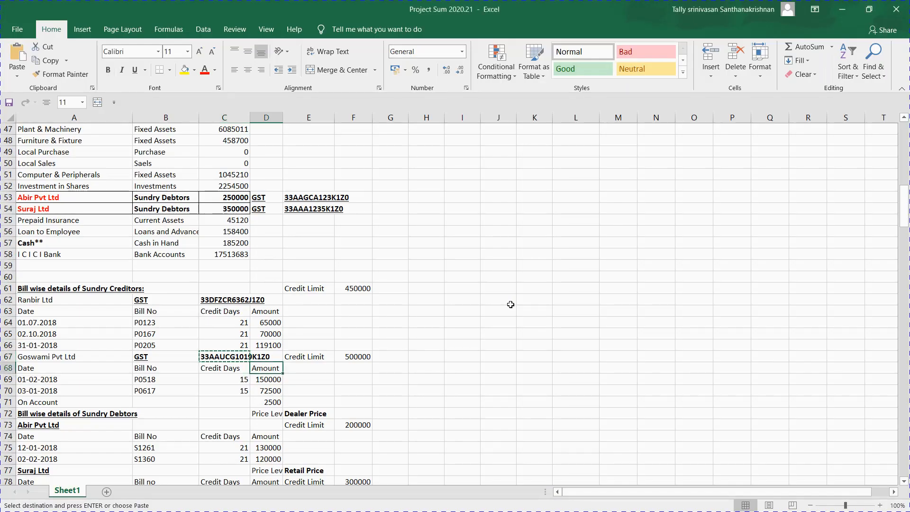
key("Up")
key("Up")
key("Up")
key("Up")
key("Up")
key("Up")
key("Up")
key("Up")
key("Up")
key("Up")
key("Up")
key("Up")
key("Up")
key("Up")
key("Up")
key("Up")
key("Up")
key("Up")
key("Up")
key("Up")
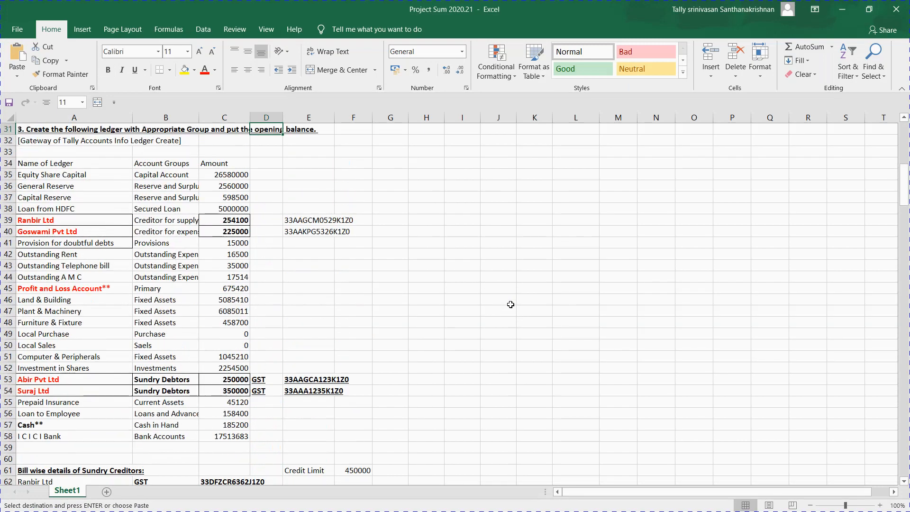
key("Down")
key("Down")
key("Down")
key("Down")
key("Down")
key("Down")
key("Down")
key("Down")
key("Down")
key("Down")
key("Down")
key("Down")
key("Down")
key("Down")
key("Down")
key("Down")
key("Down")
key("Down")
key("Down")
key("Down")
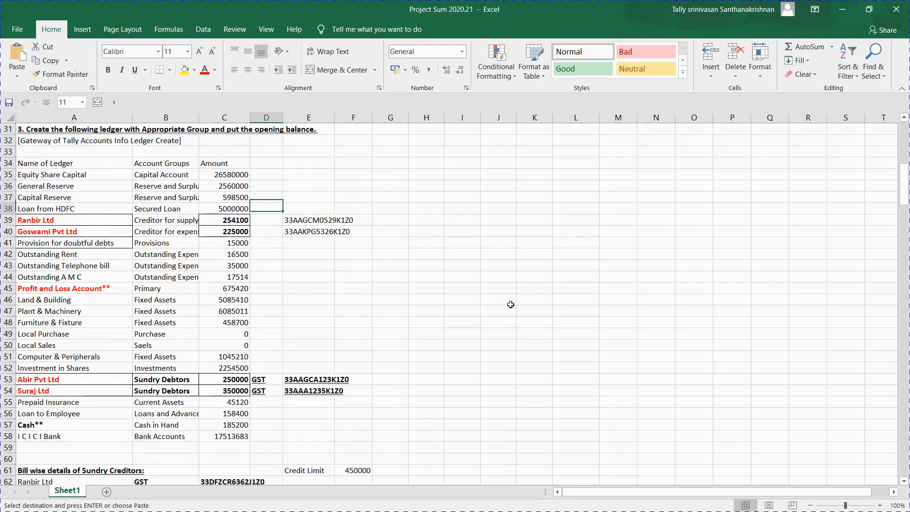
key("Down")
key("Down")
key("Down")
key("Down")
key("Down")
key("Down")
key("Down")
key("Down")
key("Down")
key("Down")
key("Down")
key("Down")
key("Down")
key("Down")
key("Down")
key("Down")
key("Down")
key("Down")
key("Down")
key("Down")
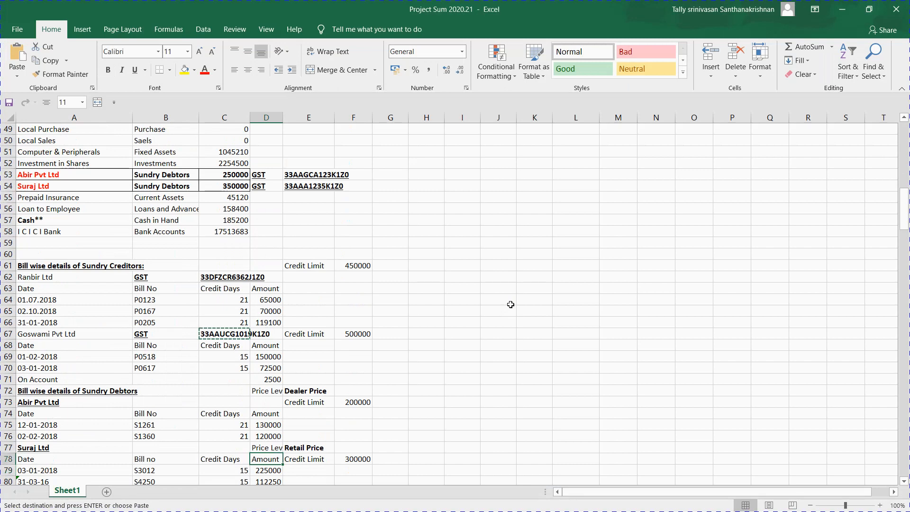
key("Up")
key("Up")
key("Up")
key("Up")
key("Up")
key("Left")
key("Left")
key("Left")
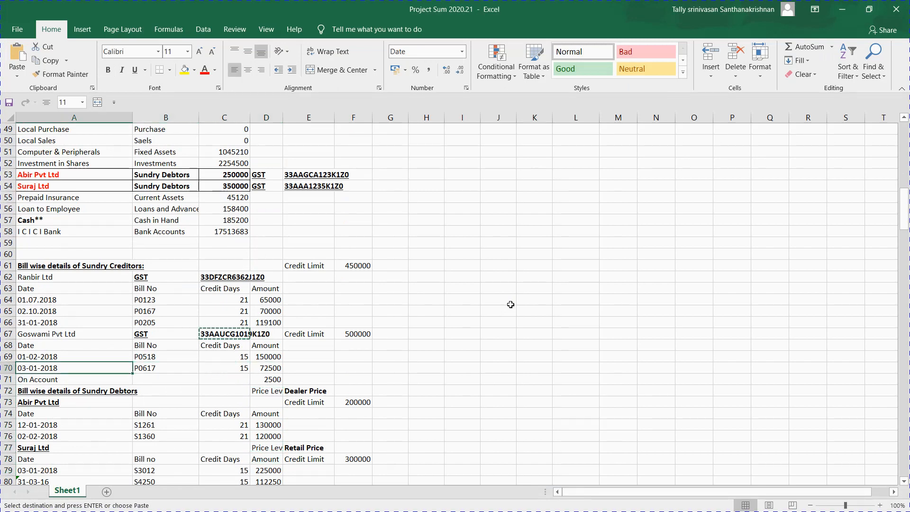
key("Right")
key("Up")
key("ctrl+c")
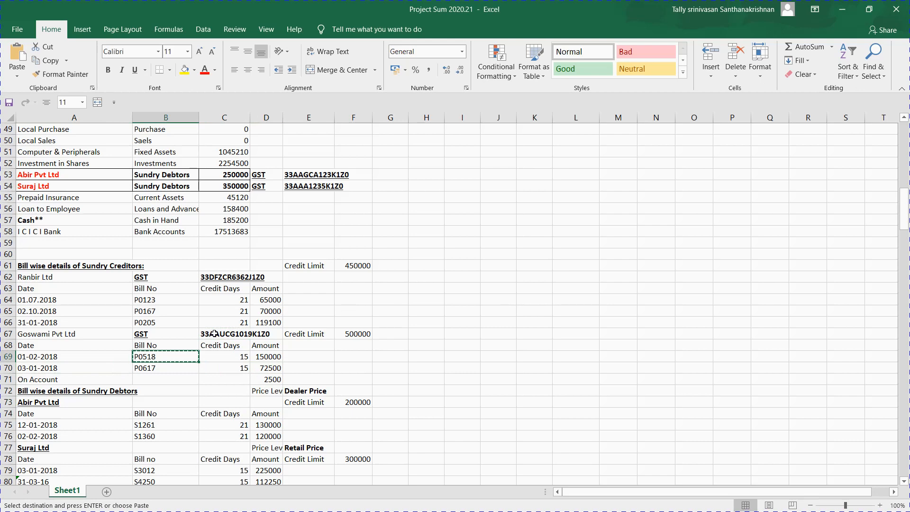
Step: Bold the Goswami Pvt Ltd heading and copy bill number P0518 again
left_click(38, 330)
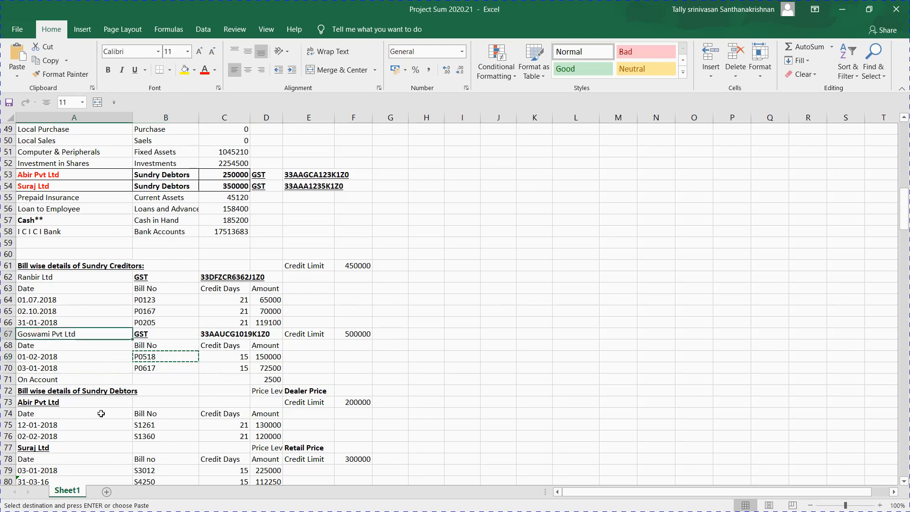
key("Escape")
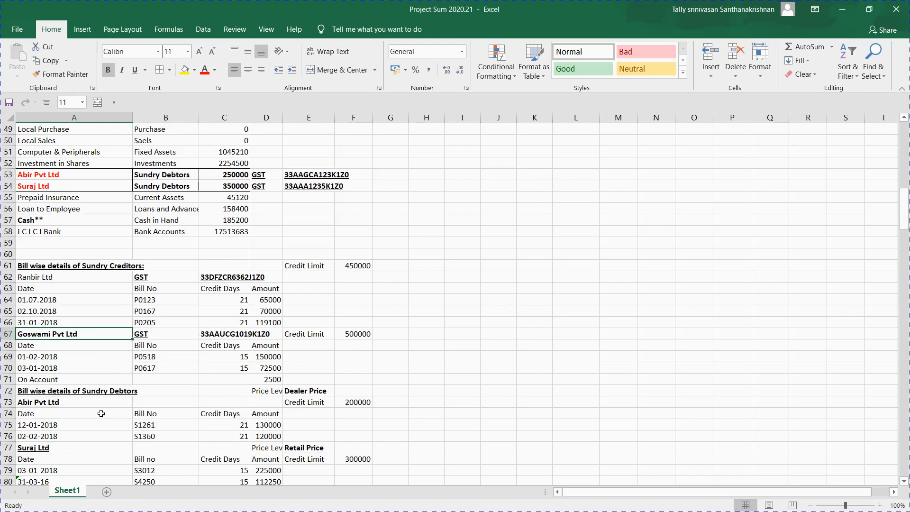
left_click(209, 344)
left_click(141, 357)
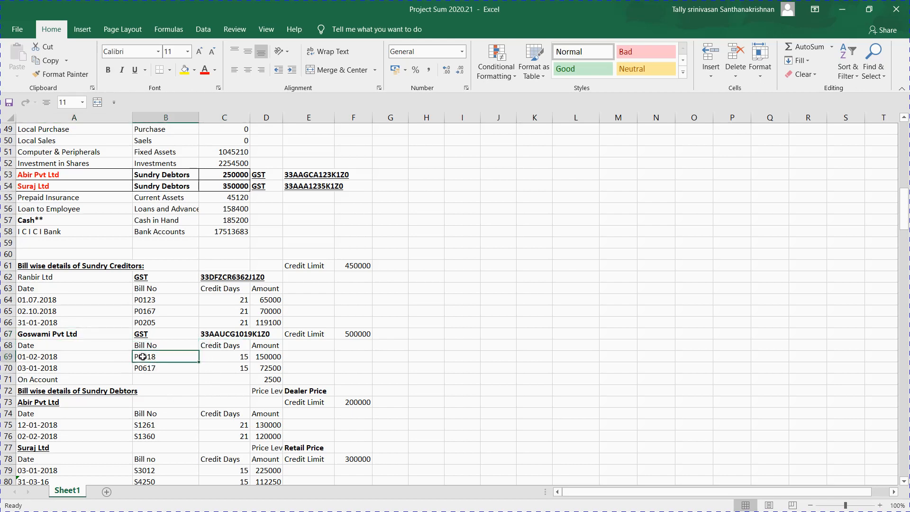
left_click_drag(306, 334, 371, 333)
left_click(372, 333)
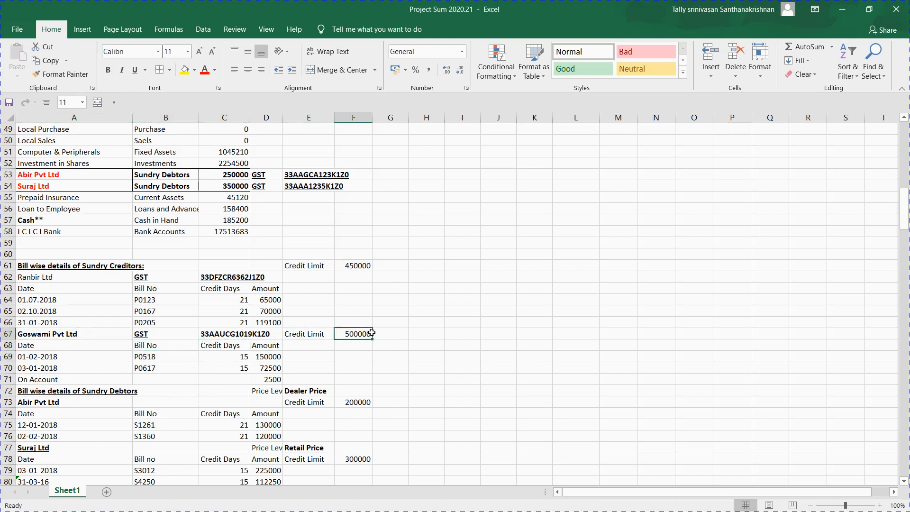
left_click(140, 356)
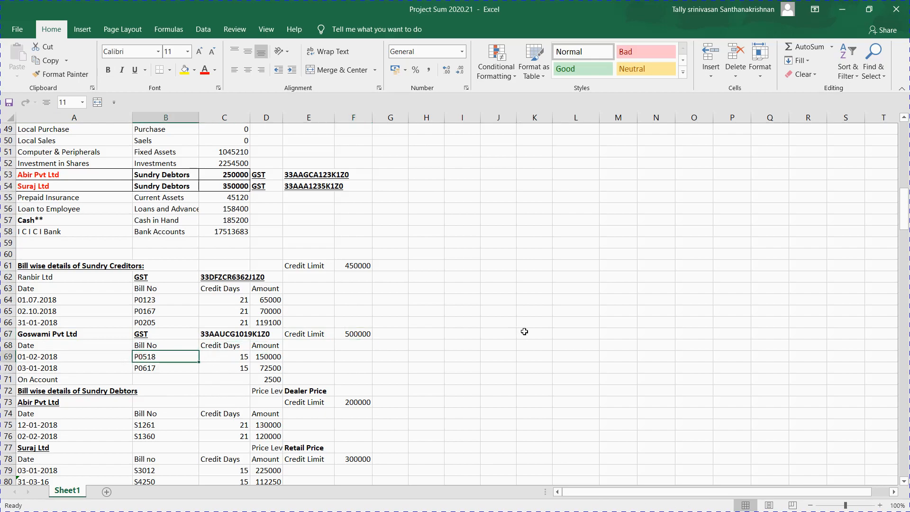
key("ctrl+c")
key("alt+Tab")
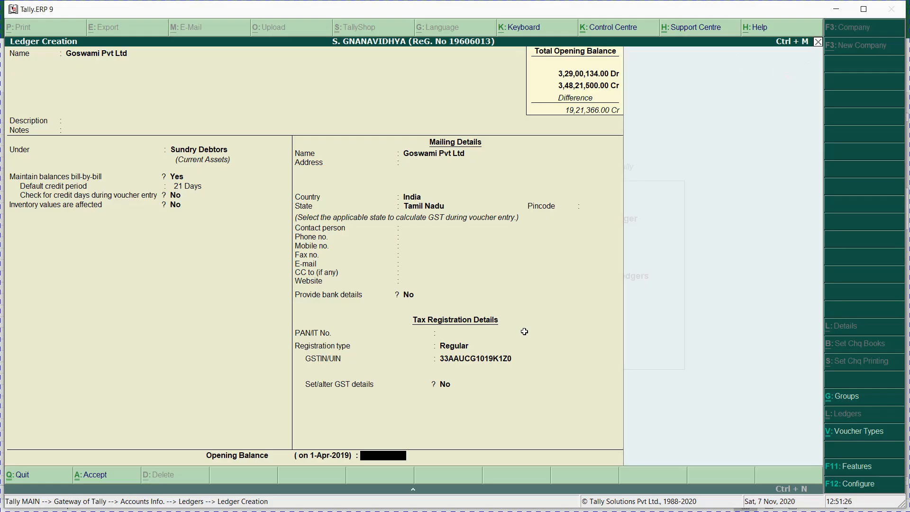
Step: Enter the 2,25,000 Dr opening balance and date the first bill 01.2.2018
type("000")
key("Return")
key("Return")
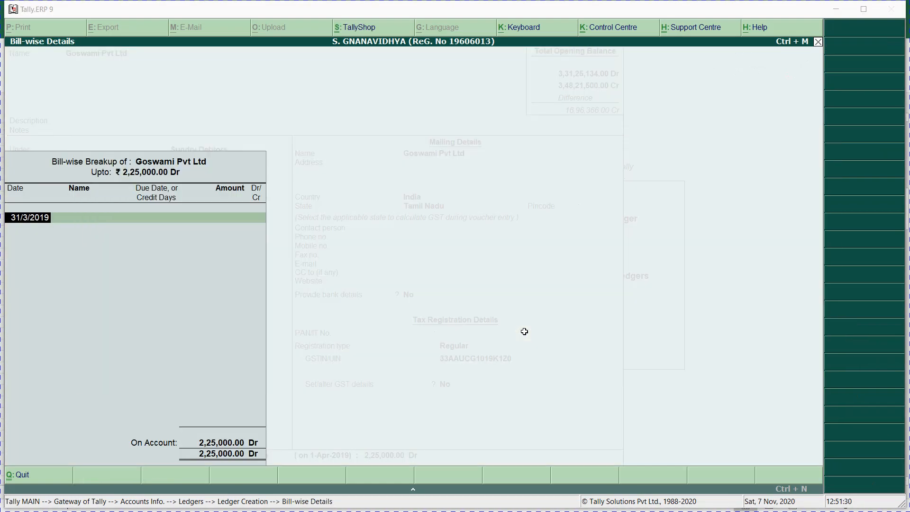
key("alt+Tab")
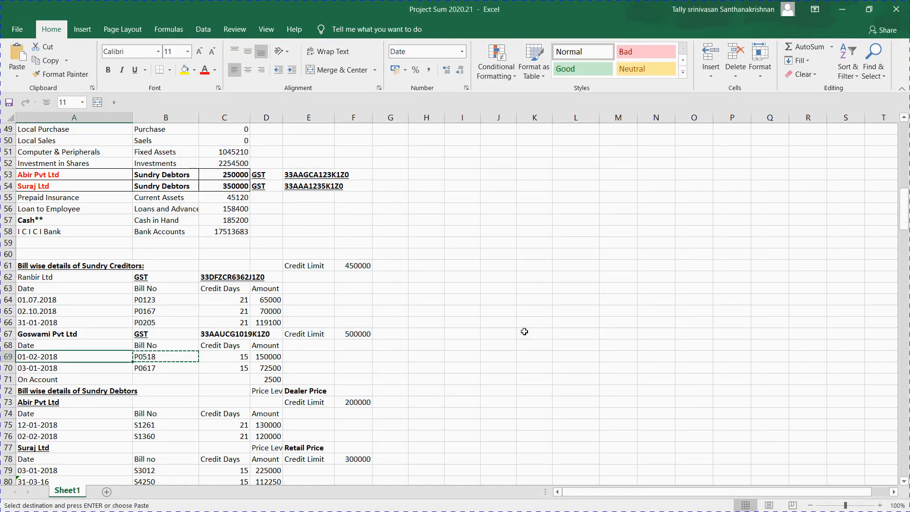
key("alt+Tab")
type("01.2.")
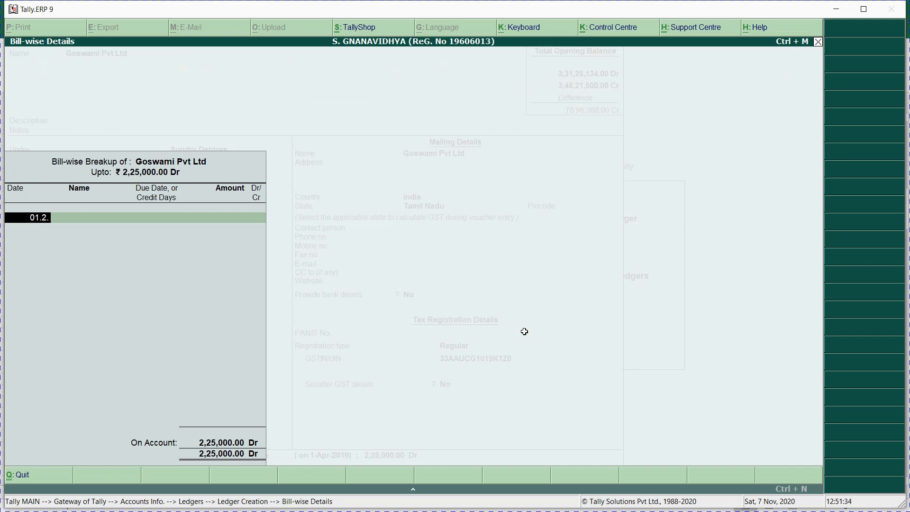
type("2018")
key("Return")
key("alt+Tab")
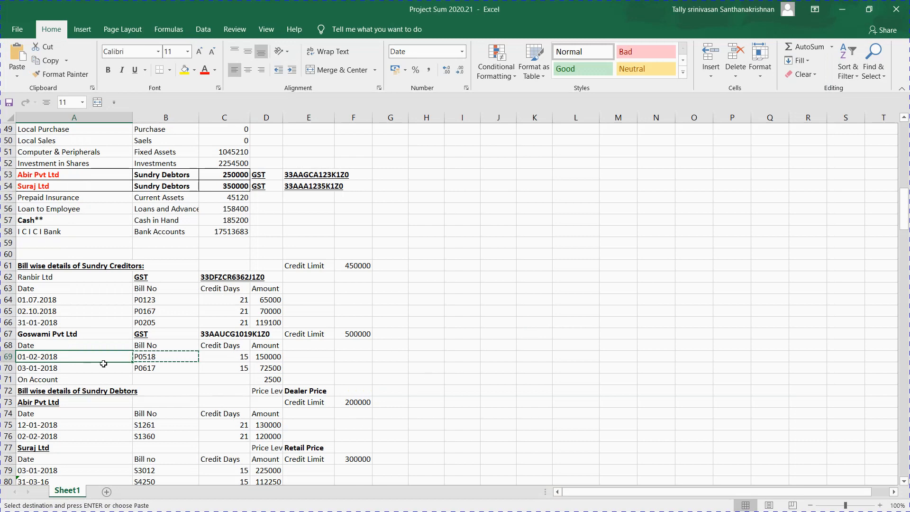
Step: Review the Ranbir Ltd and Goswami Pvt Ltd ledger rows in the Excel sheet, then return to Tally
left_click(52, 269)
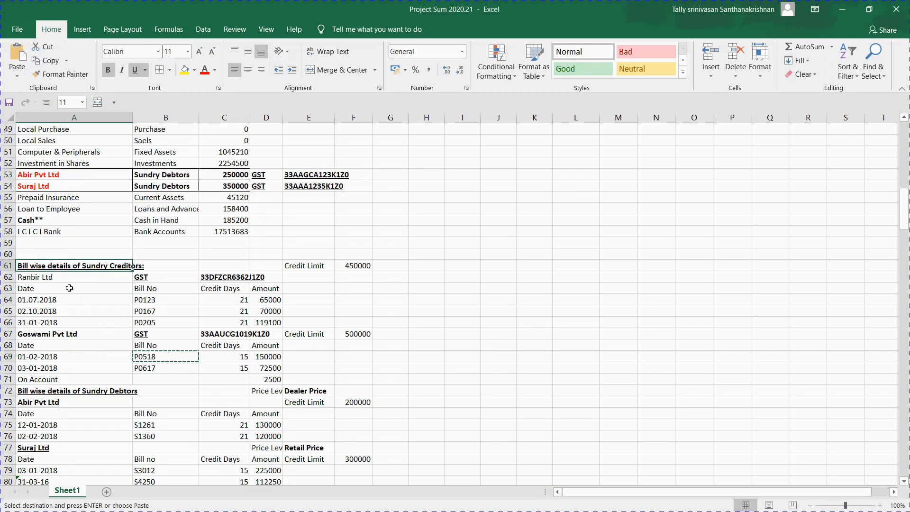
left_click(94, 230)
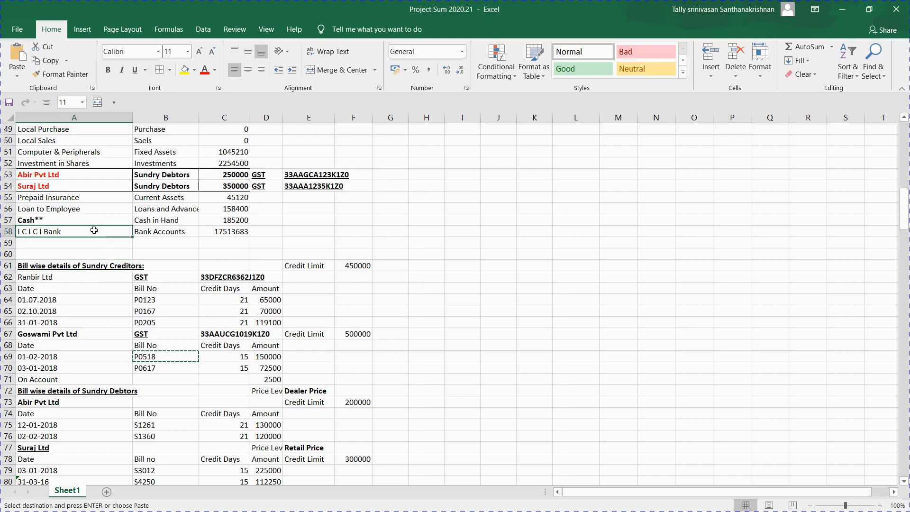
key("Up")
key("Up")
key("Up")
key("Up")
key("Up")
key("Up")
key("Up")
key("Up")
key("Up")
key("Up")
key("Up")
key("Up")
key("Up")
key("Up")
key("Up")
key("Up")
key("Up")
key("Up")
key("Up")
key("Up")
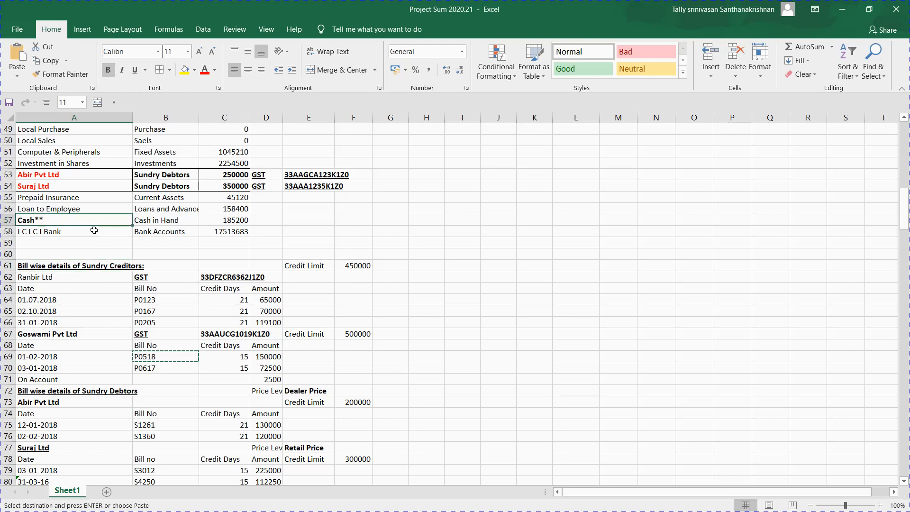
key("Up")
key("Up")
key("Up")
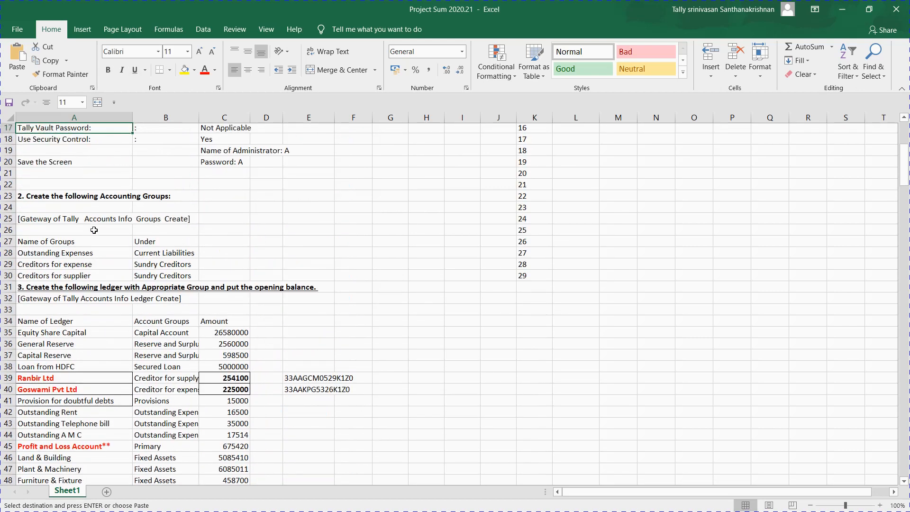
key("Down")
key("Down")
key("Down")
key("Down")
key("Down")
key("Down")
key("Down")
key("Down")
key("Down")
key("Down")
key("Down")
key("Down")
key("Down")
key("Down")
key("Down")
key("Down")
key("Down")
key("Down")
key("Down")
key("Down")
key("Down")
key("Down")
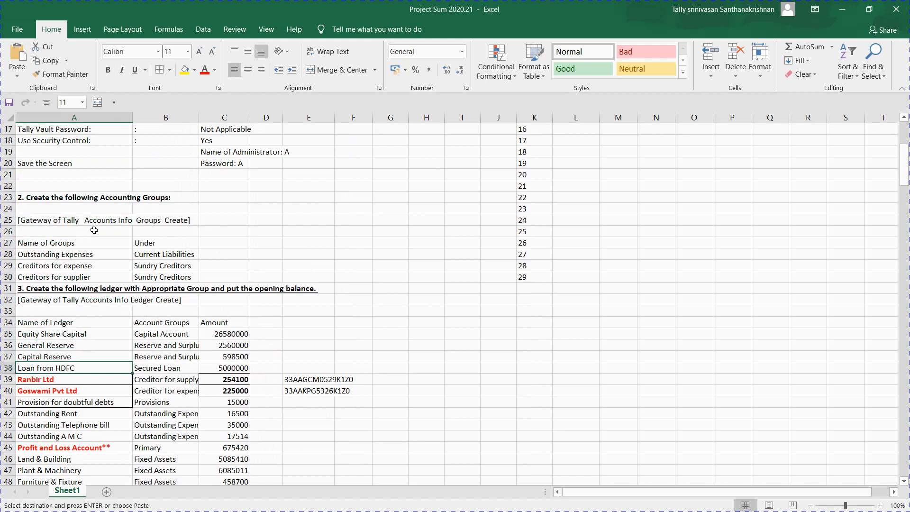
key("Right")
key("Down")
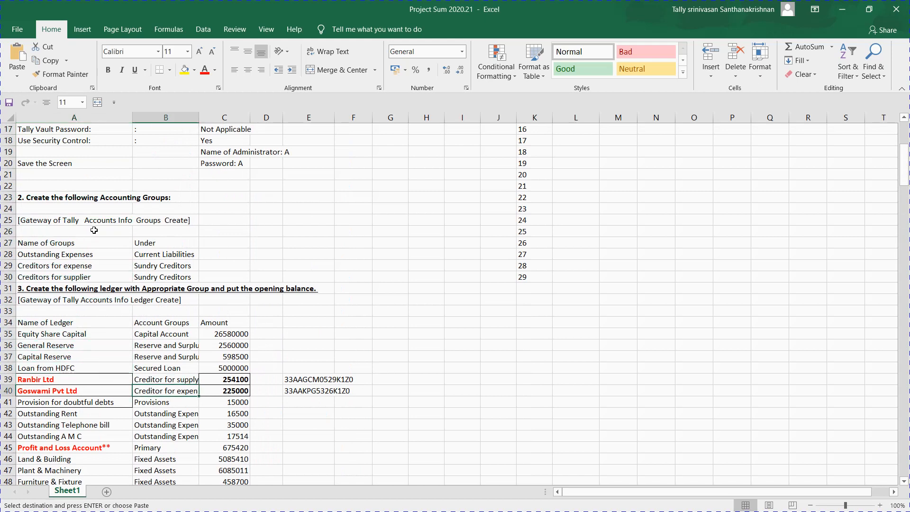
key("Down")
key("Down")
key("Down")
key("Down")
key("Down")
key("Down")
key("Down")
key("Down")
key("Down")
key("Down")
key("Down")
key("Down")
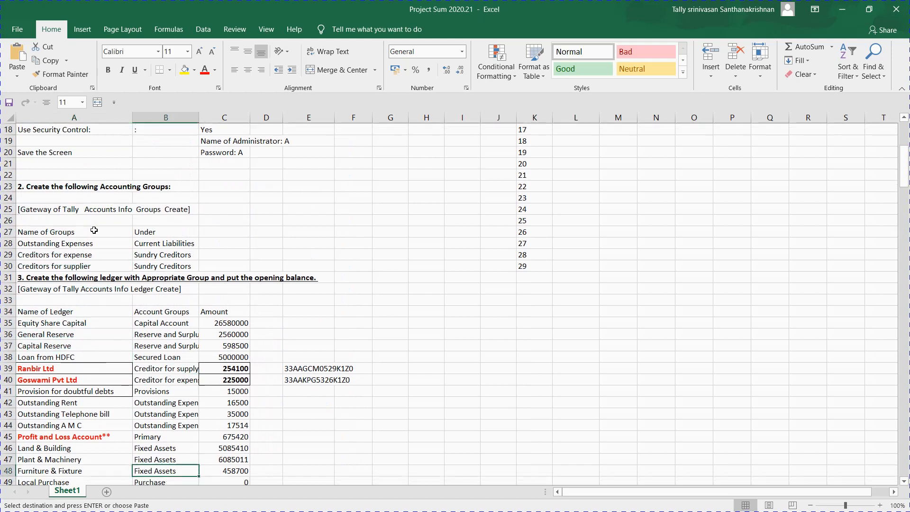
key("Down")
key("Down")
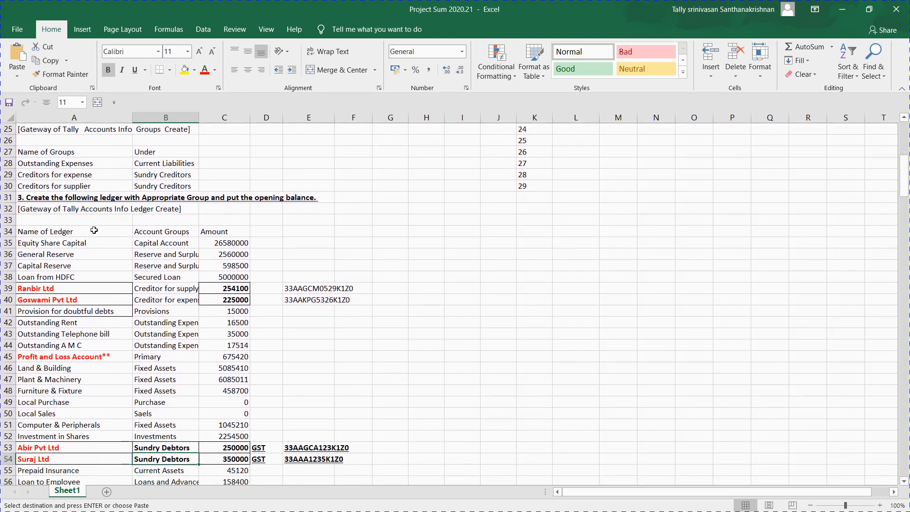
key("alt+Tab")
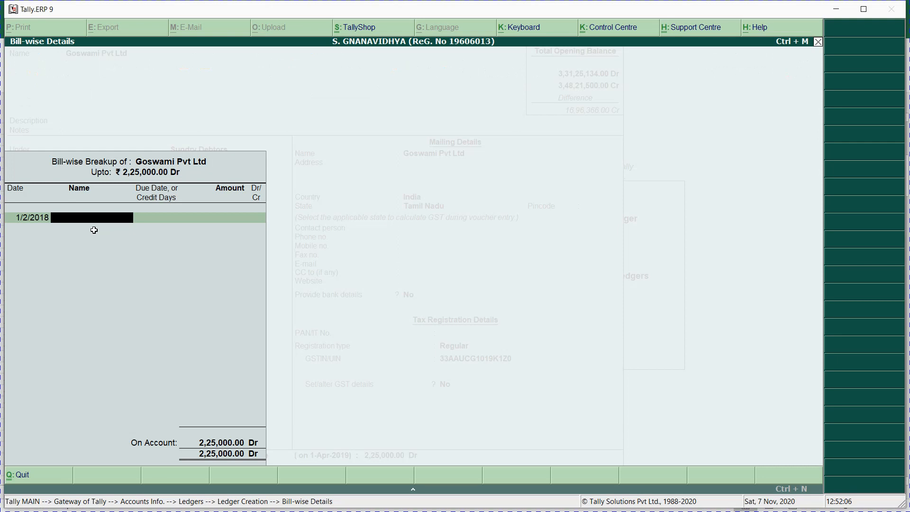
Step: Quit the unsaved Goswami Pvt Ltd ledger creation without saving
key("BackSpace")
key("BackSpace")
key("BackSpace")
key("BackSpace")
key("BackSpace")
key("BackSpace")
key("BackSpace")
key("BackSpace")
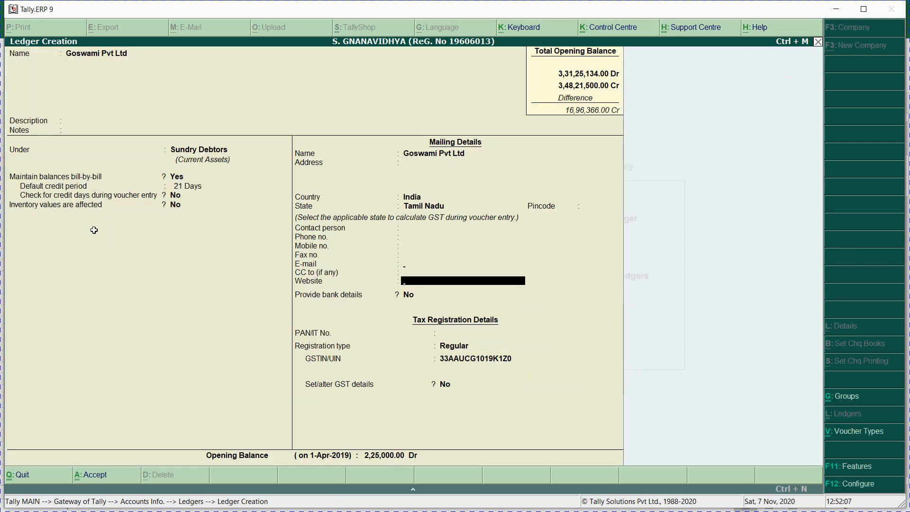
key("BackSpace")
key("BackSpace")
key("BackSpace")
key("BackSpace")
key("BackSpace")
key("Escape")
key("Escape")
key("Escape")
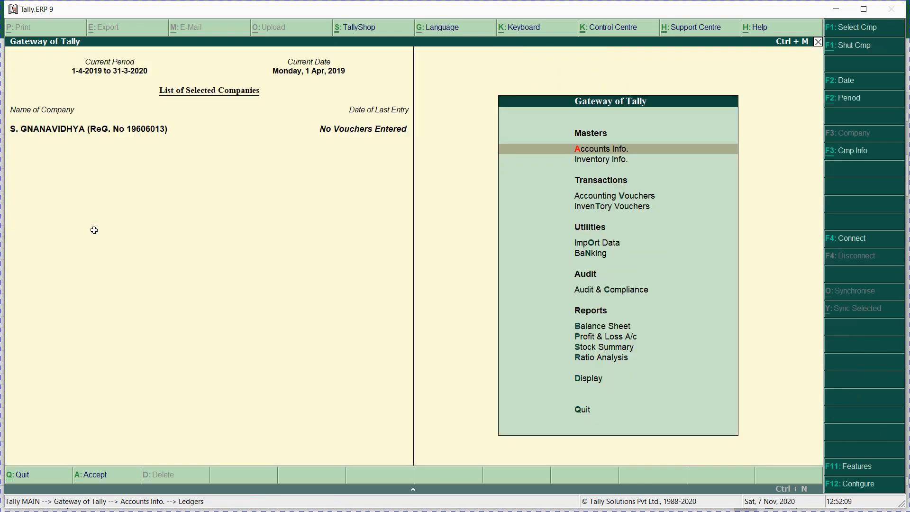
key("Return")
Step: Open the Ranbir Ltd ledger for alteration from Accounts Info > Ledgers > Alter
key("l")
key("a")
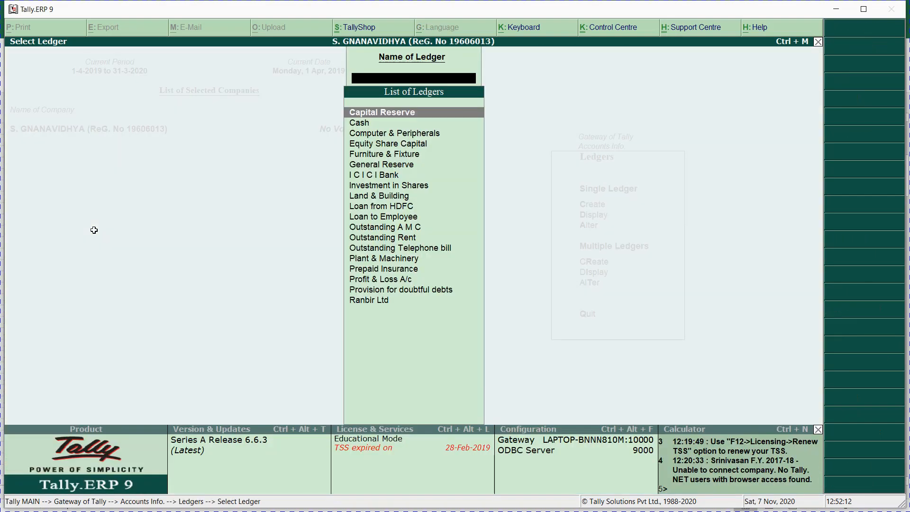
key("alt+Tab")
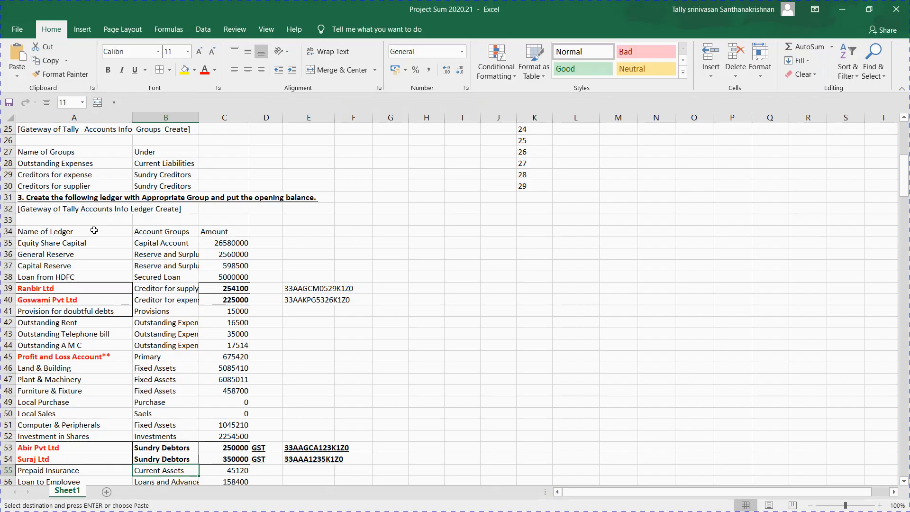
key("alt+Tab")
type("RAN")
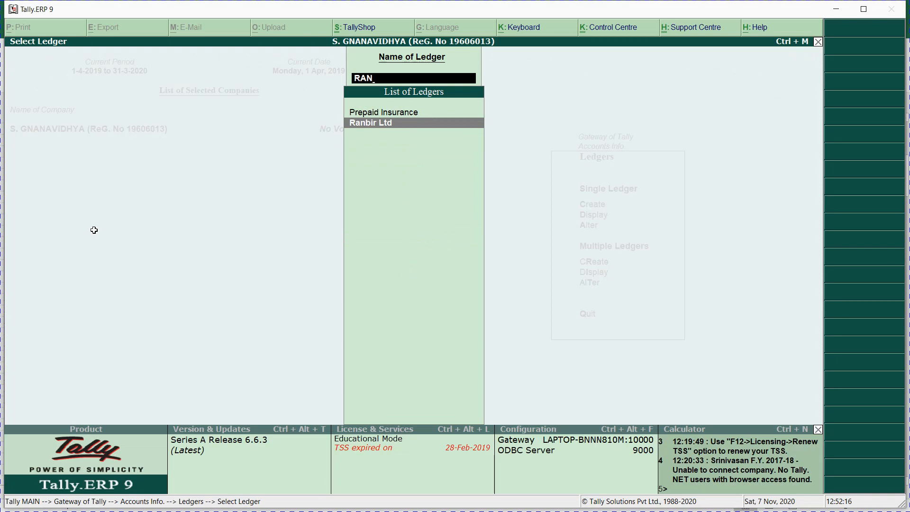
key("Return")
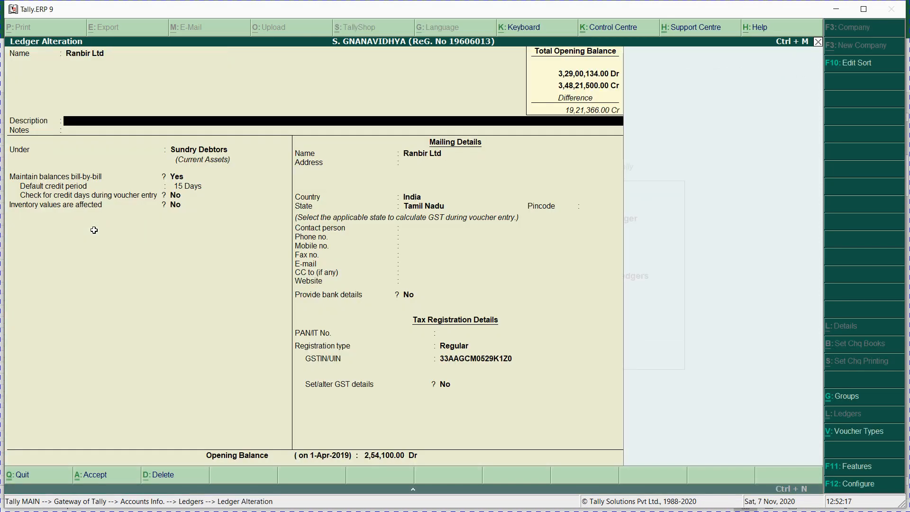
Step: Move Ranbir Ltd under Sundry Creditors and step through to its opening balance
type("SUN")
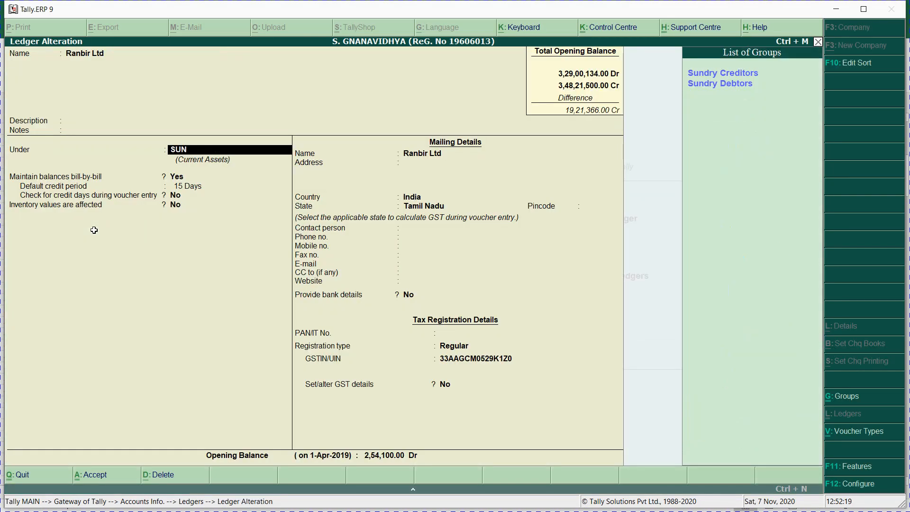
key("Return")
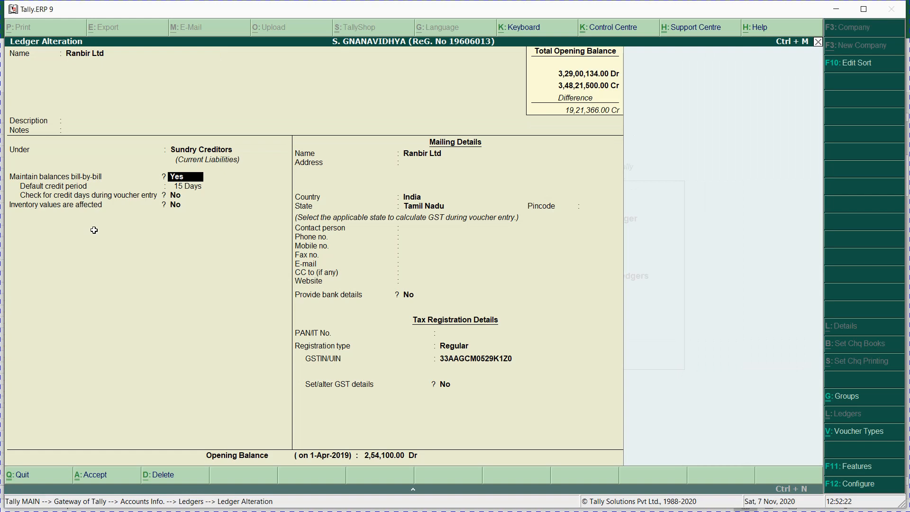
key("ctrl+a")
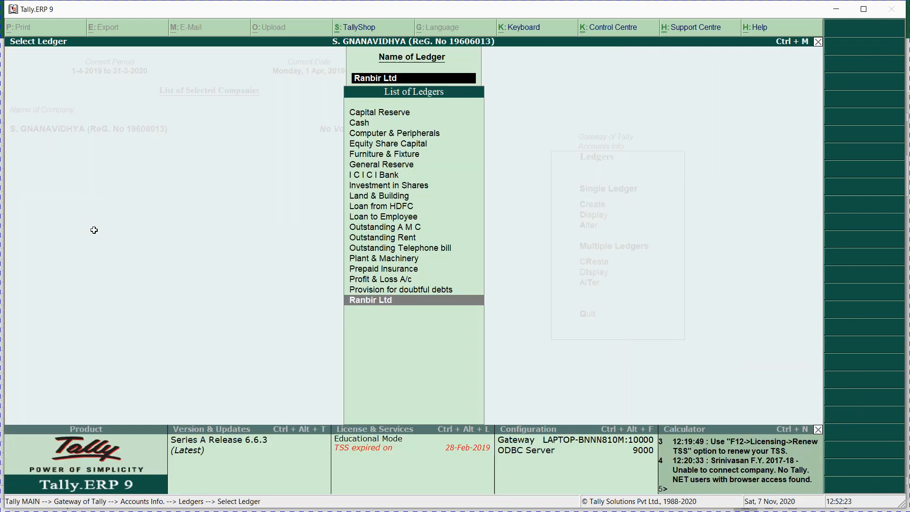
key("Return")
key("Return")
key("Return")
key("Return")
key("Return")
key("Return")
key("Return")
key("Return")
key("Return")
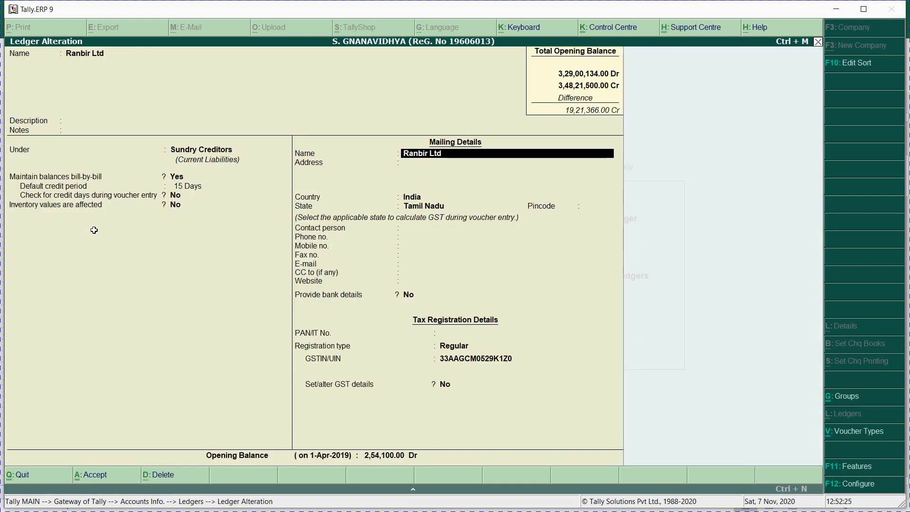
key("Return")
key("Return")
key("Return")
key("Return")
key("Return")
key("Return")
key("Return")
key("Return")
key("Return")
key("Return")
key("Return")
key("Return")
key("Return")
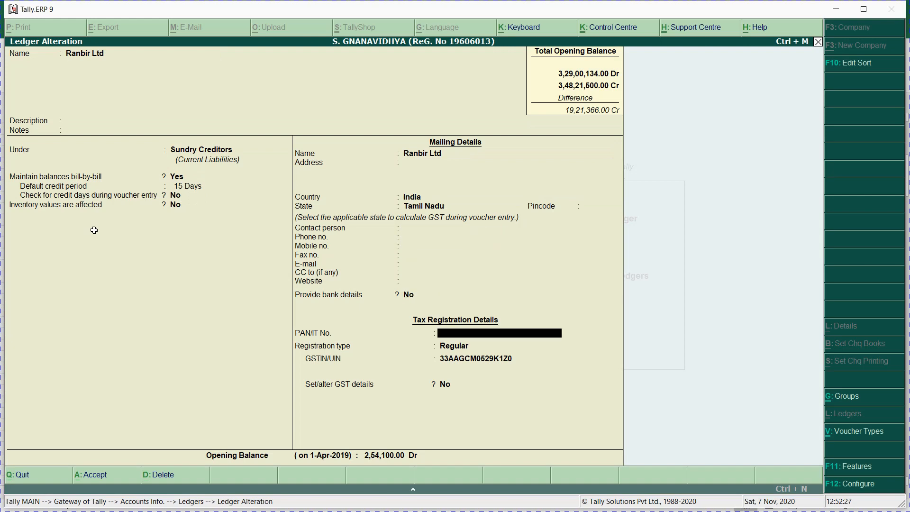
key("Return")
key("Return")
key("Return")
key("Return")
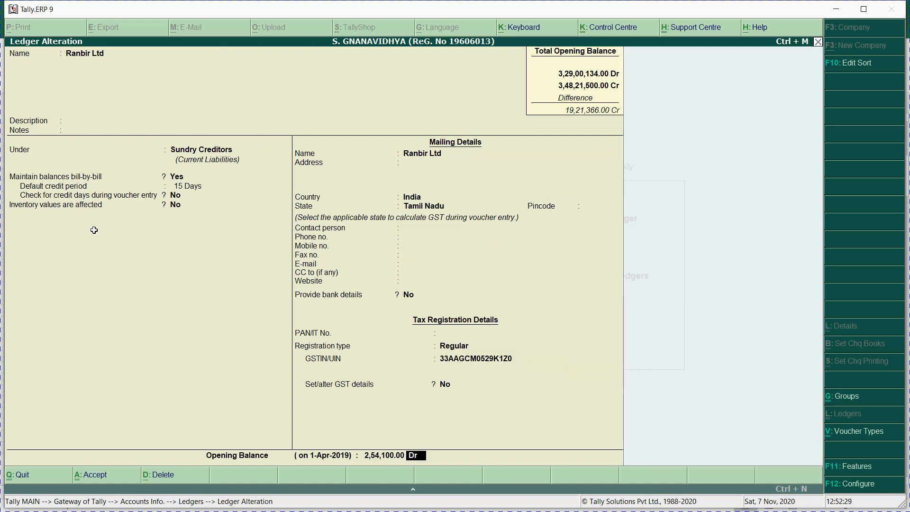
Step: Make the 2,54,100 opening balance and bills P0123, P0167, P0205 all Cr
key("Return")
key("Return")
key("Return")
key("Return")
key("Return")
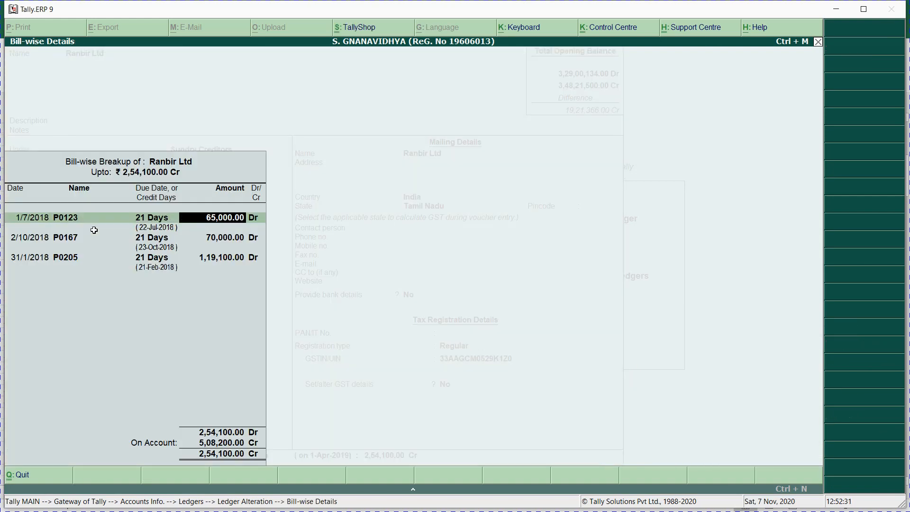
type("c")
key("Return")
key("Return")
key("Return")
key("Return")
key("Return")
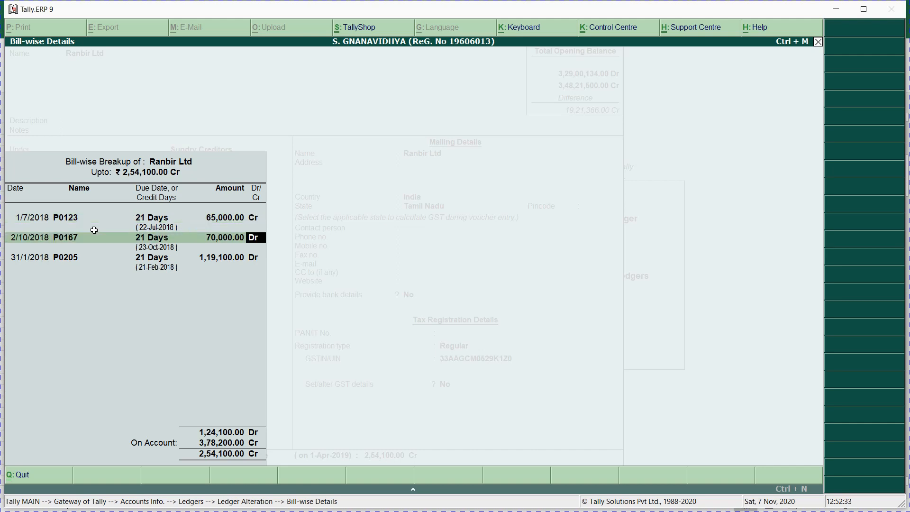
type("c")
key("Return")
key("Return")
key("Return")
key("Return")
key("Return")
type("c")
key("Return")
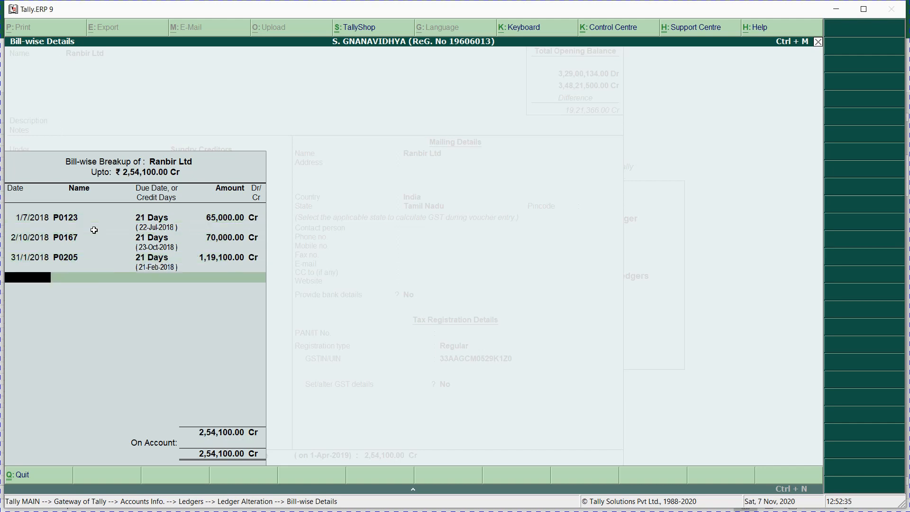
key("Return")
key("Return")
key("alt+Tab")
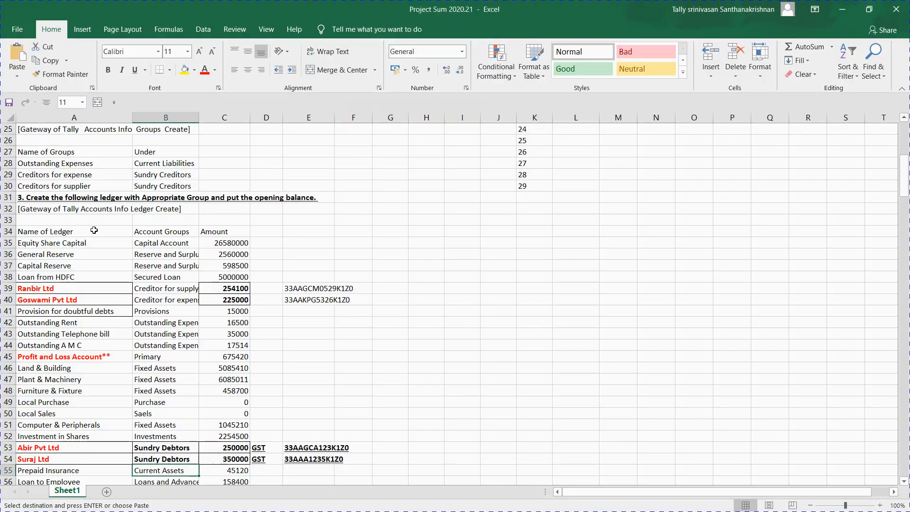
Step: Copy Goswami Pvt Ltd's name and group cells A40:B40 and return to Tally
key("Down")
key("Down")
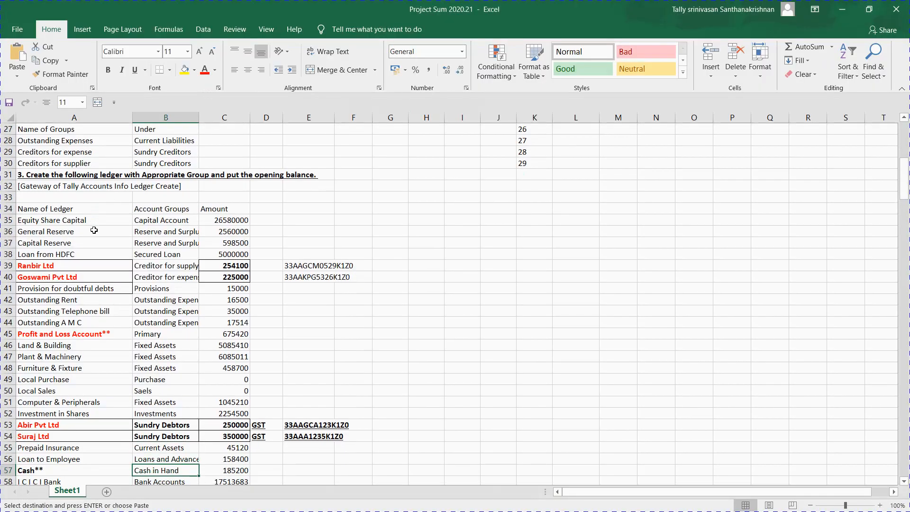
key("Down")
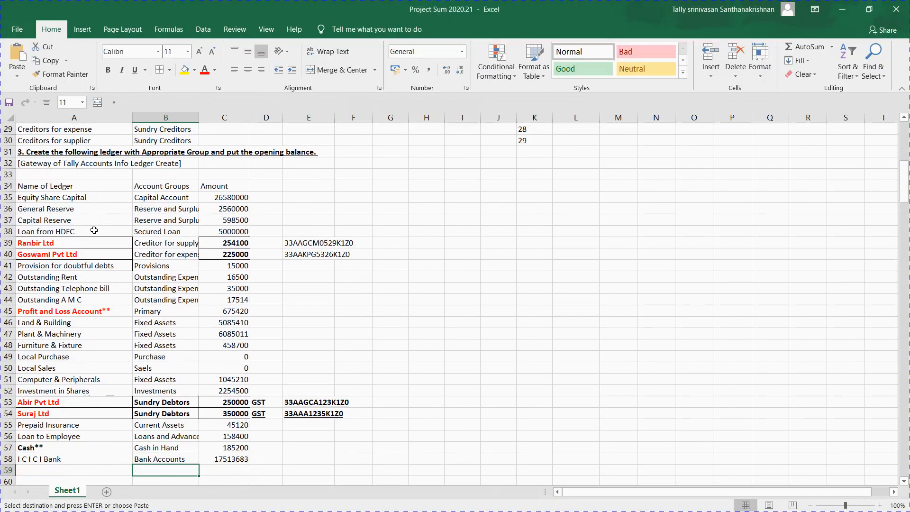
key("Up")
key("Up")
key("Up")
key("Up")
key("Up")
key("Up")
key("Up")
key("Up")
key("Up")
key("Up")
key("Up")
key("Up")
key("Up")
key("Up")
key("Up")
key("Up")
key("Up")
key("Up")
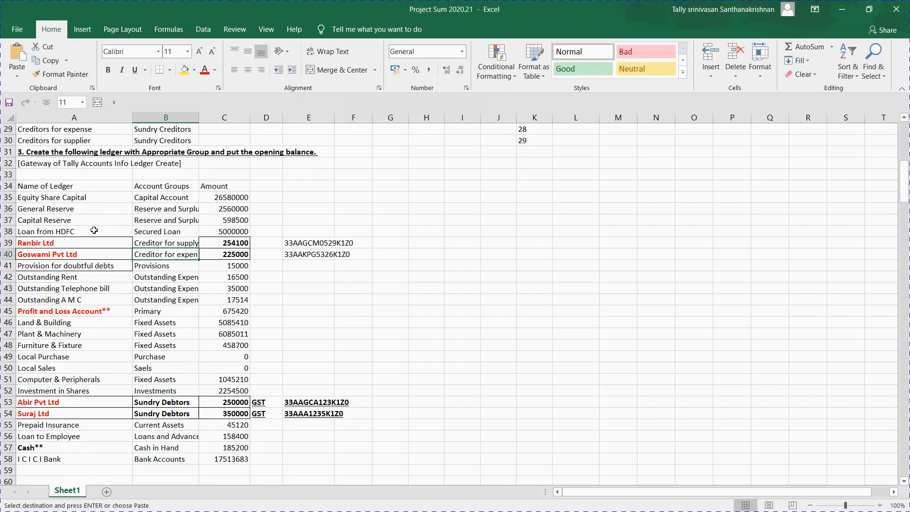
key("Right")
key("Left")
key("Left")
key("shift+Right")
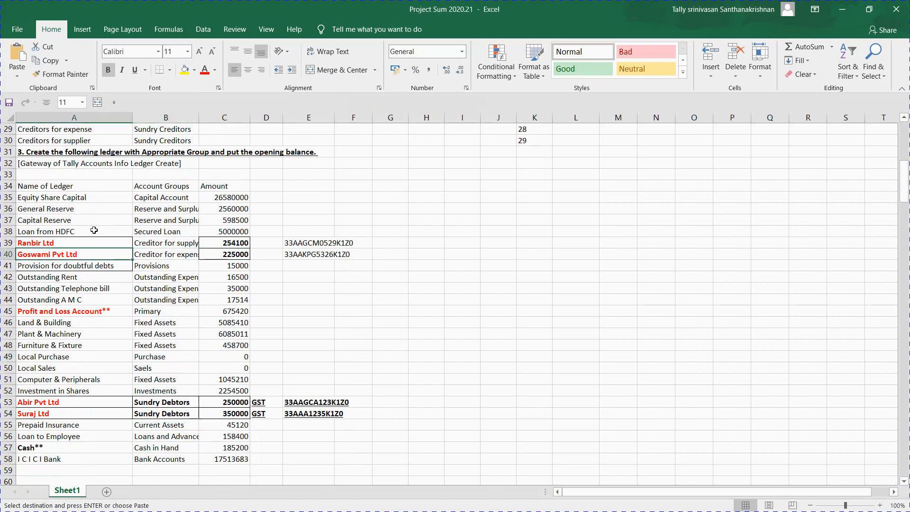
key("ctrl+c")
key("alt+Tab")
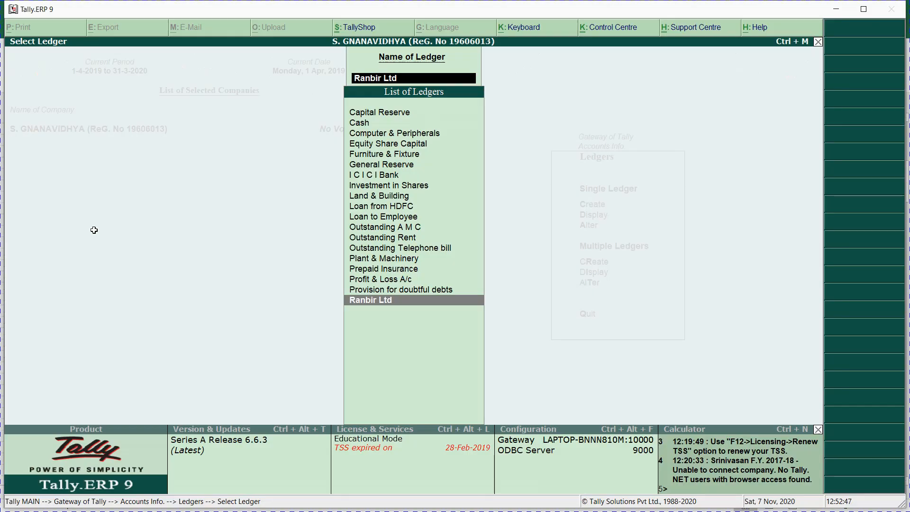
Step: Create a new ledger Goswami Pvt Ltd with a 21-day default credit period
key("Escape")
key("Escape")
key("Escape")
key("Escape")
key("Escape")
key("n")
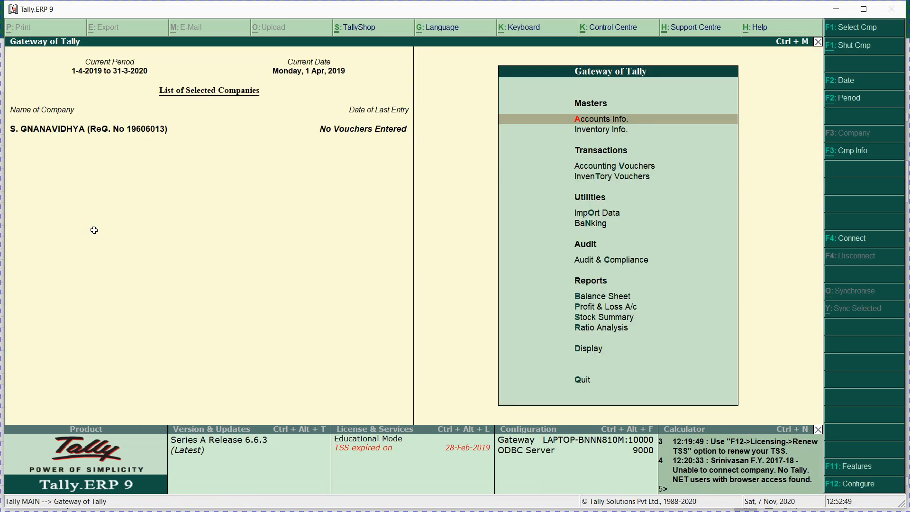
key("Return")
key("l")
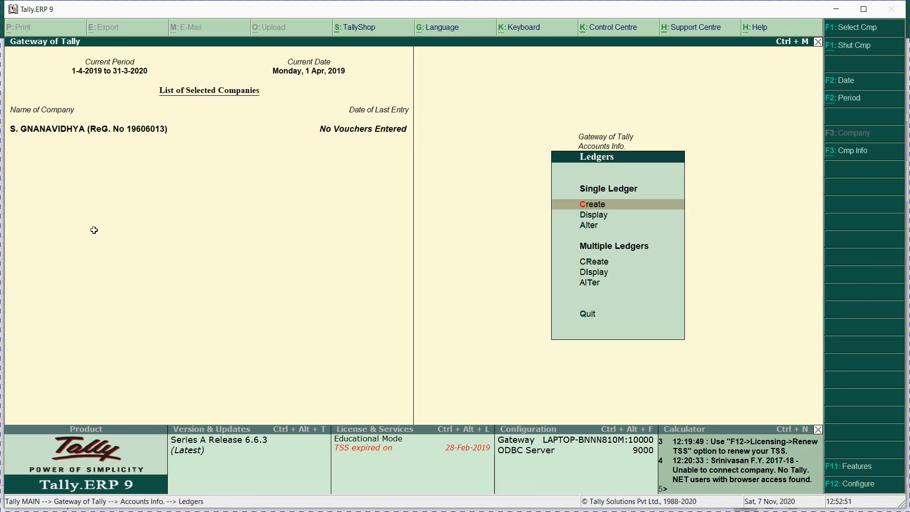
key("Return")
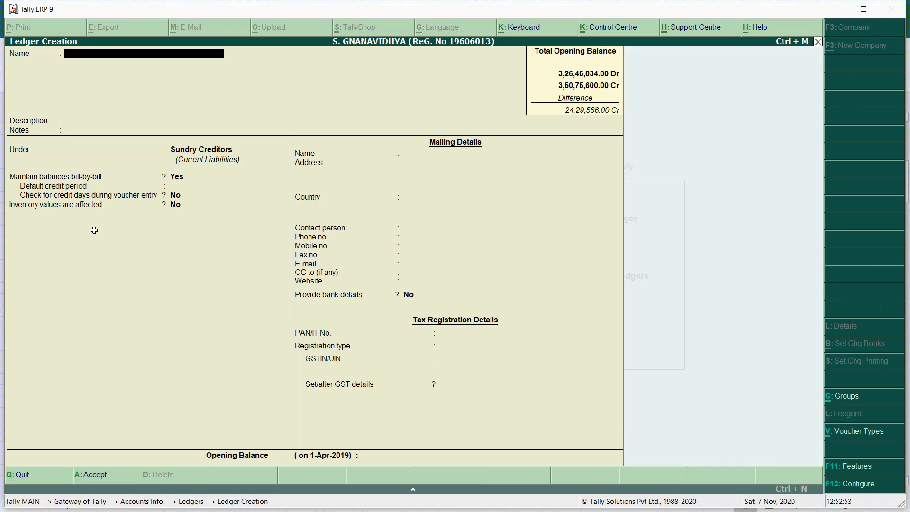
type("Goswami Pvt Ltd")
key("Return")
key("Return")
key("Return")
key("Return")
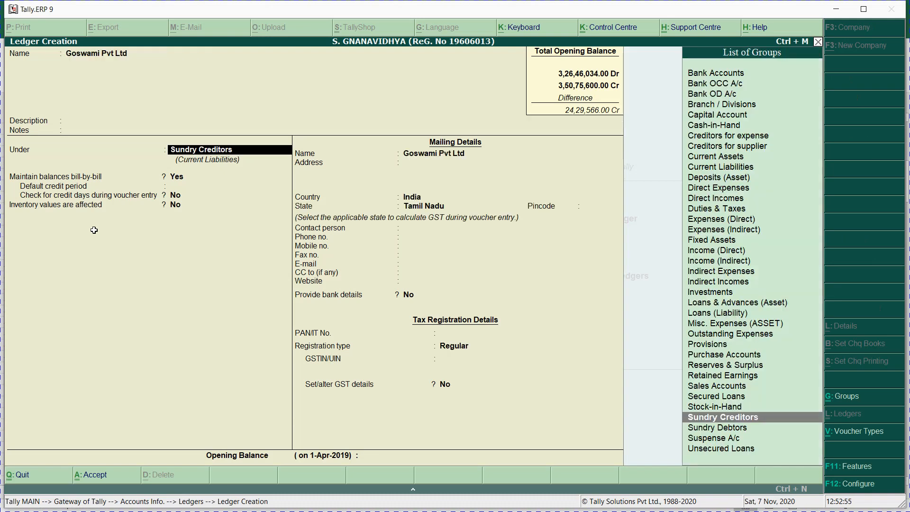
key("Return")
type("21")
key("Return")
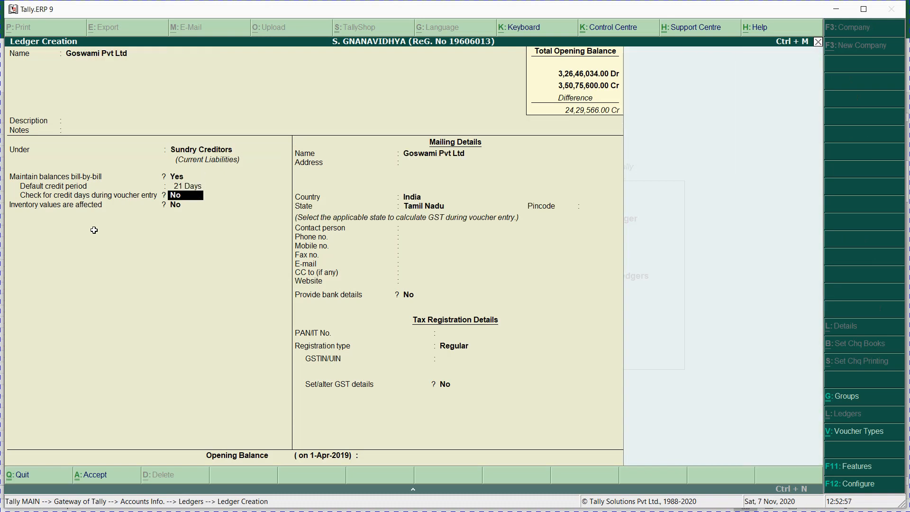
key("Return")
key("Return")
key("Return")
key("Return")
key("Return")
key("Return")
key("Return")
key("Return")
key("Return")
key("Return")
key("Return")
key("Return")
key("Return")
key("Return")
key("Return")
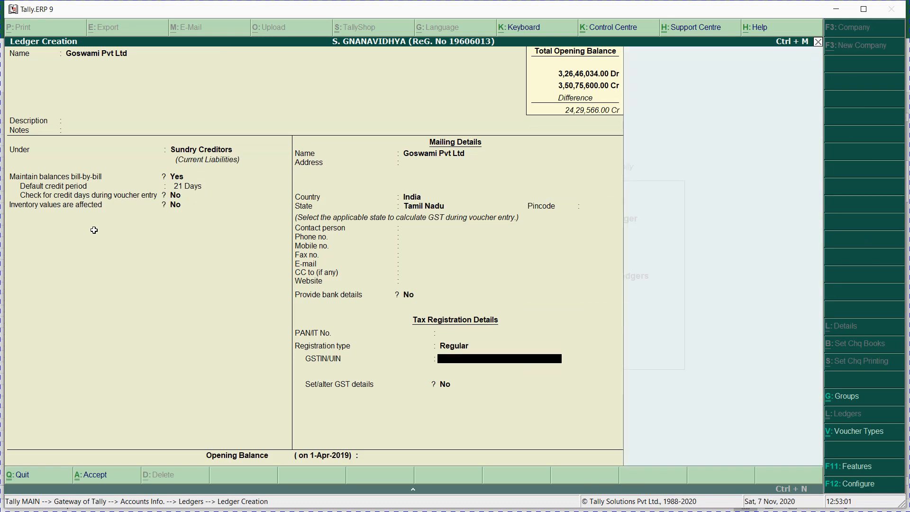
Step: Fill GSTIN/UIN with Goswami Pvt Ltd's GSTIN copied from cell E40
key("alt+Tab")
key("Right")
key("Right")
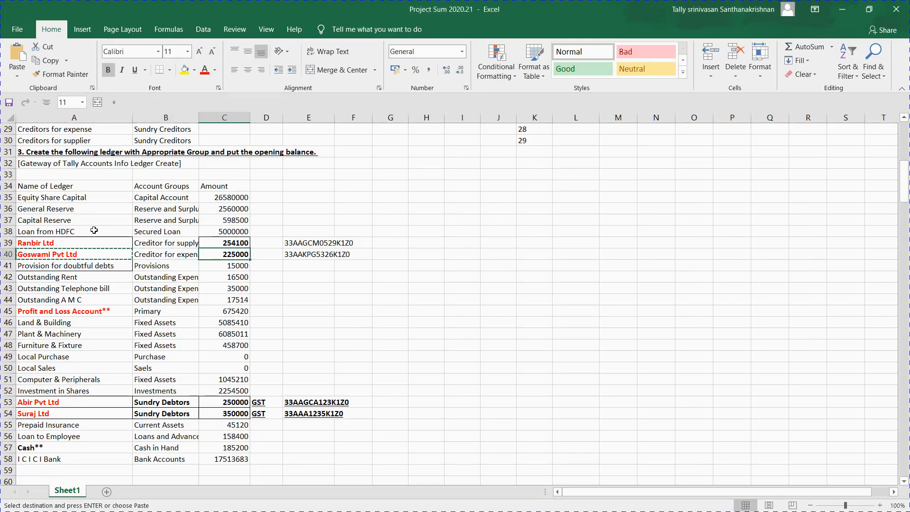
key("alt+Tab")
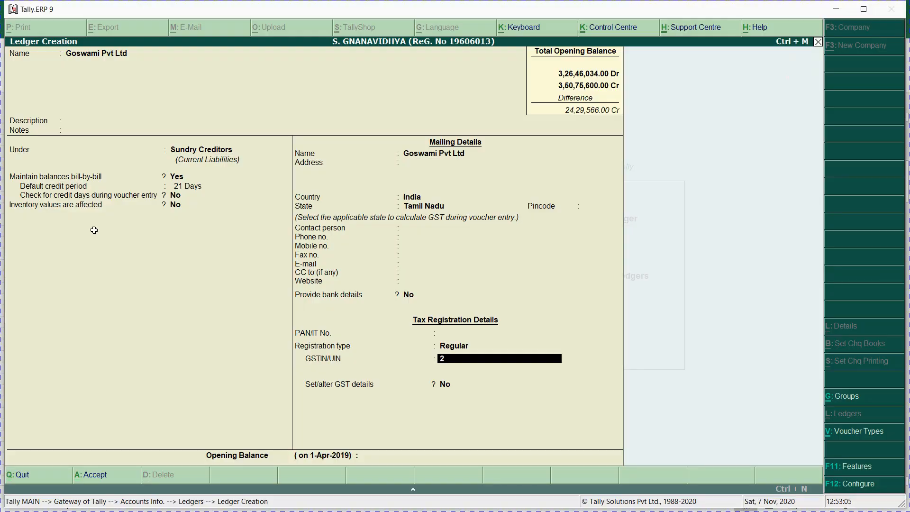
key("alt+Tab")
key("Right")
key("Right")
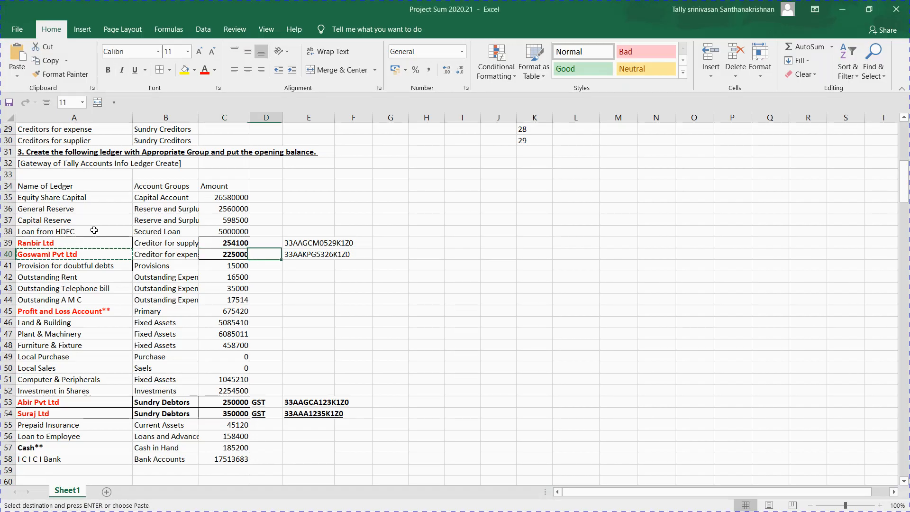
key("ctrl+c")
key("alt+Tab")
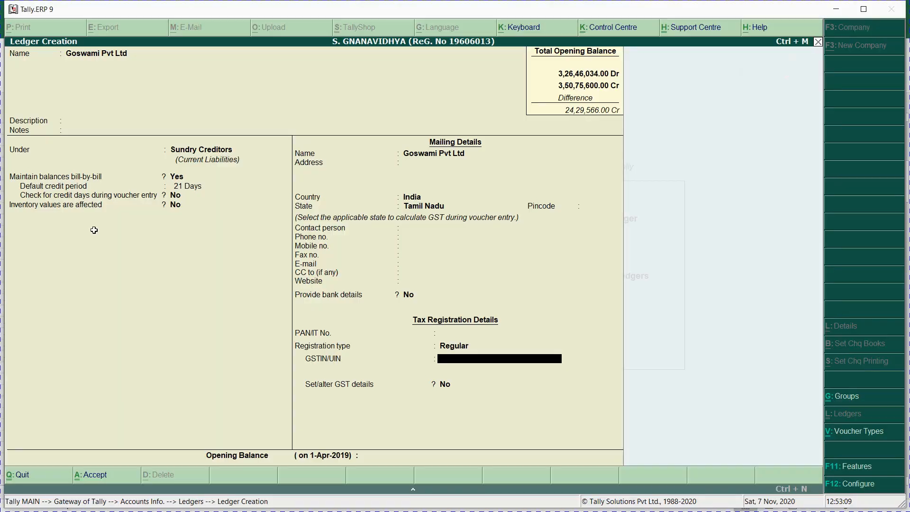
key("ctrl+v")
key("Return")
Step: Enter a 2,25,000 Cr opening balance
key("Return")
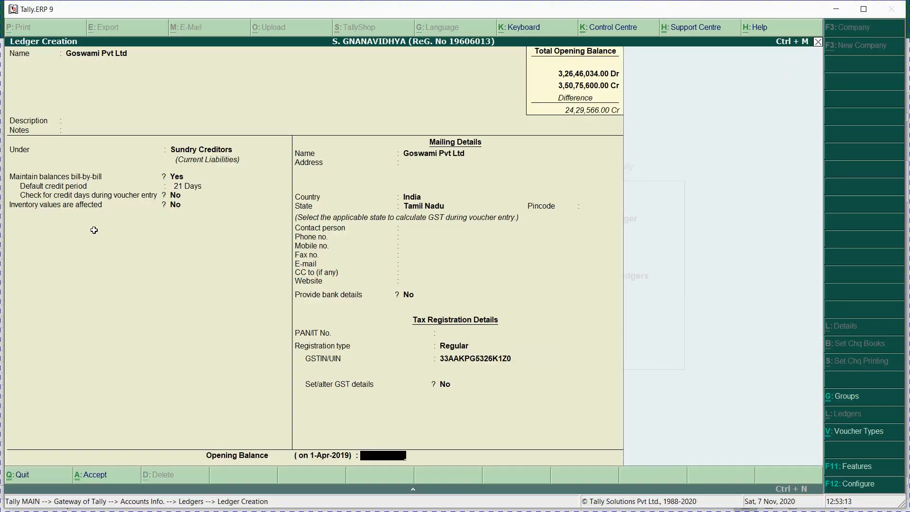
type("225000")
key("Return")
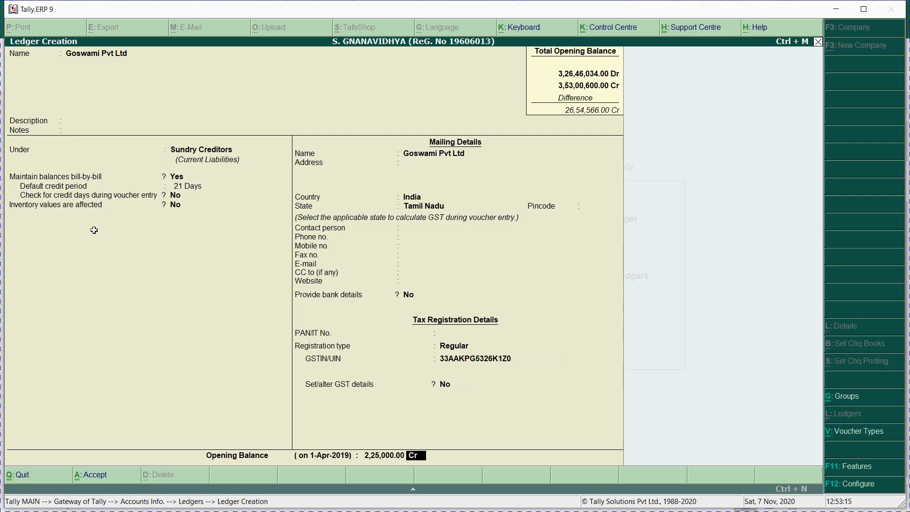
key("alt+Tab")
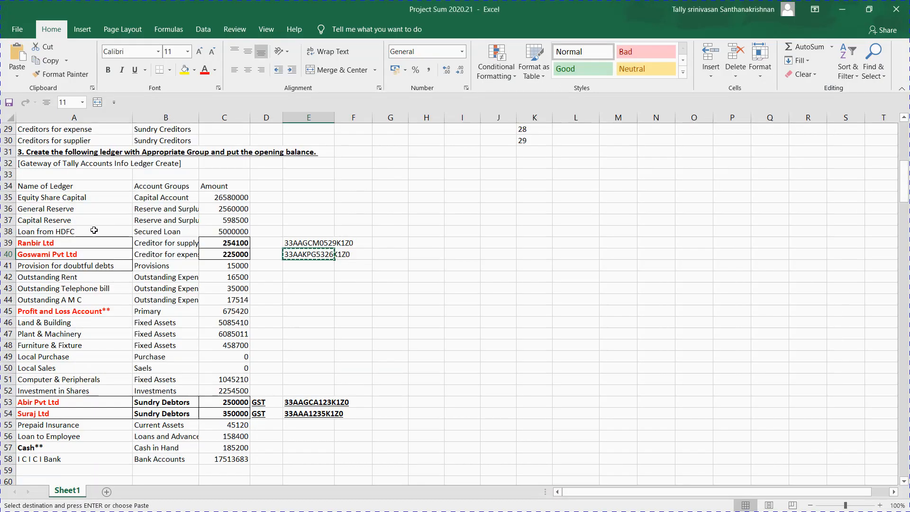
Step: Locate the Sundry Creditors bill-wise details and copy bill number P0518 from cell B69
key("Down")
key("Down")
key("Left")
key("Left")
key("Left")
key("Left")
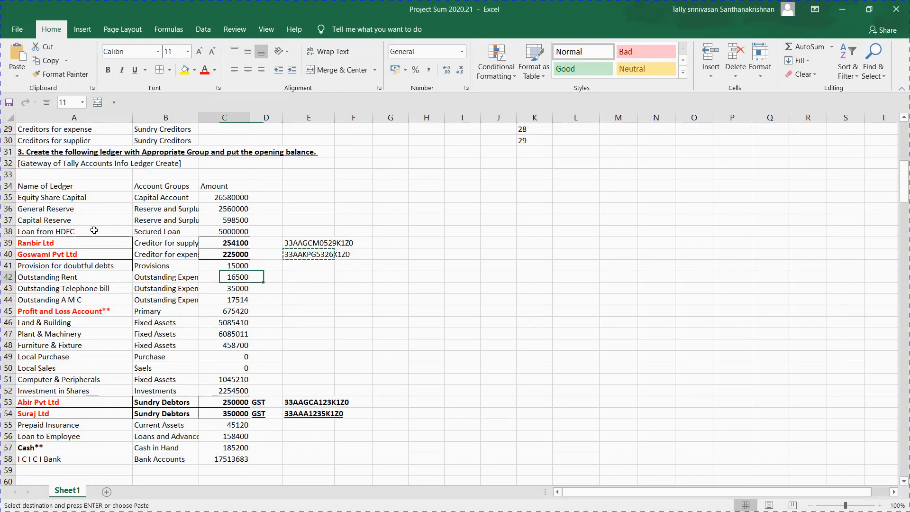
key("Up")
key("Up")
key("Up")
key("Up")
key("Up")
key("Up")
key("Up")
key("Up")
key("Up")
key("Up")
key("Up")
key("Up")
key("Up")
key("Up")
key("Up")
key("Up")
key("Up")
key("Up")
key("Up")
key("Up")
key("Up")
key("Up")
key("Up")
key("Up")
key("Up")
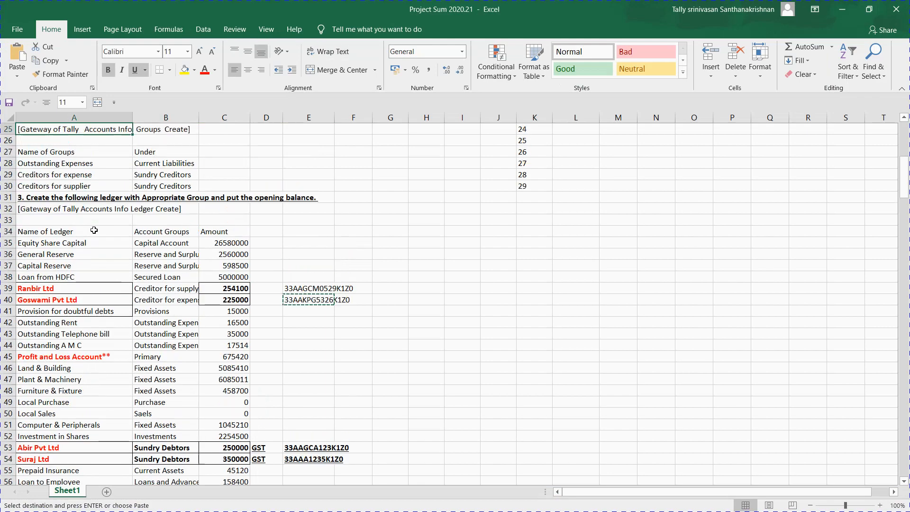
key("Down")
key("Down")
key("Down")
key("Down")
key("Down")
key("Down")
key("Down")
key("Down")
key("Down")
key("Down")
key("Down")
key("Down")
key("Down")
key("Down")
key("Down")
key("Down")
key("Down")
key("Down")
key("Down")
key("Down")
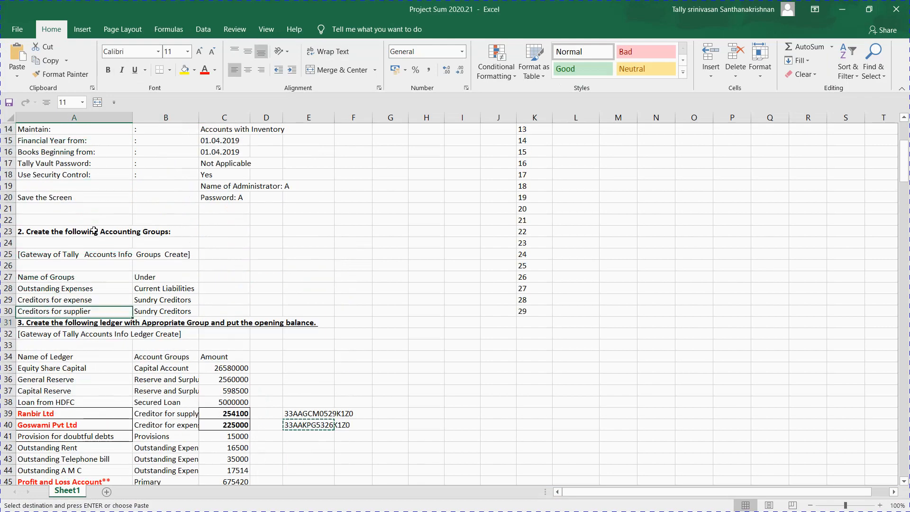
key("Down")
key("Down")
key("Down")
key("Down")
key("Down")
key("Down")
key("Down")
key("Down")
key("Down")
key("Down")
key("Down")
key("Down")
key("Down")
key("Down")
key("Down")
key("Down")
key("Down")
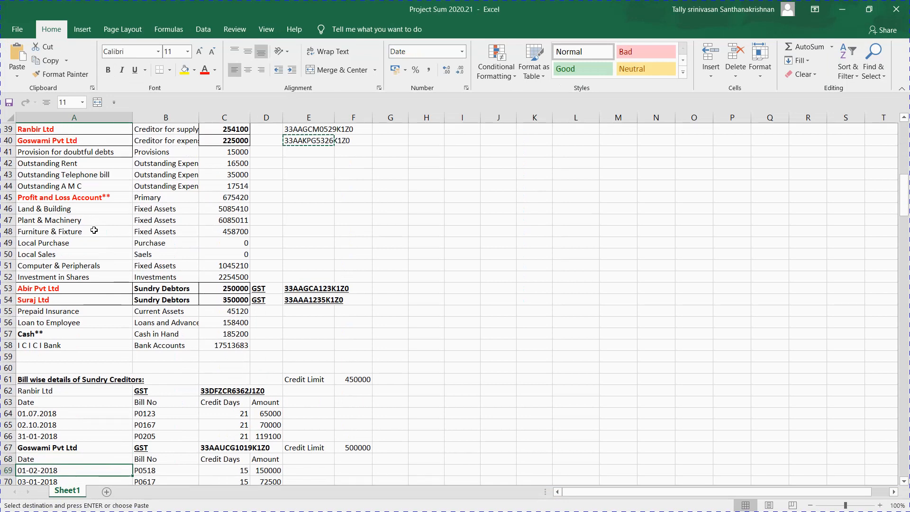
key("Down")
key("Down")
key("Down")
key("Down")
key("Down")
key("Down")
key("Down")
key("Down")
key("Down")
key("Down")
key("Down")
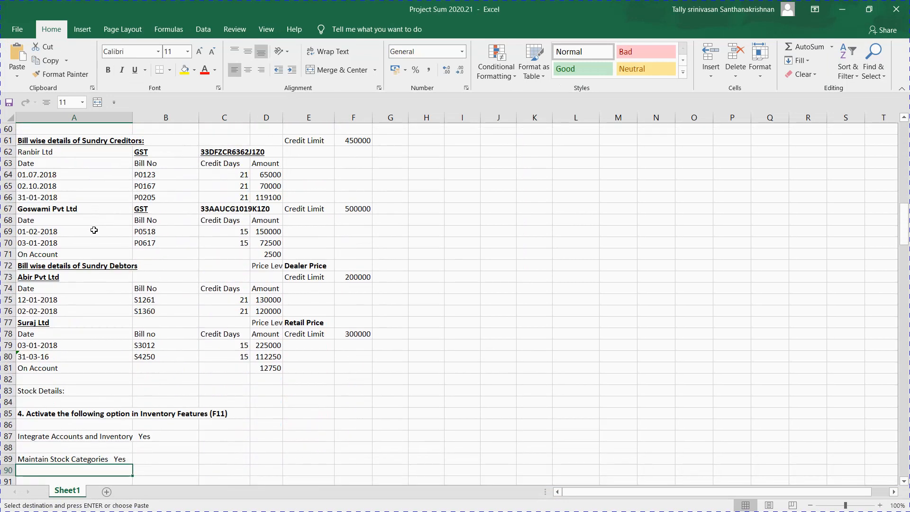
key("Down")
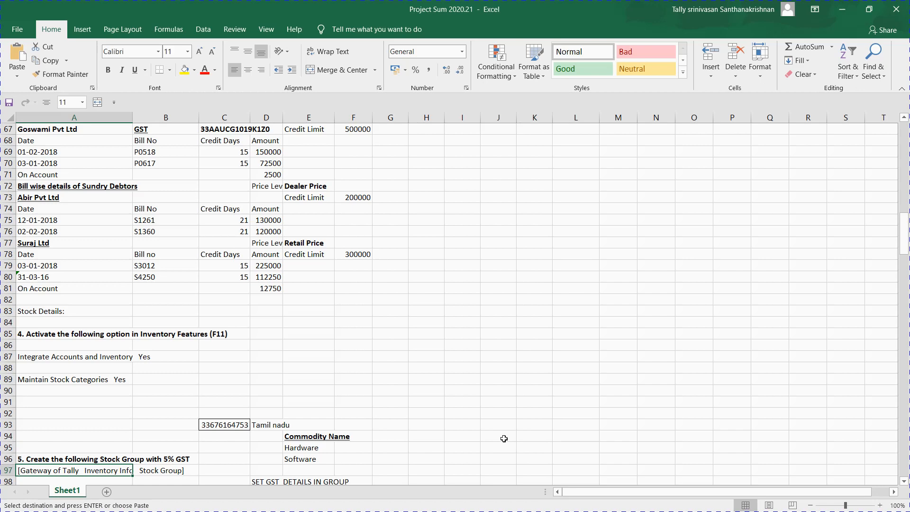
key("Up")
key("Up")
key("Up")
key("Up")
key("Up")
key("Up")
key("Up")
key("Up")
key("Up")
key("Up")
key("Up")
key("Up")
key("Up")
key("Up")
key("Up")
key("Up")
key("Up")
key("Up")
key("Up")
key("Up")
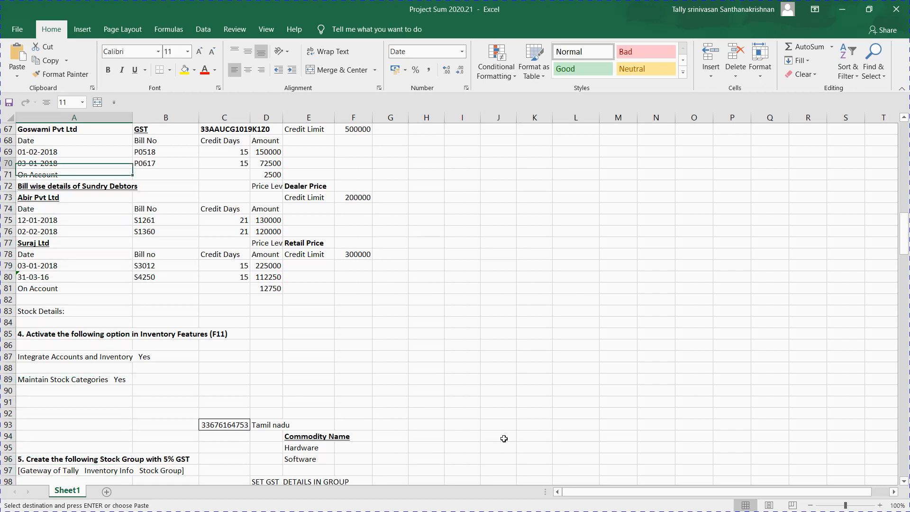
key("Up")
key("Up")
key("Up")
key("Up")
key("Up")
key("Up")
key("Up")
key("Up")
key("Down")
key("Down")
key("Down")
key("Down")
key("Down")
key("Down")
key("Down")
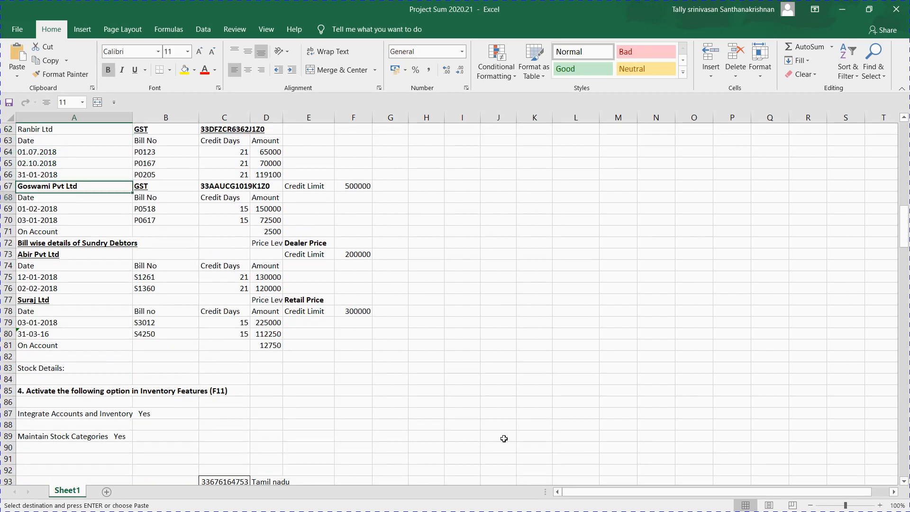
key("Right")
key("ctrl+c")
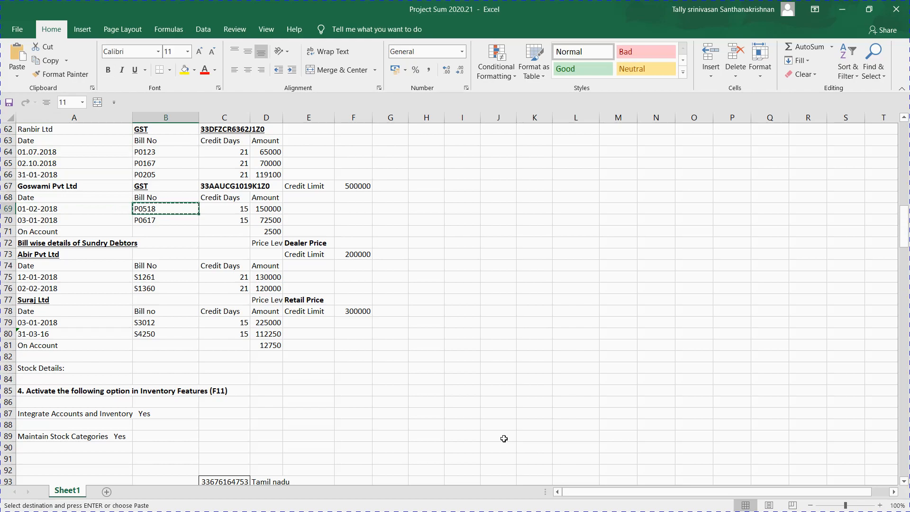
key("alt+Tab")
Step: Start bill P0518 dated 1/2/2018 with a 21-day due period
type("01")
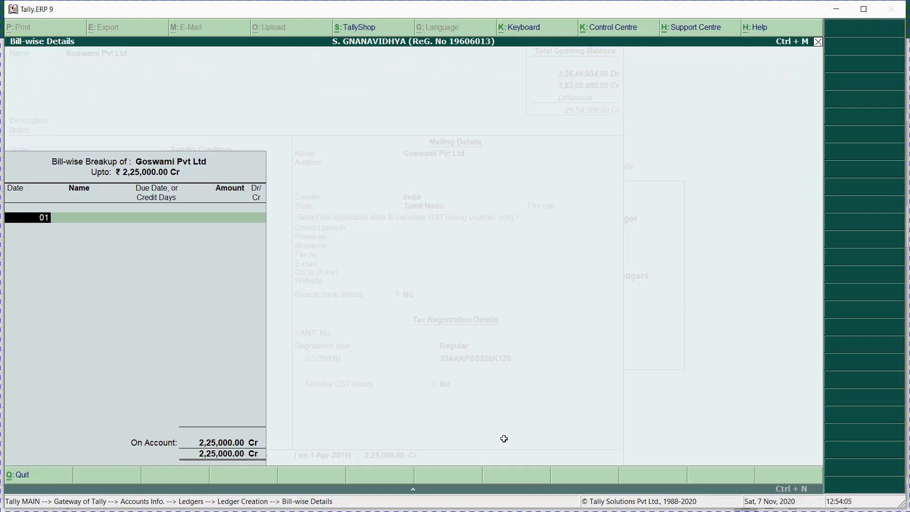
type(".02.2018")
key("Return")
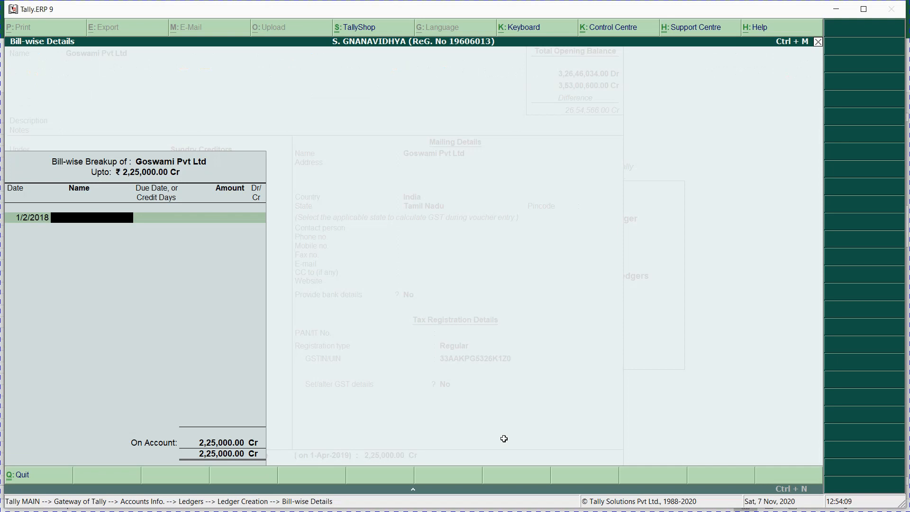
key("ctrl+alt+v")
key("Return")
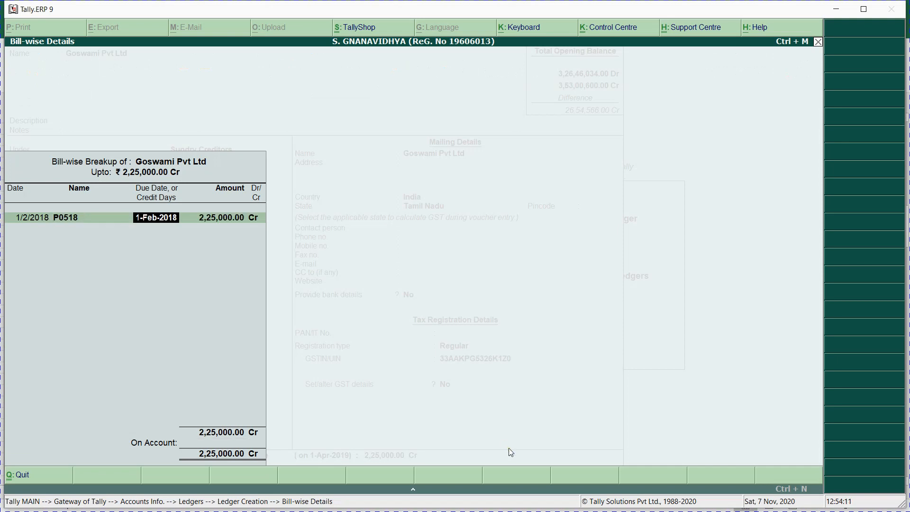
type("21")
key("Return")
Step: Correct bill P0518's due period to 15 days and enter its 1,50,000 Cr amount
key("alt+Tab")
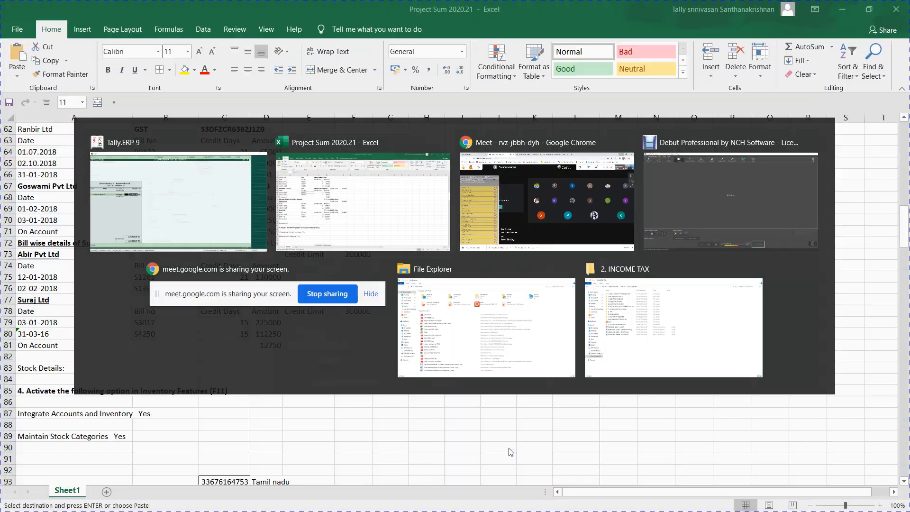
key("Right")
key("Right")
key("ctrl+c")
key("alt+Tab")
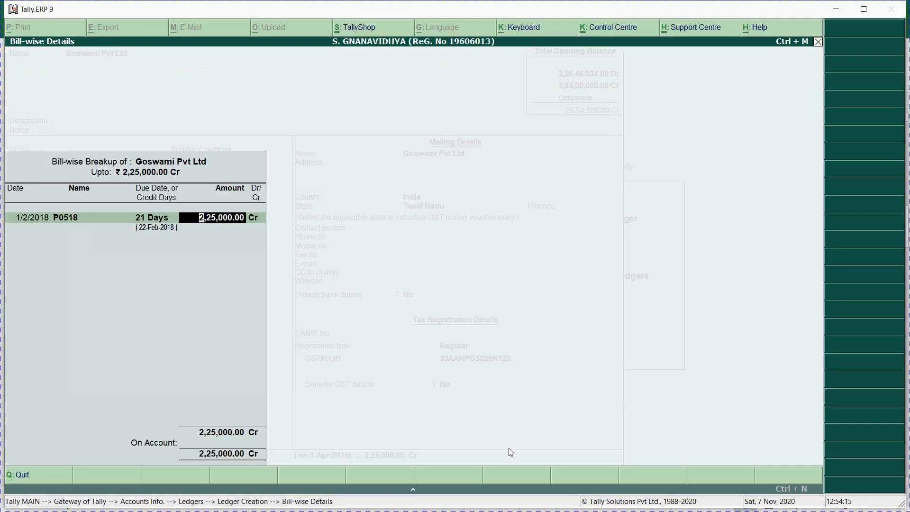
key("BackSpace")
type("15")
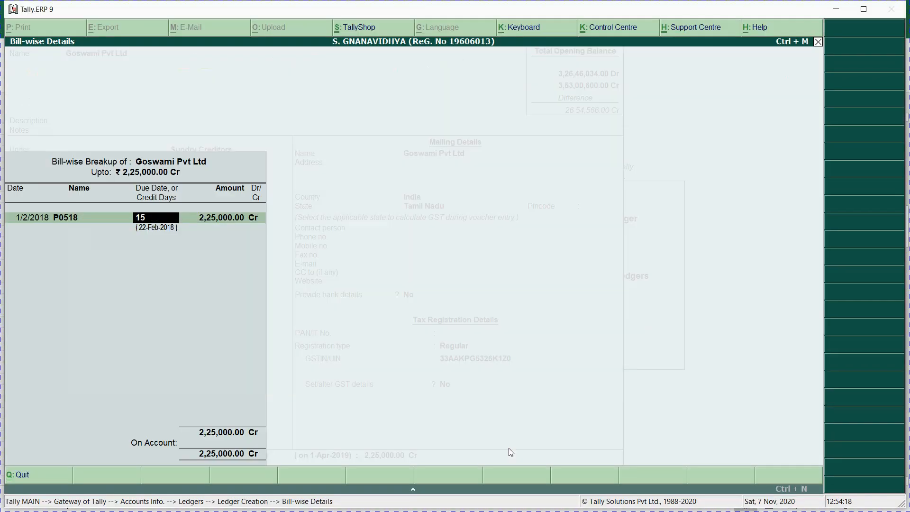
key("Return")
key("Return")
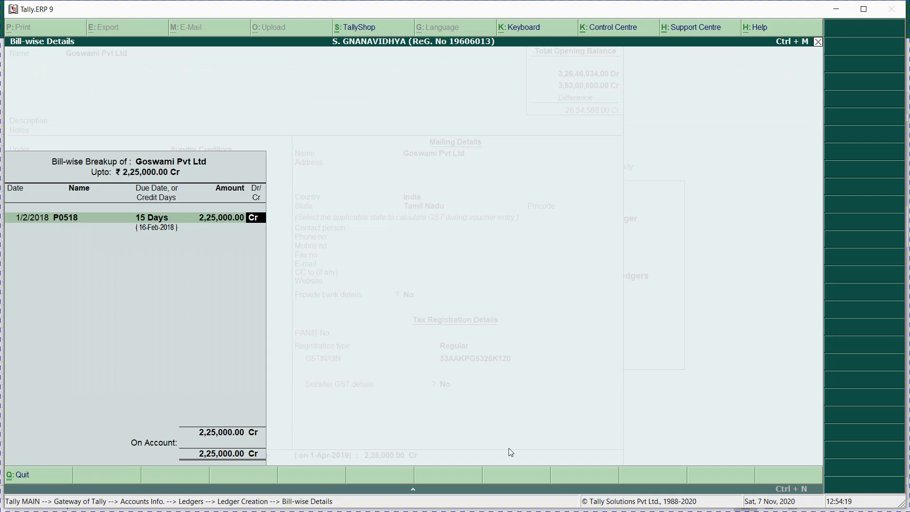
key("alt+Tab")
key("alt+Tab")
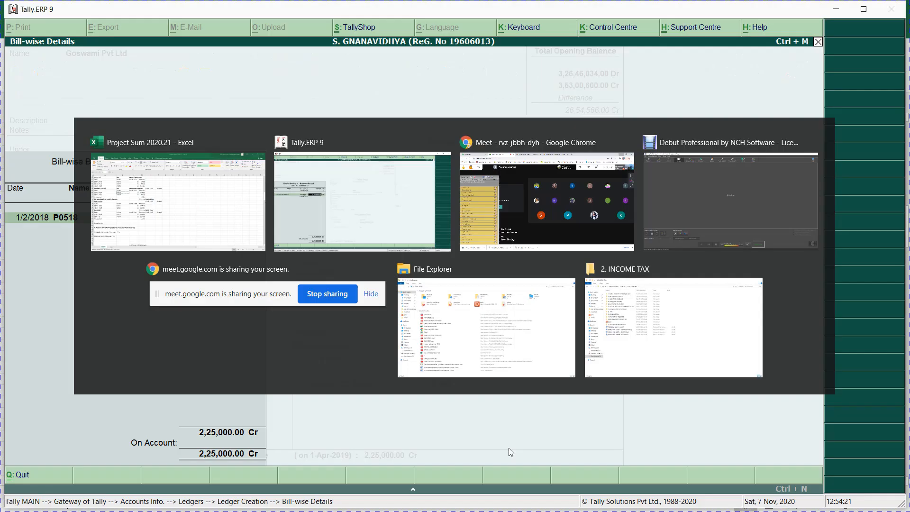
type("15000")
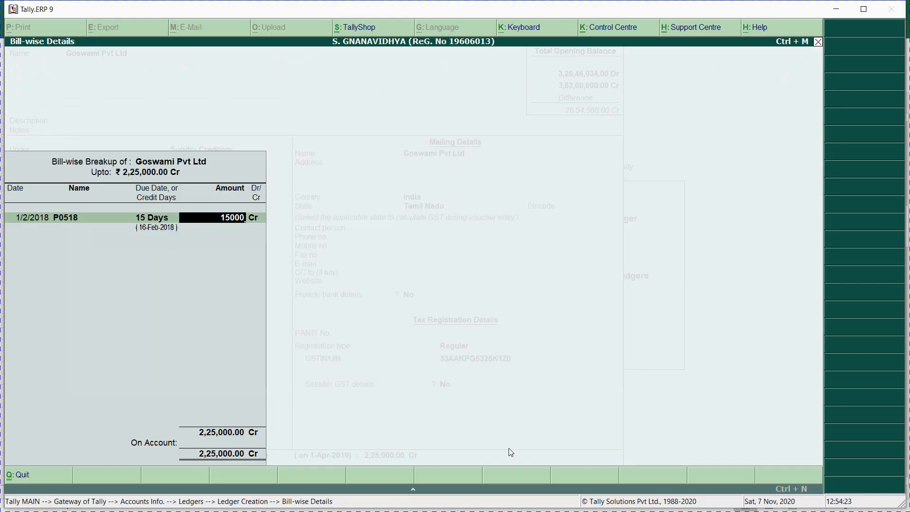
type("0")
key("Return")
key("Return")
Step: Copy the next bill number P0617 and date the new bill row 02.01.2018
key("alt+Tab")
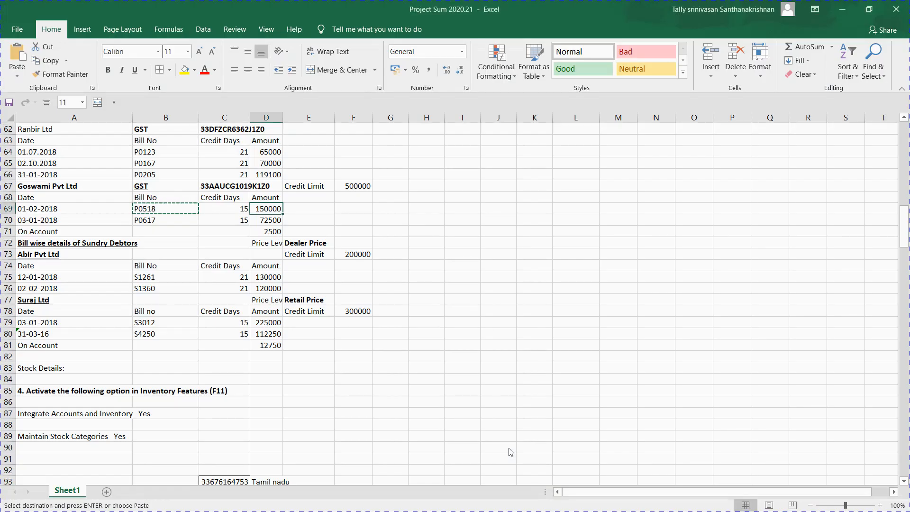
key("Down")
key("Left")
key("Left")
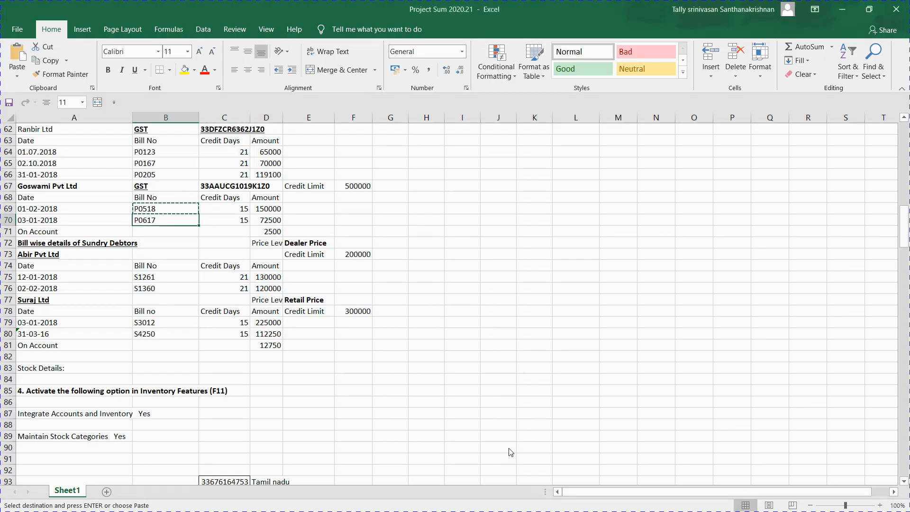
key("ctrl+c")
key("alt+Tab")
type("0")
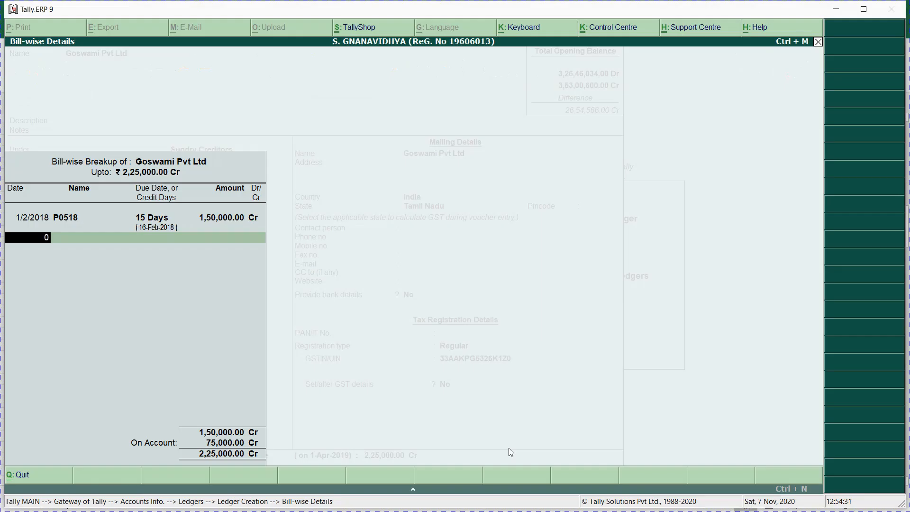
type("3.01.2018")
key("BackSpace")
key("BackSpace")
key("BackSpace")
key("BackSpace")
key("BackSpace")
key("BackSpace")
key("BackSpace")
key("BackSpace")
key("BackSpace")
type("2.01.2018")
key("alt+Tab")
key("Left")
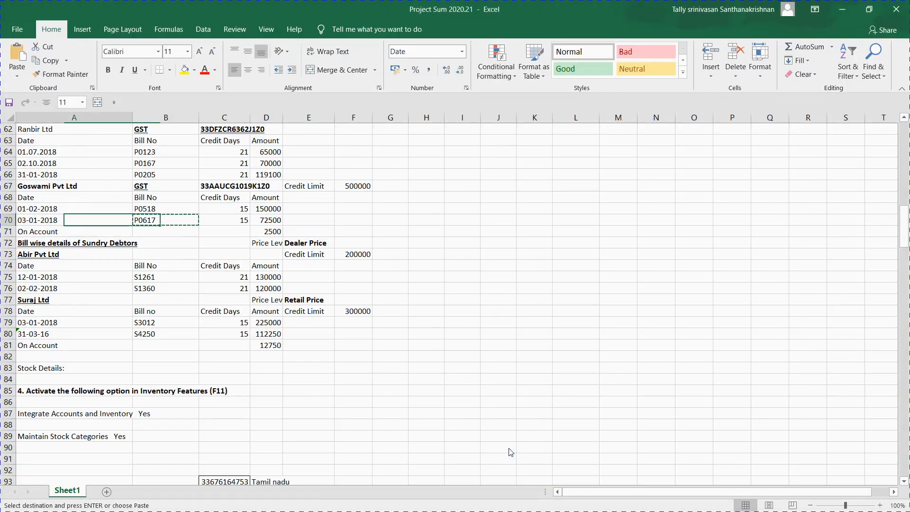
Step: Enter '02.02.2018 as the P0617 bill date in cell A70
type("'0")
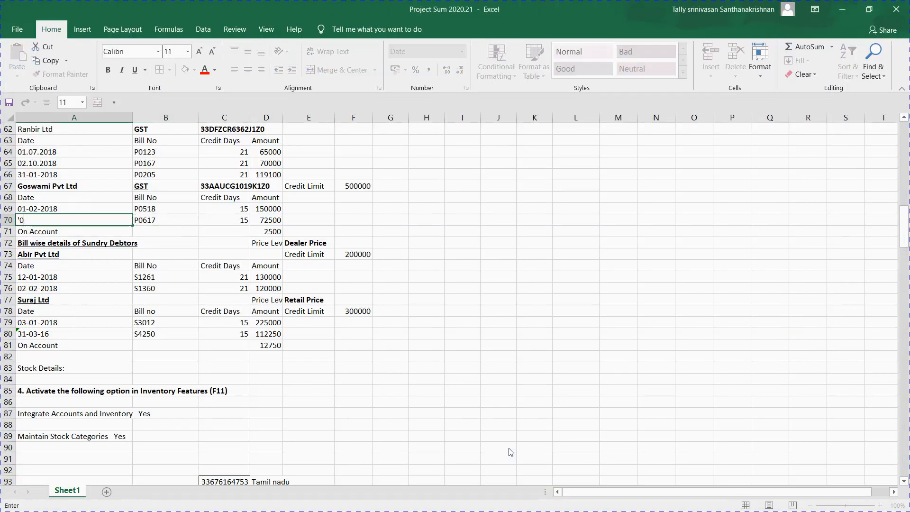
key("Escape")
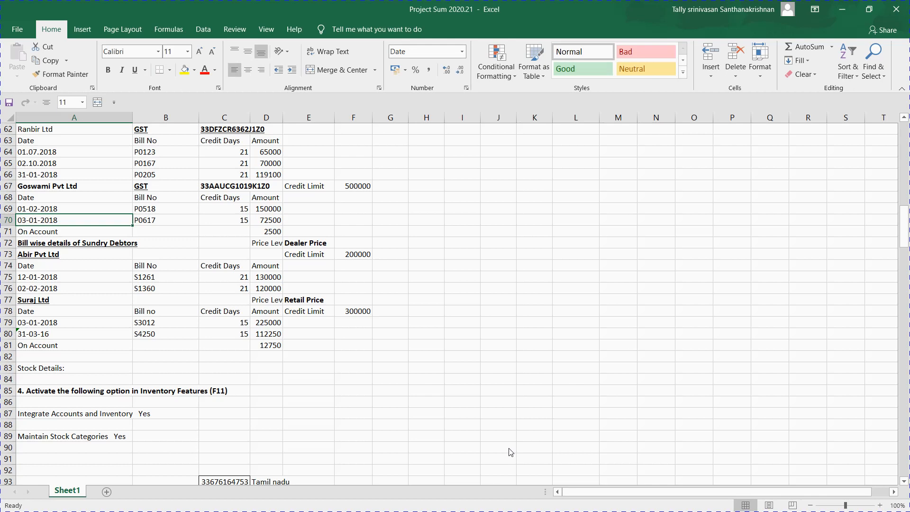
type("'02.02.2")
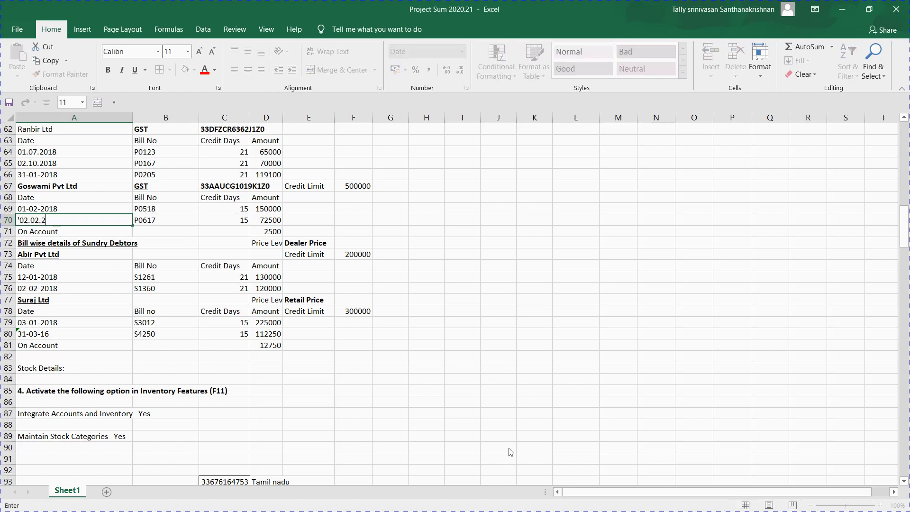
type("018")
key("Return")
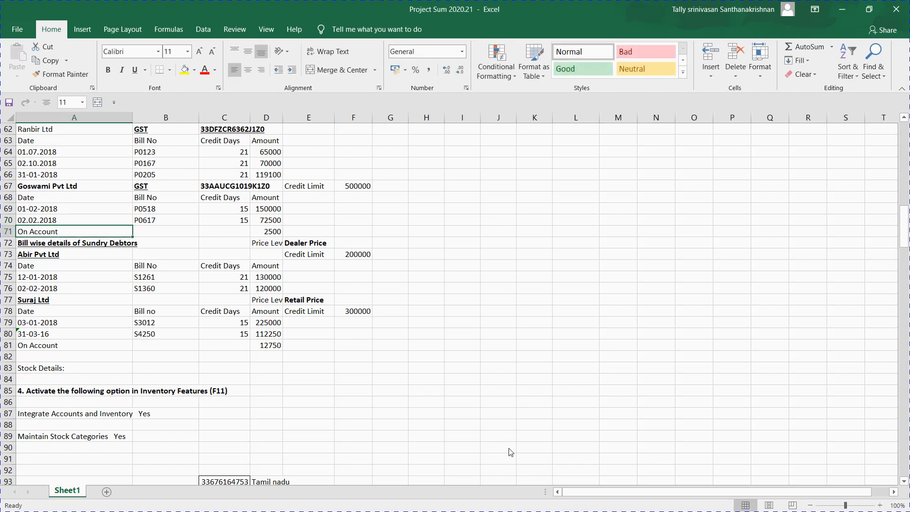
key("Up")
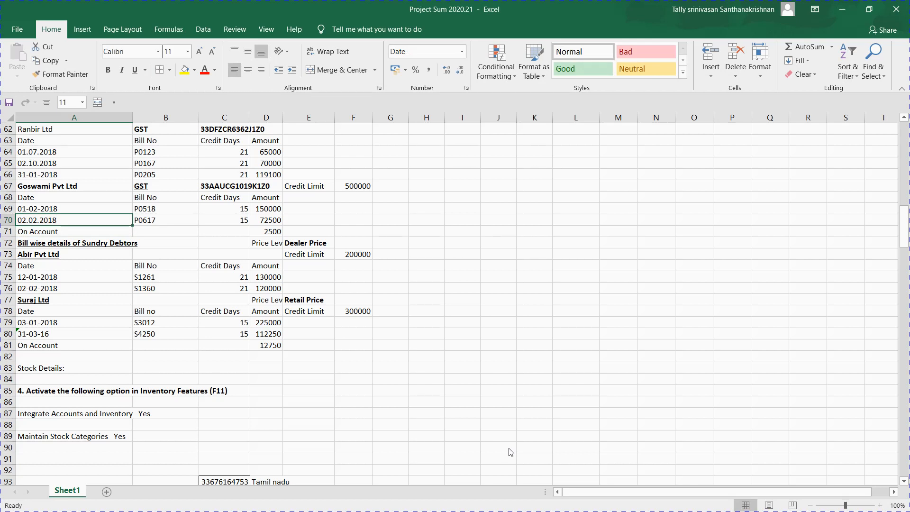
Step: Copy bill number P0617 from B70 and return to Tally
key("Right")
key("ctrl+c")
key("alt+Tab")
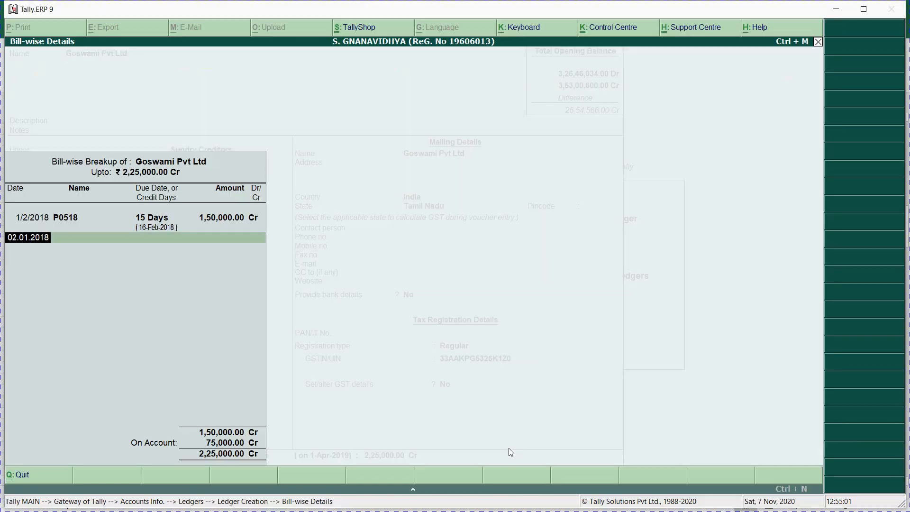
Step: Re-enter the second bill's date as 2/2/2018
key("ctrl+alt+v")
key("BackSpace")
key("alt+Tab")
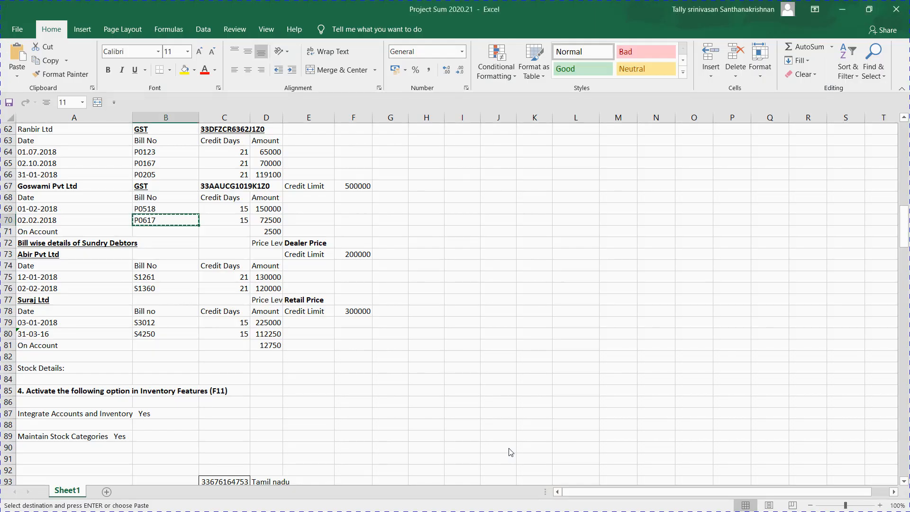
key("alt+Tab")
type("02")
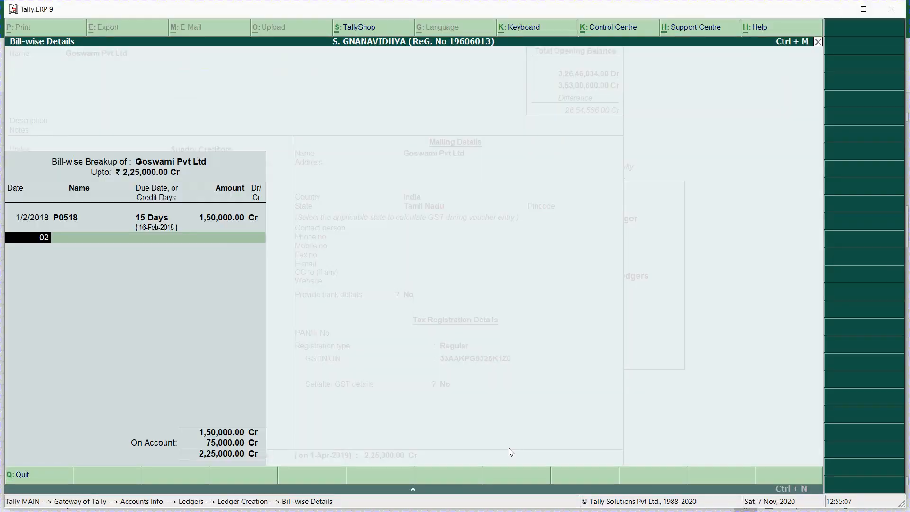
type(".02.2018")
key("Return")
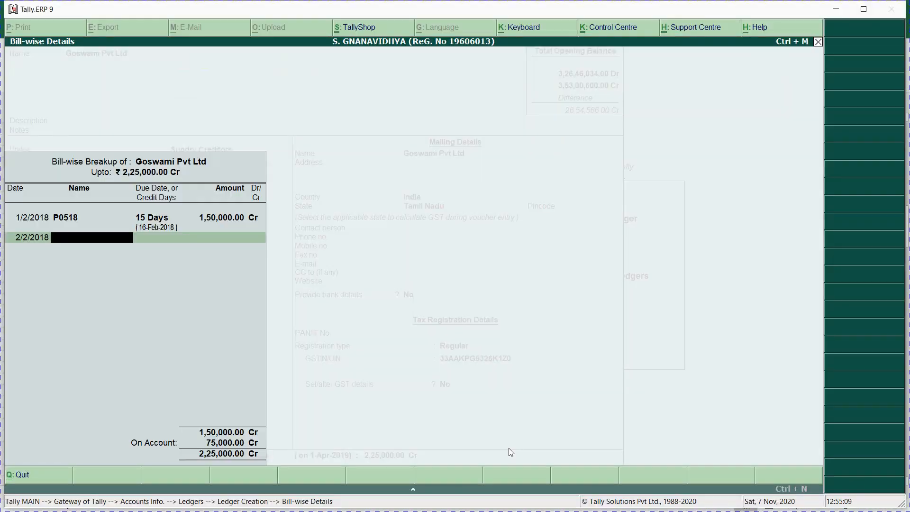
Step: Name the second bill P0617 with 15 days credit and a 72,500 Cr amount
key("alt+Tab")
key("ctrl+c")
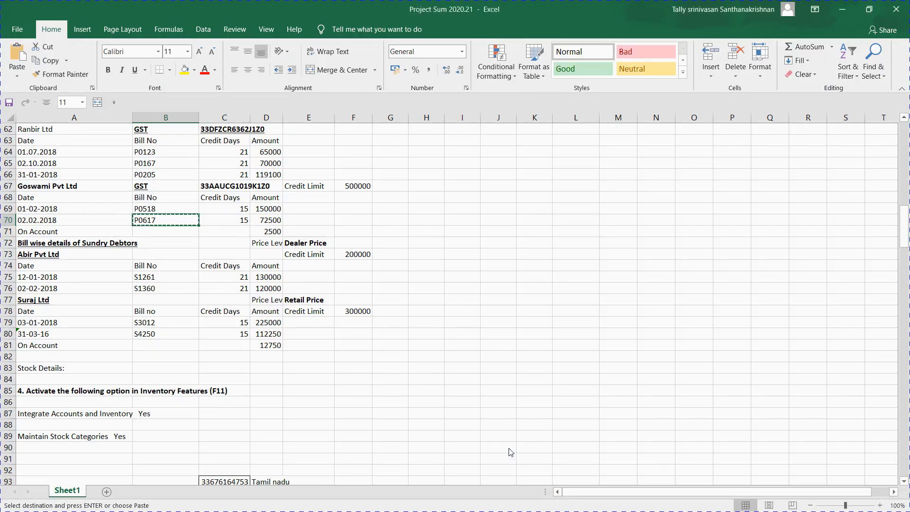
key("alt+Tab")
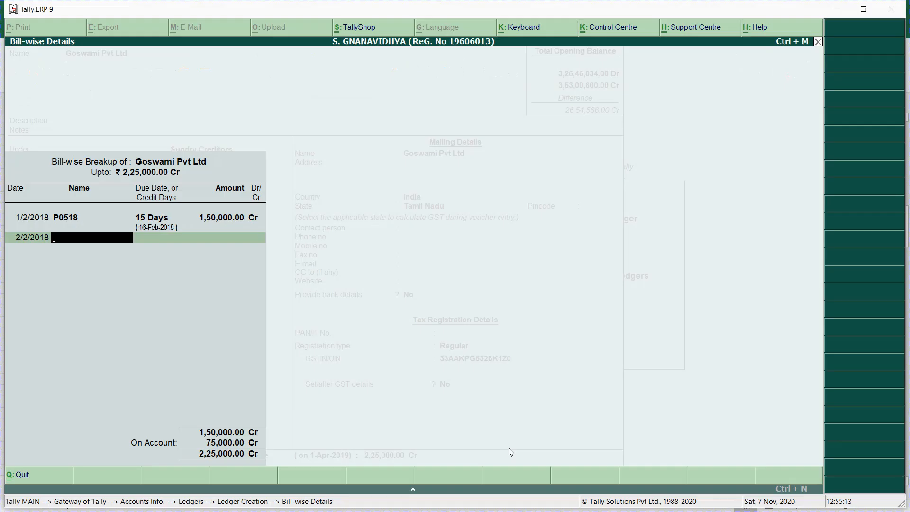
key("ctrl+alt+v")
key("Return")
type("15")
key("Return")
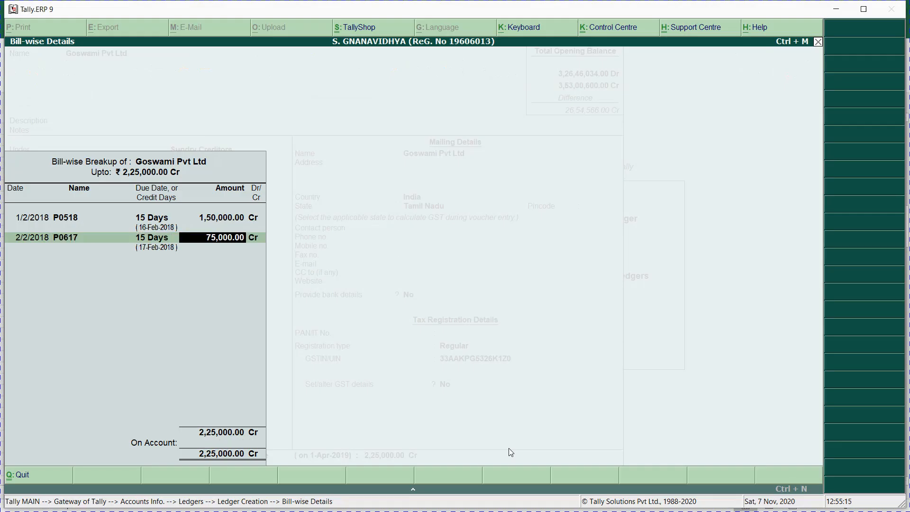
key("alt+Tab")
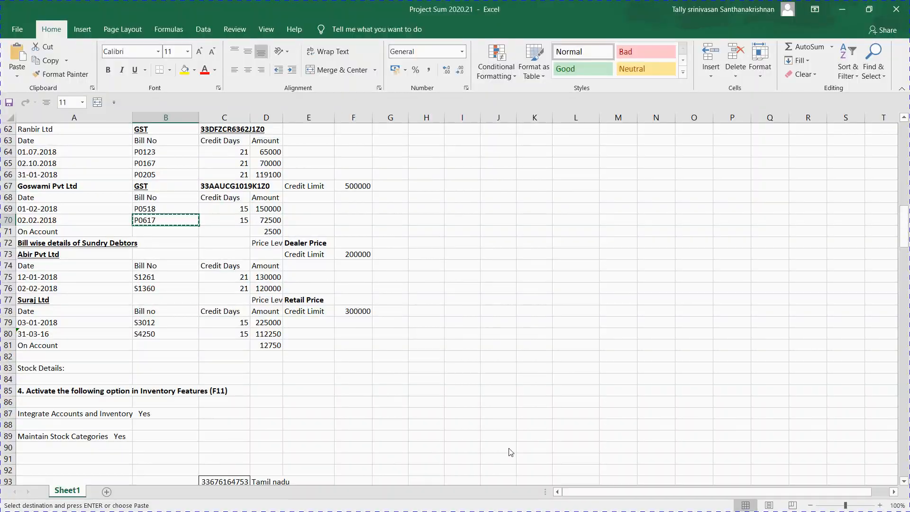
key("alt+Tab")
type("72,50")
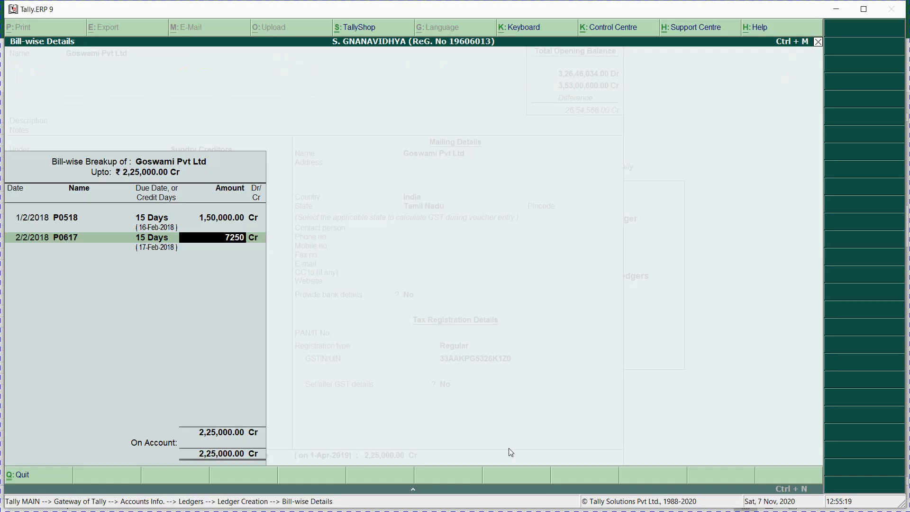
type("0")
key("Return")
key("Return")
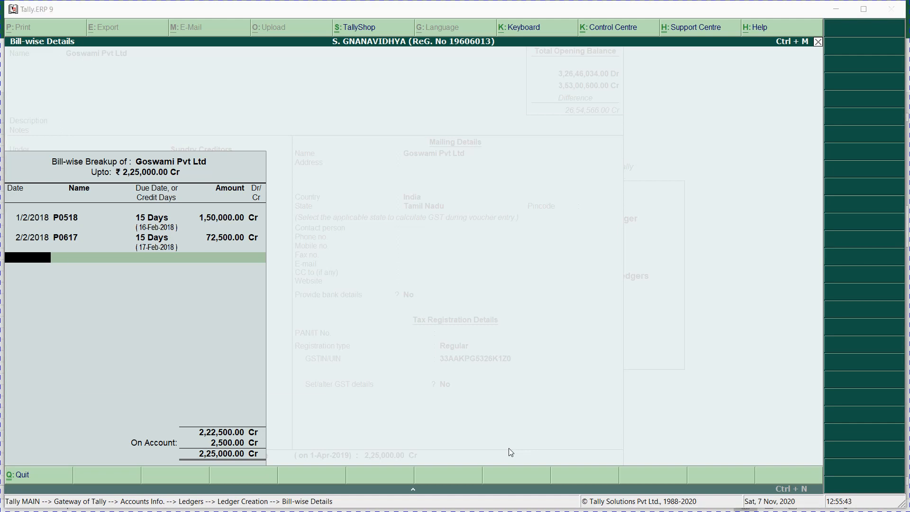
Step: Close the breakup with 2,500 on account, save Goswami Pvt Ltd, and return to Gateway
key("alt+Tab")
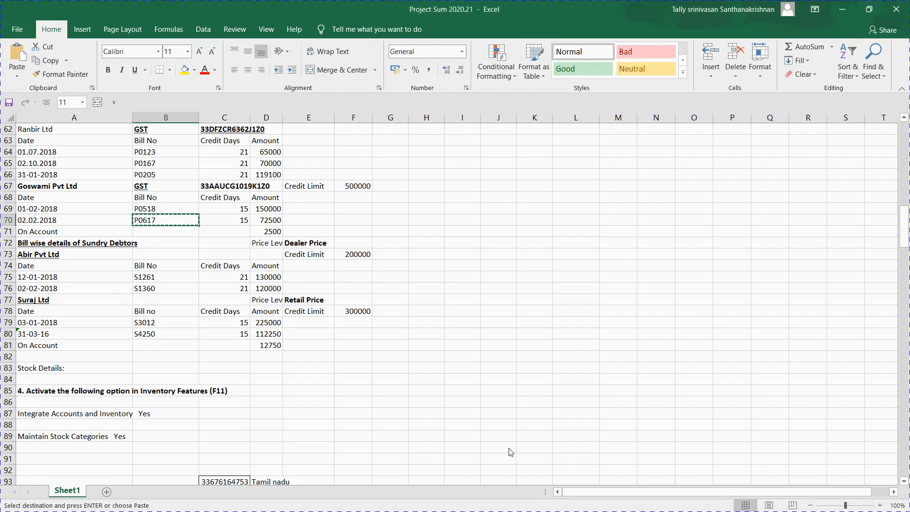
key("Escape")
key("Down")
key("Down")
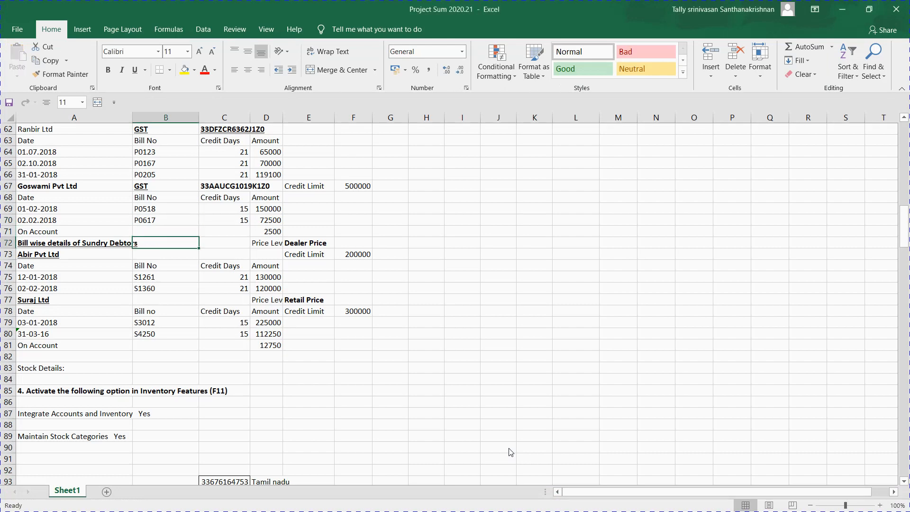
key("alt+Tab")
key("Return")
key("Return")
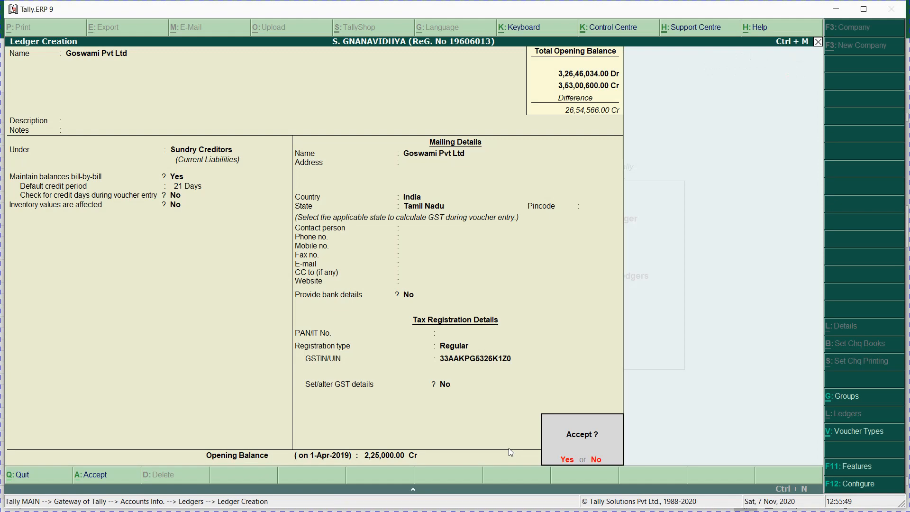
key("Return")
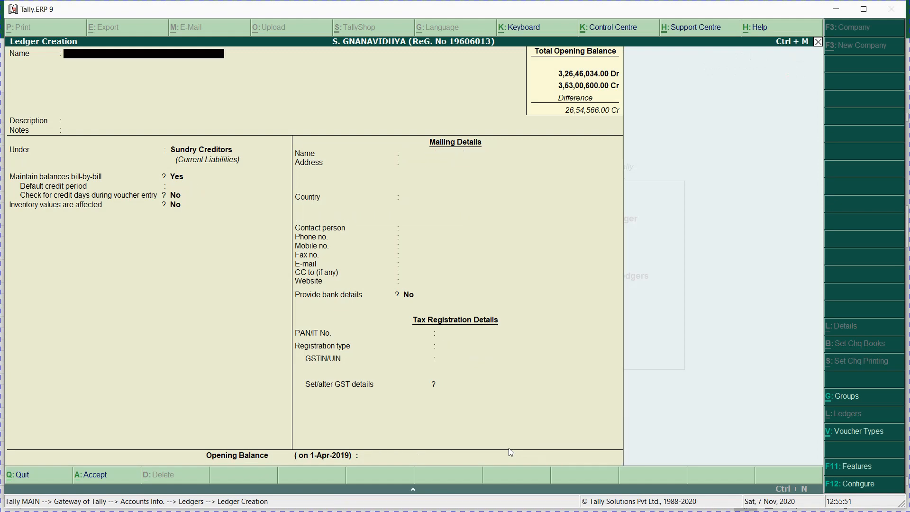
key("Escape")
key("Return")
key("Escape")
key("Escape")
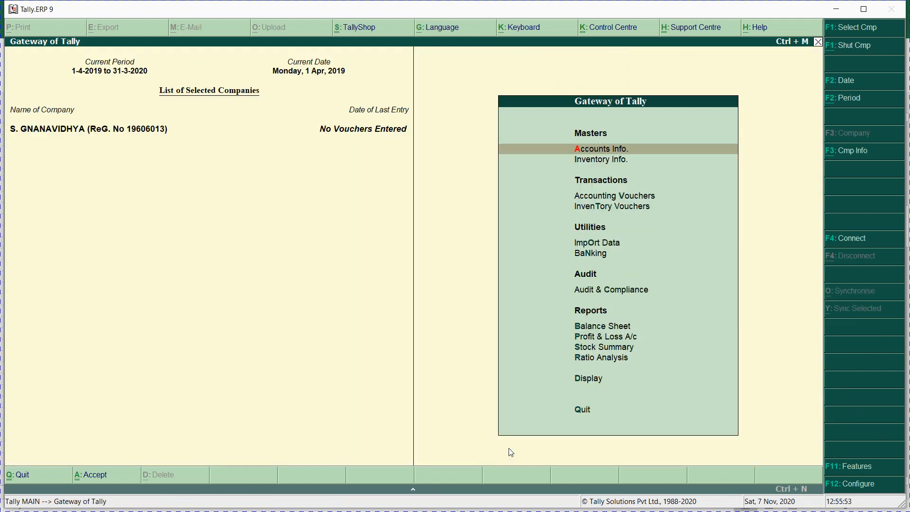
key("alt+Tab")
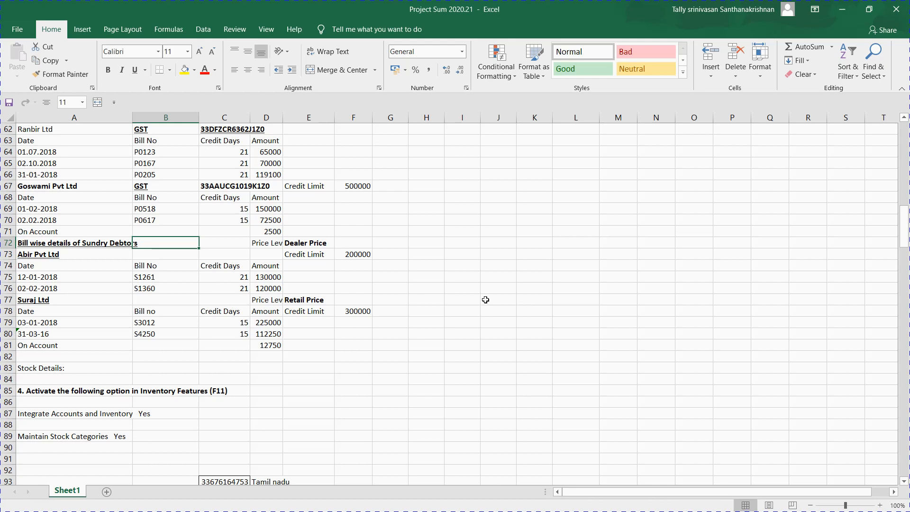
key("alt+Tab")
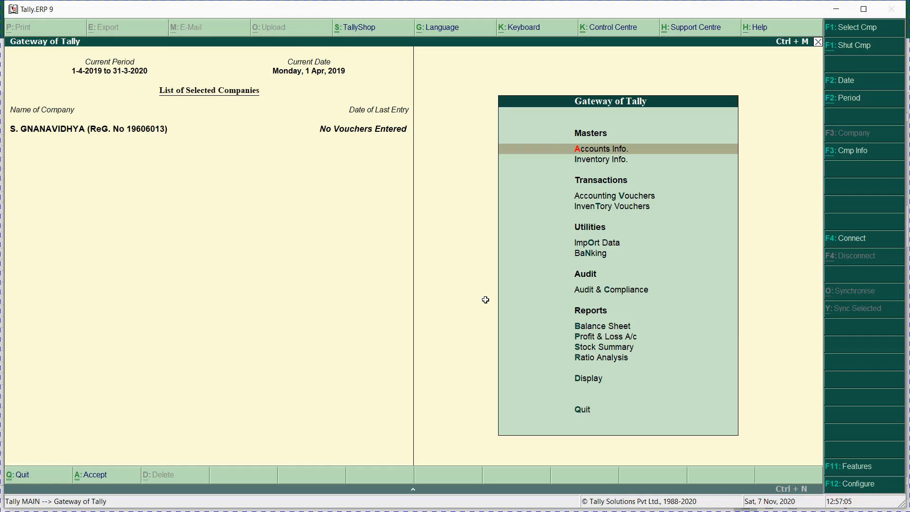